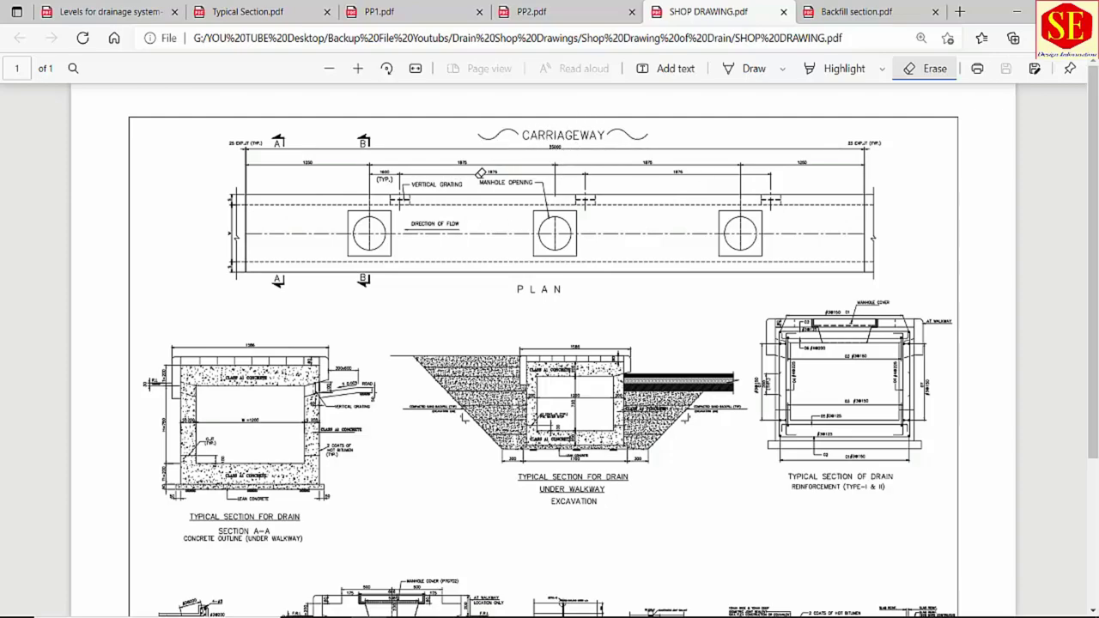
# Step: Review the backfill section, drainage levels, typical section, PP1, PP2 and shop drawing PDFs for the drain design
pyautogui.click(859, 12)
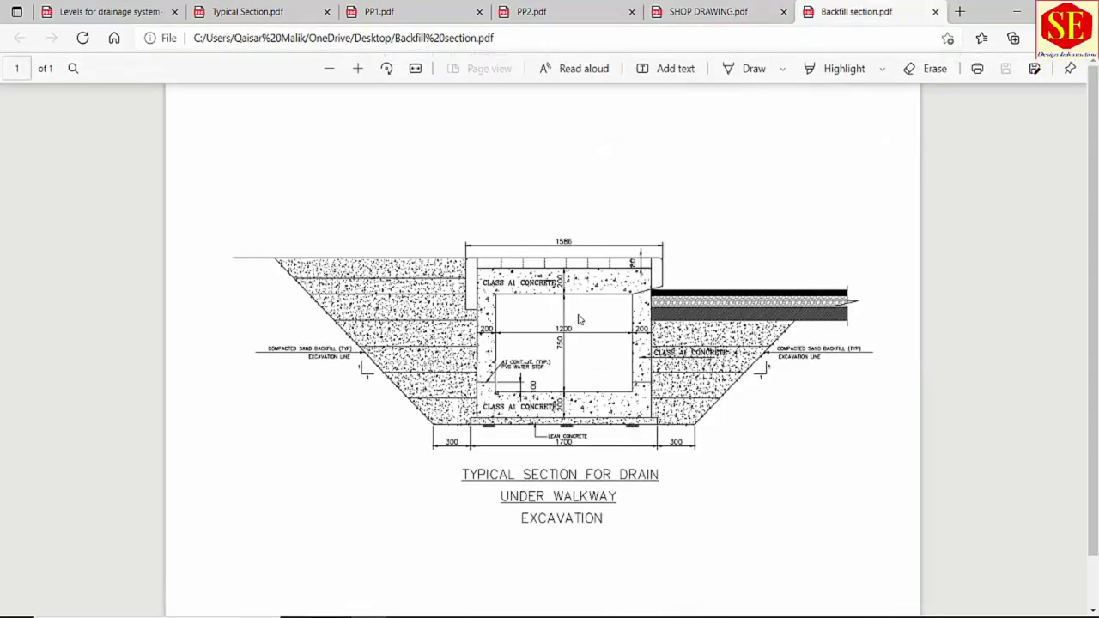
pyautogui.click(919, 68)
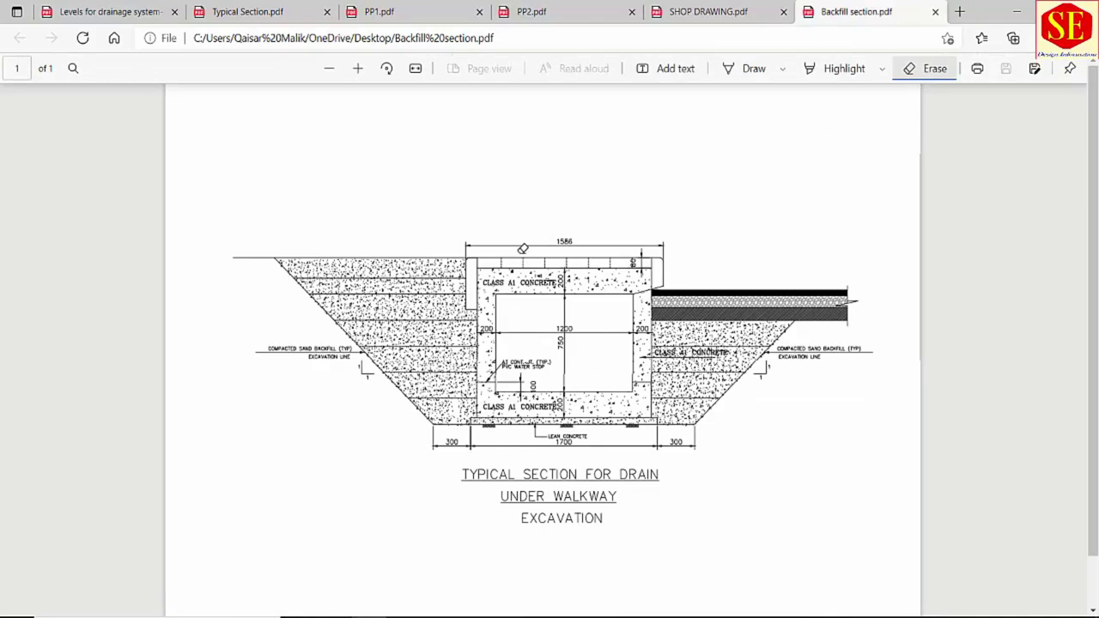
pyautogui.click(81, 11)
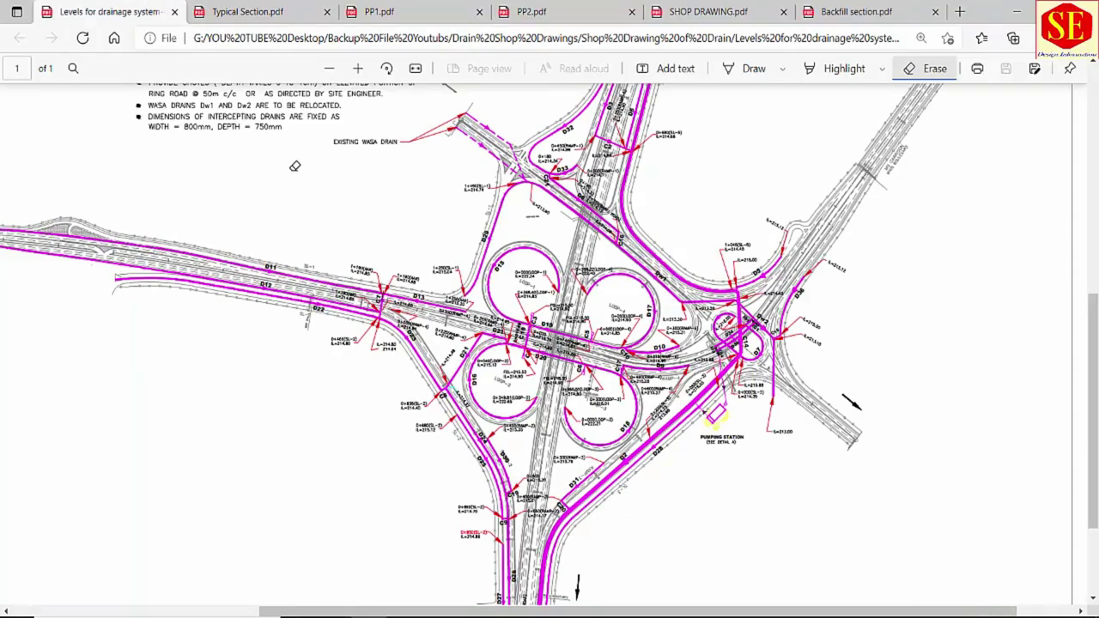
pyautogui.click(271, 11)
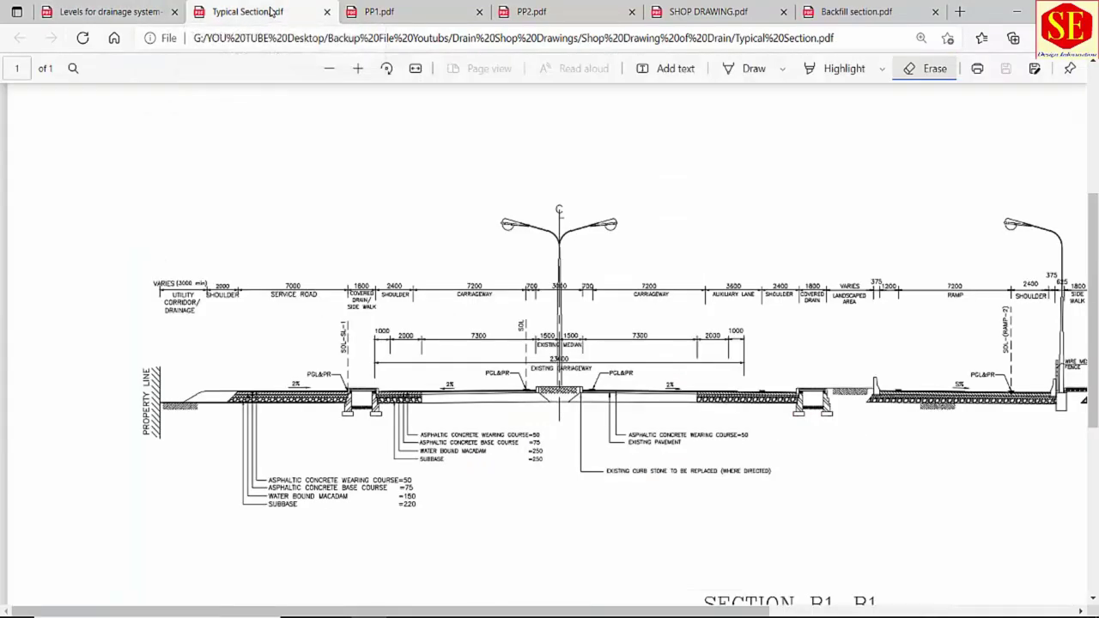
pyautogui.click(427, 7)
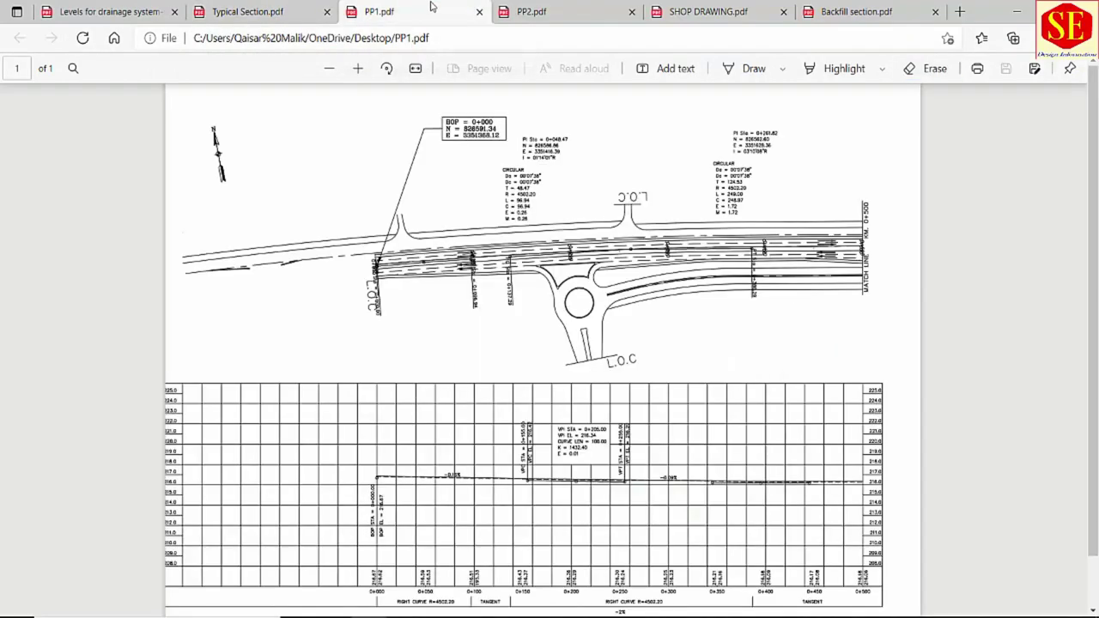
pyautogui.click(581, 7)
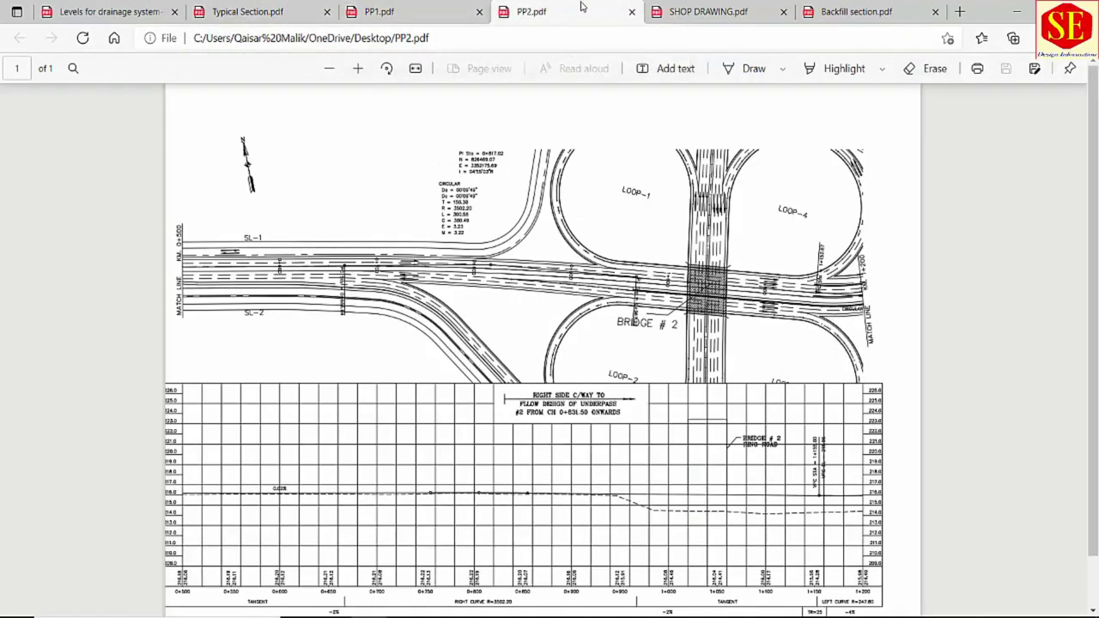
pyautogui.click(678, 9)
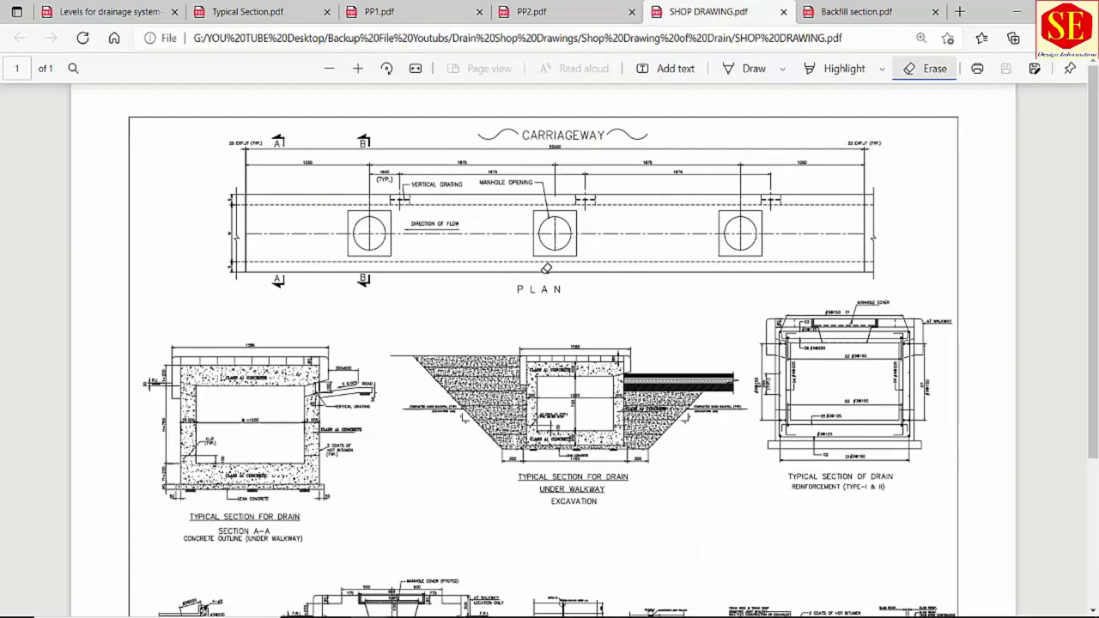
pyautogui.click(856, 9)
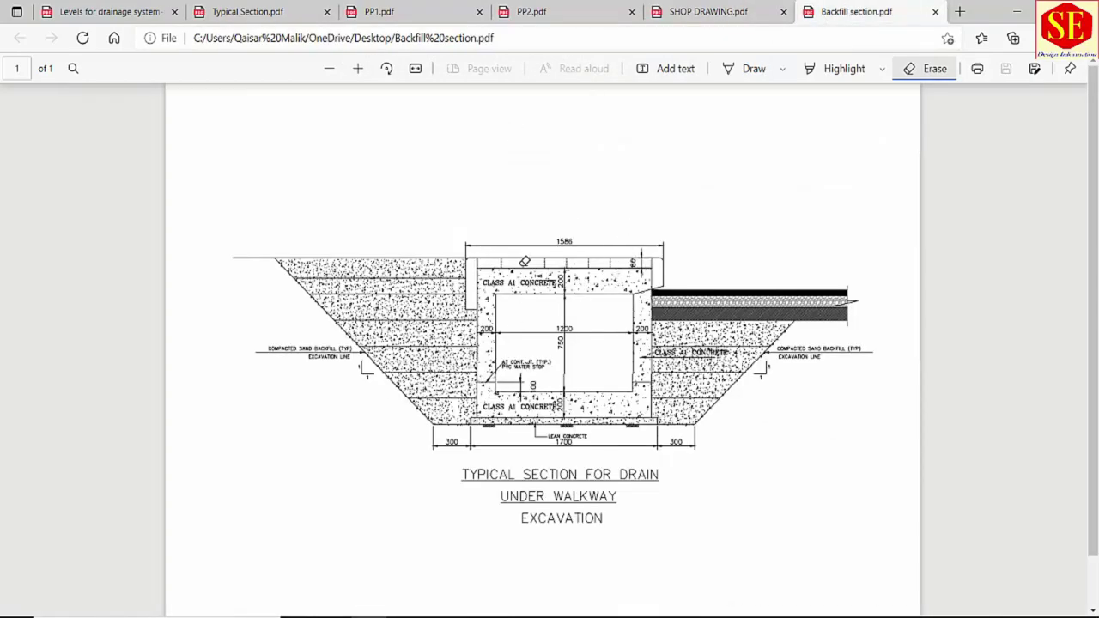
pyautogui.click(107, 11)
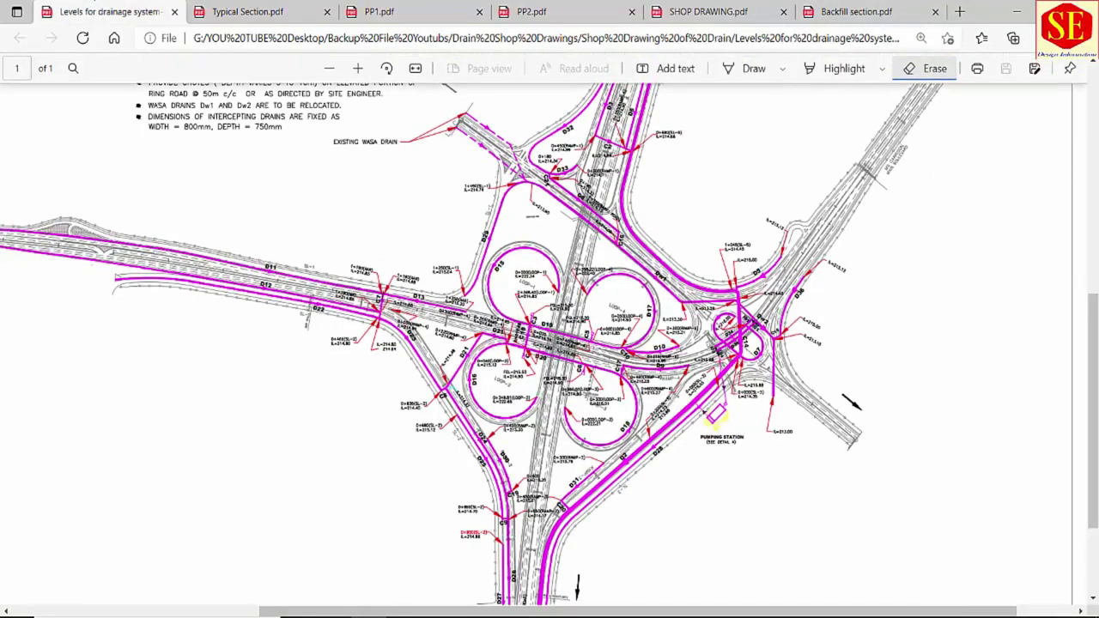
# Step: Switch to the drain level sheet in Excel and clear all values from the Drain Input Data and Vertical Curve Data Input tables
pyautogui.hotkey('alt', 'Tab')
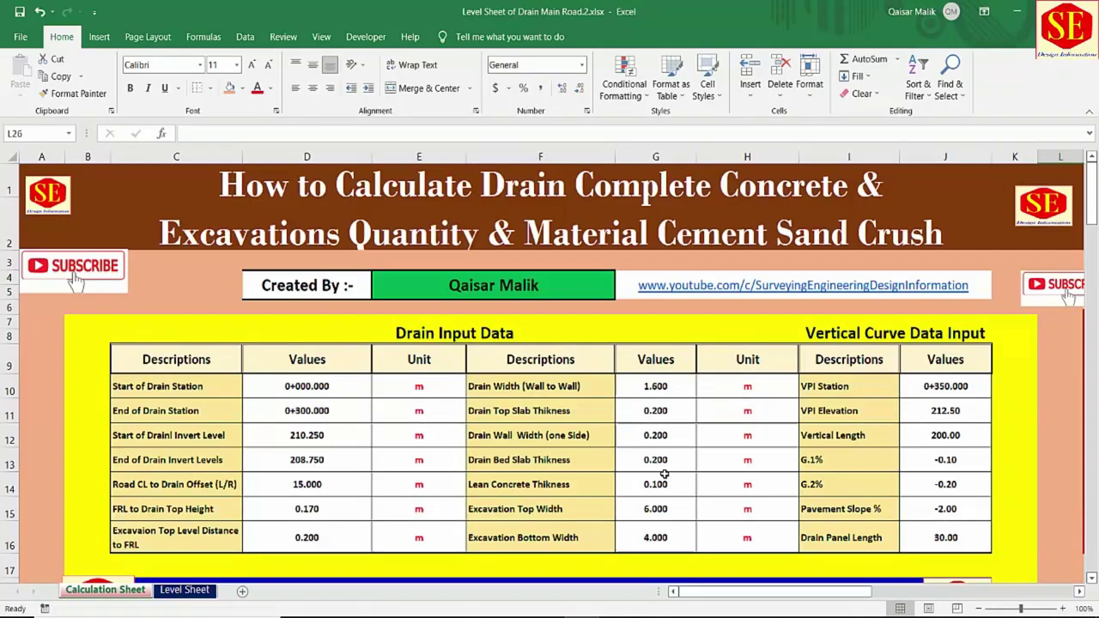
pyautogui.scroll(-1, 470, 387)
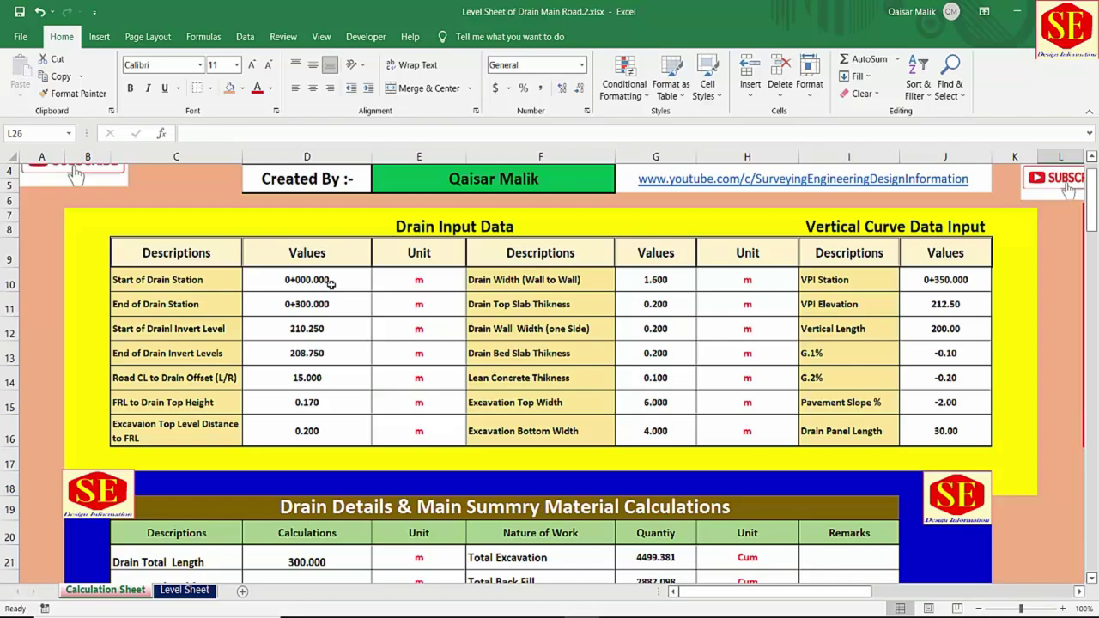
pyautogui.moveTo(312, 277); pyautogui.dragTo(302, 424)
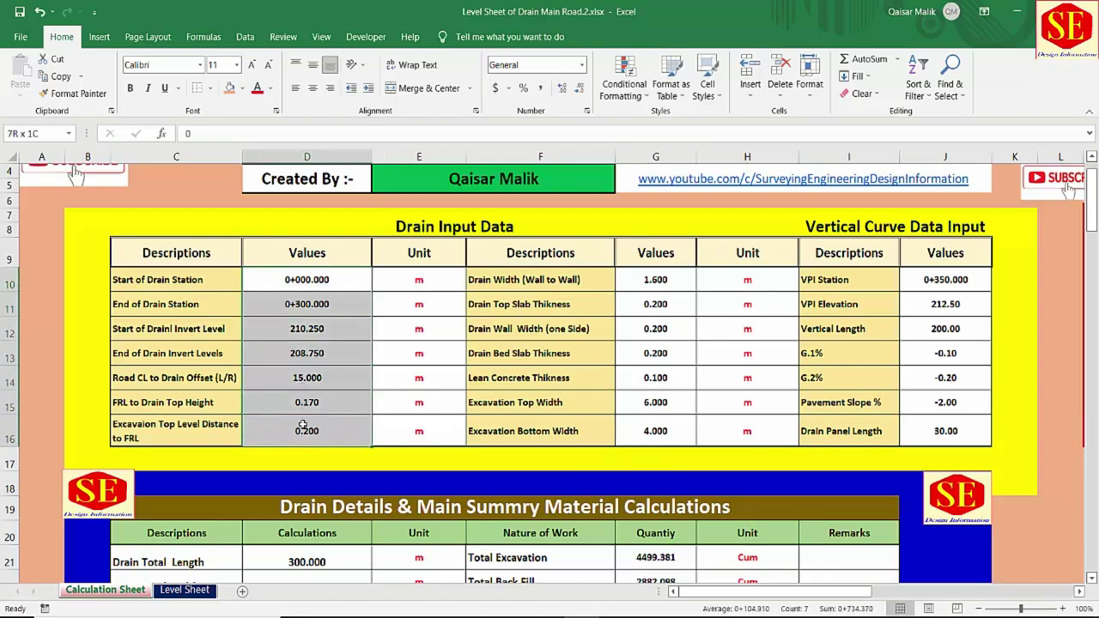
pyautogui.press('Delete')
pyautogui.moveTo(657, 278); pyautogui.dragTo(670, 430)
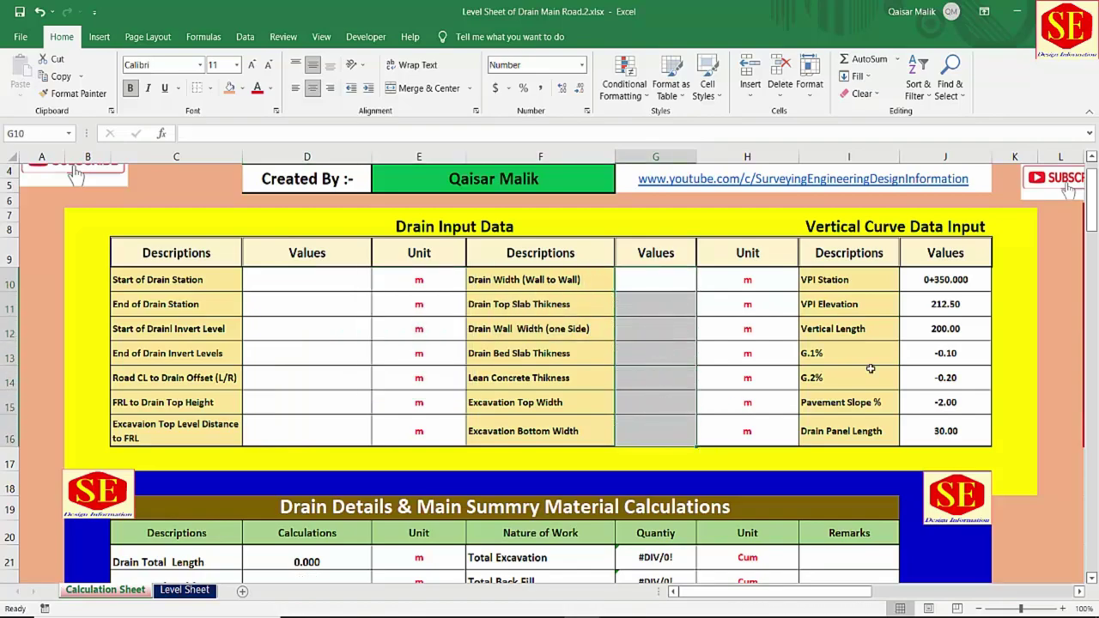
pyautogui.press('Delete')
pyautogui.moveTo(945, 279); pyautogui.dragTo(944, 431)
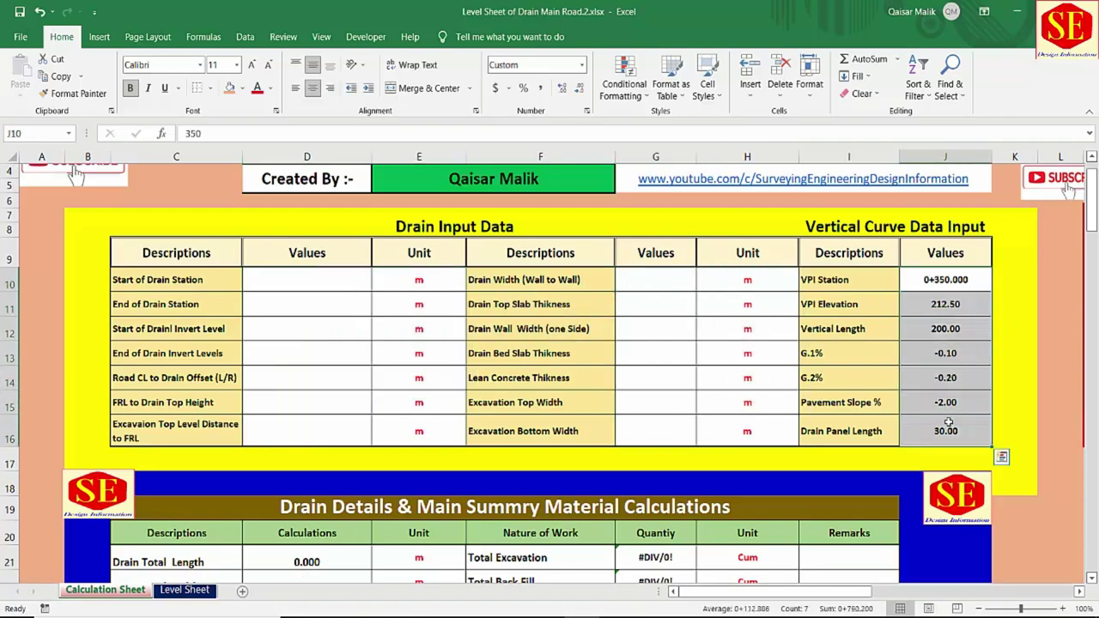
pyautogui.press('Delete')
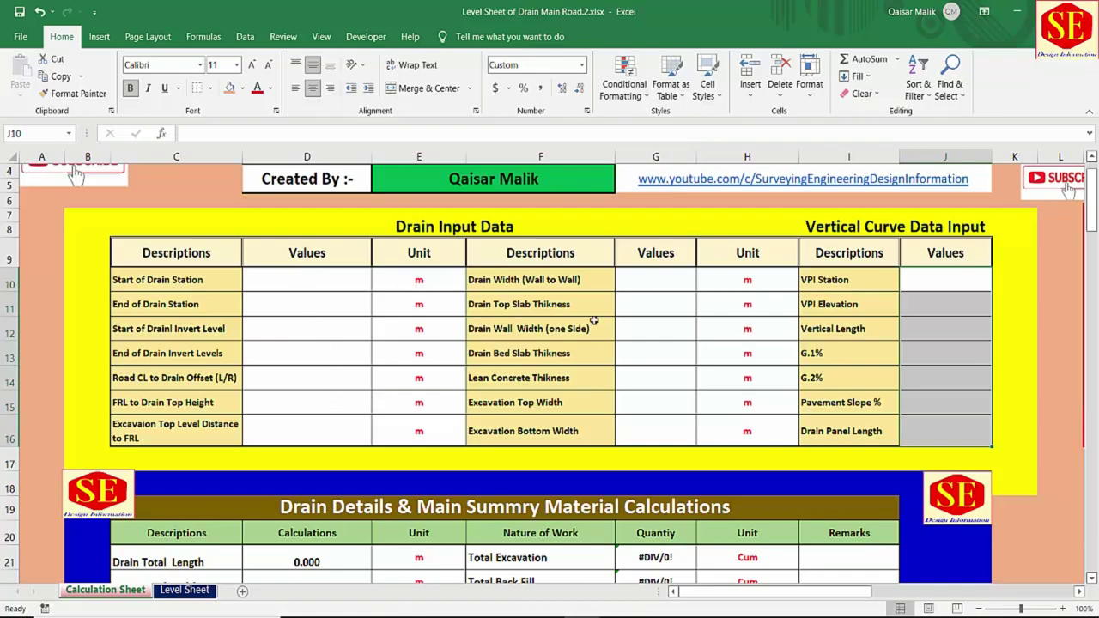
# Step: Set the Start of Drain Station to 40, taken from the Loop-2 drain on the drainage levels drawing in the browser
pyautogui.scroll(-3, 539, 519)
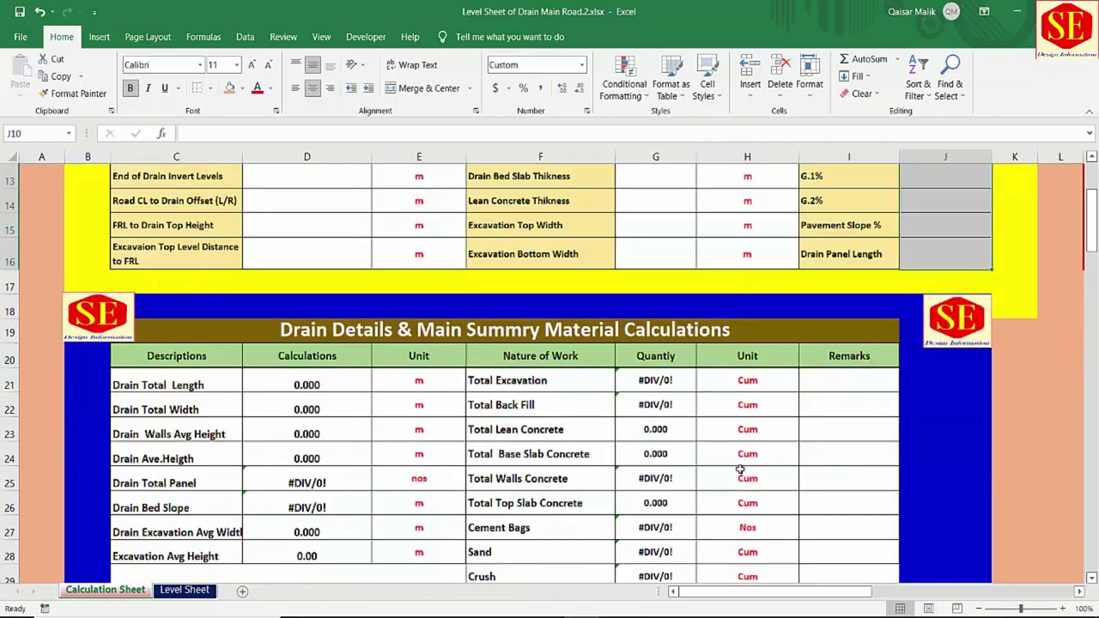
pyautogui.scroll(2, 633, 419)
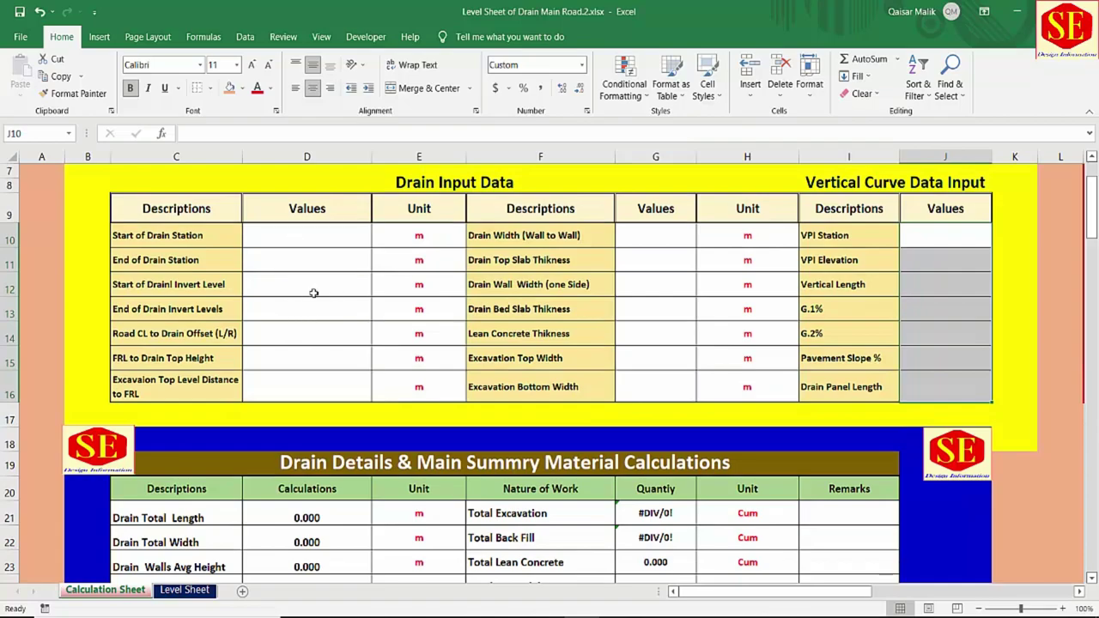
pyautogui.click(280, 237)
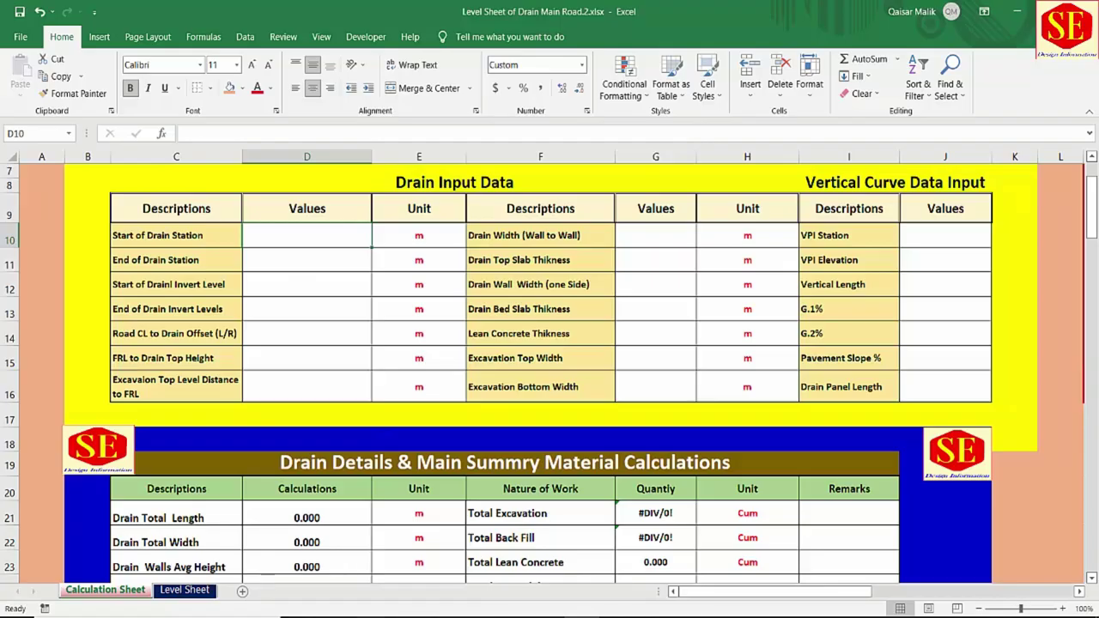
pyautogui.hotkey('alt', 'Tab')
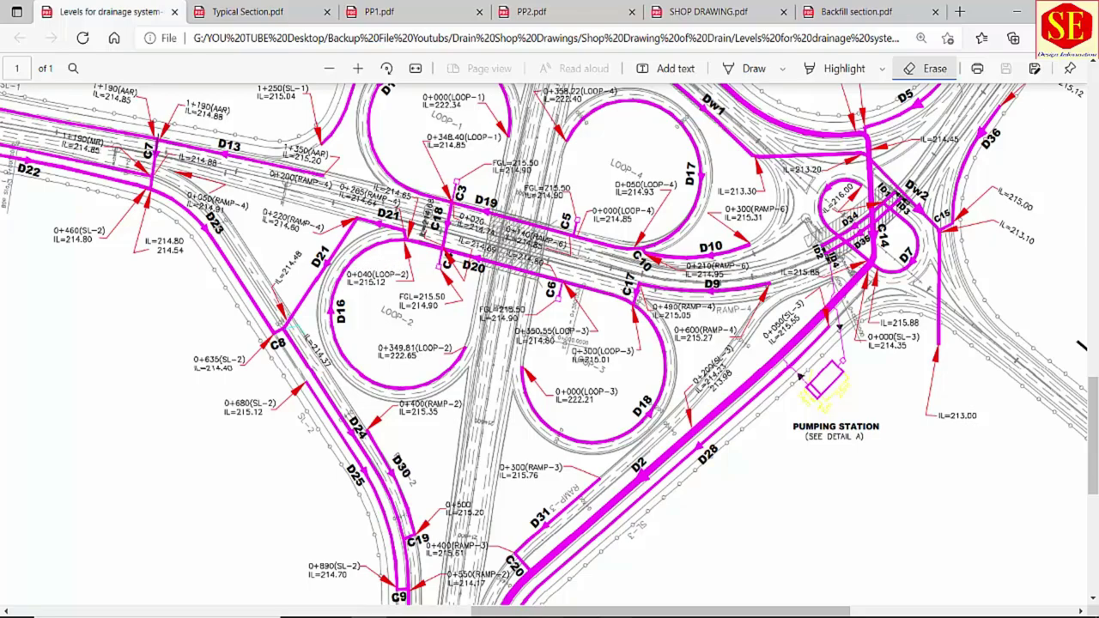
pyautogui.hotkey('alt', 'Tab')
pyautogui.write('40')
pyautogui.press('Return')
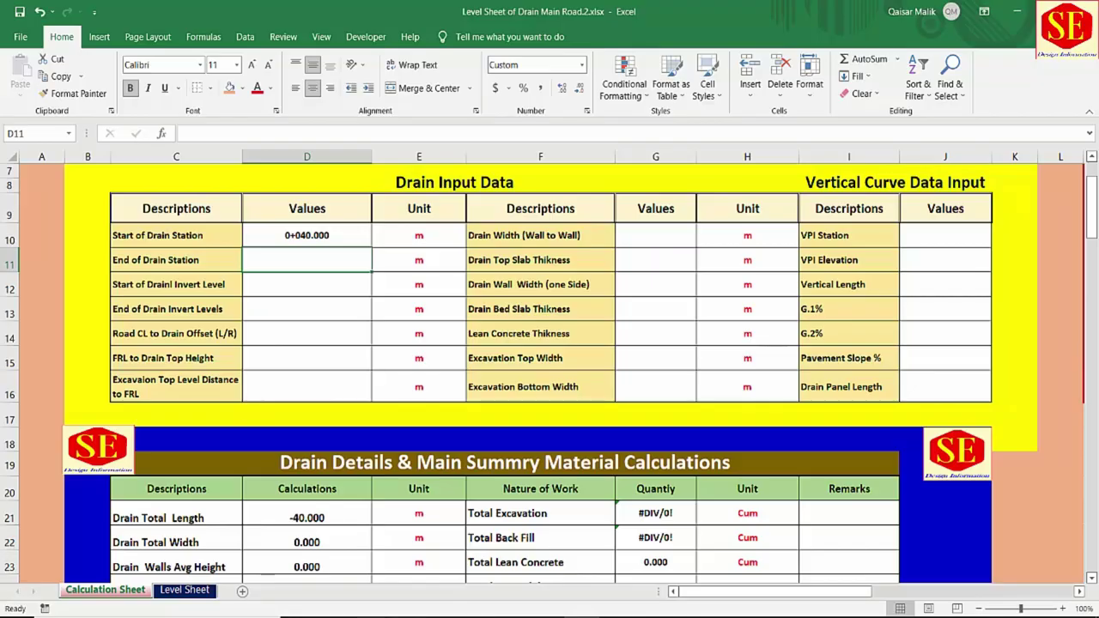
# Step: Set the End of Drain Station to 349.81, taken from the Loop-2 drain on the drainage levels drawing
pyautogui.hotkey('alt', 'Tab')
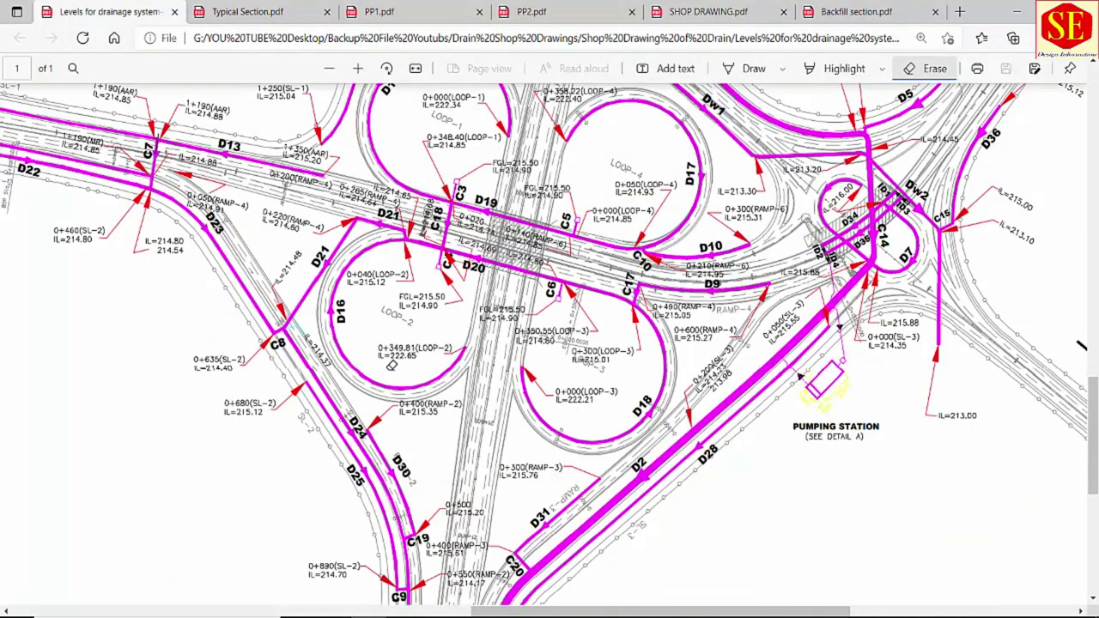
pyautogui.hotkey('alt', 'Tab')
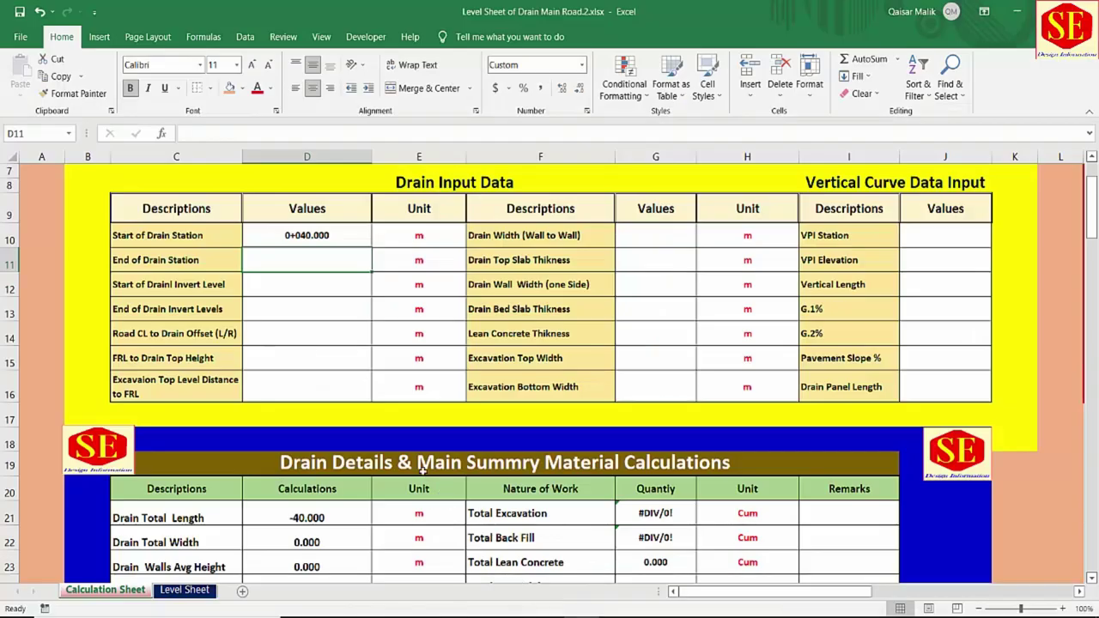
pyautogui.write('349.81')
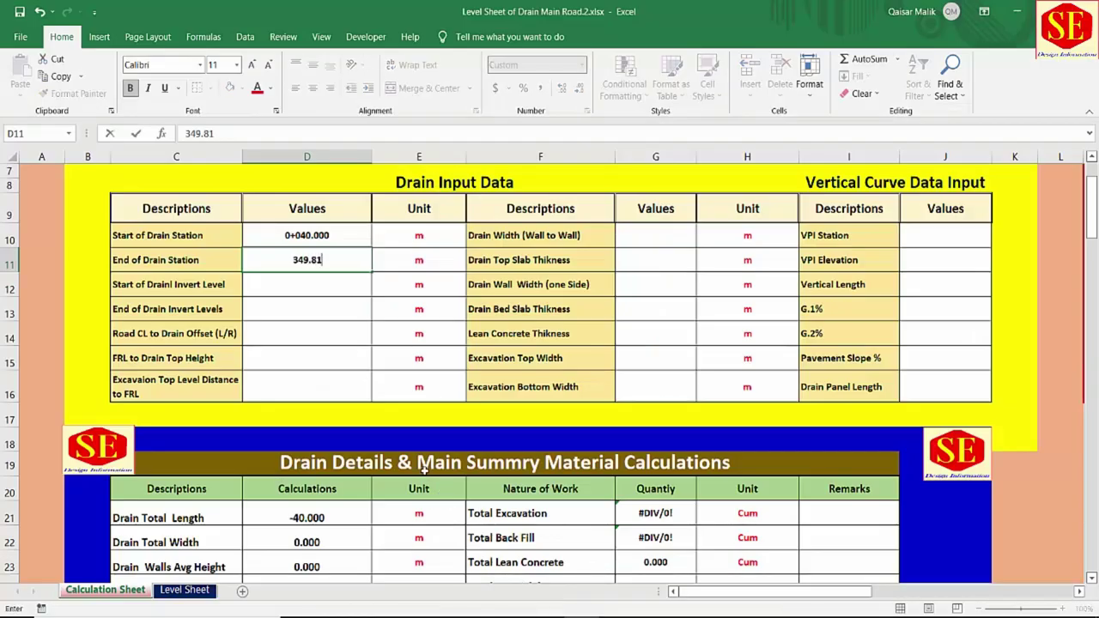
pyautogui.press('Return')
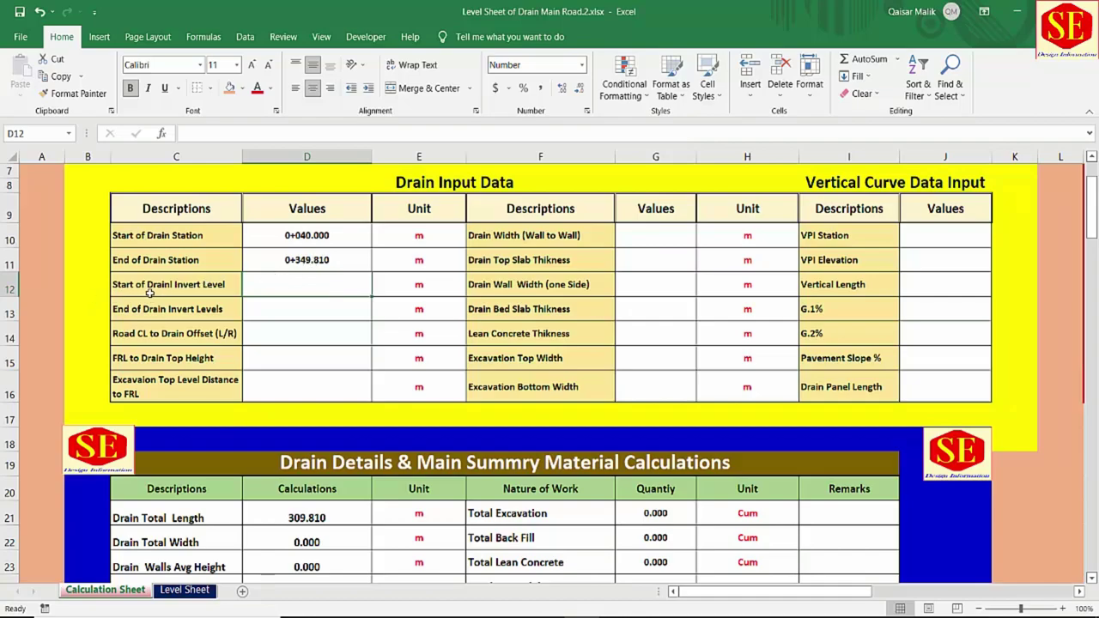
# Step: Enter the Loop-2 drain's invert levels from the levels drawing: 215.12 for the drain start and 222.650 for the drain end
pyautogui.click(322, 235)
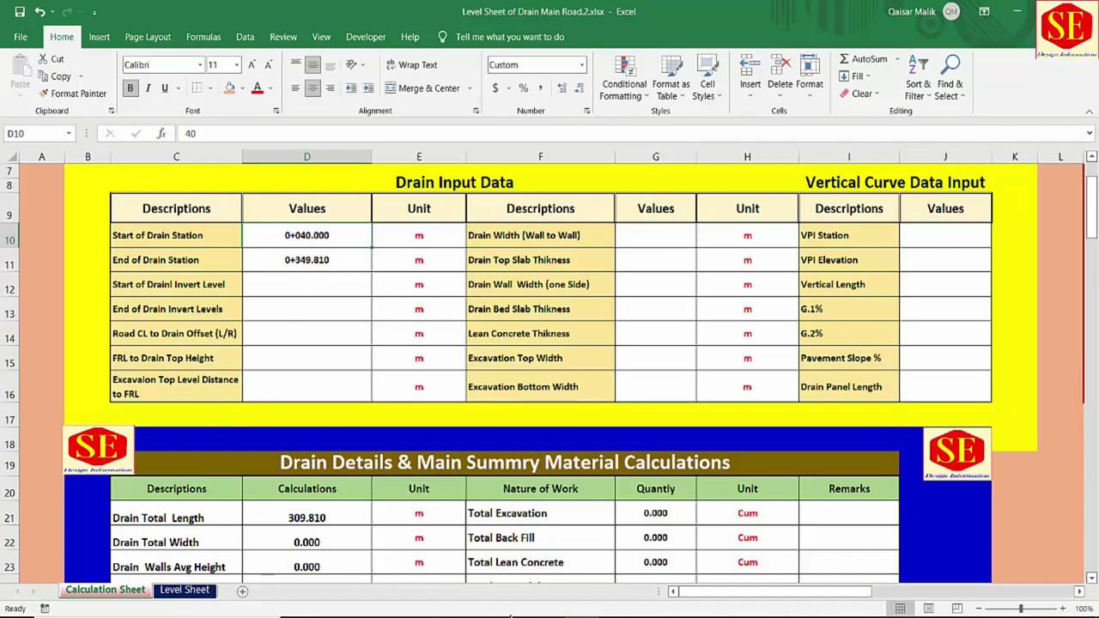
pyautogui.hotkey('alt', 'Tab')
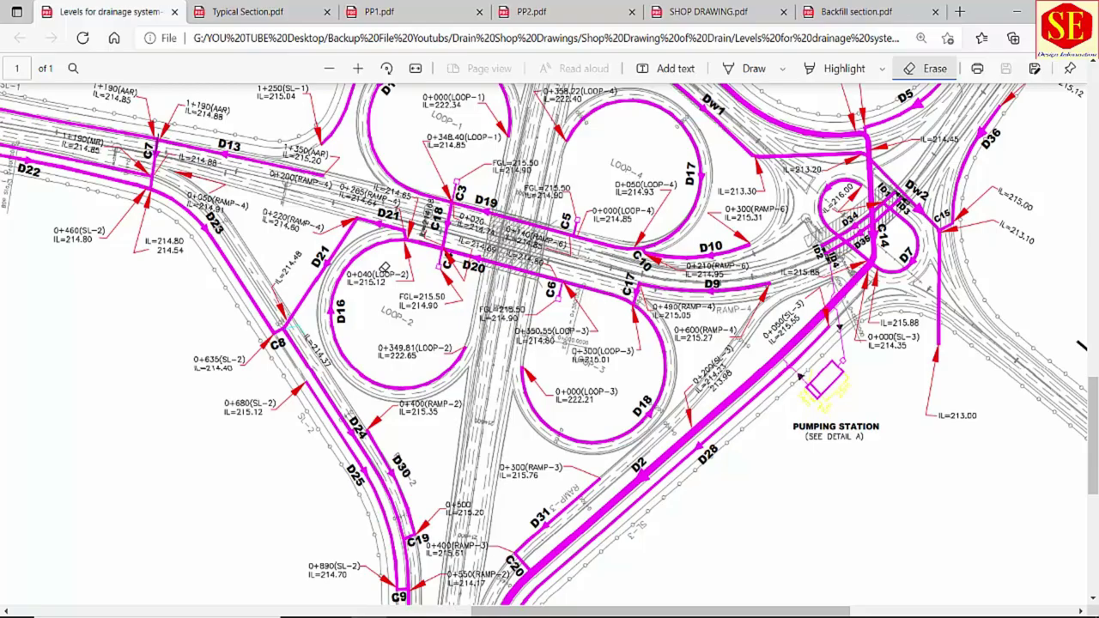
pyautogui.hotkey('alt', 'Tab')
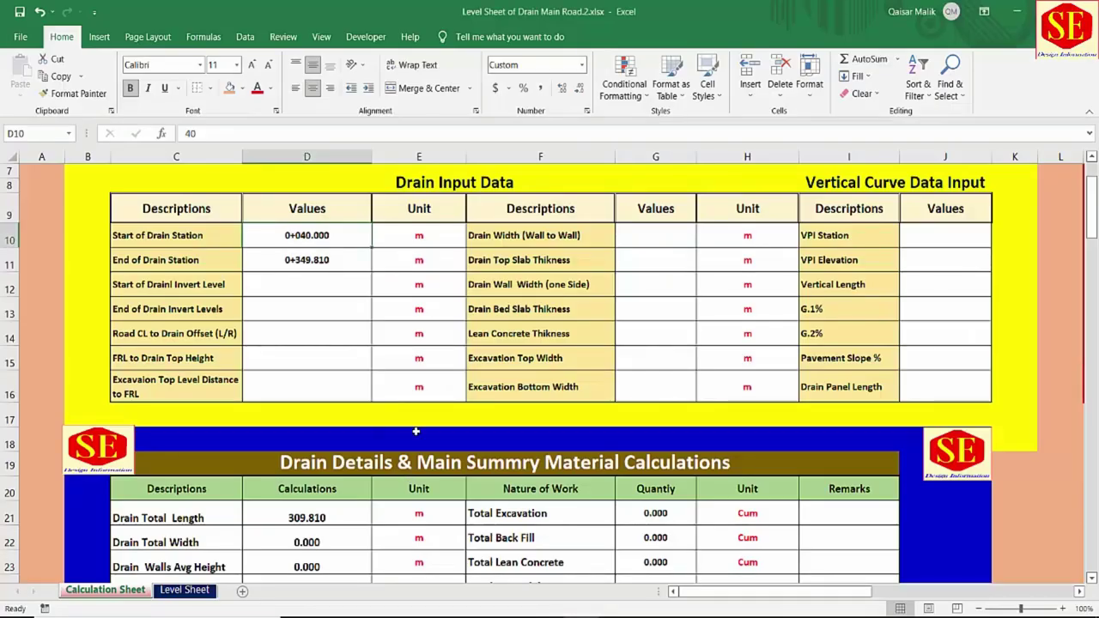
pyautogui.click(354, 286)
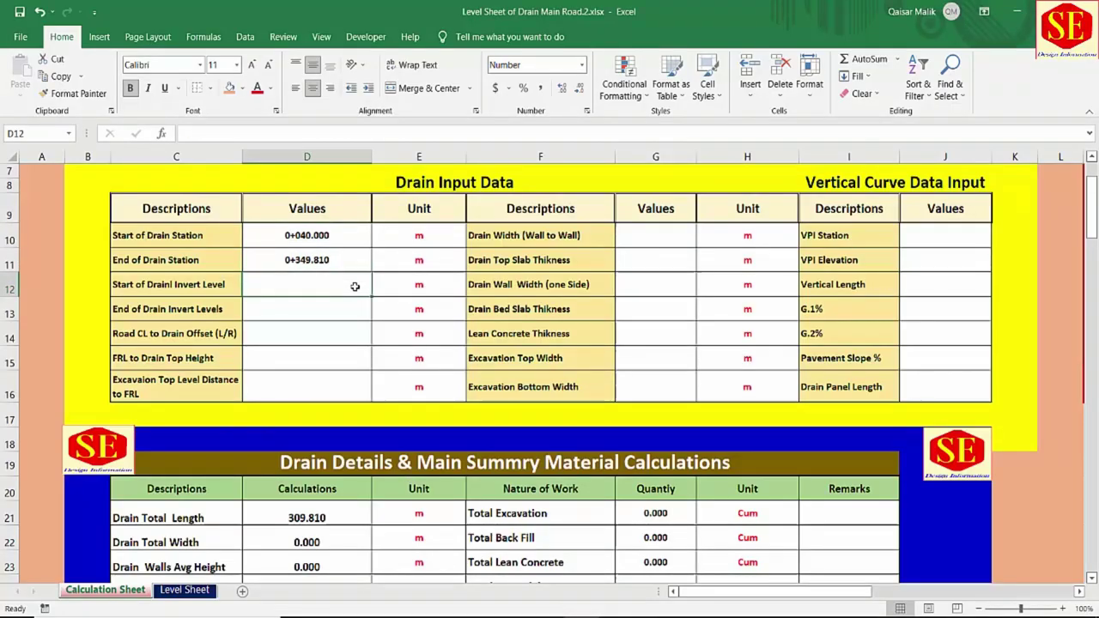
pyautogui.write('215.12')
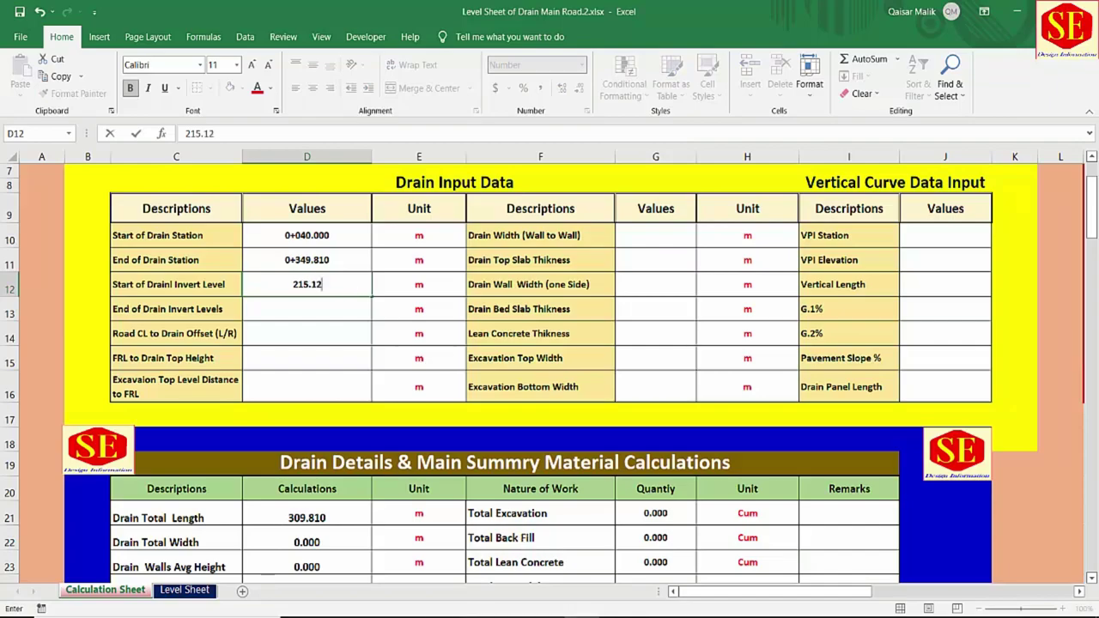
pyautogui.hotkey('alt', 'Tab')
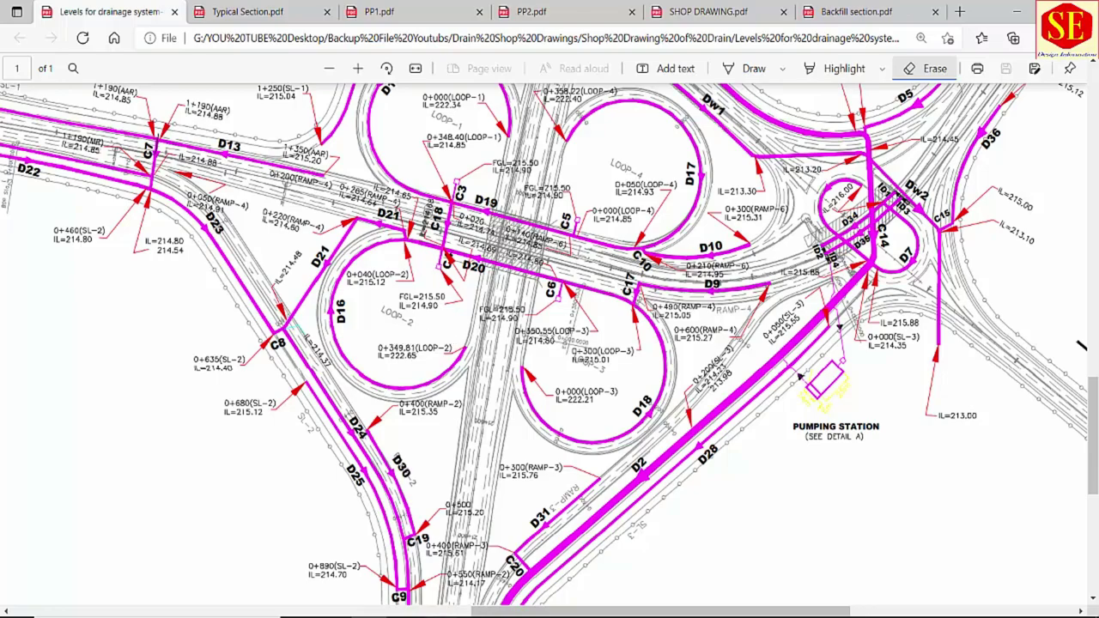
pyautogui.hotkey('alt', 'Tab')
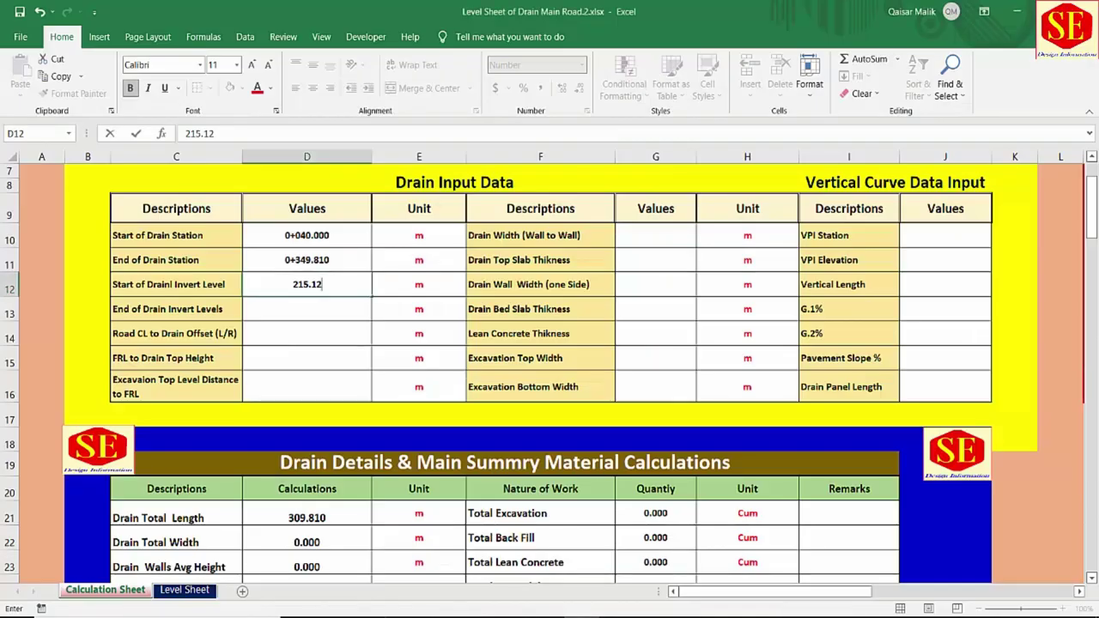
pyautogui.press('Return')
pyautogui.write('222.650')
pyautogui.press('Return')
pyautogui.click(317, 284)
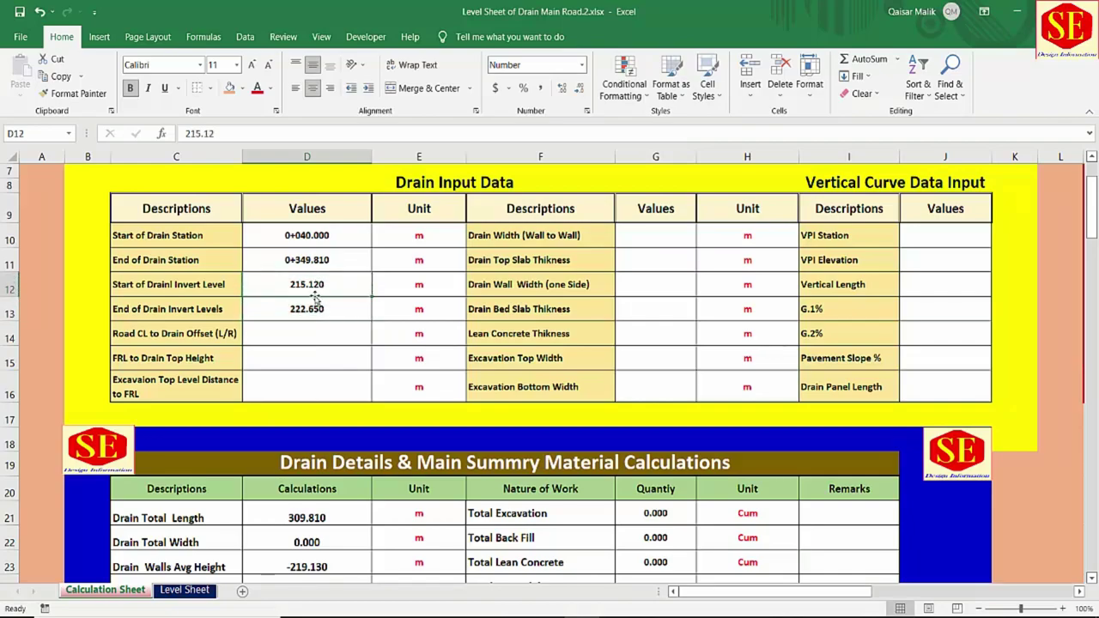
pyautogui.click(316, 305)
# Step: Open the Typical Section drawing in the browser to find the road centreline to drain offset dimensions
pyautogui.hotkey('alt', 'Tab')
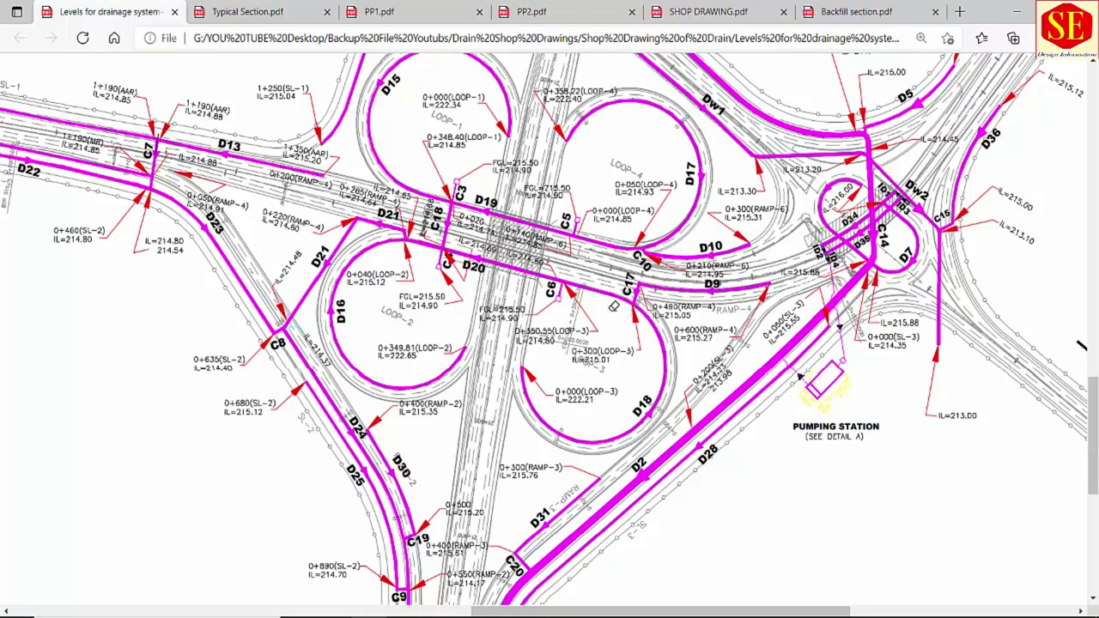
pyautogui.hotkey('alt', 'Tab')
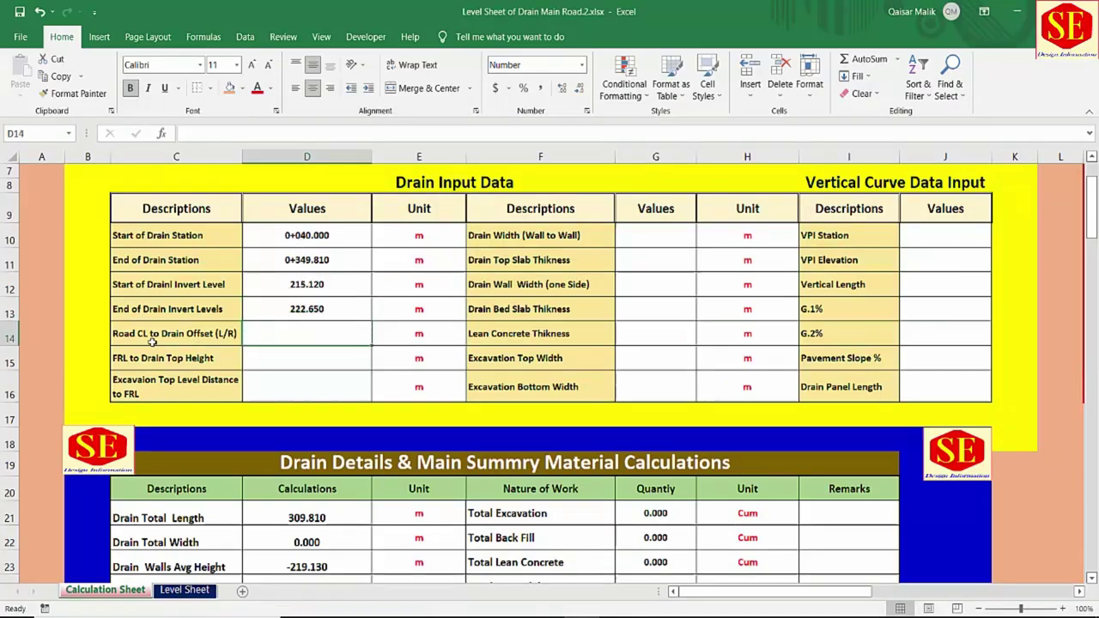
pyautogui.click(183, 337)
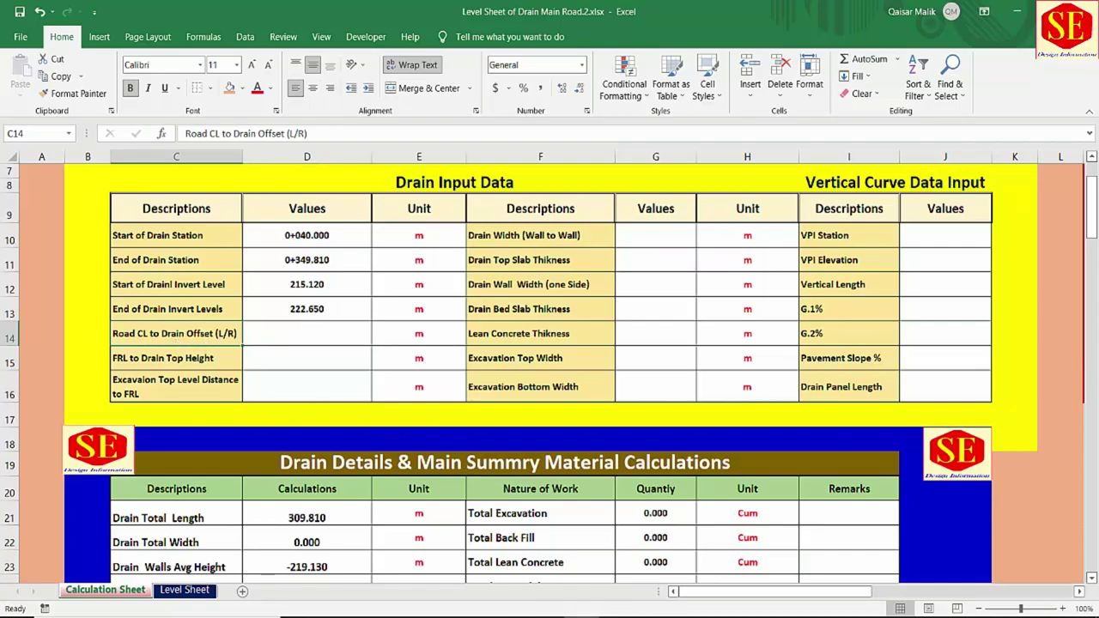
pyautogui.hotkey('alt', 'Tab')
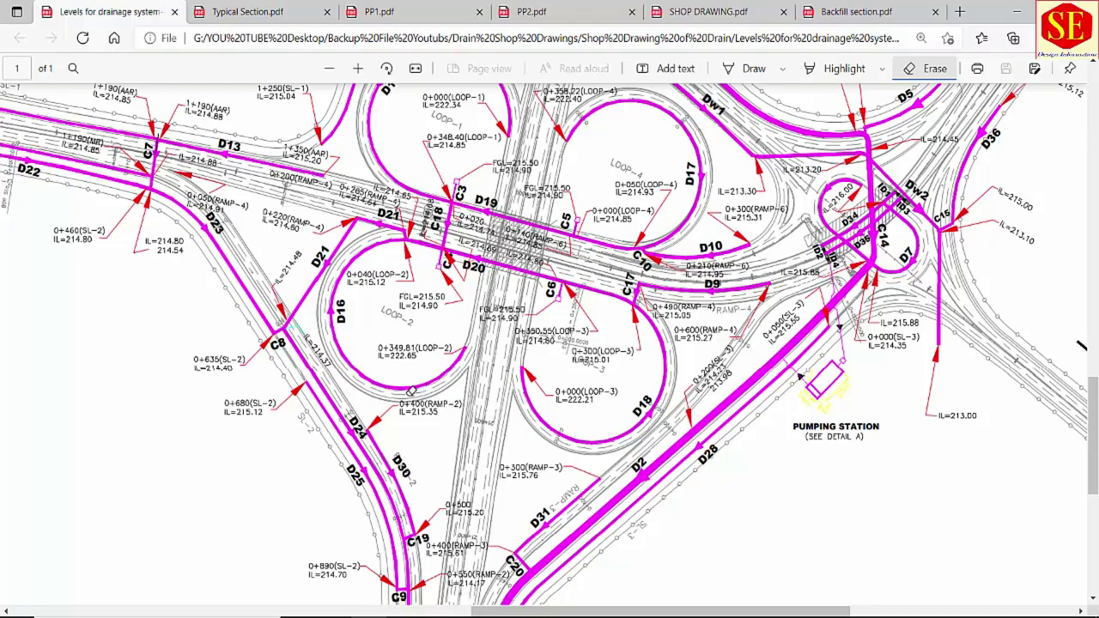
pyautogui.click(289, 7)
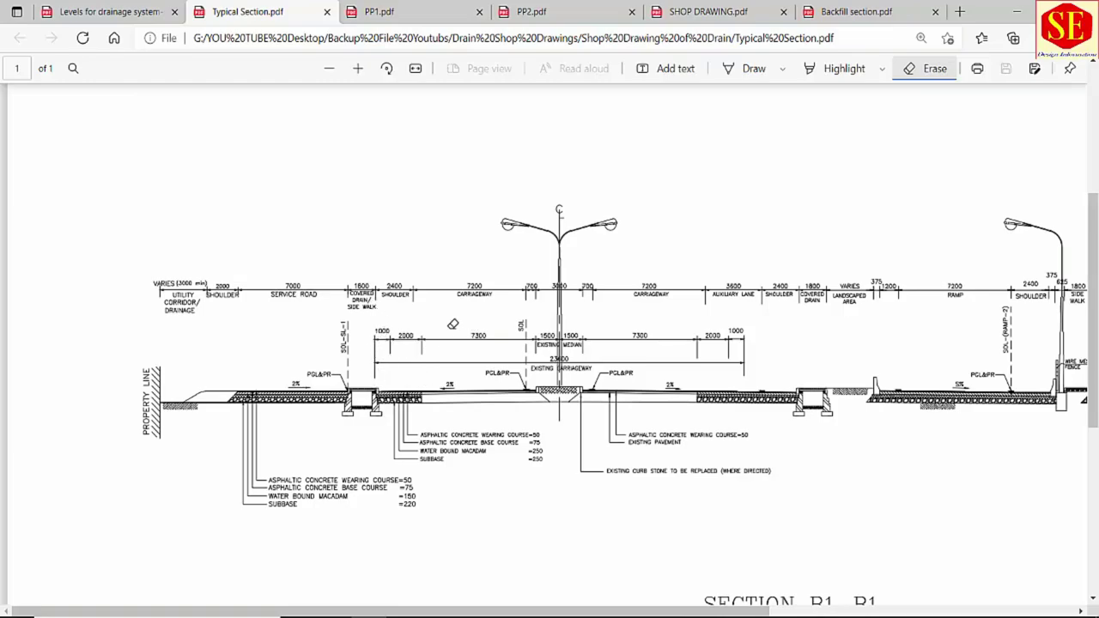
# Step: Open Calculator beside the typical section and divide the 3 m median width by 2
pyautogui.click(154, 617)
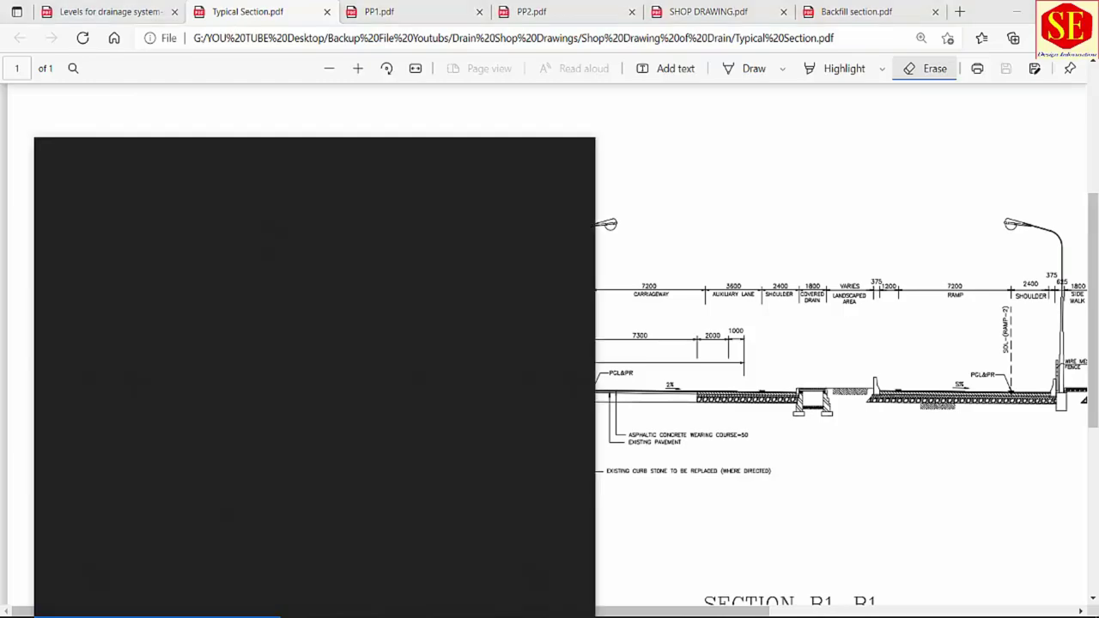
pyautogui.write('c')
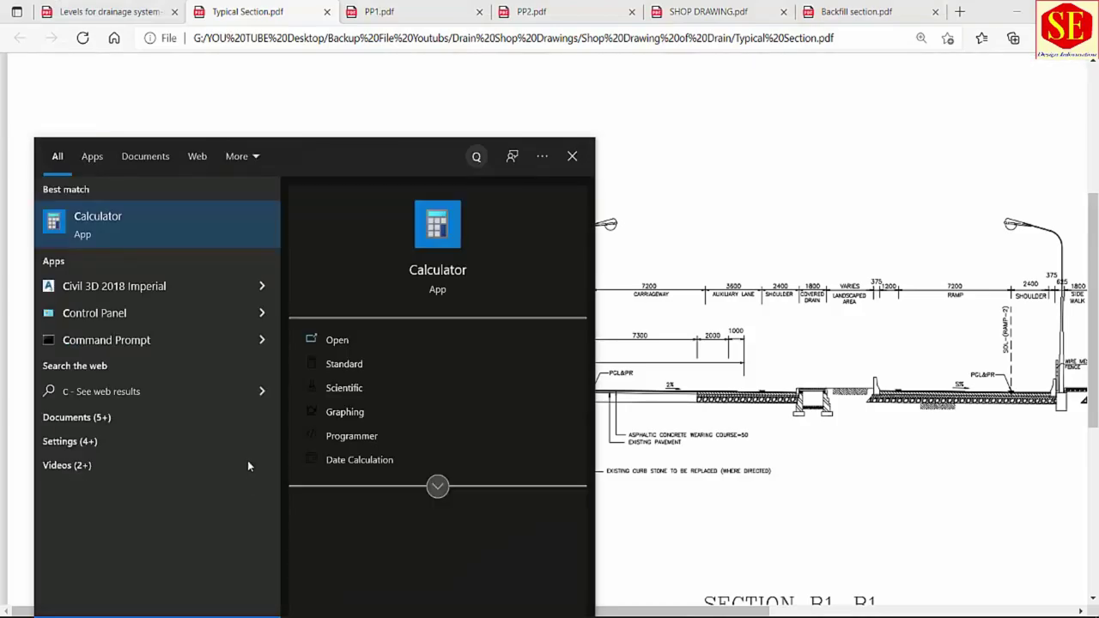
pyautogui.click(180, 223)
pyautogui.moveTo(177, 117); pyautogui.dragTo(735, 149)
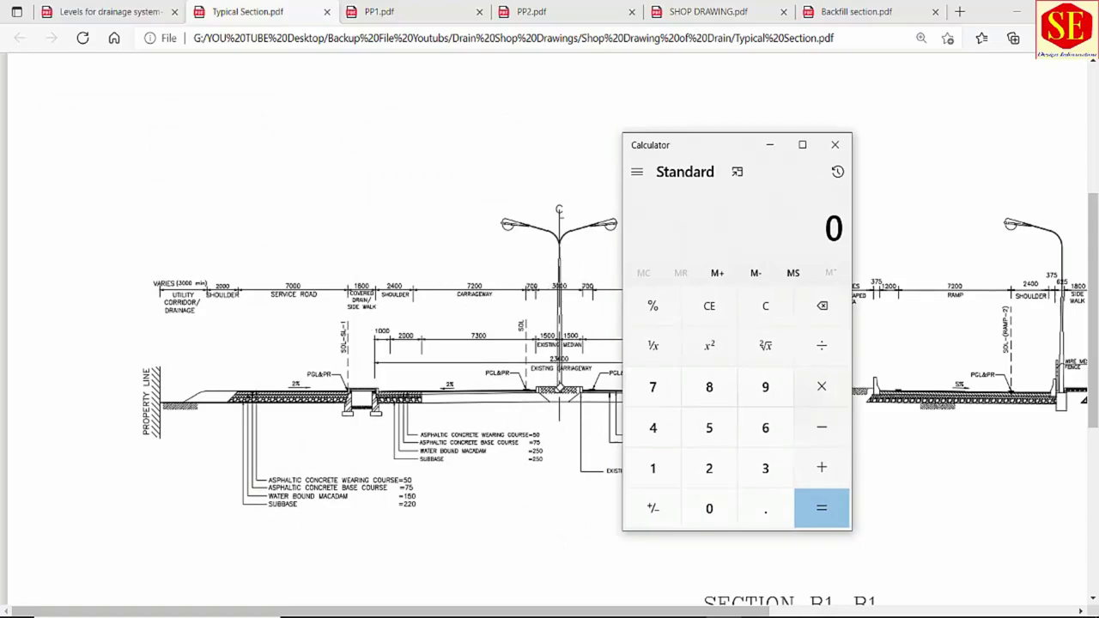
pyautogui.click(766, 469)
pyautogui.click(834, 357)
pyautogui.click(711, 468)
pyautogui.click(825, 509)
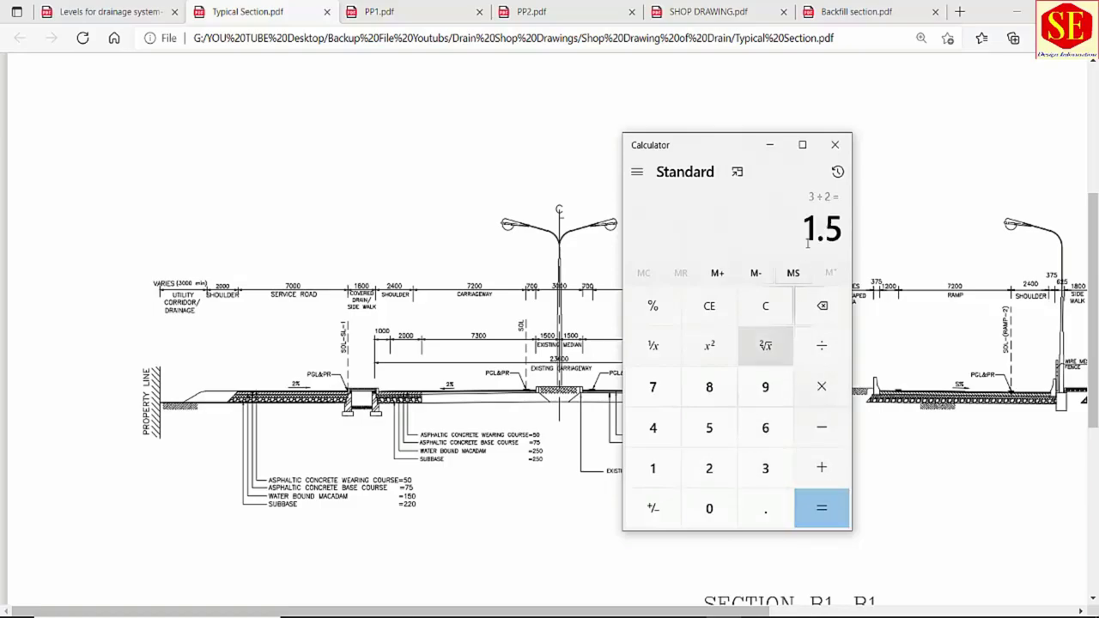
# Step: Add the 0.7 m strip, 7.2 m carriageway and 2.4 m shoulder widths to the half-median width in Calculator
pyautogui.click(824, 469)
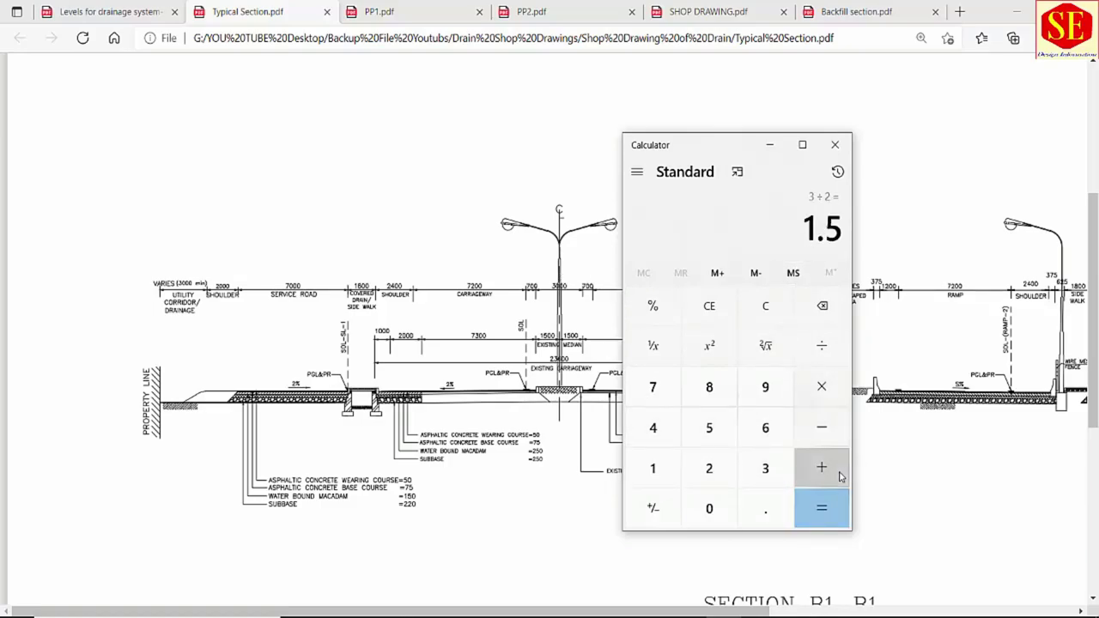
pyautogui.click(766, 508)
pyautogui.click(652, 386)
pyautogui.click(822, 468)
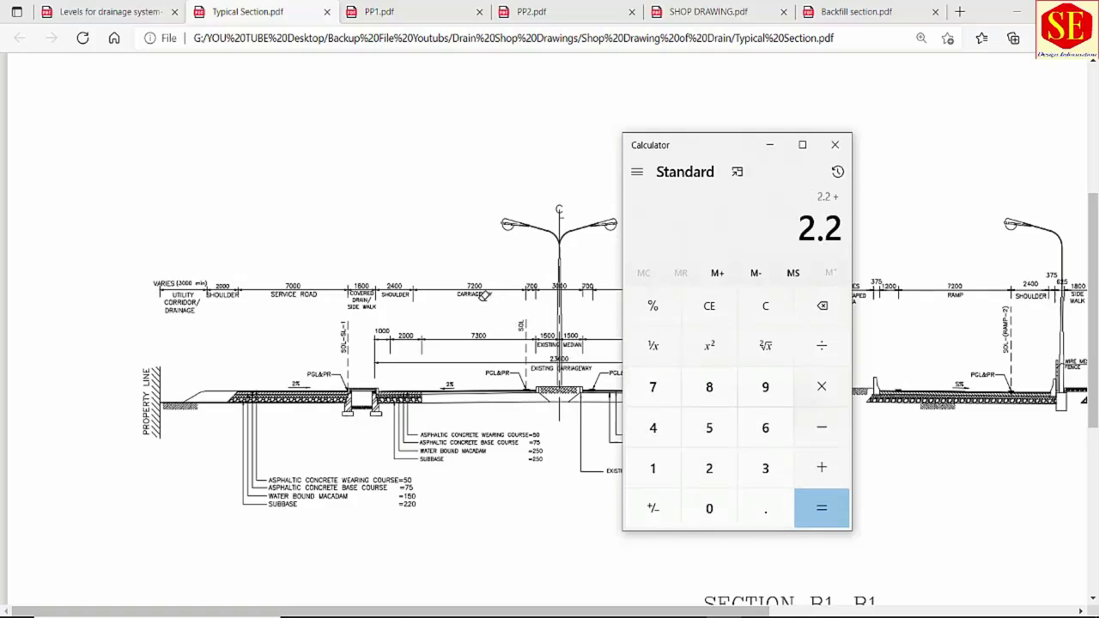
pyautogui.click(655, 391)
pyautogui.click(756, 507)
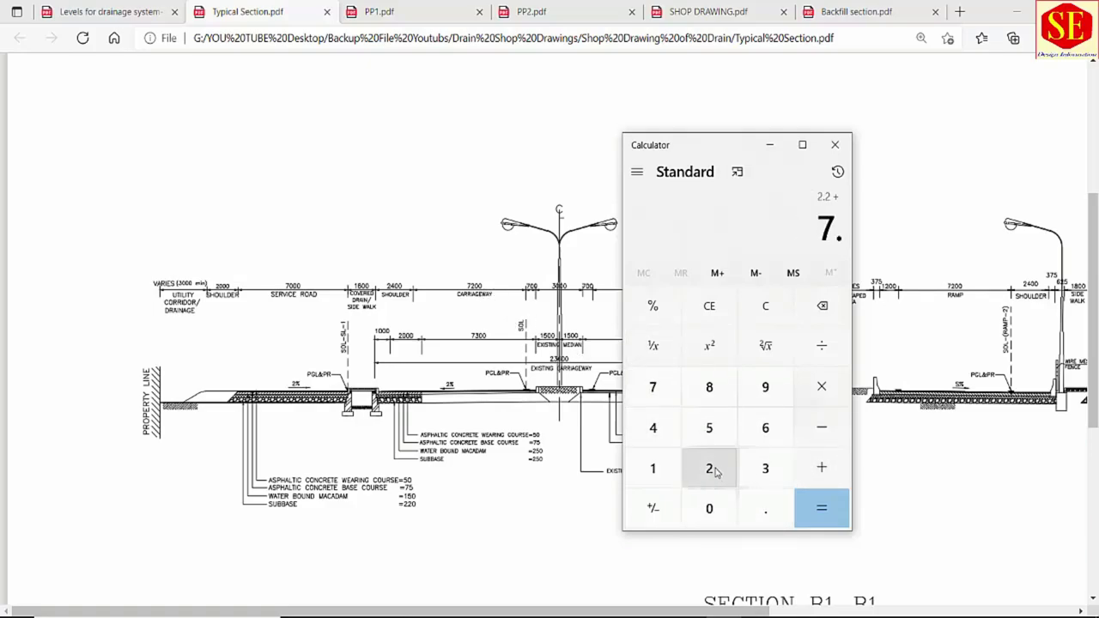
pyautogui.click(712, 468)
pyautogui.click(822, 469)
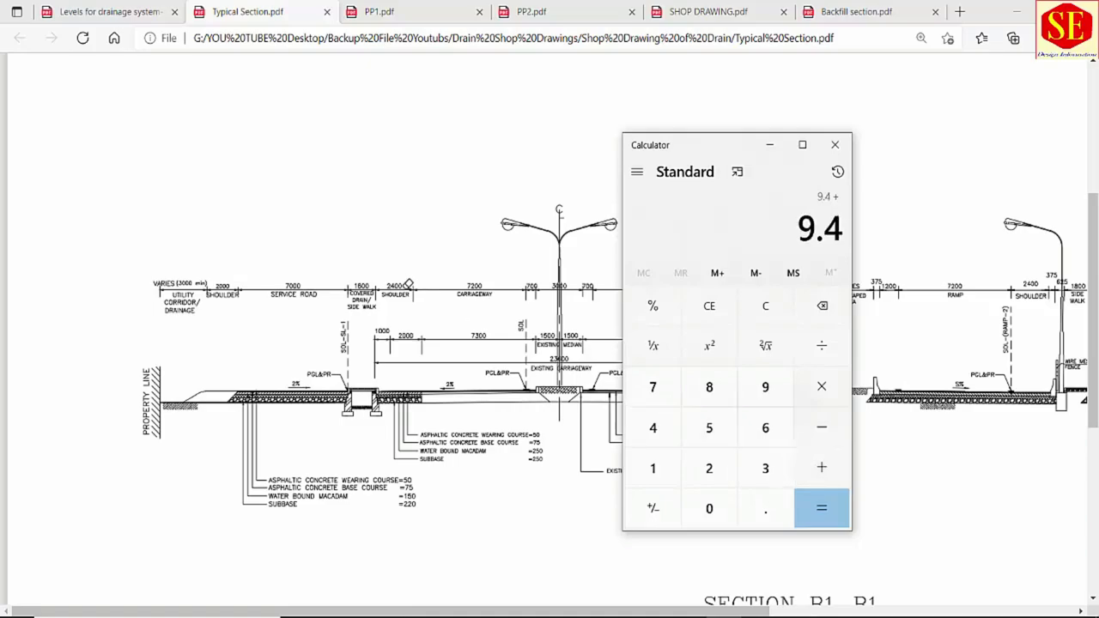
pyautogui.click(710, 468)
pyautogui.click(768, 510)
pyautogui.click(653, 429)
pyautogui.click(822, 509)
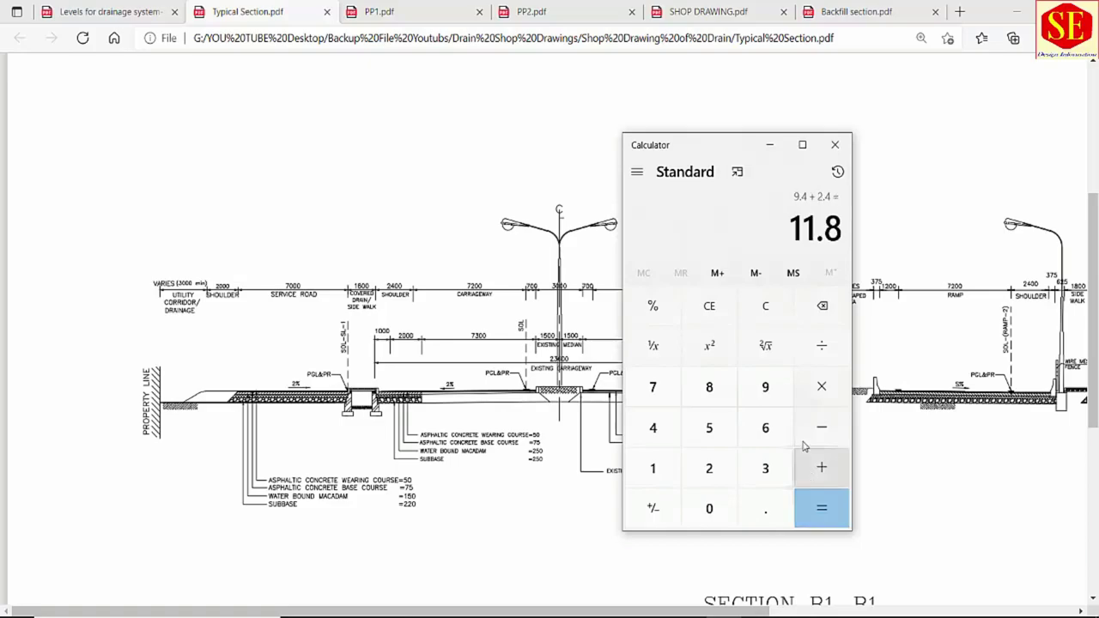
# Step: Return to the Excel calculation sheet and set the Road CL to Drain Offset (L/R) to 11.8
pyautogui.moveTo(791, 227); pyautogui.dragTo(838, 223)
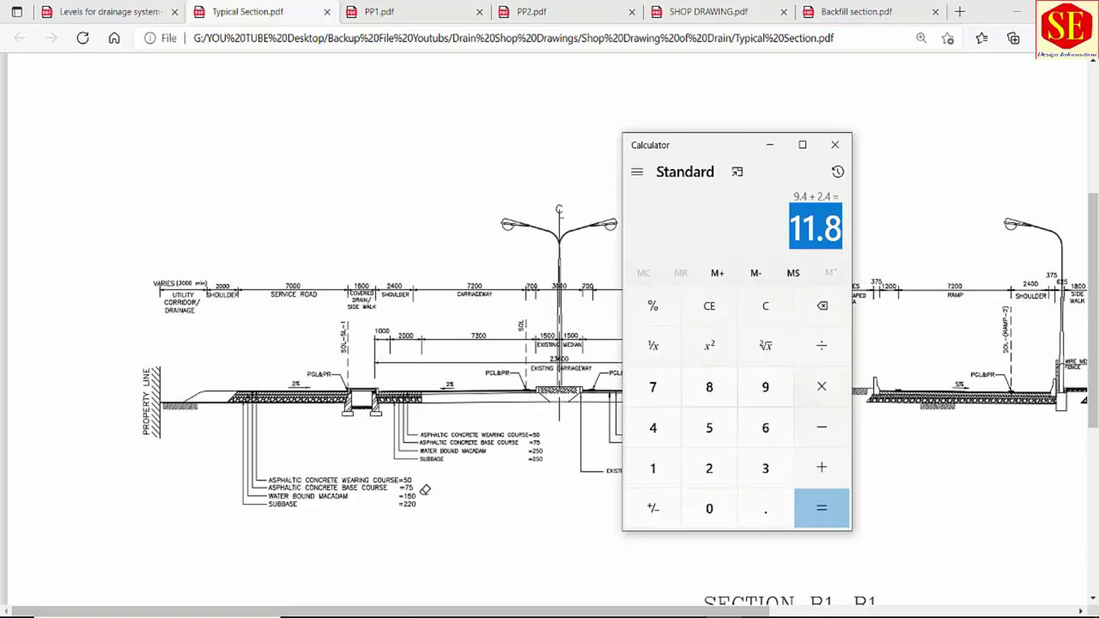
pyautogui.hotkey('alt', 'Tab')
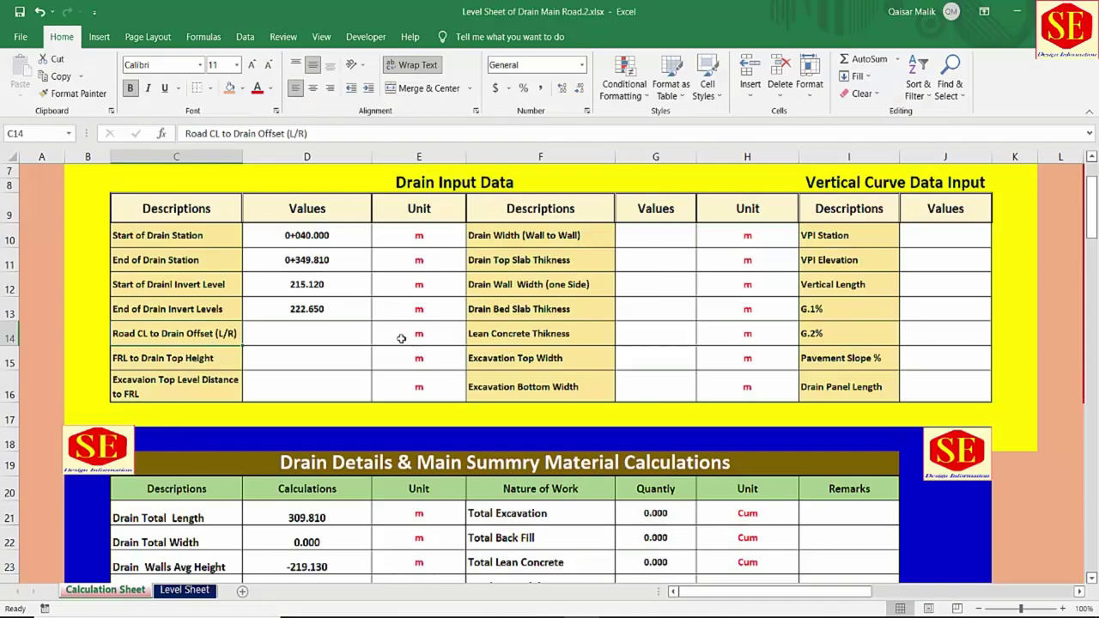
pyautogui.click(347, 336)
pyautogui.write('11.8')
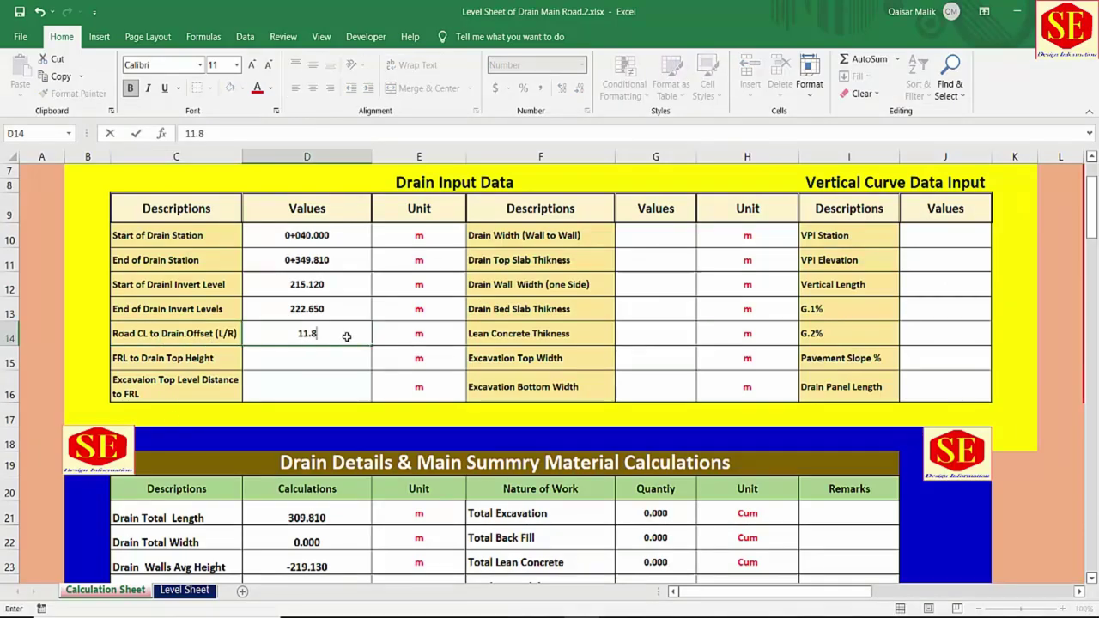
pyautogui.press('Return')
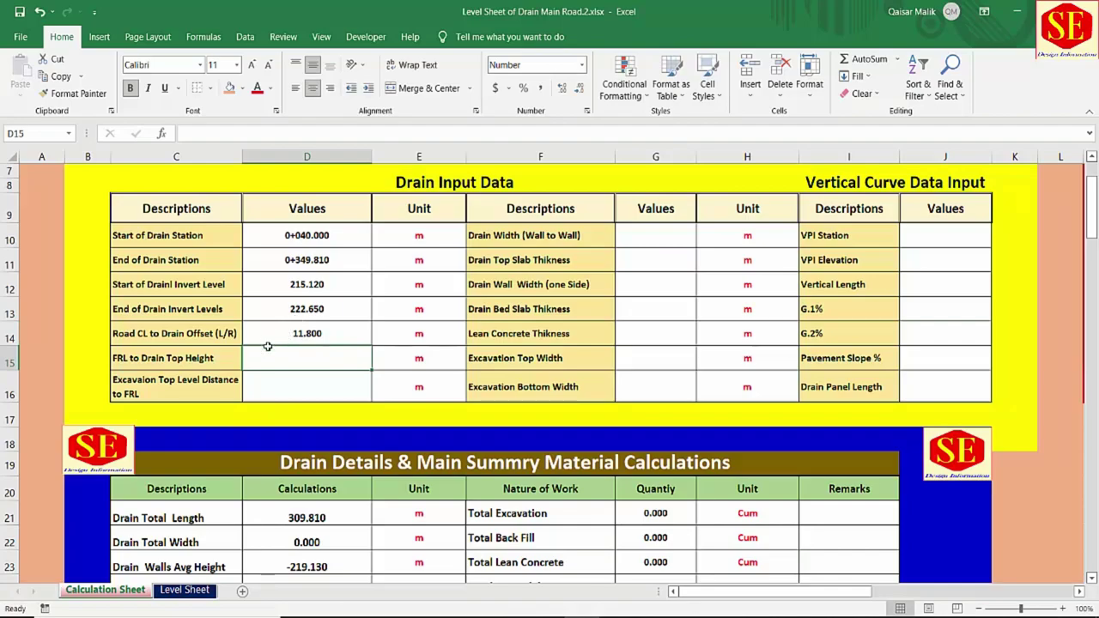
# Step: Move the drain cross-section picture up beside the Vertical Curve Data Input table, clear of its cells
pyautogui.click(152, 358)
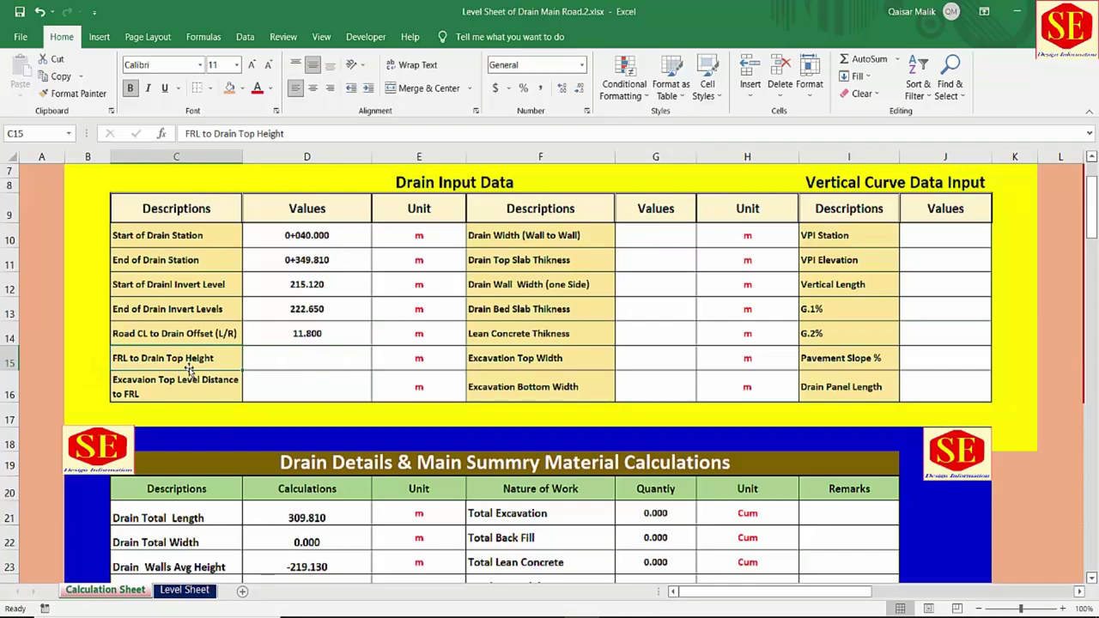
pyautogui.moveTo(727, 593); pyautogui.dragTo(778, 593)
pyautogui.moveTo(714, 515); pyautogui.dragTo(276, 313)
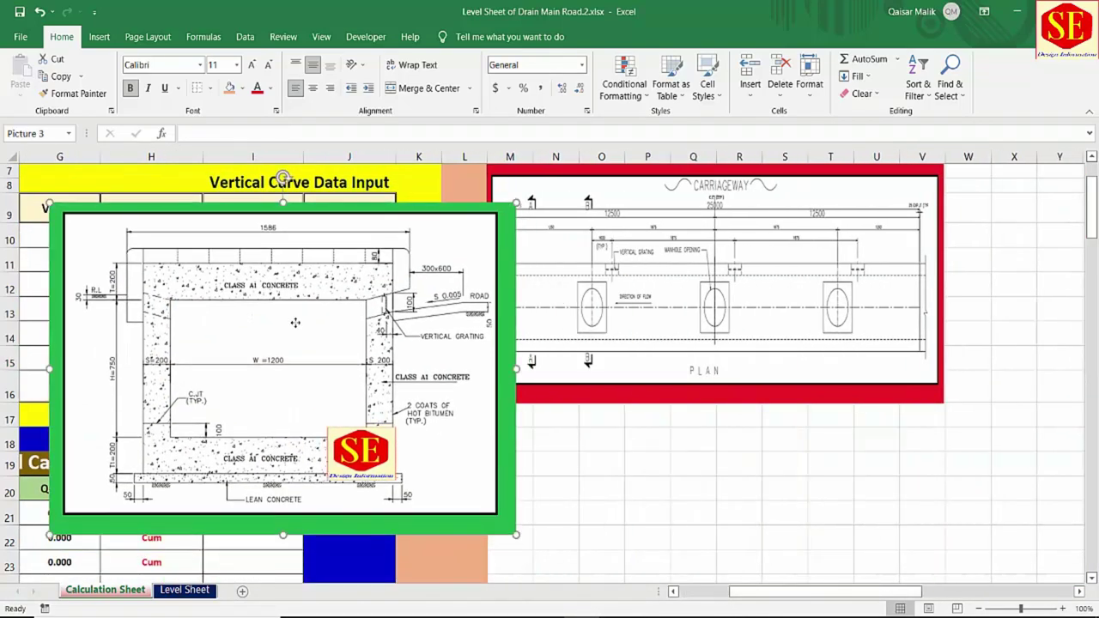
pyautogui.moveTo(216, 344); pyautogui.dragTo(579, 338)
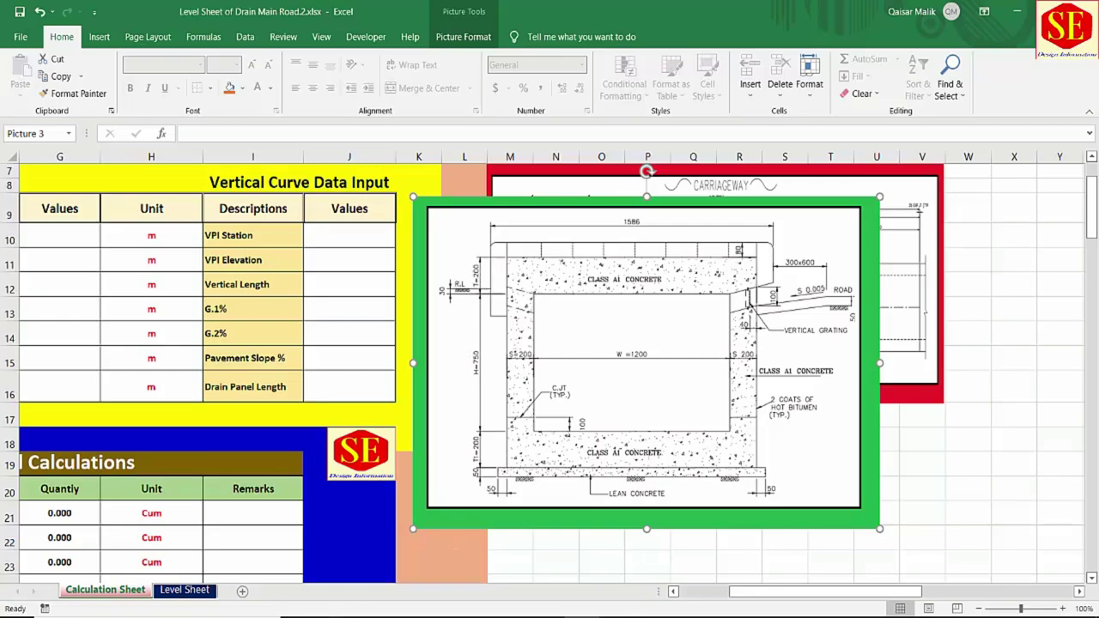
# Step: Open the SHOP DRAWING PDF in the browser and enlarge the drain cross-section to read its top slab and road level dimensions
pyautogui.hotkey('alt', 'Tab')
pyautogui.click(550, 11)
pyautogui.click(695, 11)
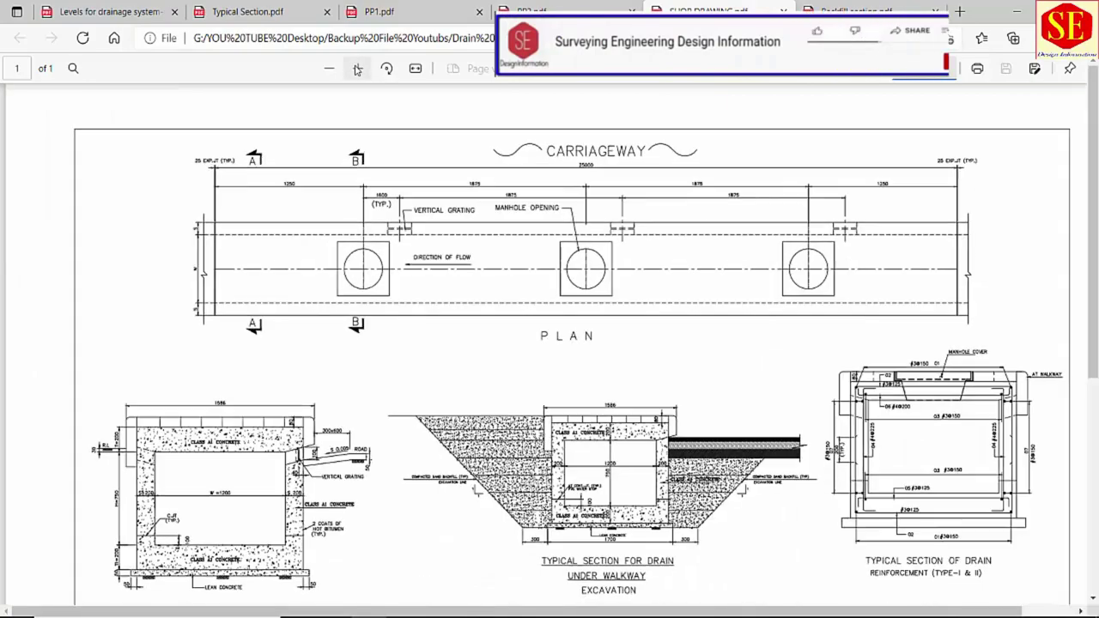
pyautogui.click(358, 68)
pyautogui.scroll(-4, 180, 397)
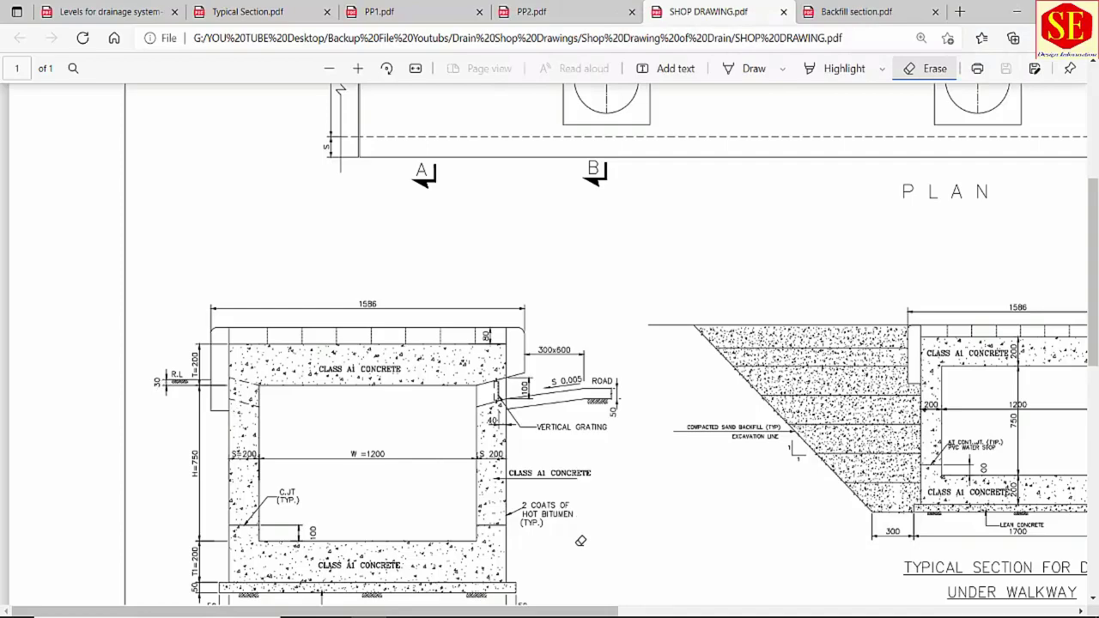
# Step: Subtract the 0.03 m road level offset from the 0.2 m top slab thickness in Calculator
pyautogui.hotkey('alt', 'Tab')
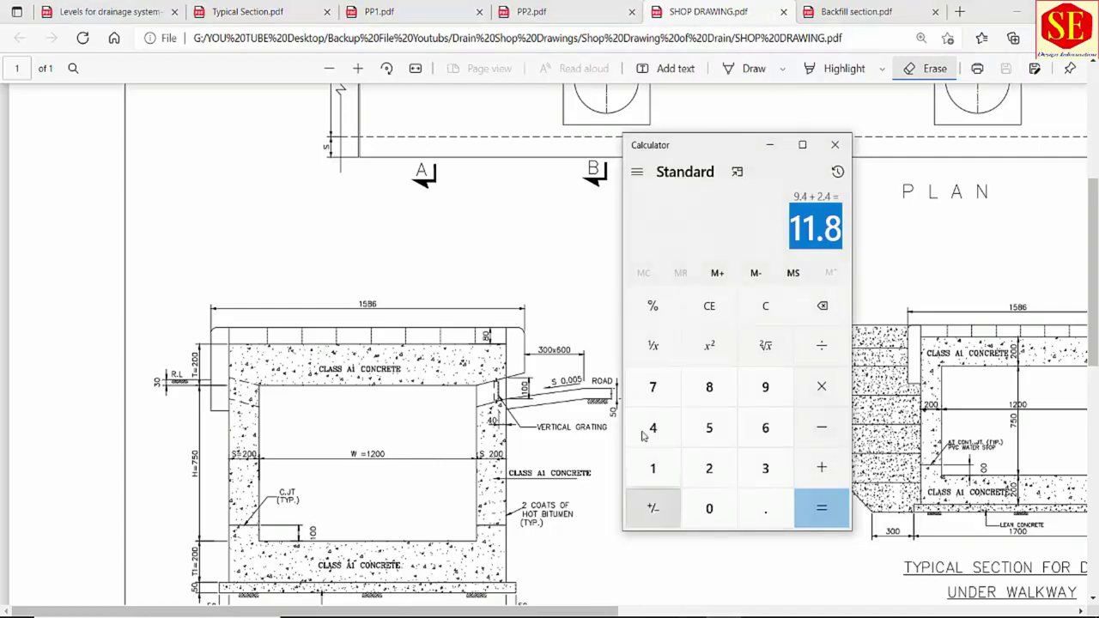
pyautogui.click(710, 306)
pyautogui.click(710, 469)
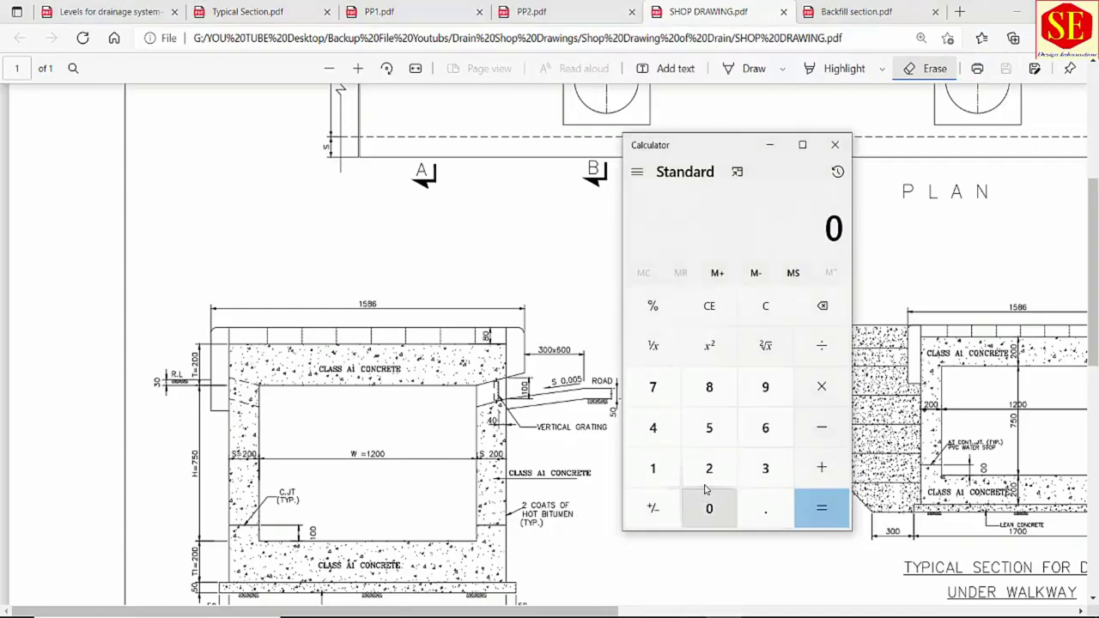
pyautogui.click(710, 306)
pyautogui.click(765, 509)
pyautogui.click(710, 468)
pyautogui.click(822, 431)
pyautogui.click(717, 508)
pyautogui.click(765, 509)
pyautogui.click(713, 509)
pyautogui.click(765, 468)
pyautogui.click(812, 508)
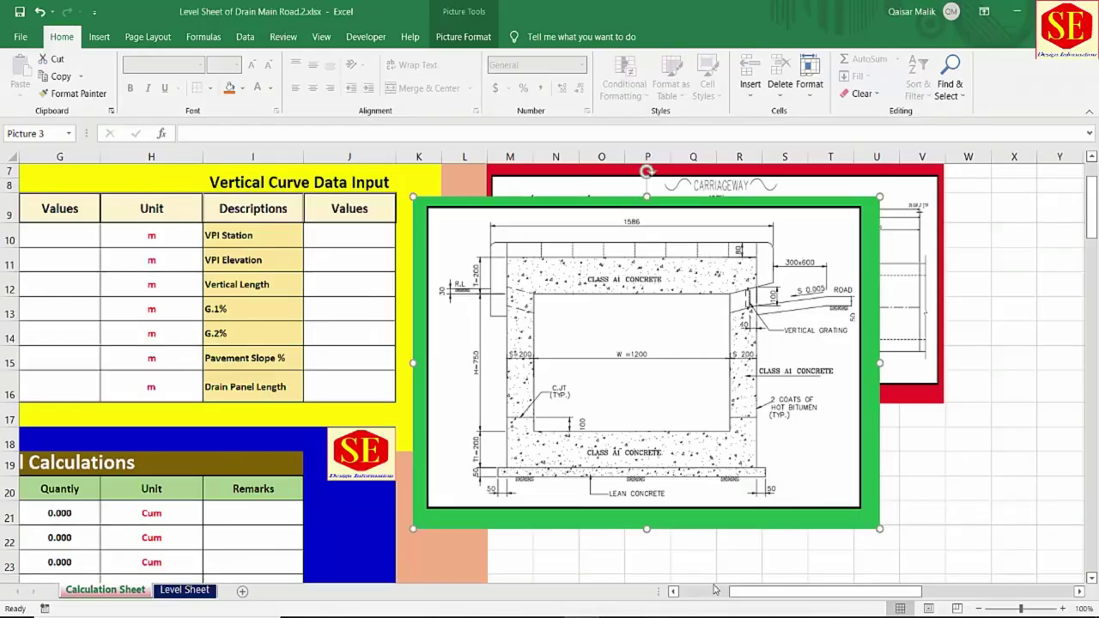
# Step: Return to the Excel input table and set the FRL to Drain Top Height to 0.17
pyautogui.moveTo(801, 593); pyautogui.dragTo(749, 593)
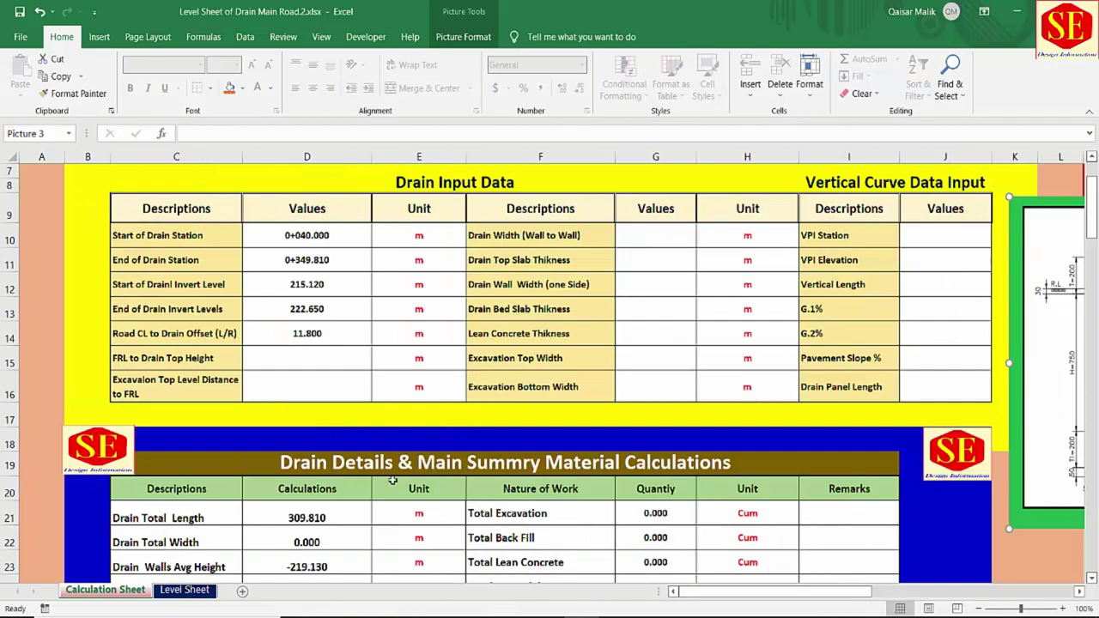
pyautogui.click(325, 358)
pyautogui.write('0.17')
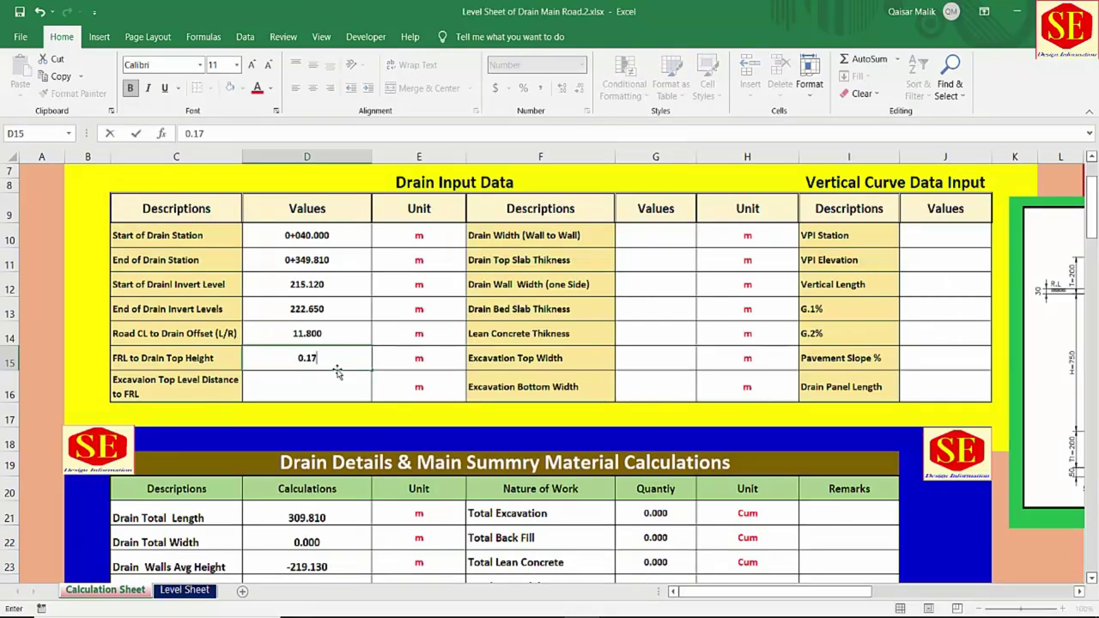
pyautogui.press('Return')
pyautogui.click(328, 365)
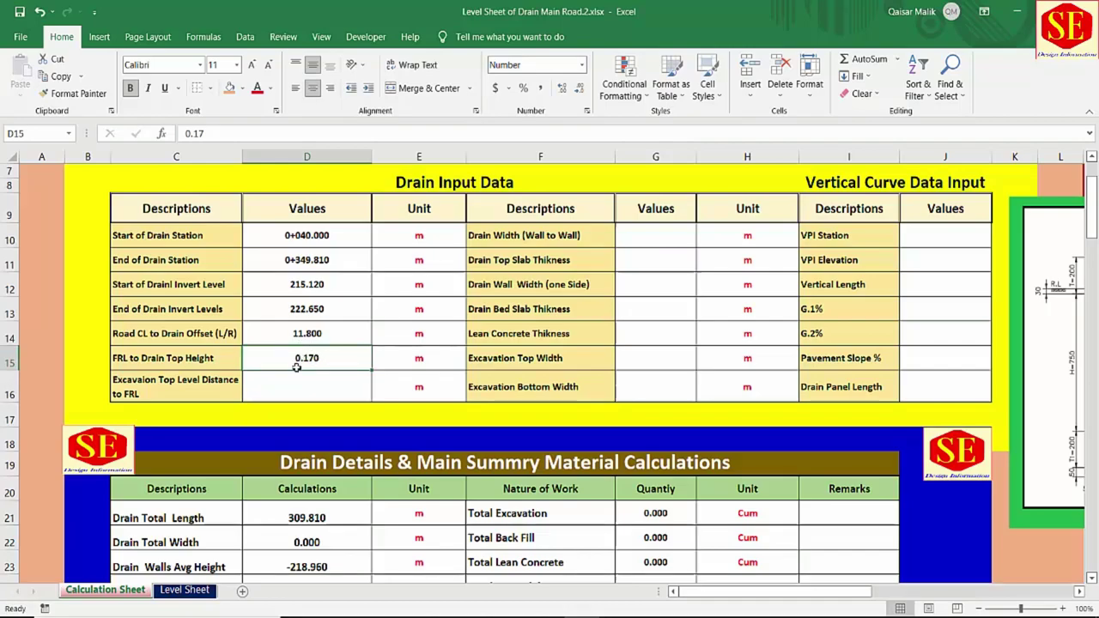
# Step: Examine the under-walkway drain excavation section in the shop drawing for the excavation top level distance to FRL
pyautogui.click(148, 386)
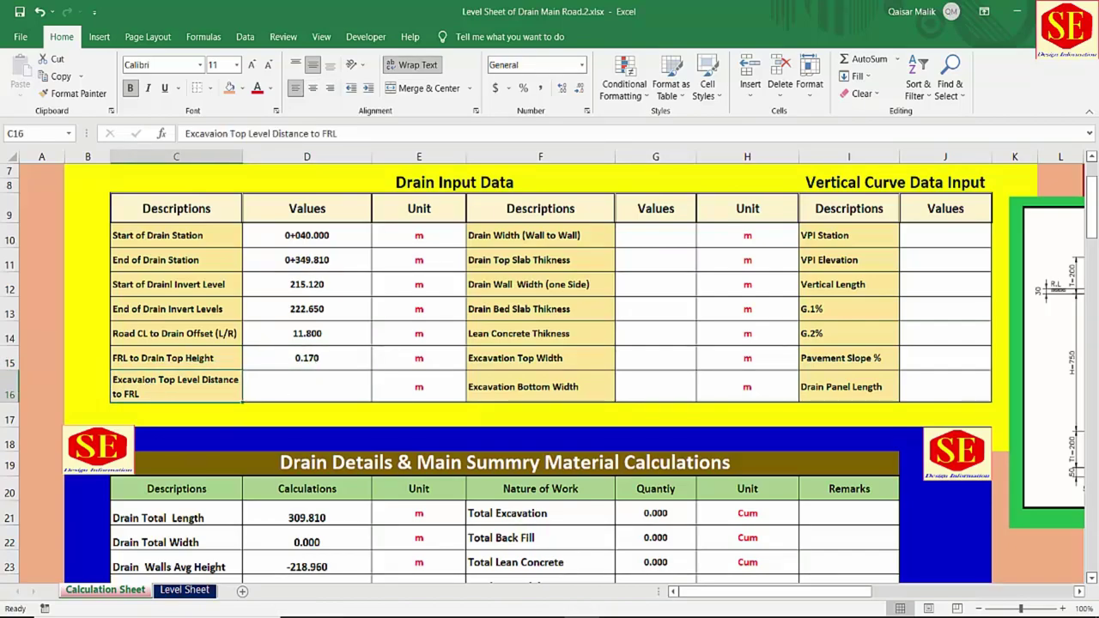
pyautogui.hotkey('alt', 'Tab')
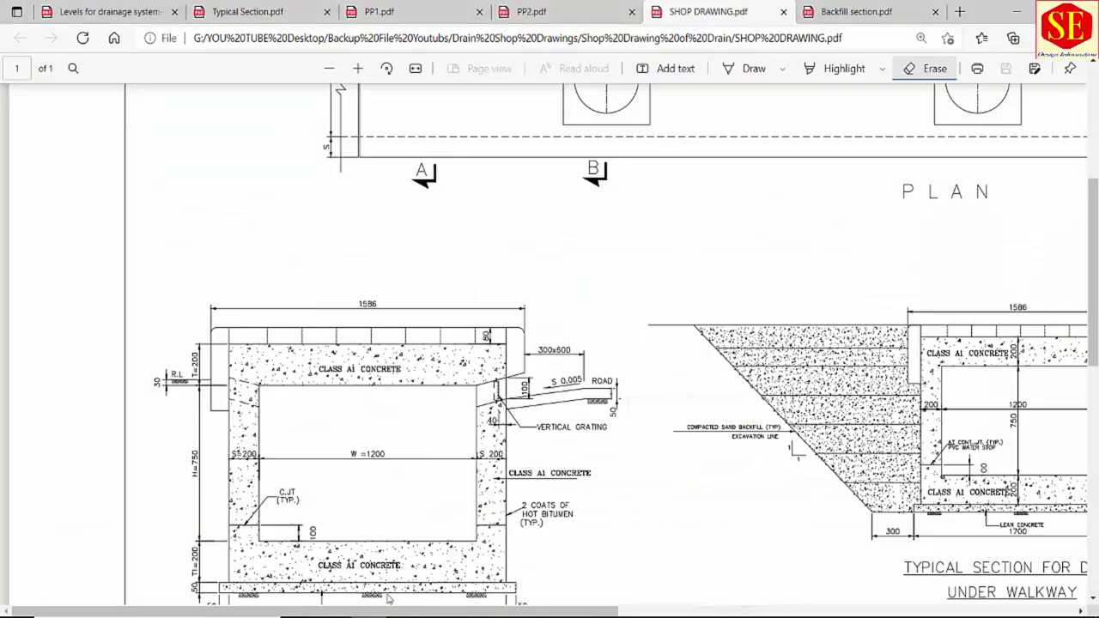
pyautogui.click(870, 19)
pyautogui.click(676, 18)
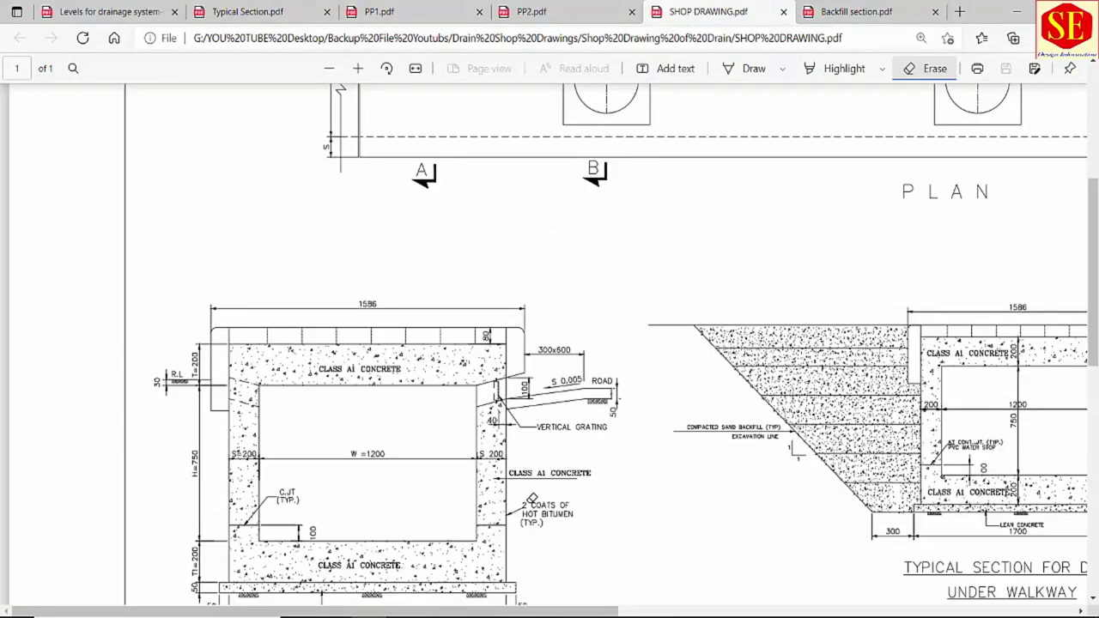
pyautogui.hscroll(4, 514, 599)
pyautogui.hscroll(2, 792, 344)
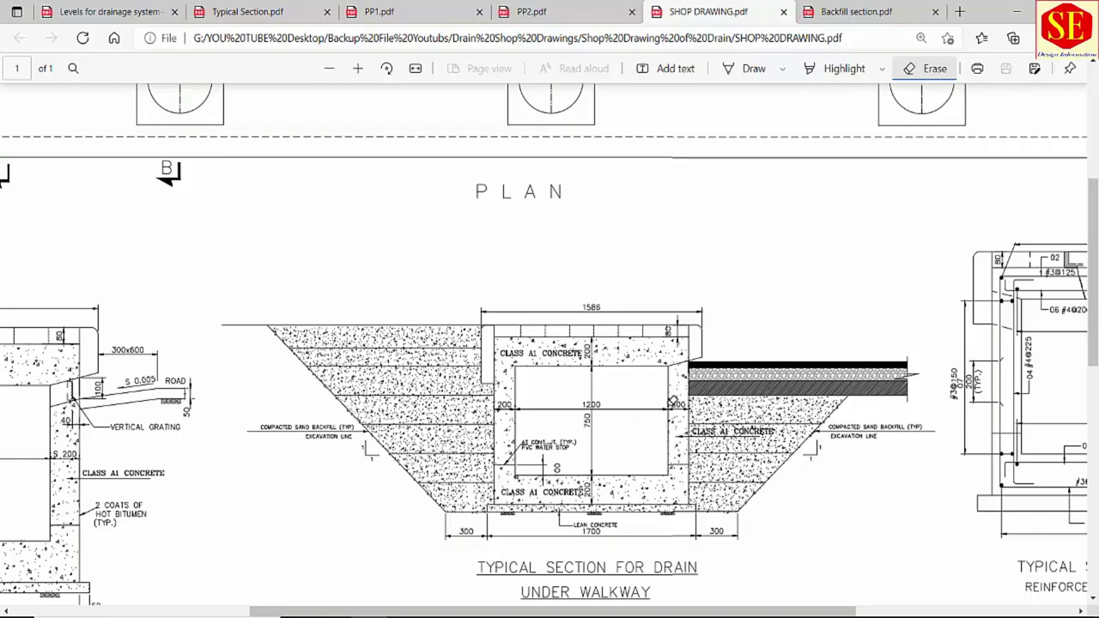
# Step: Open the Typical Section PDF and sum the 0.05 m wearing course and 0.075 m base course thicknesses in Calculator
pyautogui.click(275, 17)
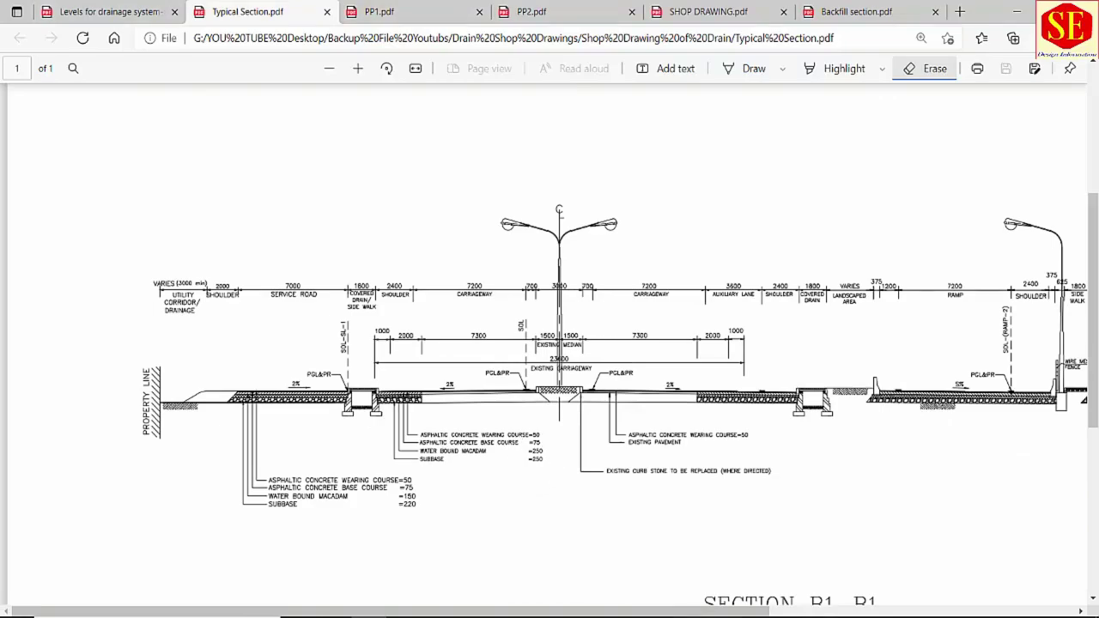
pyautogui.click(690, 616)
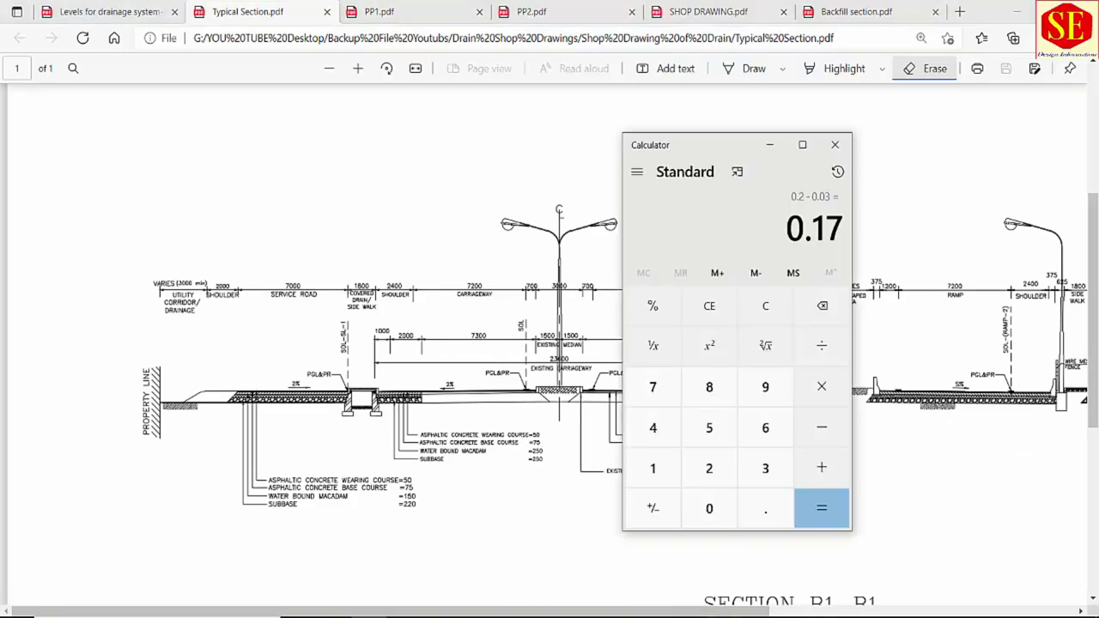
pyautogui.click(721, 311)
pyautogui.click(772, 517)
pyautogui.click(712, 510)
pyautogui.click(723, 437)
pyautogui.click(821, 463)
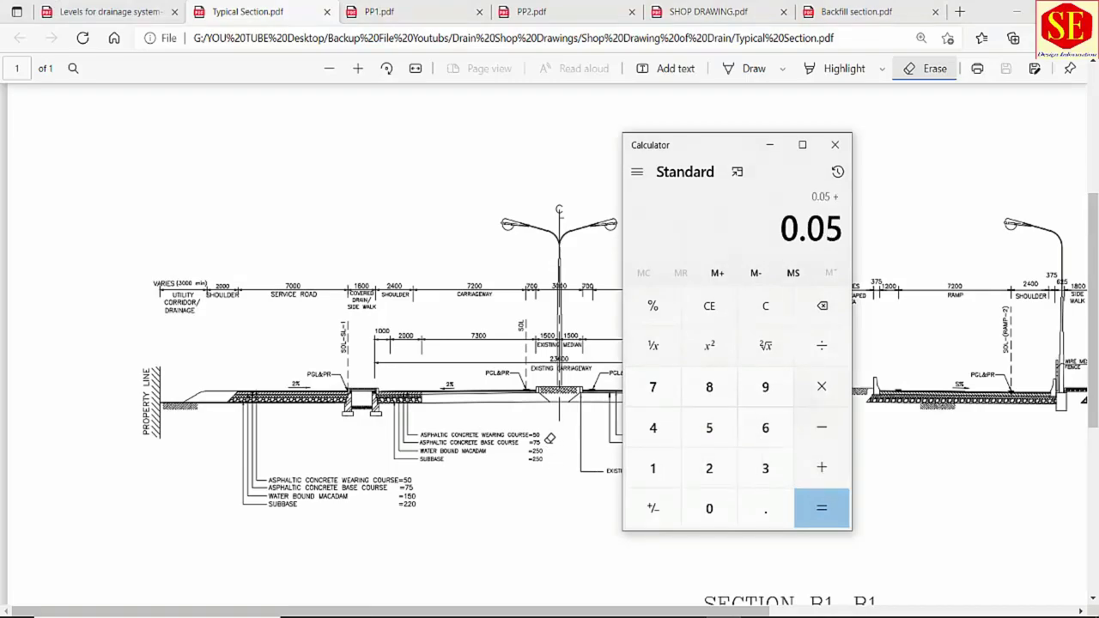
pyautogui.click(766, 509)
pyautogui.click(709, 509)
pyautogui.click(653, 387)
pyautogui.click(709, 428)
pyautogui.click(822, 467)
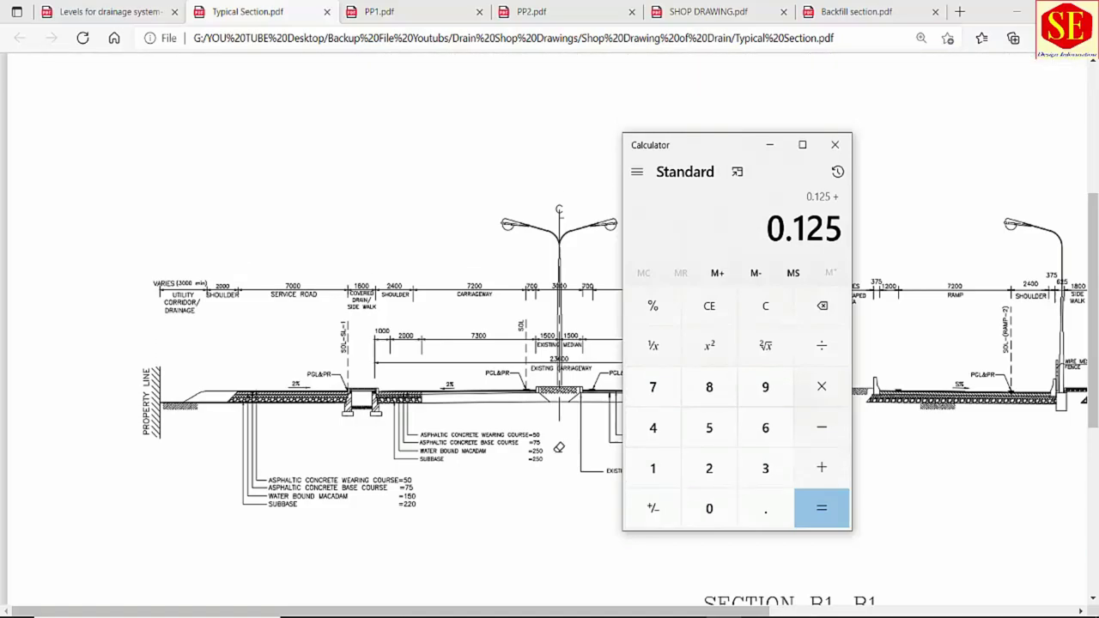
# Step: Add the 0.25 m water bound macadam, the 0.25 m subbase and a further 0.3 m to the running sum
pyautogui.click(765, 508)
pyautogui.click(710, 468)
pyautogui.click(710, 428)
pyautogui.click(826, 470)
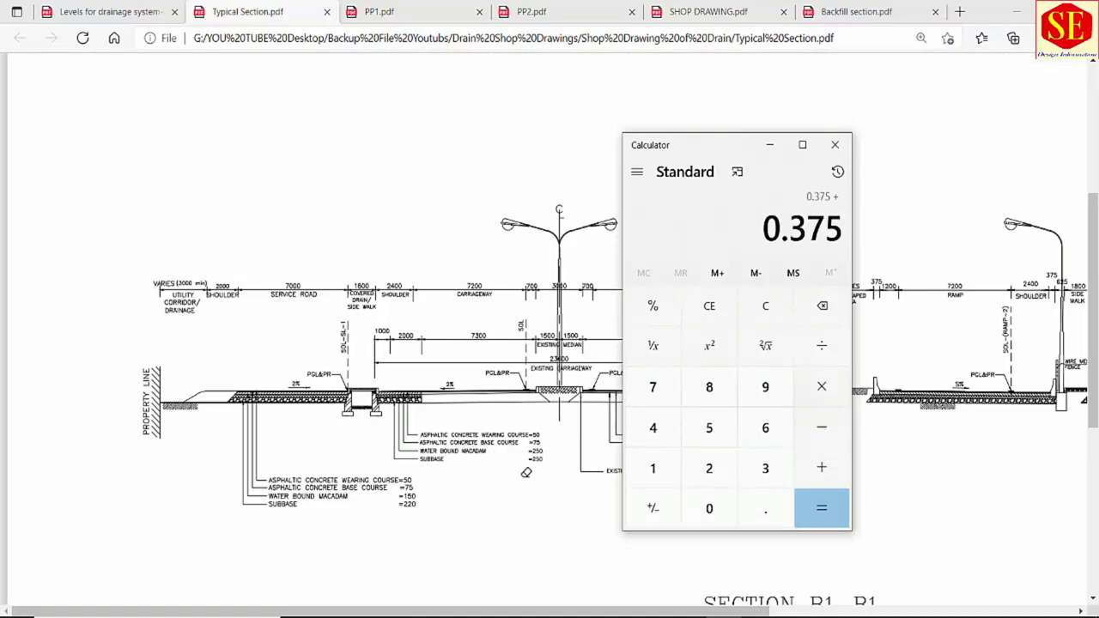
pyautogui.click(769, 510)
pyautogui.click(710, 468)
pyautogui.click(710, 428)
pyautogui.click(823, 474)
pyautogui.click(767, 510)
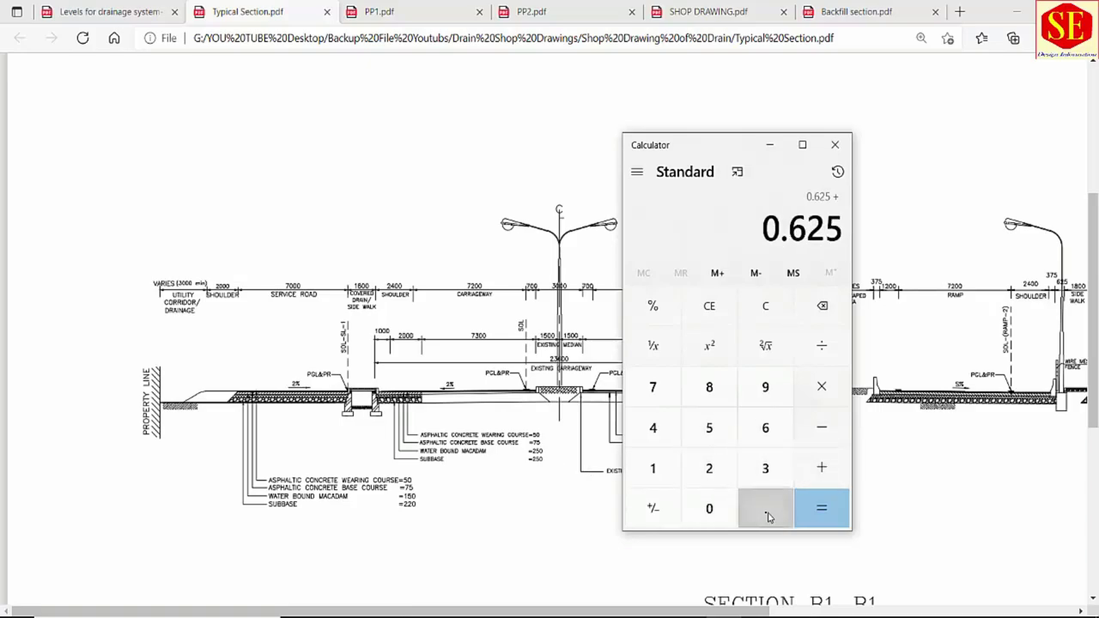
pyautogui.click(765, 468)
pyautogui.click(807, 510)
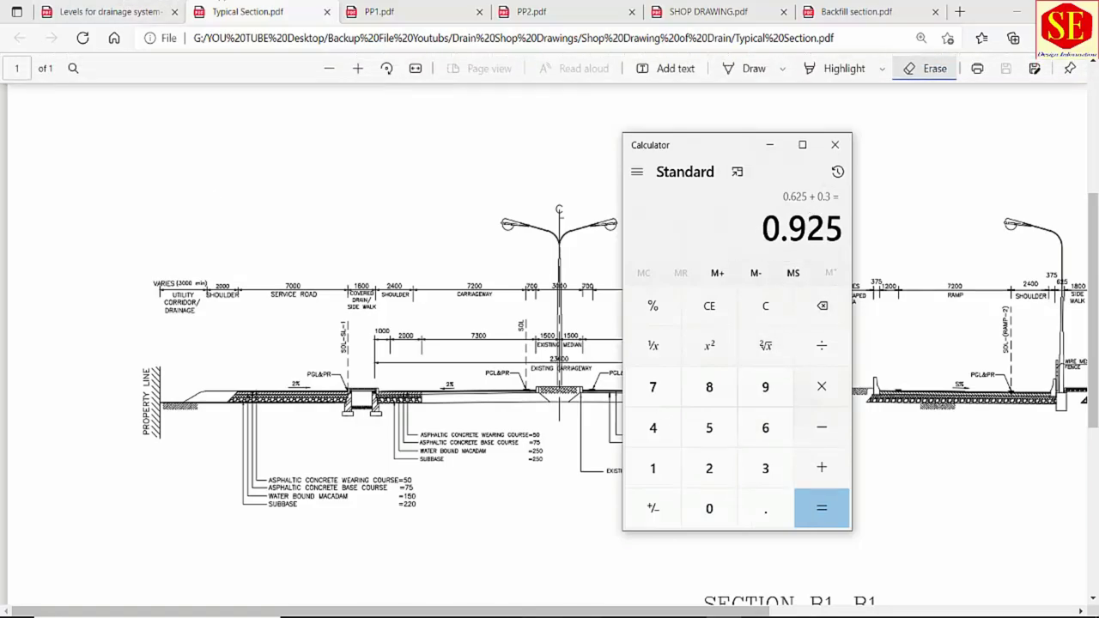
# Step: Return to the Excel input table and set the Excavation Top Level Distance to FRL to 0.925
pyautogui.hotkey('alt', 'Tab')
pyautogui.click(334, 387)
pyautogui.write('0.925')
pyautogui.press('Return')
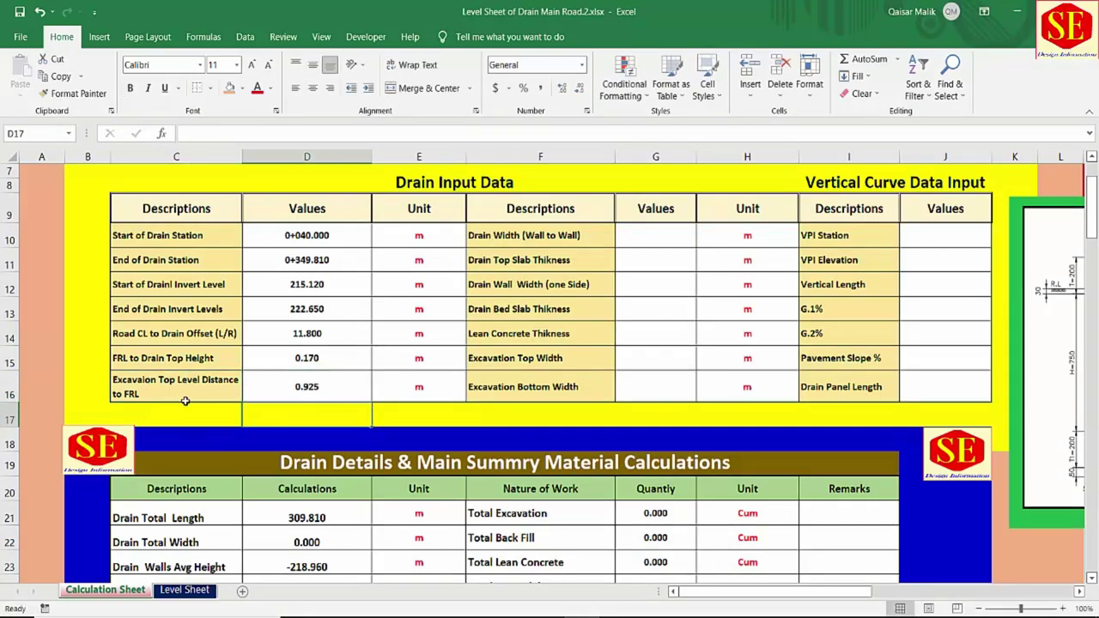
pyautogui.press('Up')
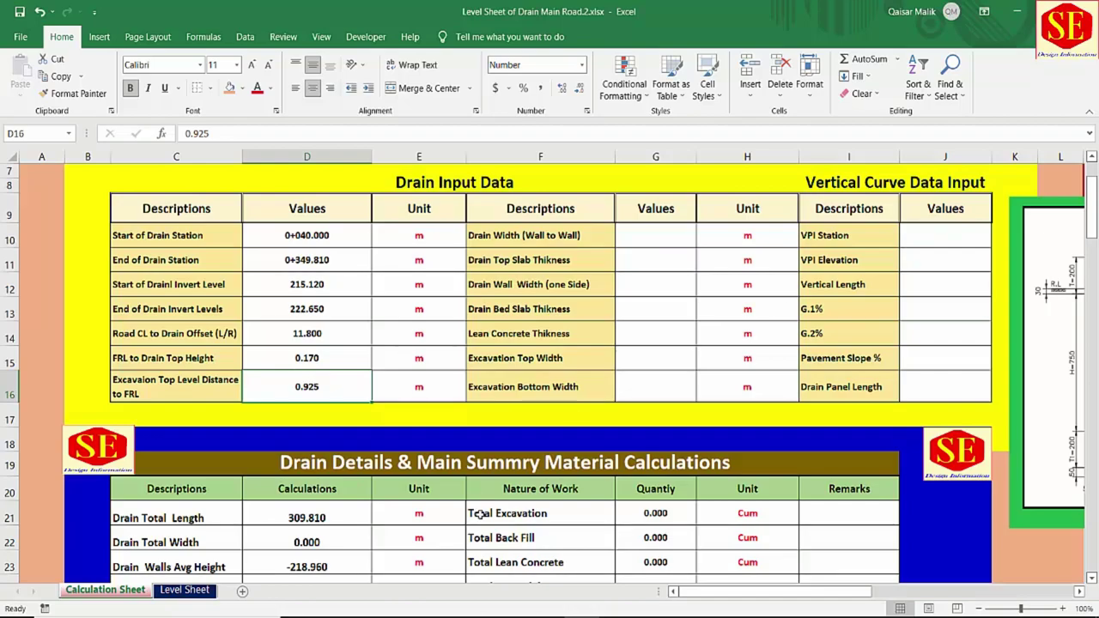
# Step: Move the drain cross-section picture beside the Drain Input Data table and add 1.2 + 0.2 + 0.2 in Calculator
pyautogui.moveTo(677, 587)
pyautogui.mouseDown()
pyautogui.moveTo(718, 594)
pyautogui.moveTo(704, 592)
pyautogui.mouseUp()
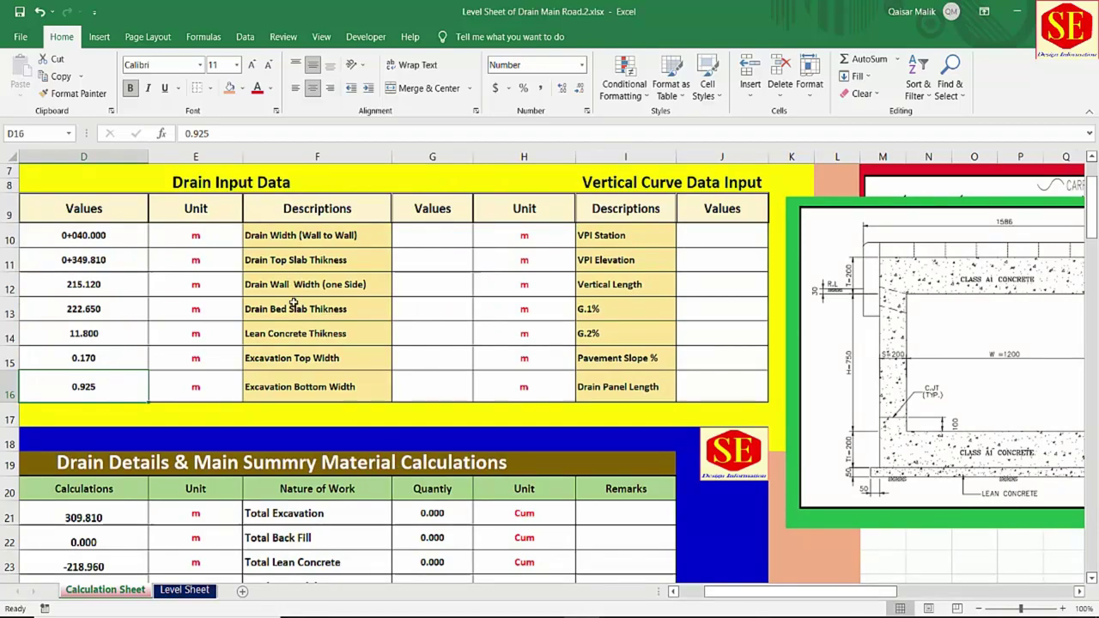
pyautogui.moveTo(1003, 463)
pyautogui.mouseDown()
pyautogui.moveTo(819, 455)
pyautogui.moveTo(792, 443)
pyautogui.mouseUp()
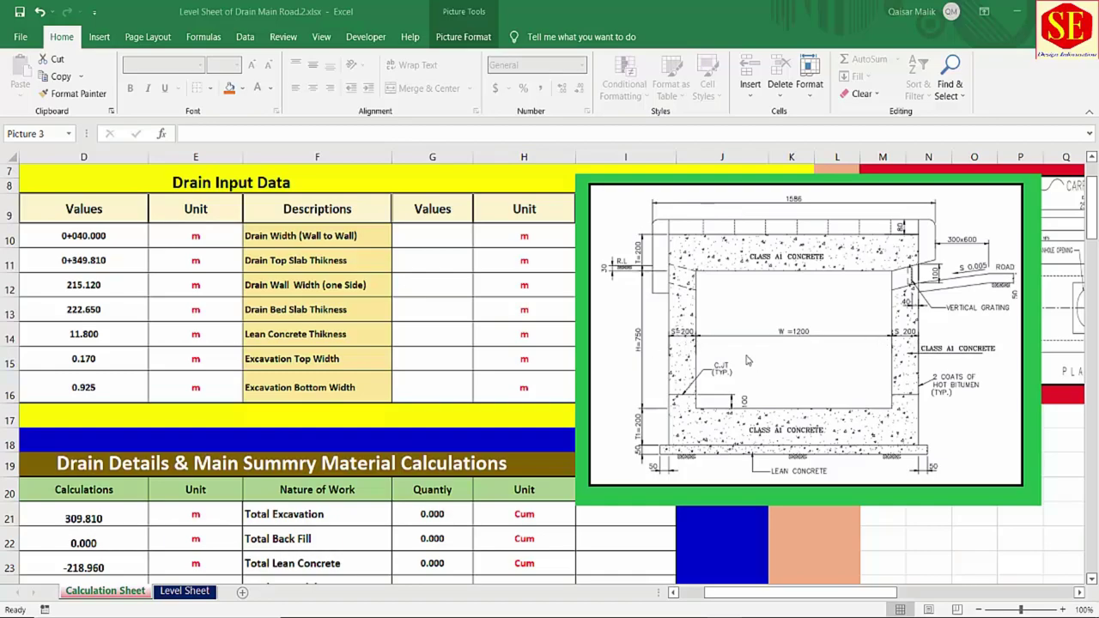
pyautogui.hotkey('alt', 'Tab')
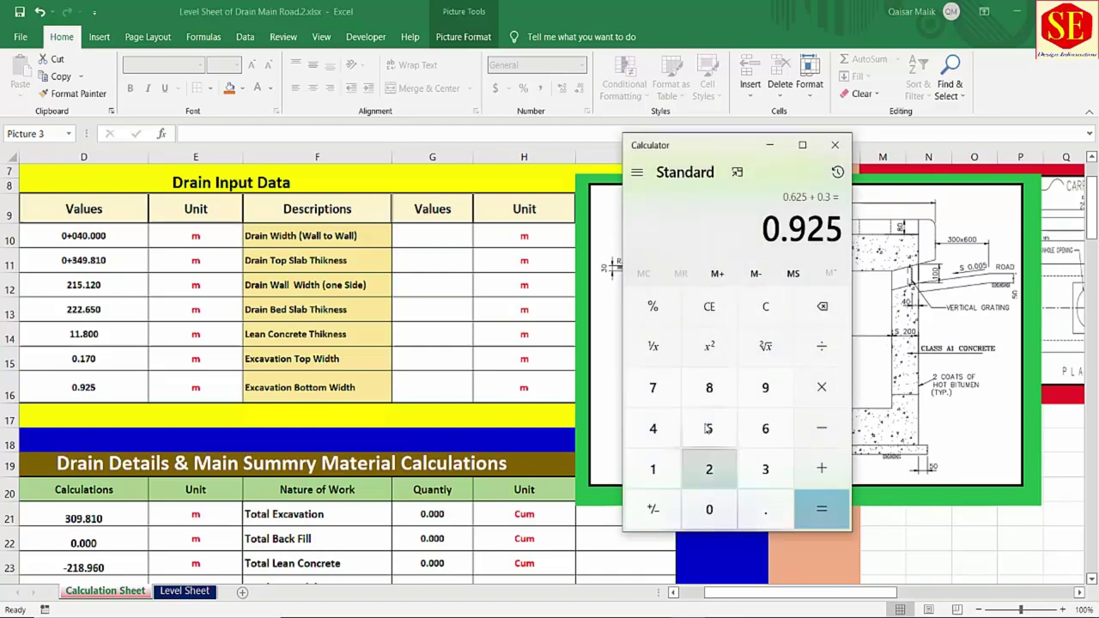
pyautogui.moveTo(691, 146); pyautogui.dragTo(467, 145)
pyautogui.press('Escape')
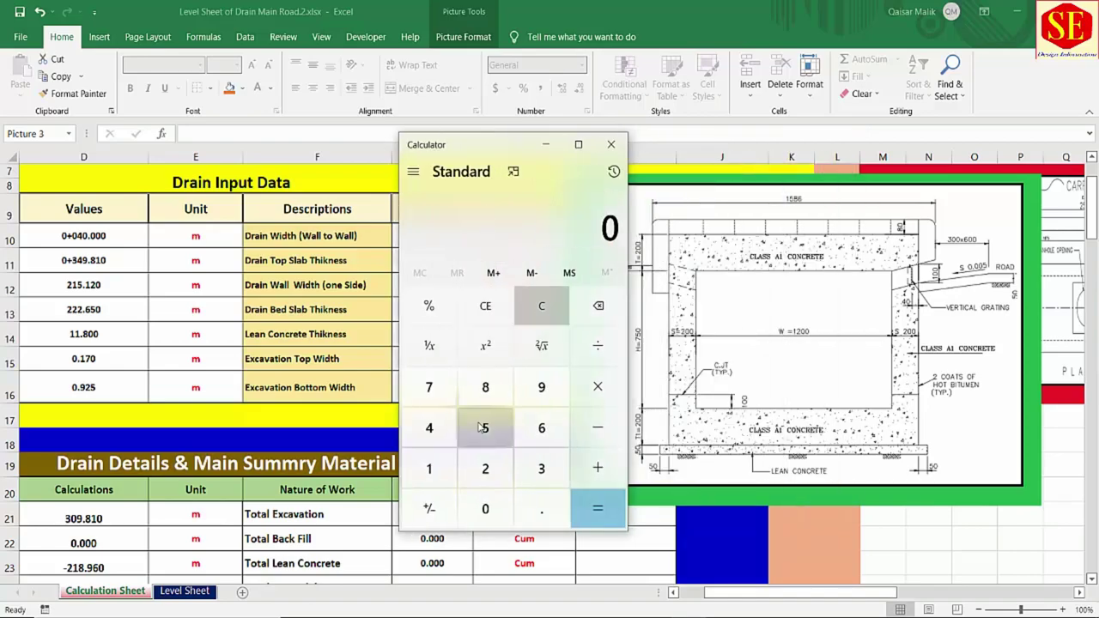
pyautogui.write('1.2+.2+.2=')
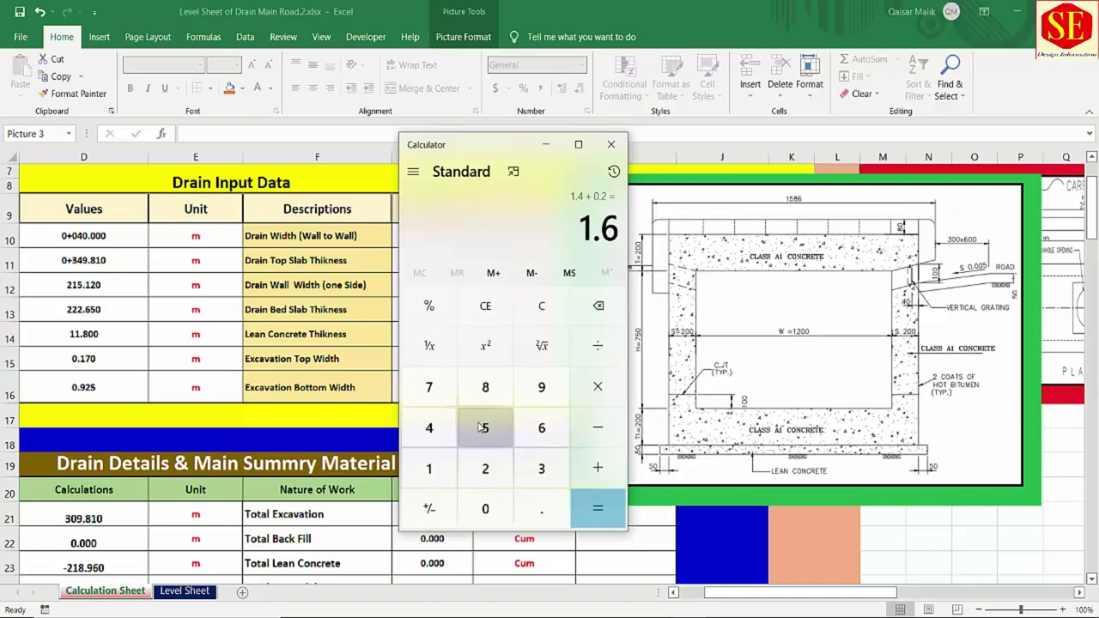
# Step: Set the Drain Width (Wall to Wall) to 1.6 in the Drain Input Data table
pyautogui.moveTo(515, 145); pyautogui.dragTo(668, 357)
pyautogui.click(441, 242)
pyautogui.click(442, 241)
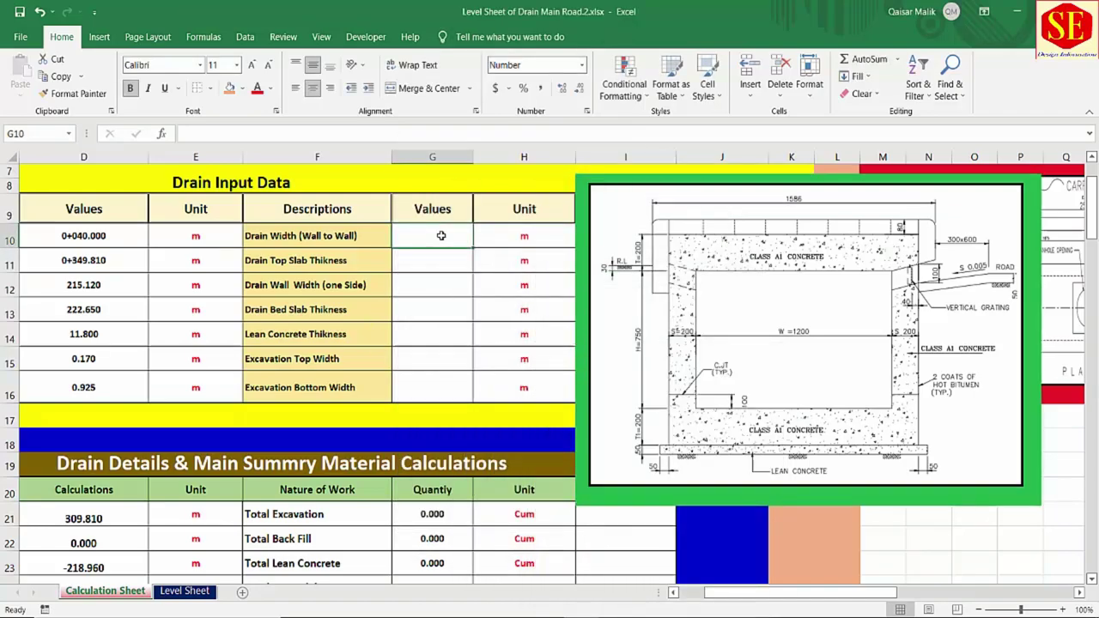
pyautogui.write('1.6')
pyautogui.press('Return')
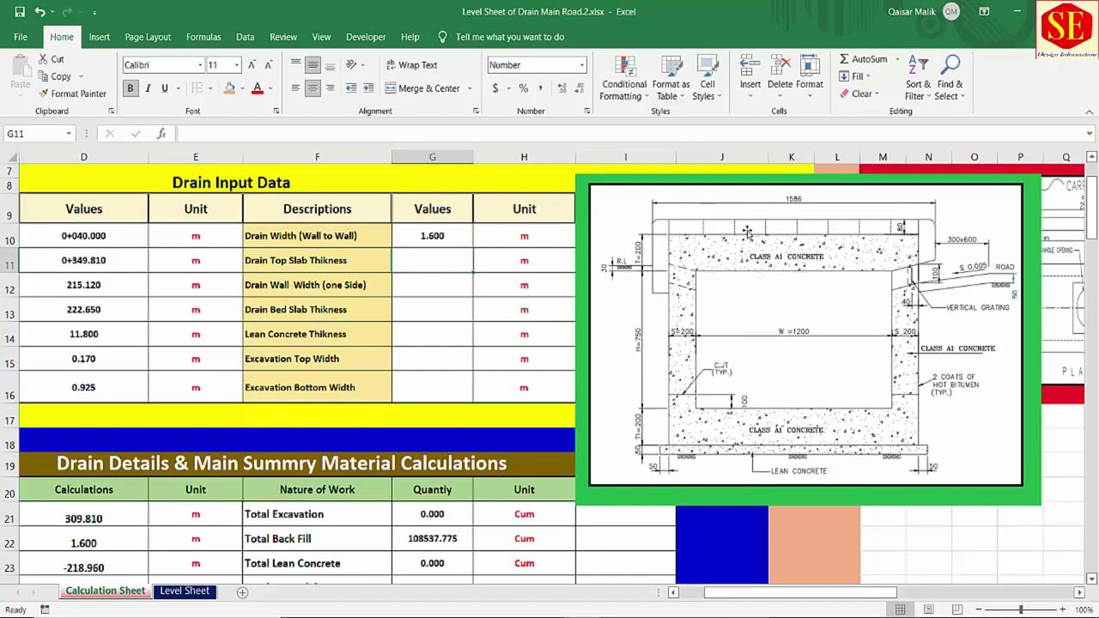
# Step: Set the drain top slab thickness, one-side wall width and bed slab thickness each to 0.2
pyautogui.write('.2')
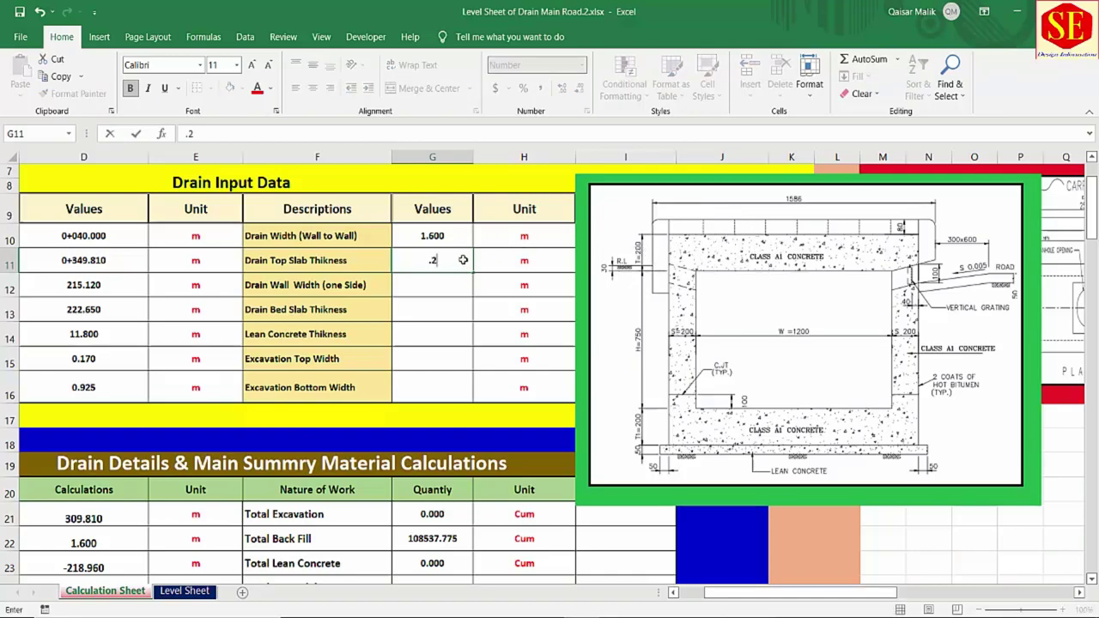
pyautogui.press('Return')
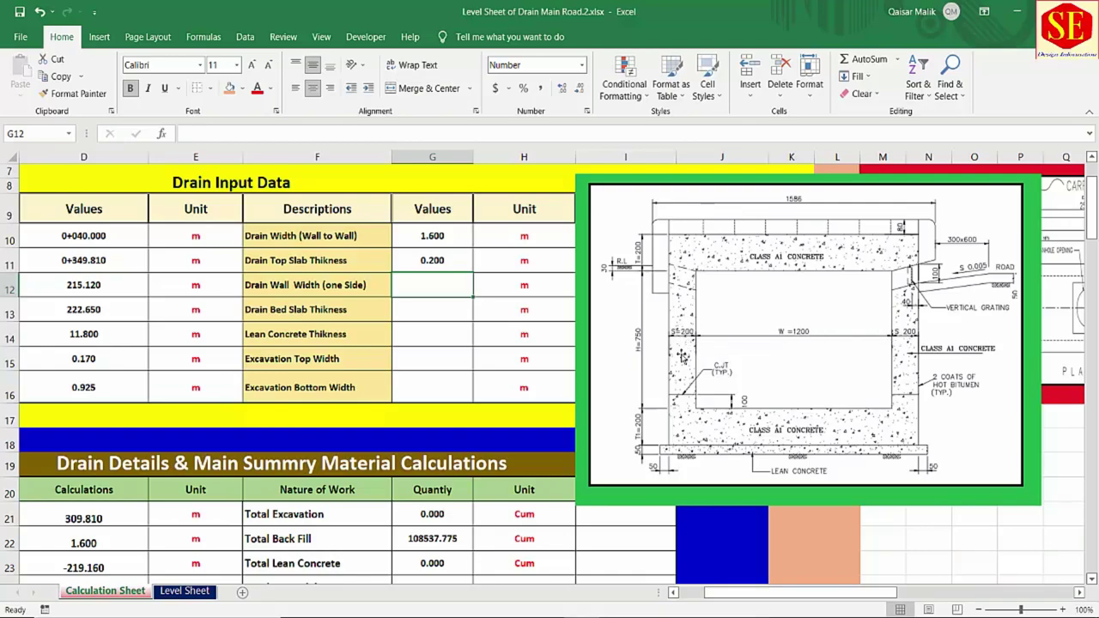
pyautogui.write('.2')
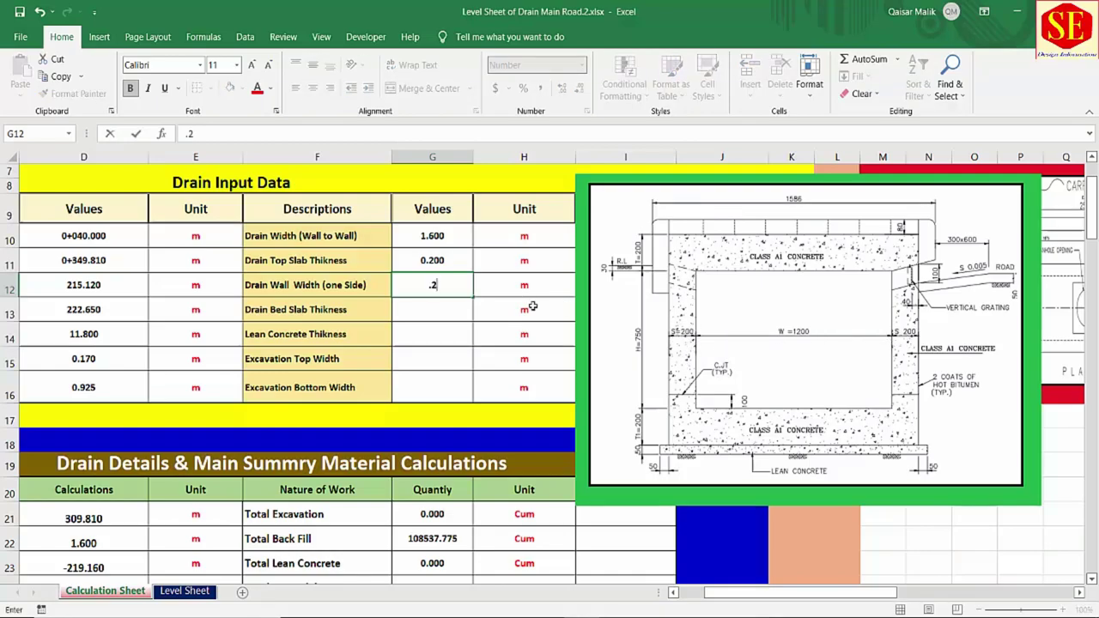
pyautogui.press('Return')
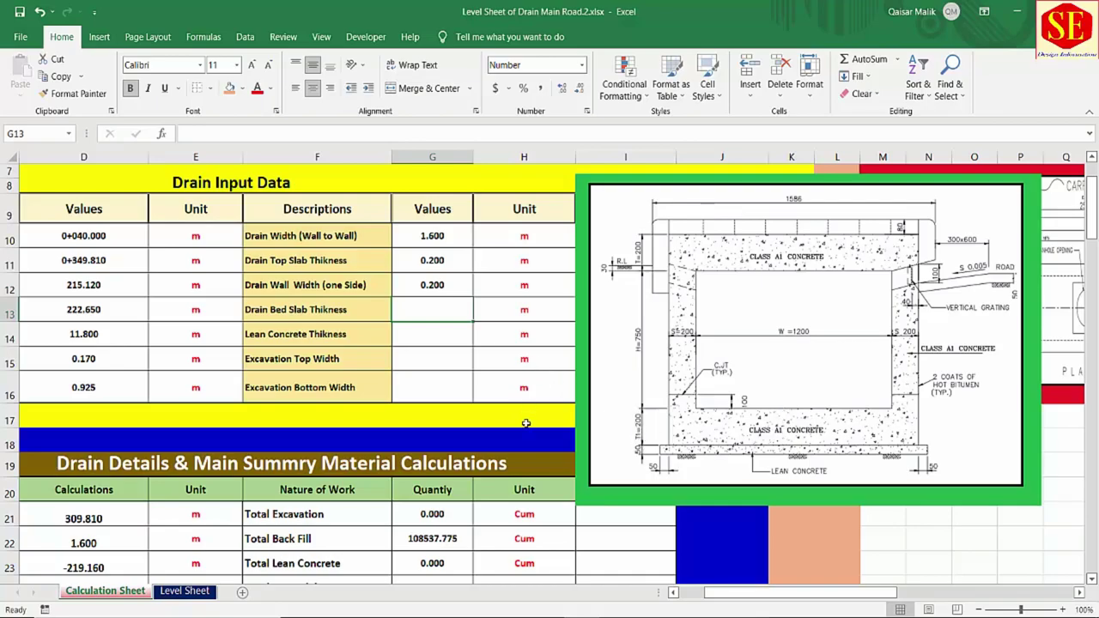
pyautogui.write('.2')
pyautogui.press('Return')
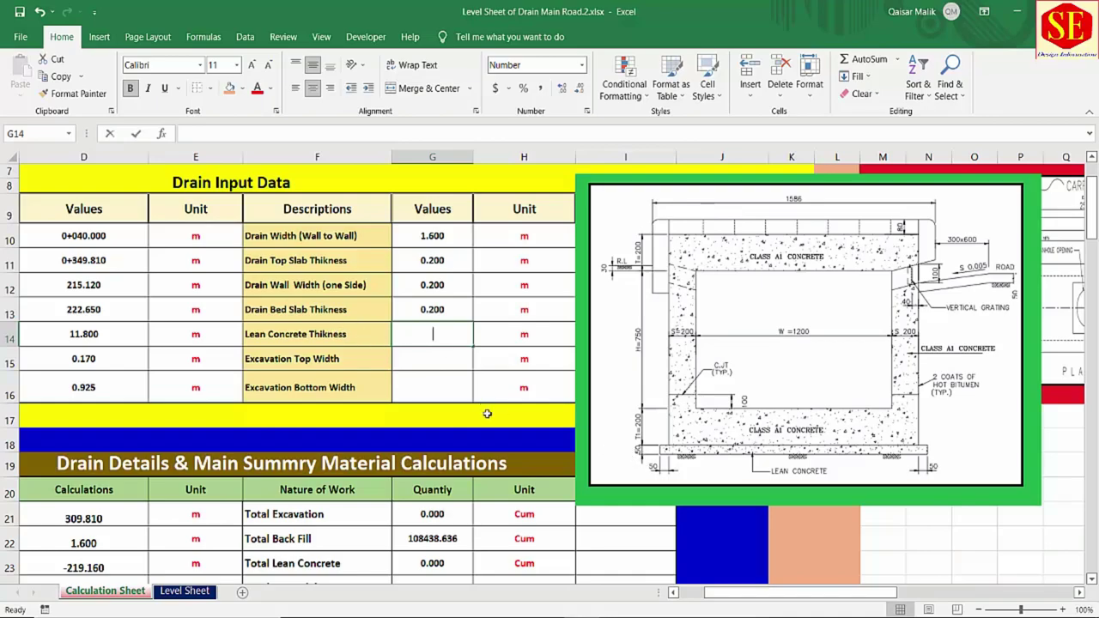
pyautogui.write('.5')
pyautogui.press('Return')
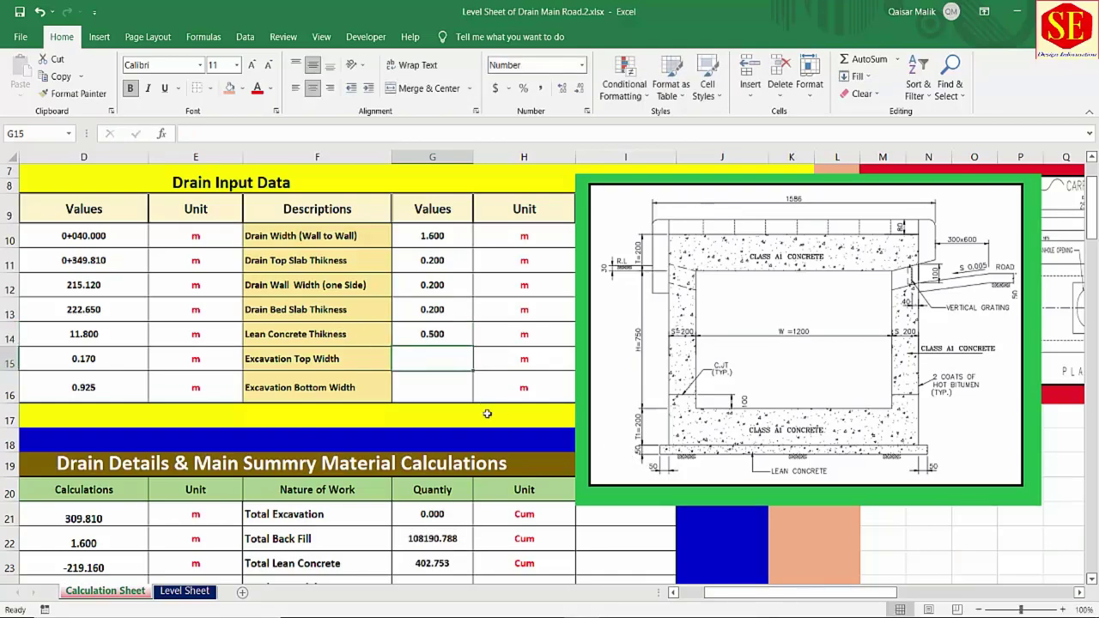
pyautogui.click(451, 327)
pyautogui.write('0.')
pyautogui.press('Return')
# Step: Set the Lean Concrete Thickness to 0.05
pyautogui.click(451, 330)
pyautogui.write('0.05')
pyautogui.press('Return')
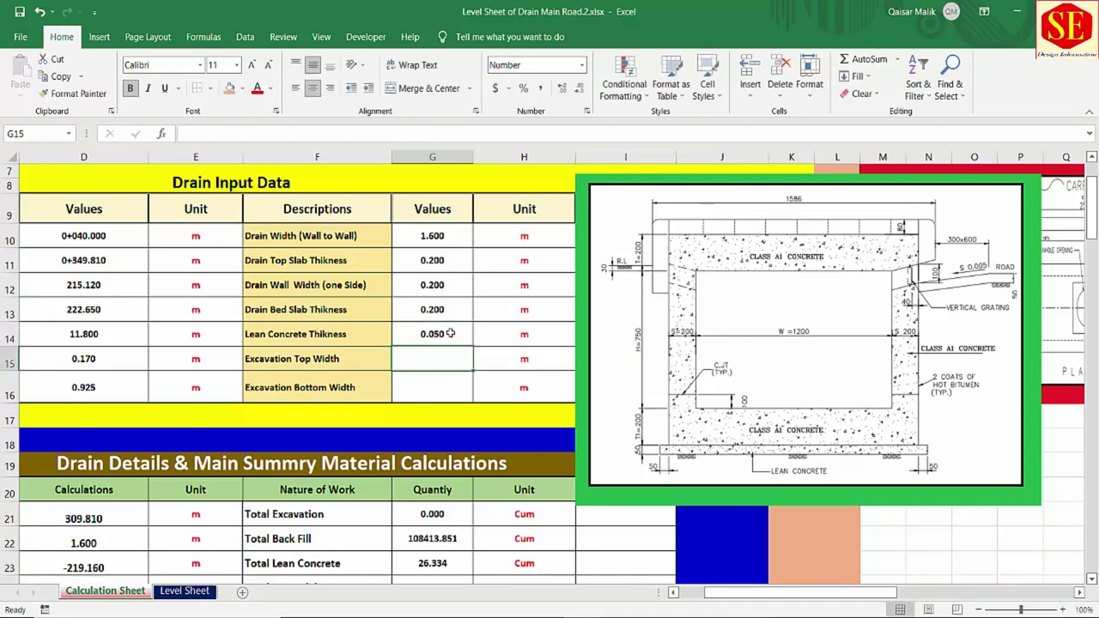
pyautogui.click(451, 331)
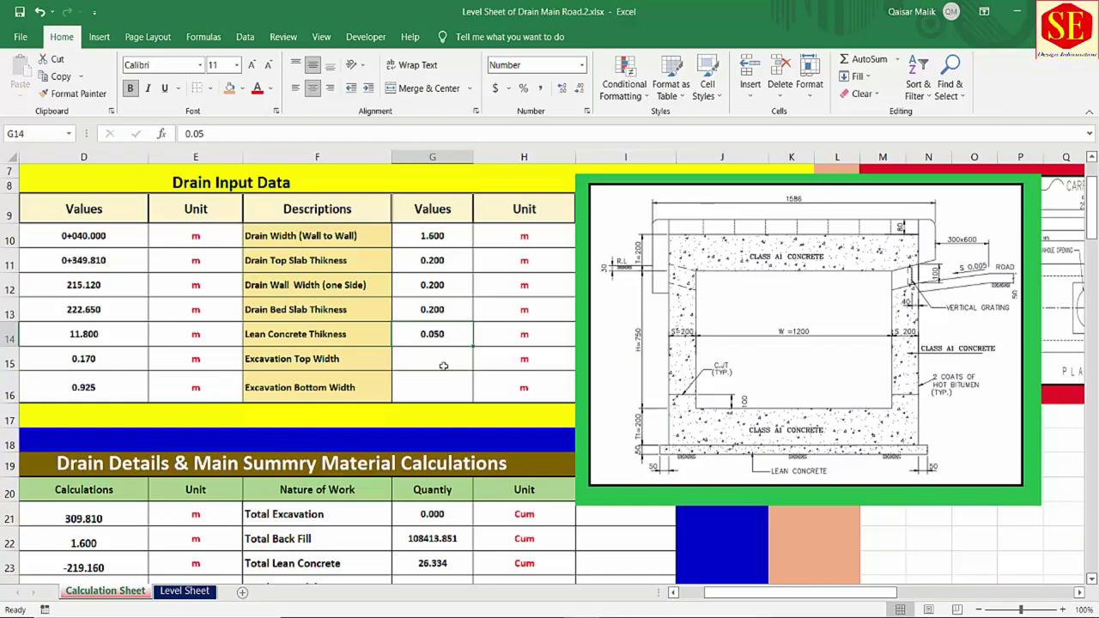
# Step: Switch to the Backfill section PDF in the browser and place Calculator beside the drain excavation section
pyautogui.click(328, 361)
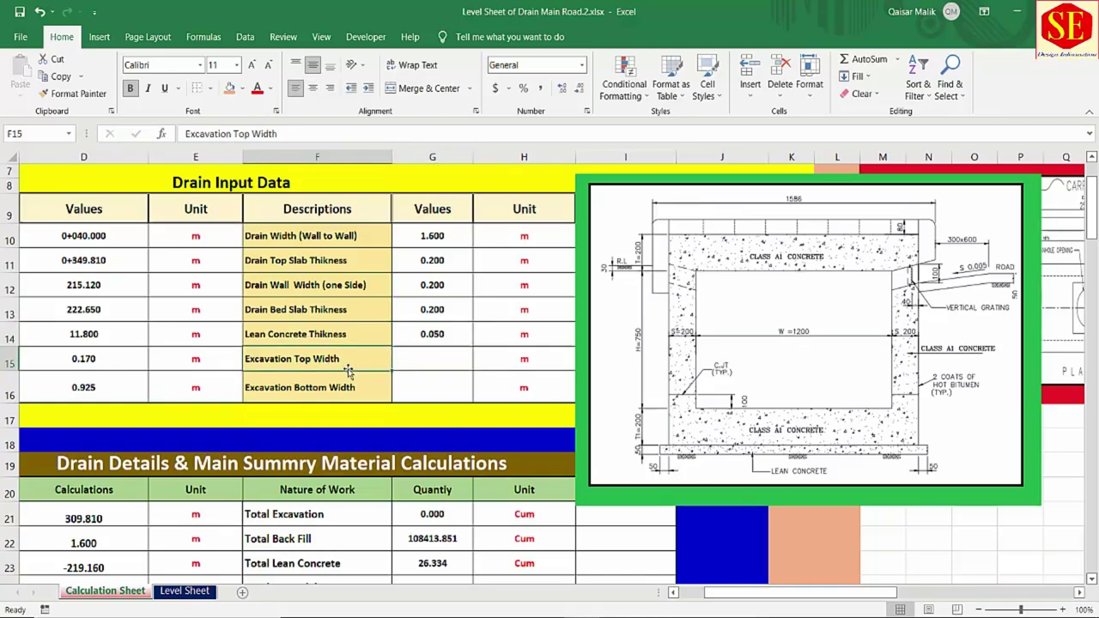
pyautogui.click(451, 357)
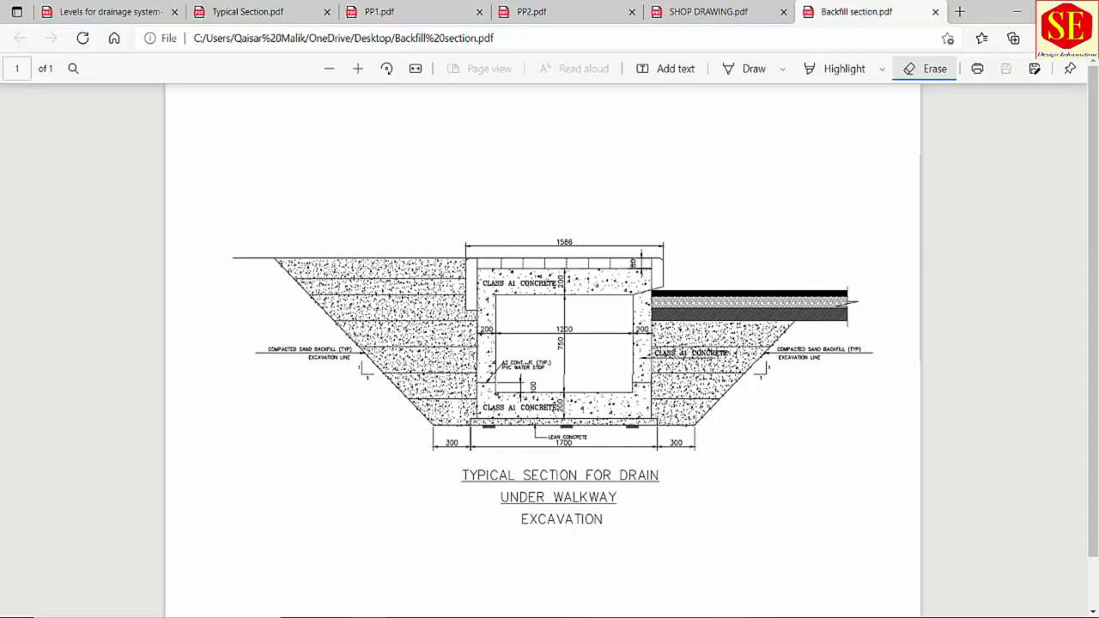
pyautogui.hotkey('alt', 'Tab')
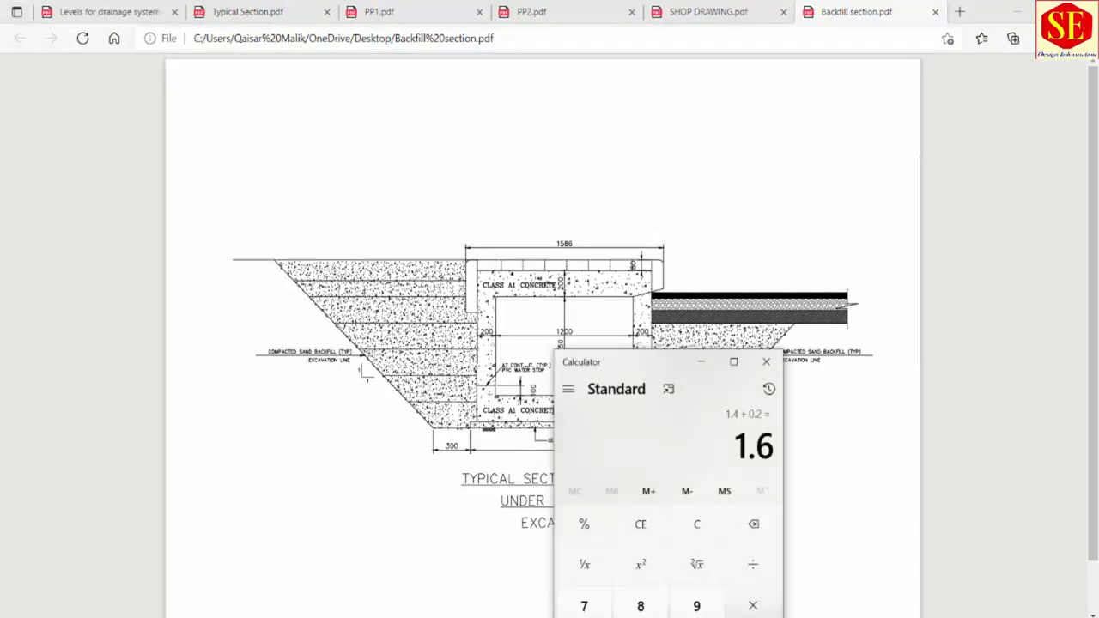
pyautogui.moveTo(634, 364); pyautogui.dragTo(859, 210)
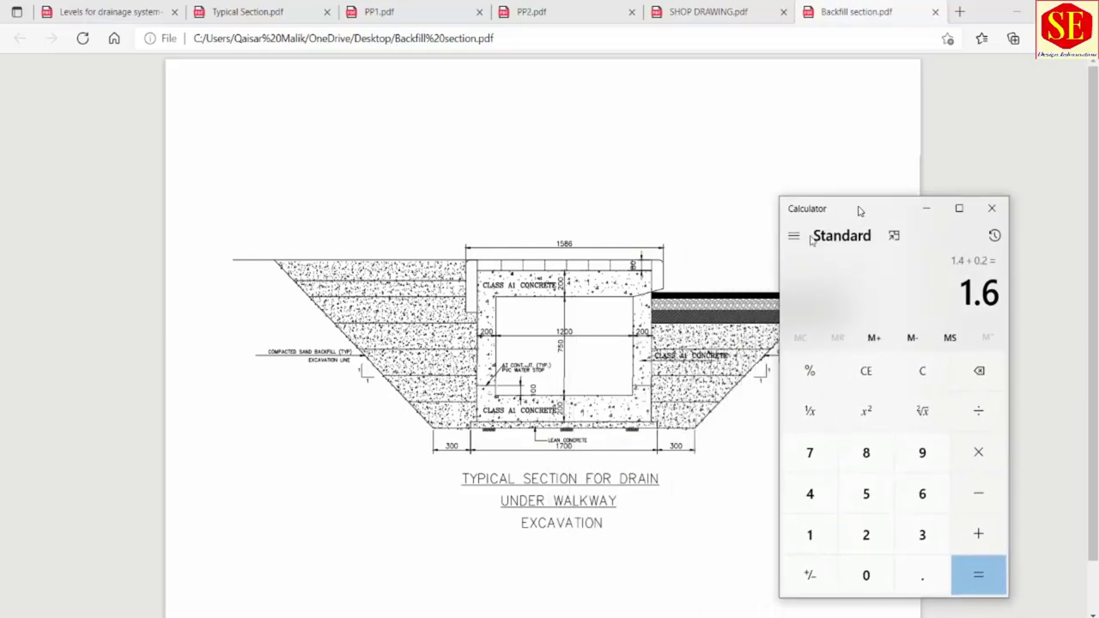
# Step: Add 1.73 + 0.3 in Calculator for the excavation bottom width
pyautogui.click(866, 371)
pyautogui.click(810, 535)
pyautogui.press('.')
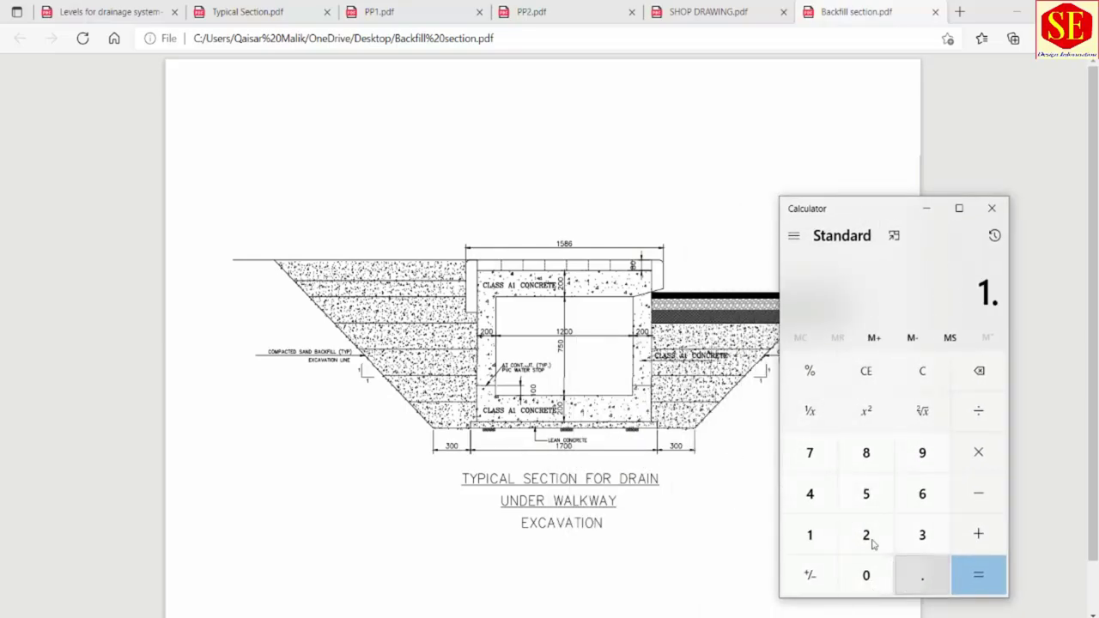
pyautogui.click(812, 452)
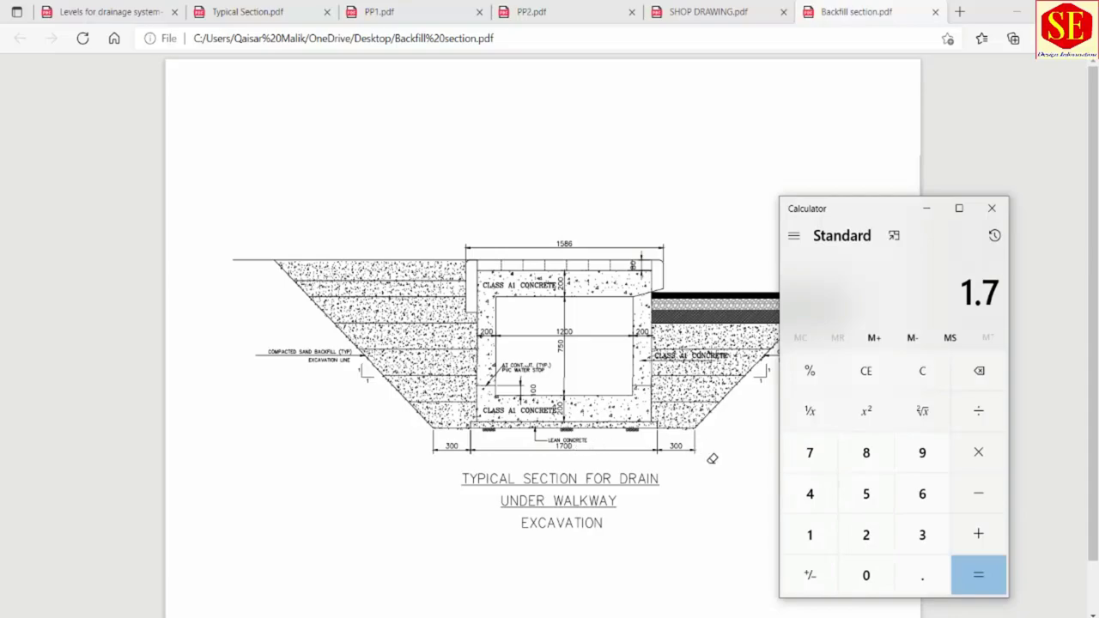
pyautogui.click(922, 535)
pyautogui.click(961, 540)
pyautogui.click(912, 579)
pyautogui.click(938, 542)
pyautogui.press('Return')
pyautogui.moveTo(941, 292); pyautogui.dragTo(1001, 292)
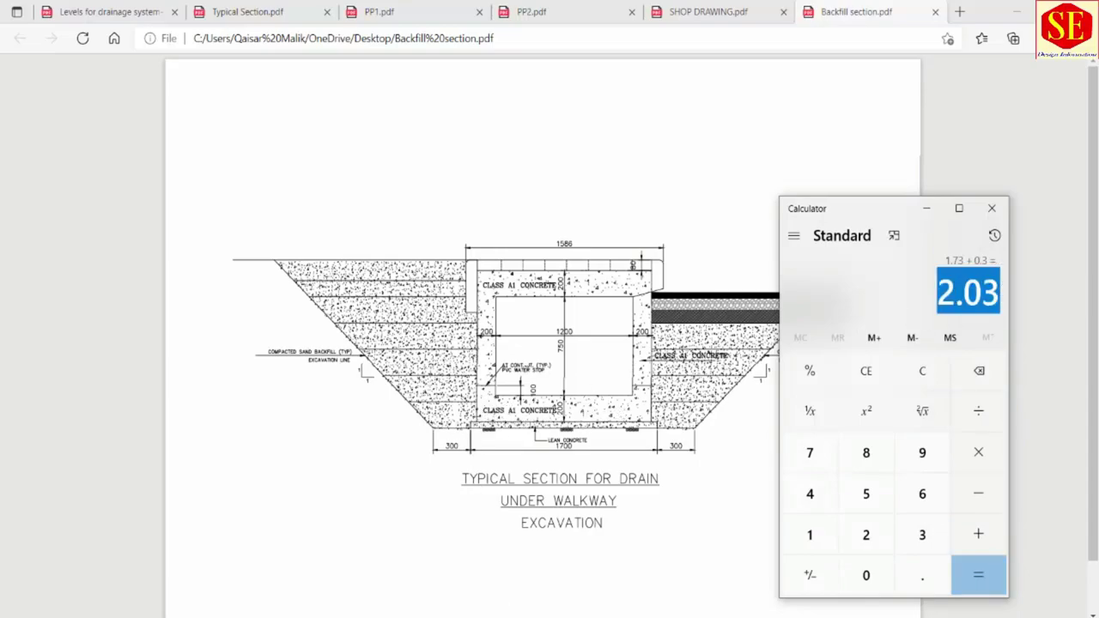
# Step: Return to the Excel input table and set the Excavation Bottom Width to 2.03
pyautogui.hotkey('alt', 'Tab')
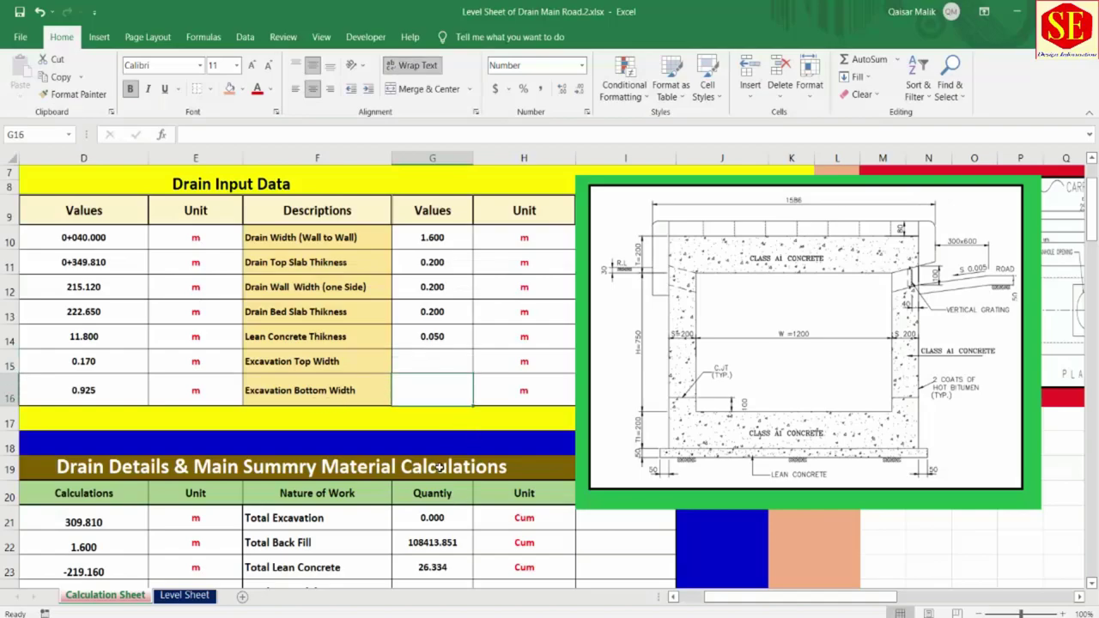
pyautogui.write('2.03')
pyautogui.press('Return')
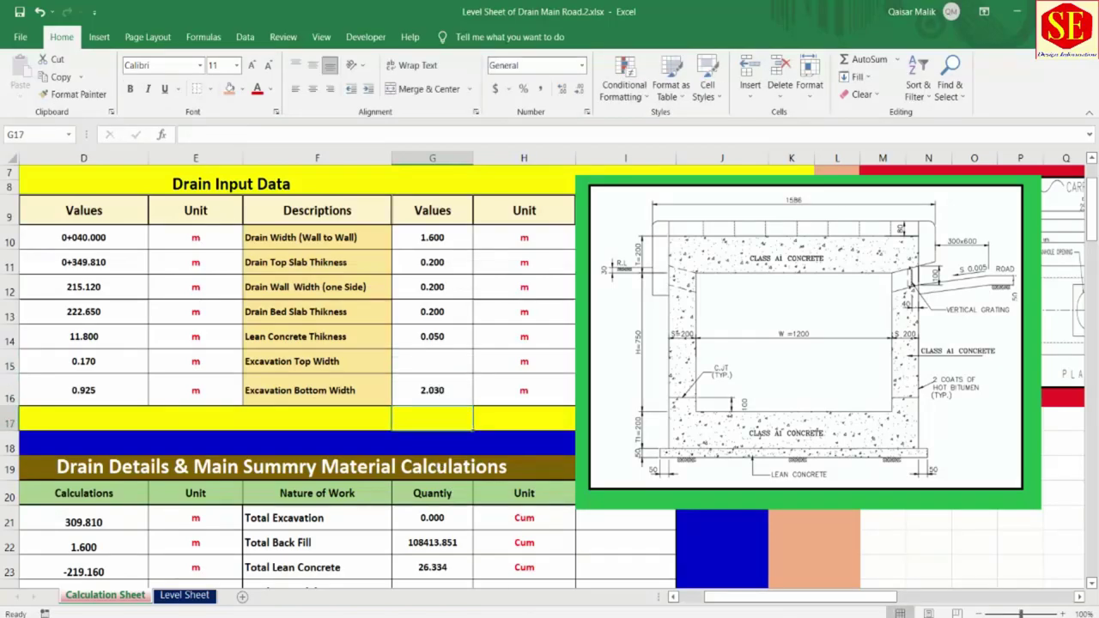
# Step: Check the excavation section in the Backfill section PDF, and set the Excavation Top Width to 6 in Excel
pyautogui.hotkey('alt', 'Tab')
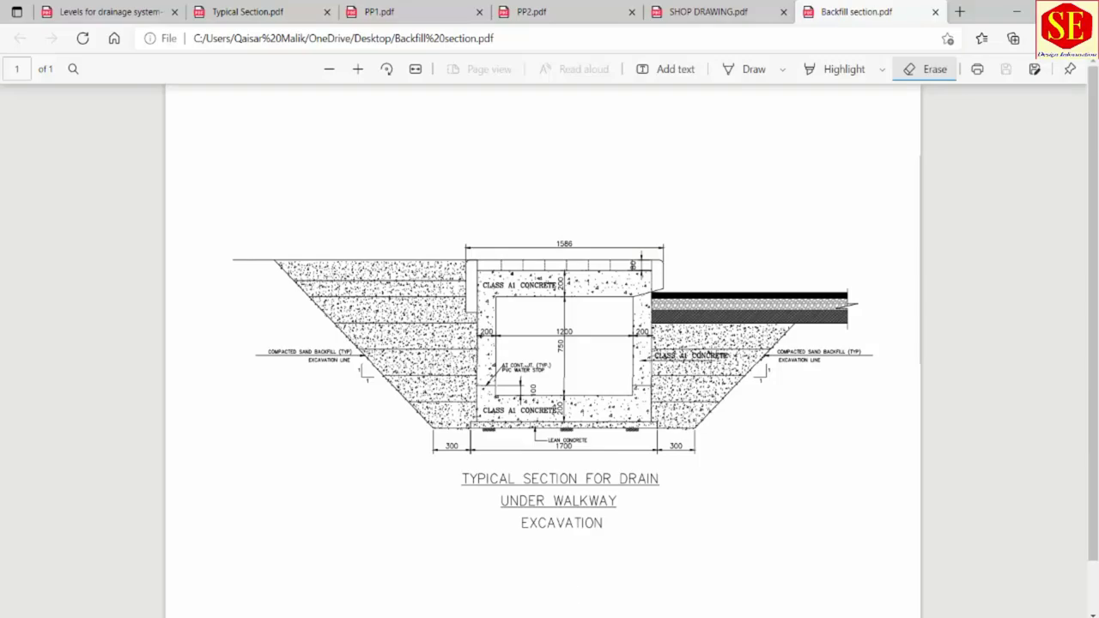
pyautogui.hotkey('alt', 'Tab')
pyautogui.click(442, 359)
pyautogui.write('6')
pyautogui.press('Return')
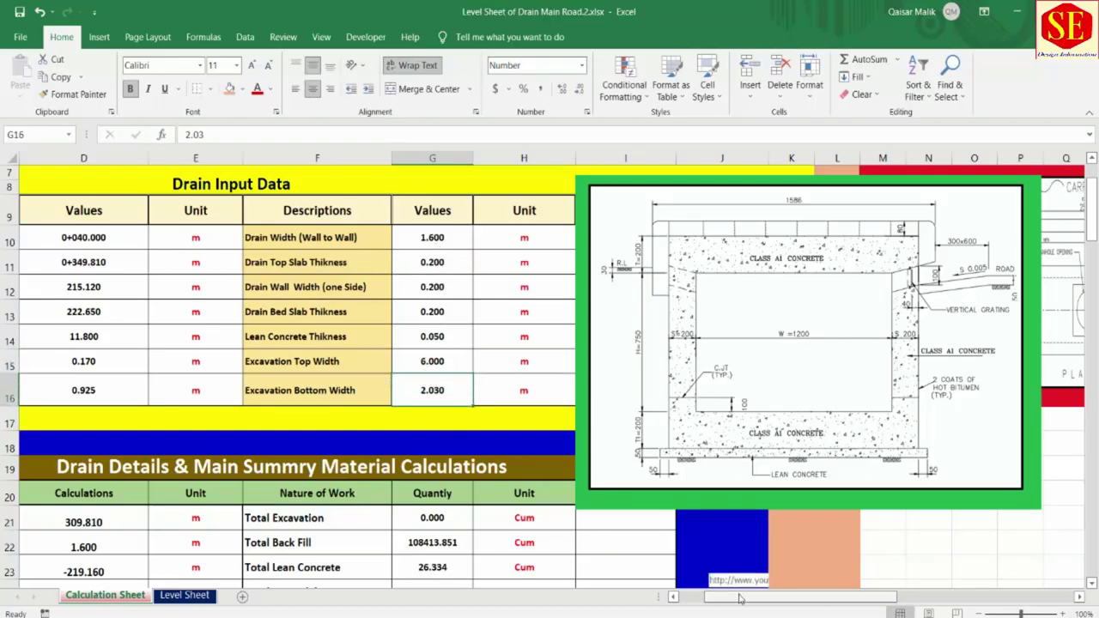
# Step: Move the drain cross-section picture clear of the Vertical Curve Data Input table to below the plan drawing, and select the VPI Station value cell
pyautogui.moveTo(728, 599); pyautogui.dragTo(702, 599)
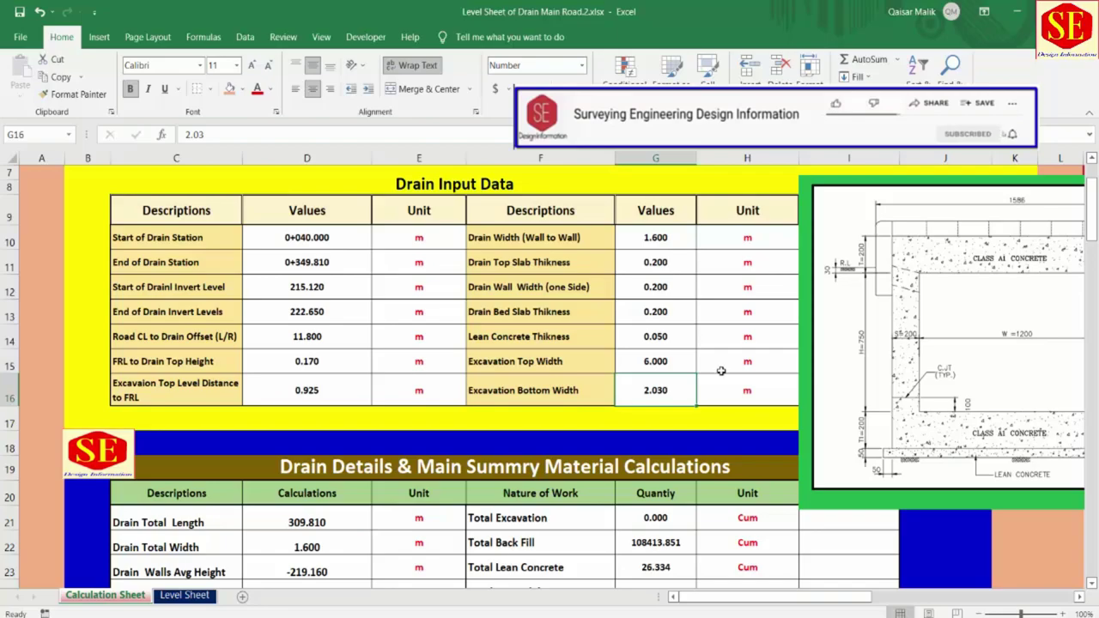
pyautogui.click(897, 324)
pyautogui.moveTo(877, 282)
pyautogui.mouseDown()
pyautogui.moveTo(939, 293)
pyautogui.moveTo(1078, 271)
pyautogui.mouseUp()
pyautogui.moveTo(739, 596); pyautogui.dragTo(772, 596)
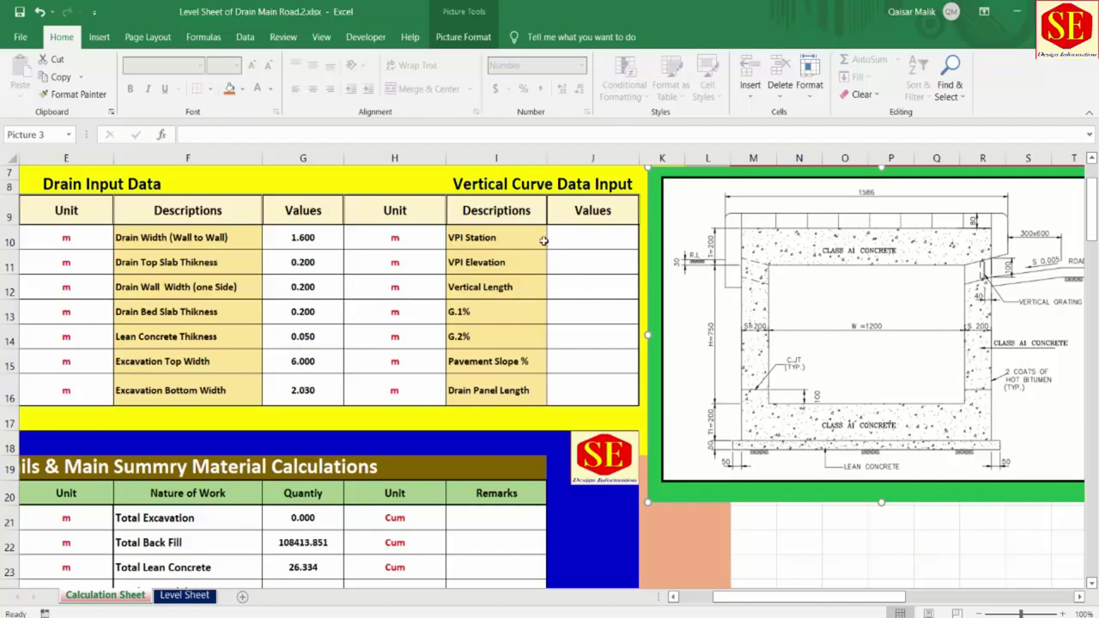
pyautogui.click(603, 241)
pyautogui.moveTo(713, 273); pyautogui.dragTo(787, 517)
pyautogui.click(572, 246)
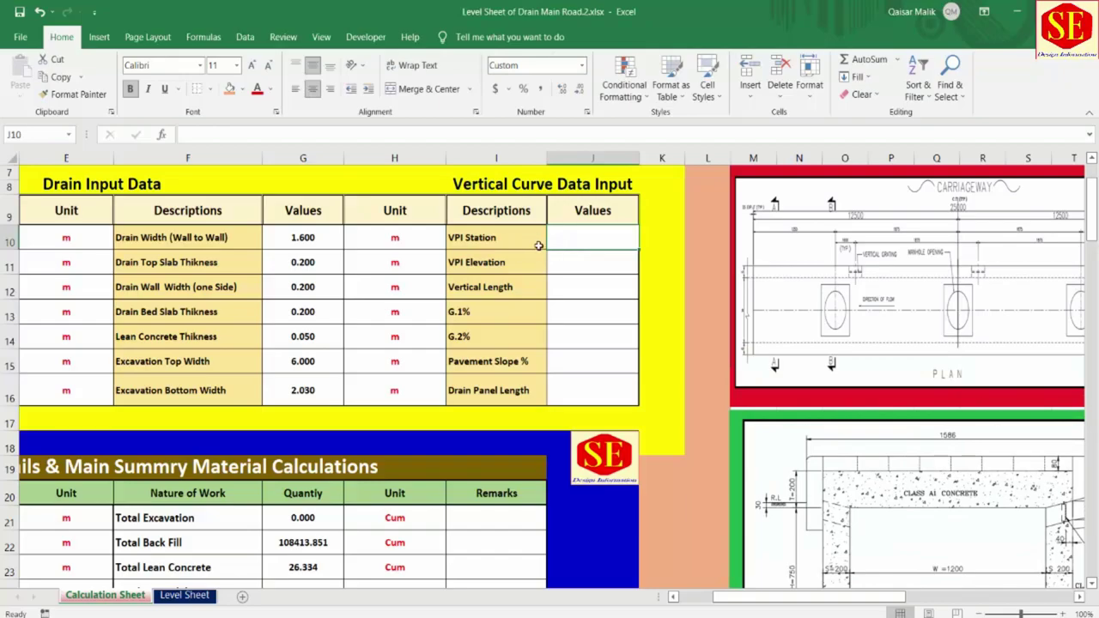
# Step: Switch to the drawings in the browser and examine the PP1 and PP2 road profiles for the vertical curve data
pyautogui.hotkey('alt', 'Tab')
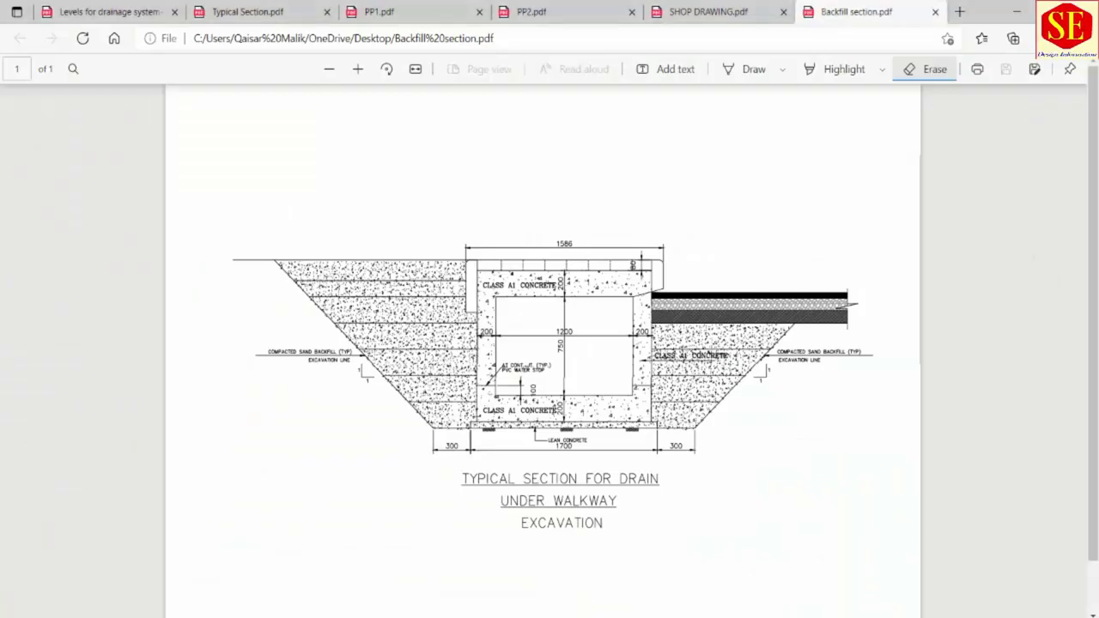
pyautogui.click(98, 11)
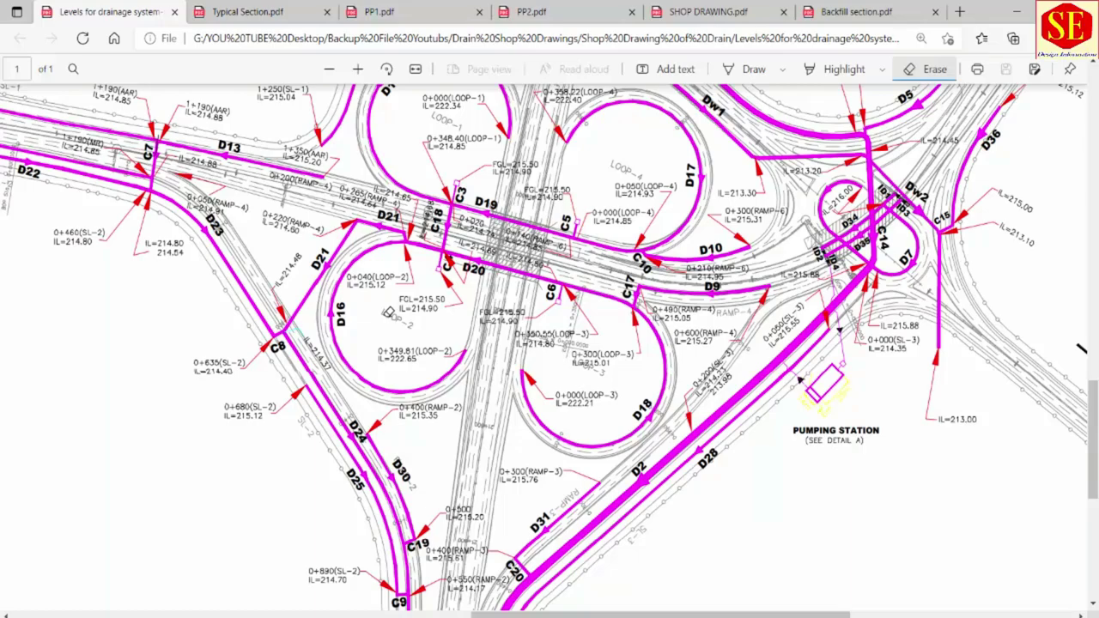
pyautogui.click(286, 10)
pyautogui.click(378, 11)
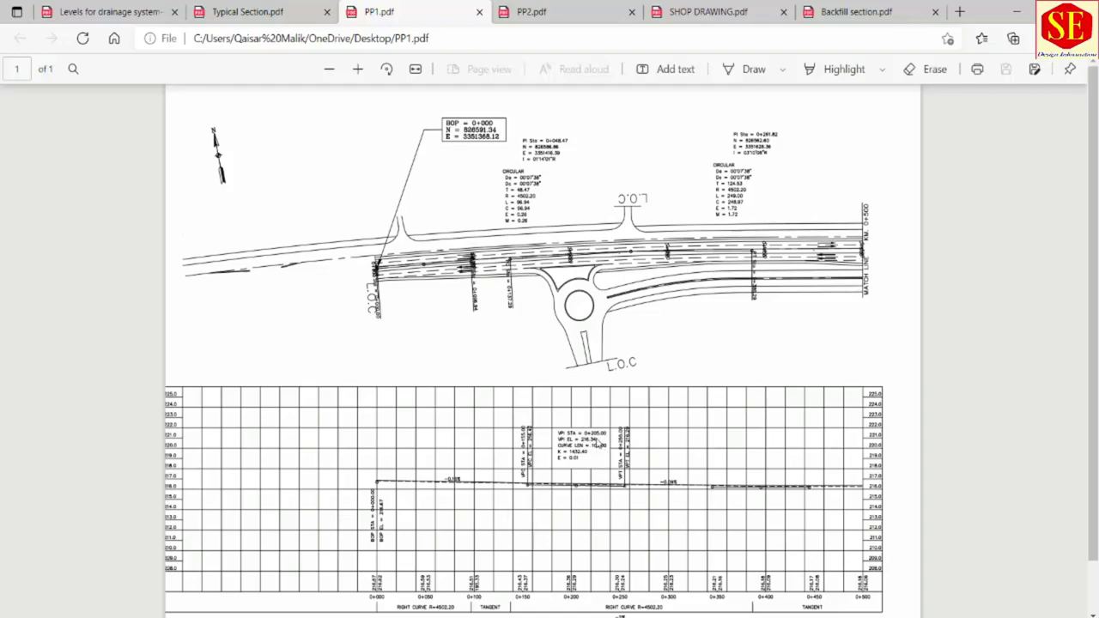
pyautogui.scroll(-1, 378, 440)
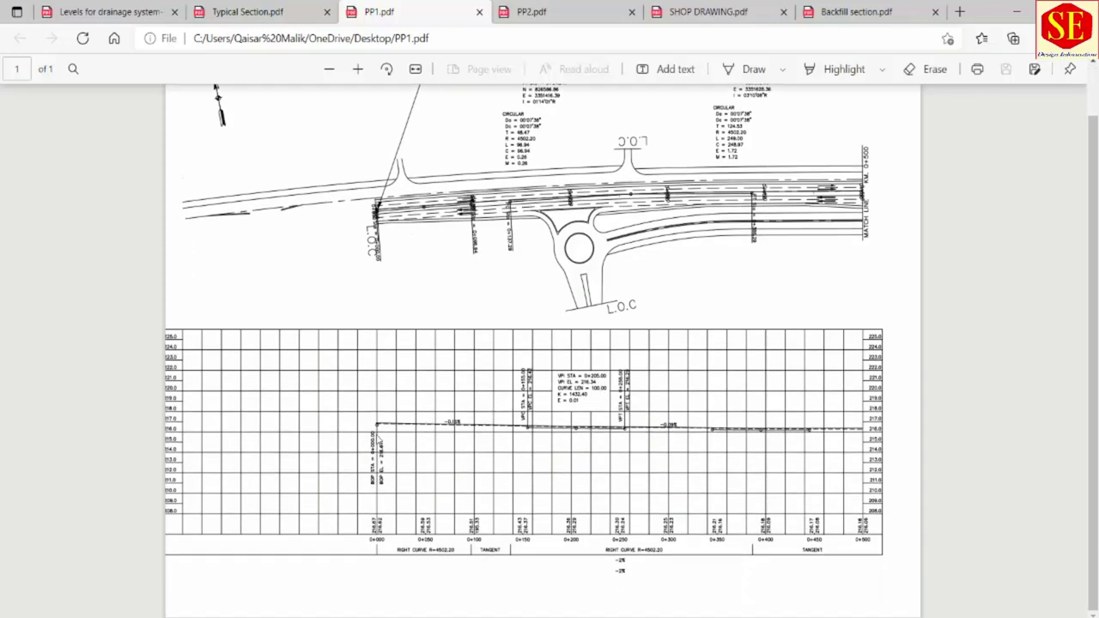
pyautogui.click(529, 12)
pyautogui.scroll(-1, 574, 498)
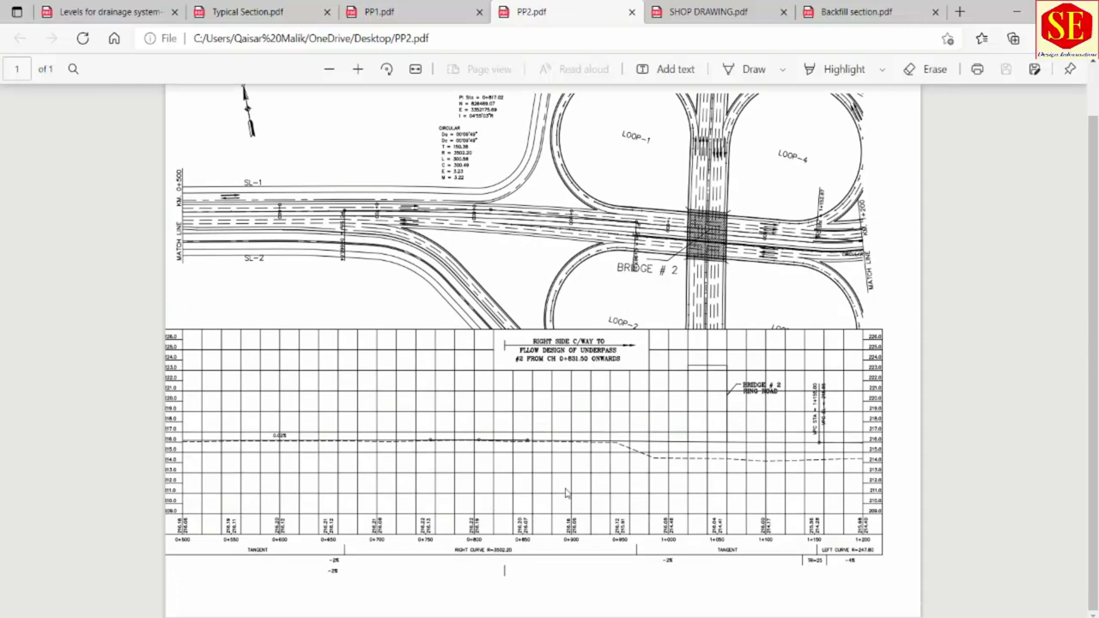
pyautogui.click(419, 14)
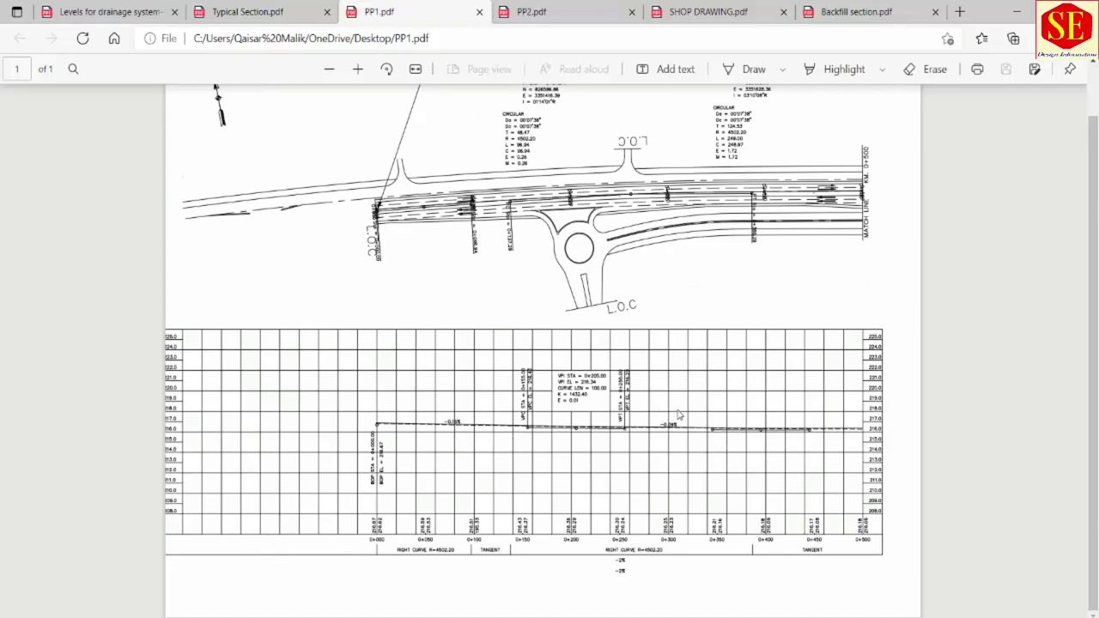
pyautogui.click(529, 8)
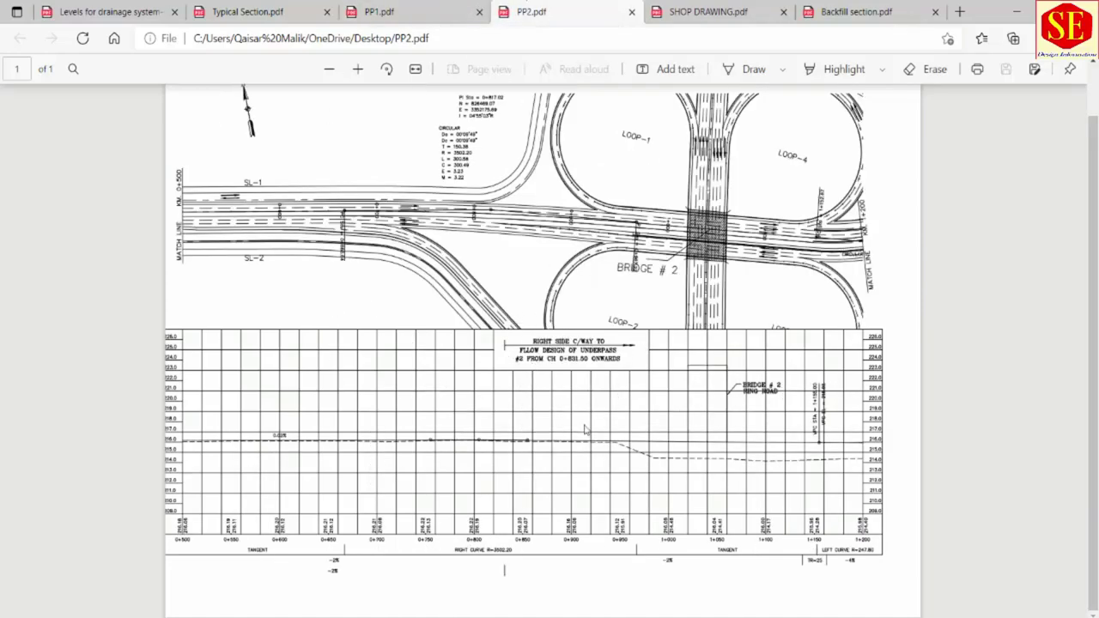
pyautogui.click(409, 10)
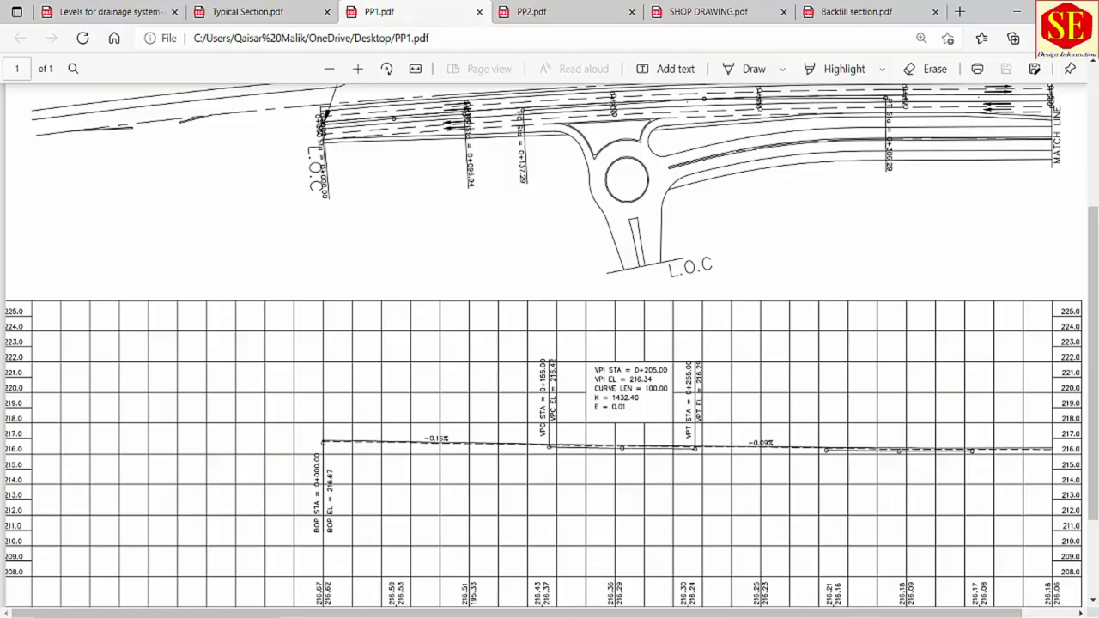
# Step: Return to the Excel sheet and set the VPI Station to 205 and the VPI Elevation to 216.34 from the PP1 profile
pyautogui.hotkey('alt', 'Tab')
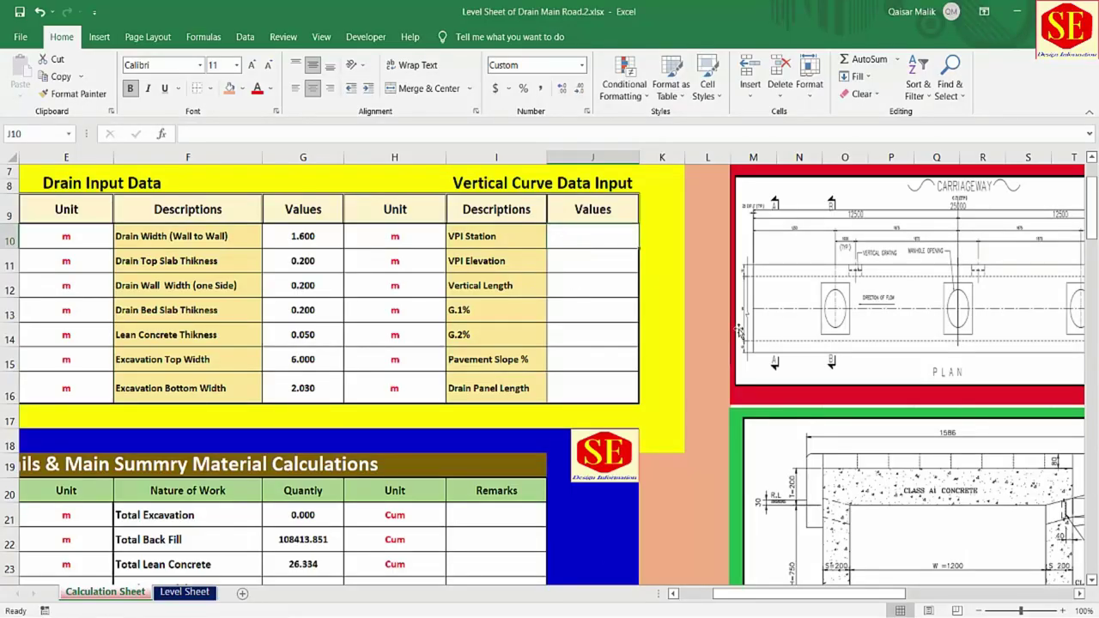
pyautogui.write('205')
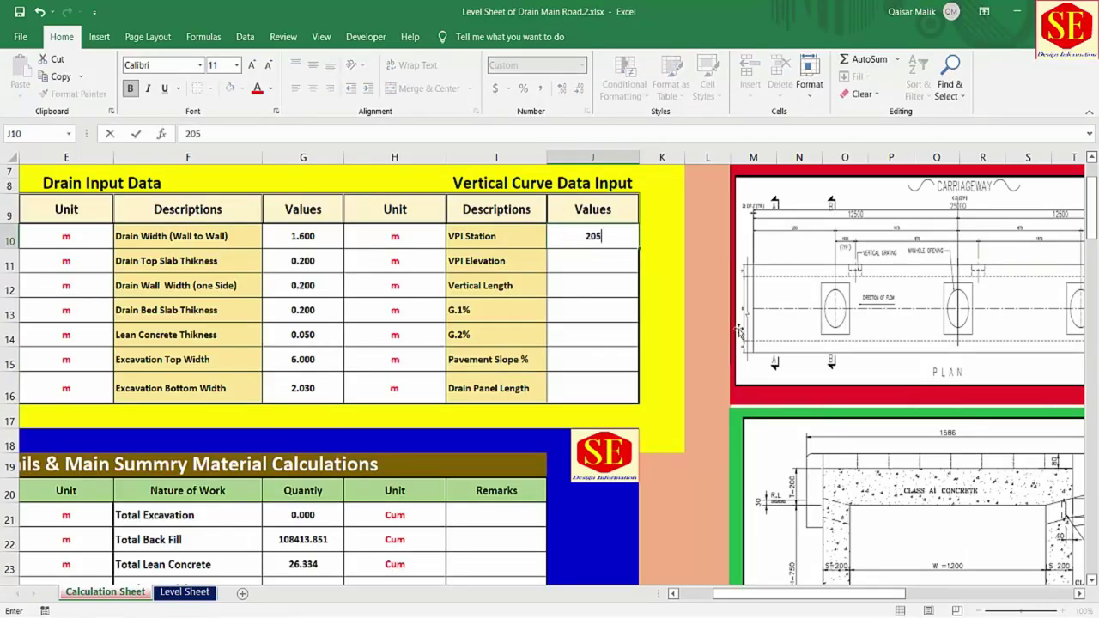
pyautogui.press('Return')
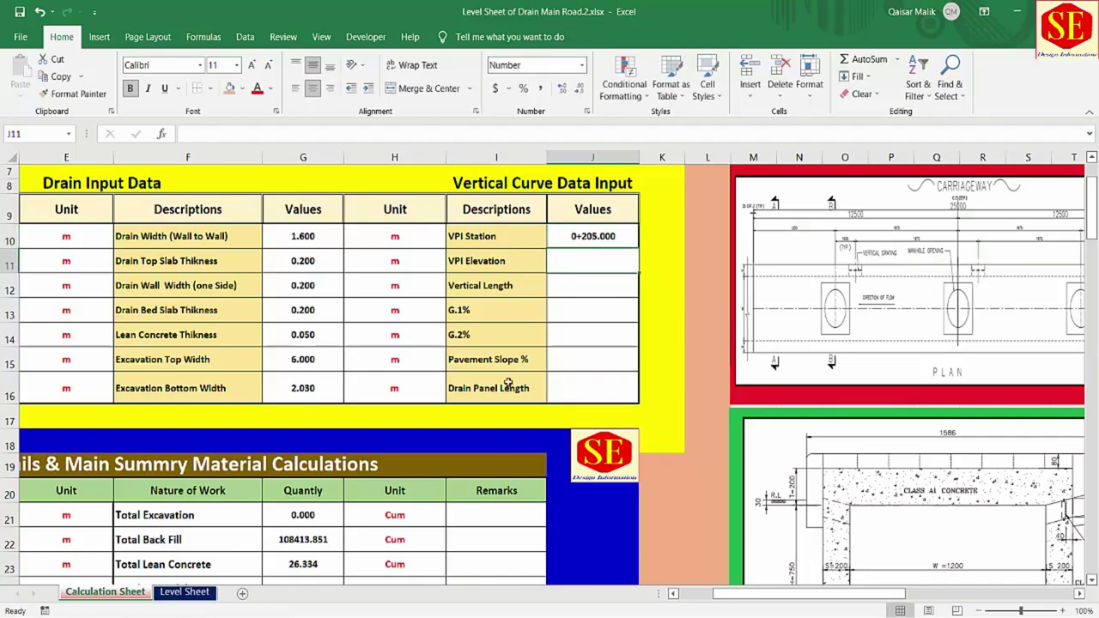
pyautogui.hotkey('alt', 'Tab')
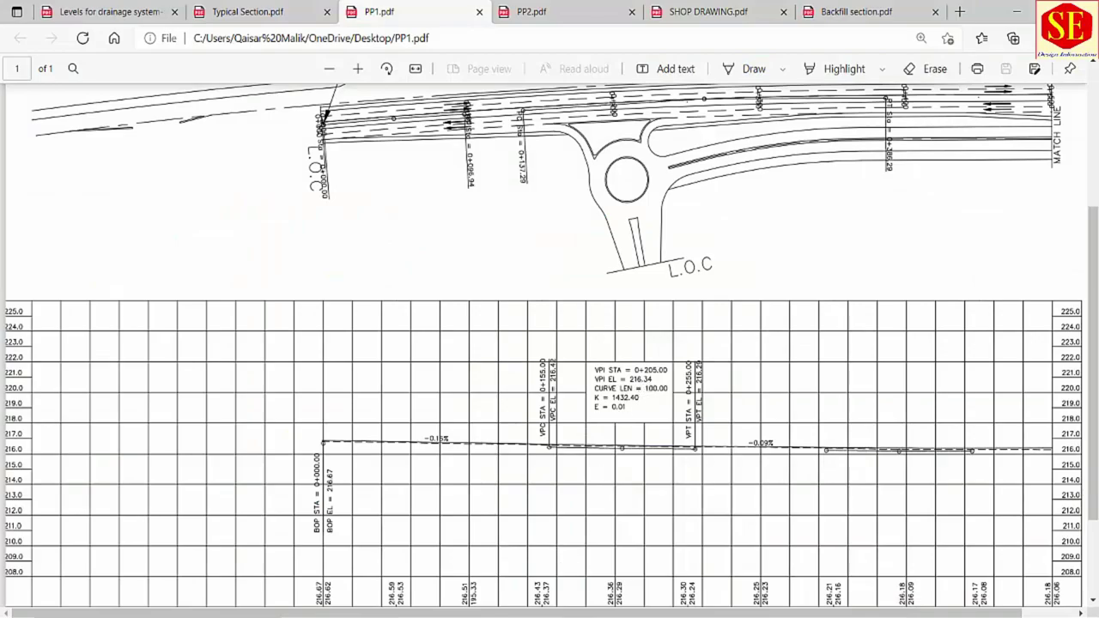
pyautogui.hotkey('alt', 'Tab')
pyautogui.write('216.34')
pyautogui.press('Return')
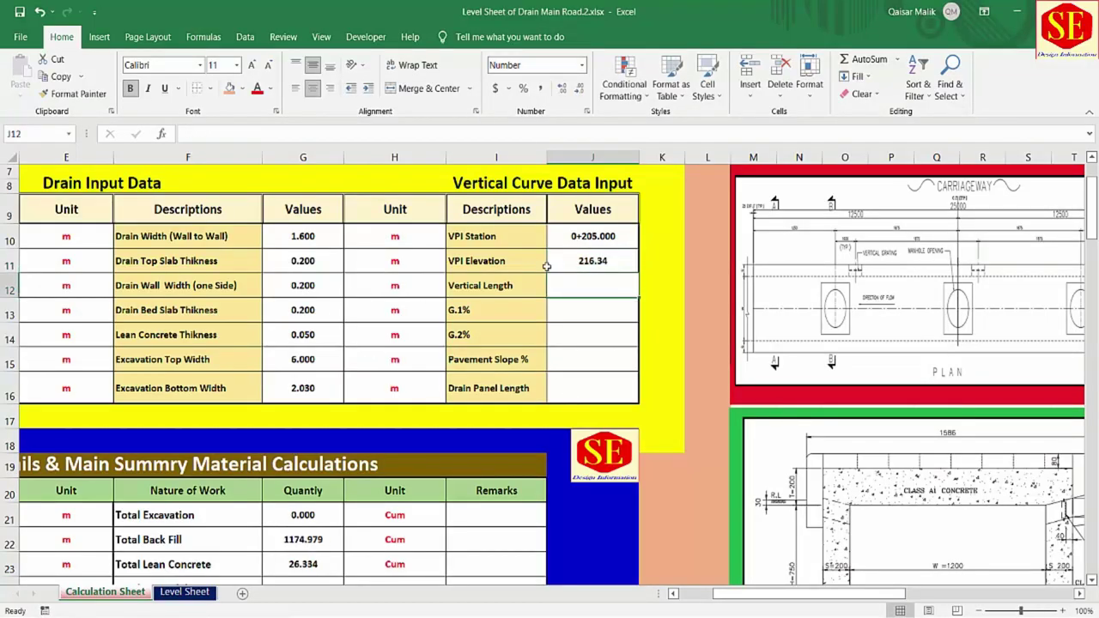
# Step: Check the curve length in the PP1 profile, and set the Vertical Length to 100 in Excel
pyautogui.hotkey('alt', 'Tab')
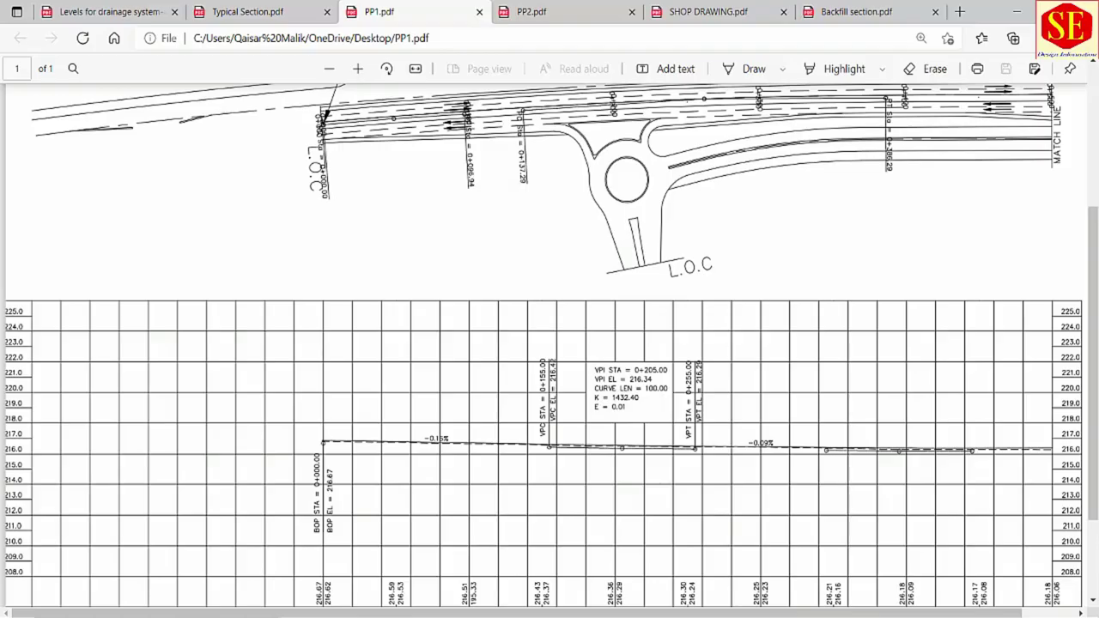
pyautogui.hotkey('alt', 'Tab')
pyautogui.write('100')
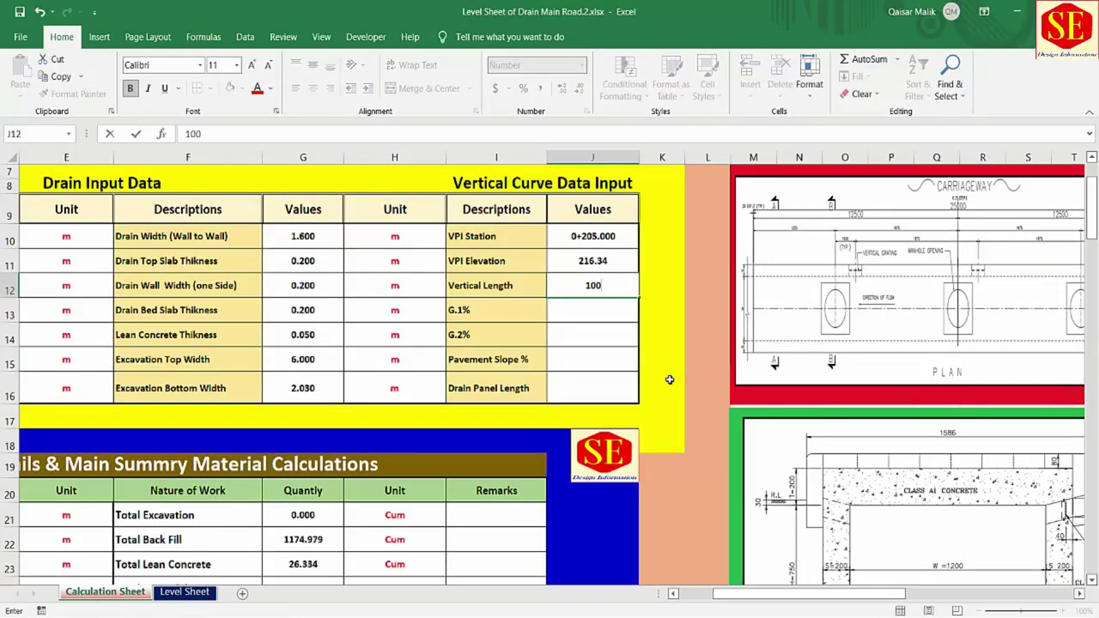
pyautogui.press('Return')
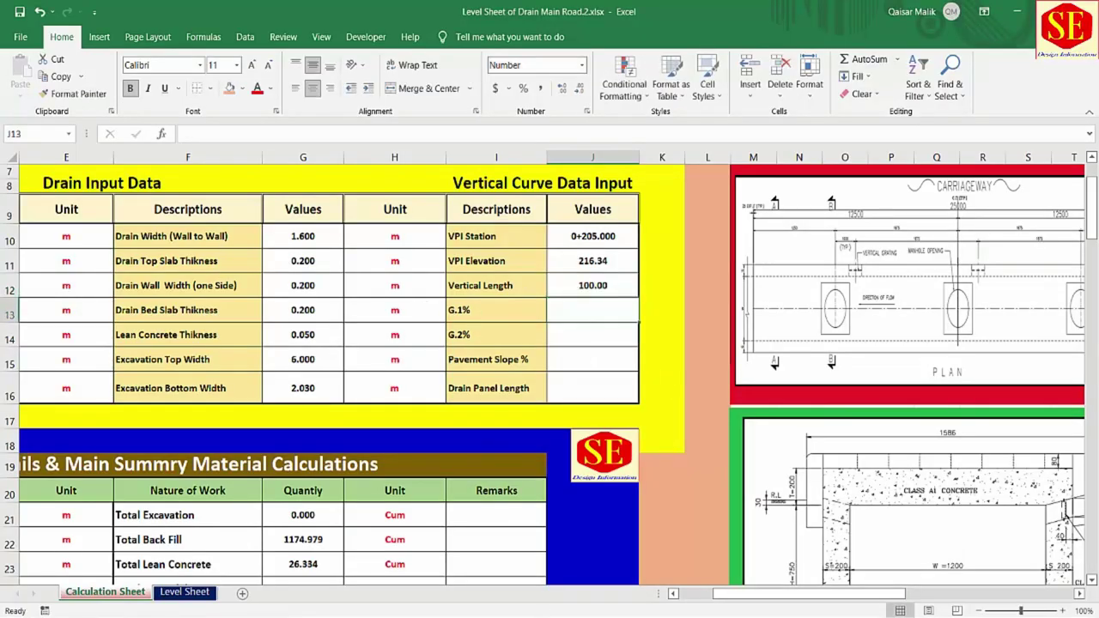
# Step: Read the grade before the vertical curve in the PP1 profile, and set G.1% to -0.16 in Excel
pyautogui.hotkey('alt', 'Tab')
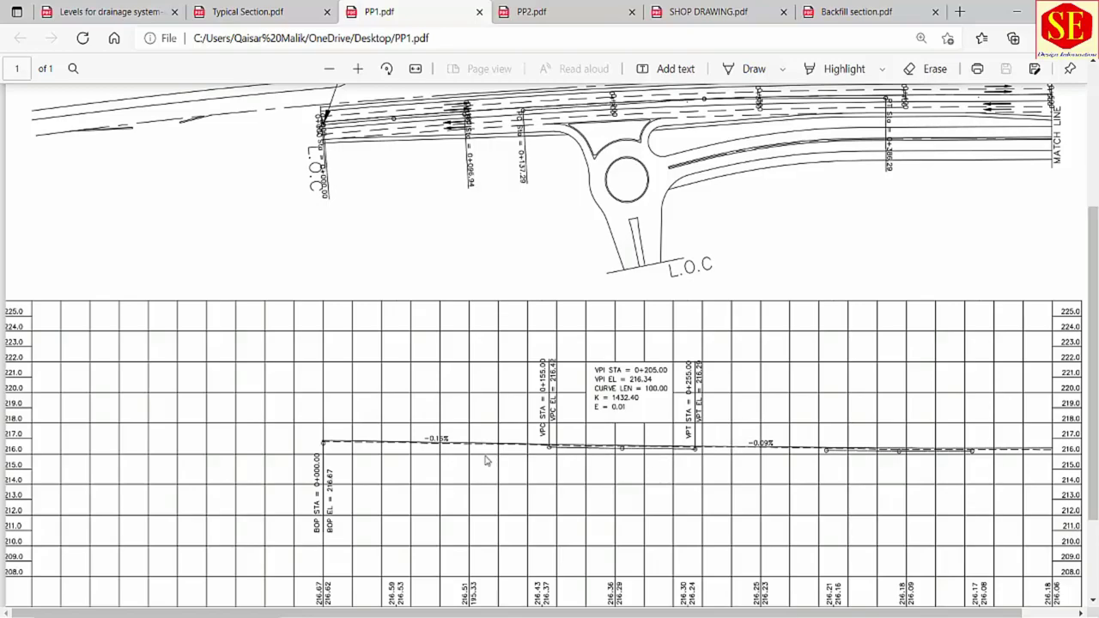
pyautogui.click(358, 69)
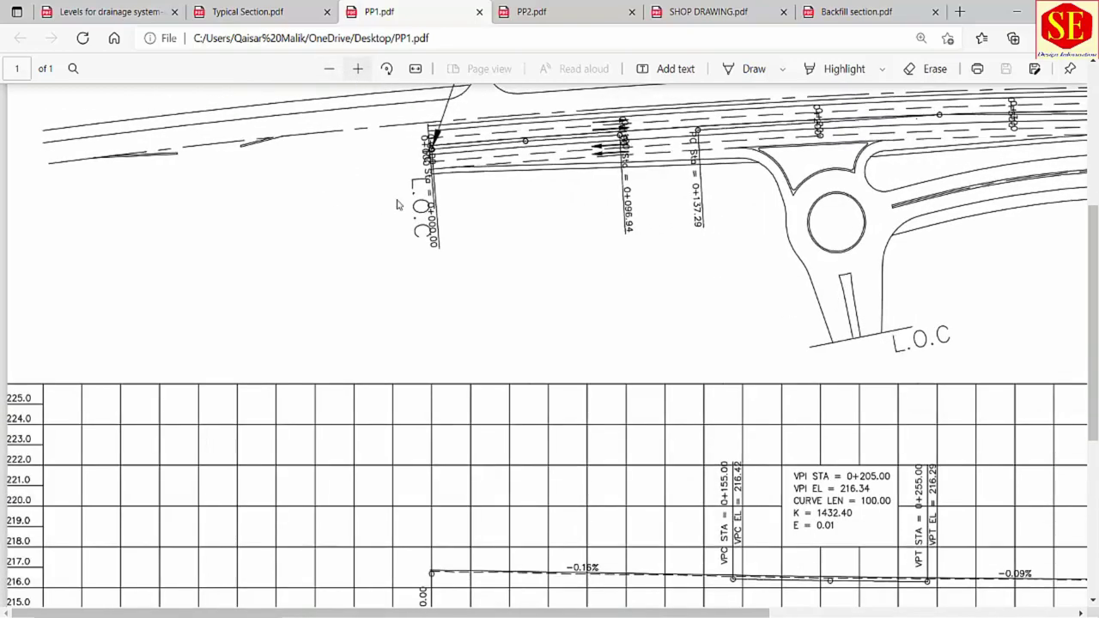
pyautogui.scroll(-1, 574, 463)
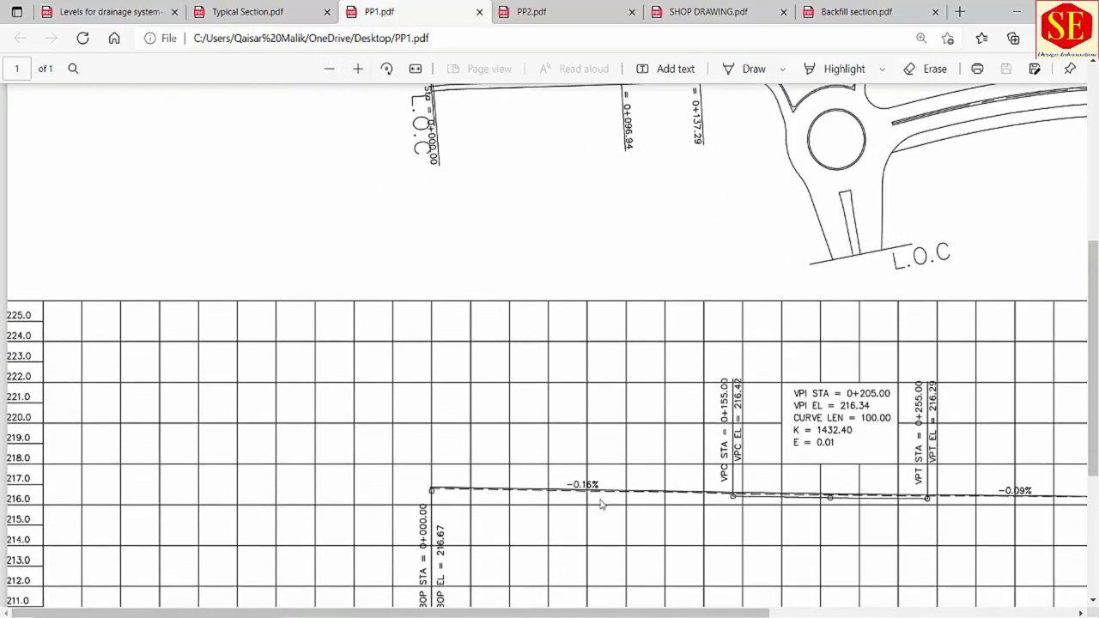
pyautogui.hotkey('alt', 'Tab')
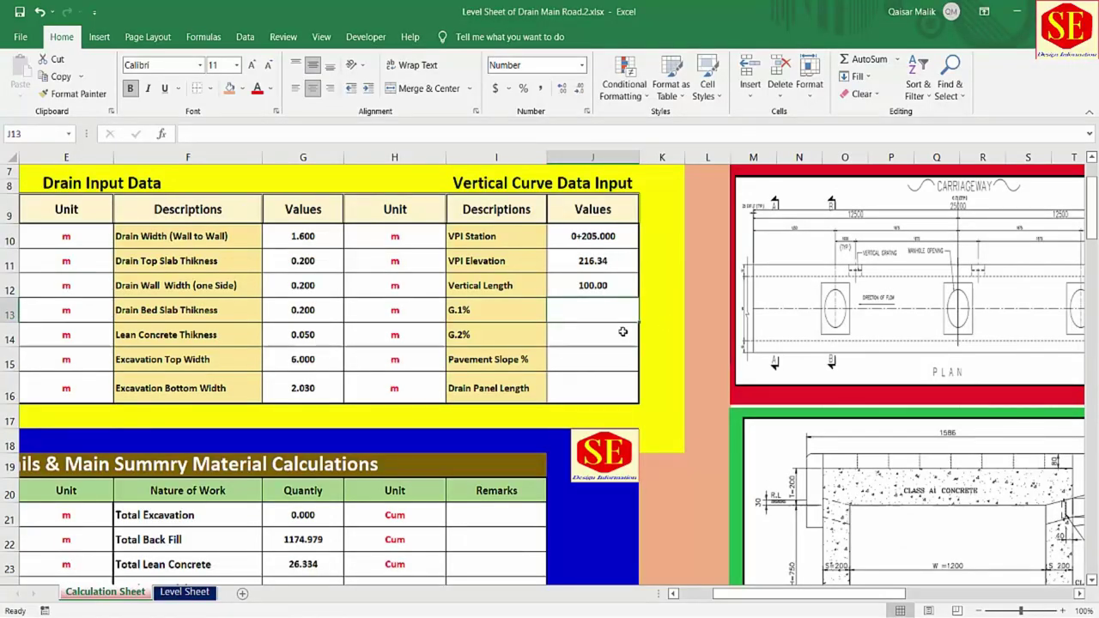
pyautogui.write('-016')
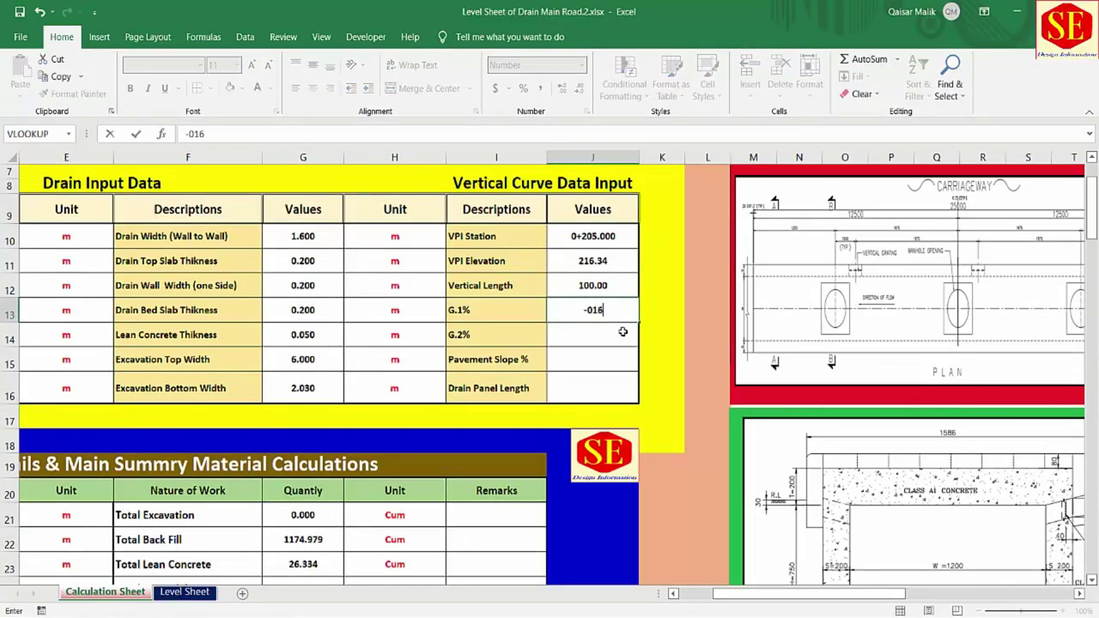
pyautogui.press('Return')
pyautogui.click(614, 310)
pyautogui.write('-1')
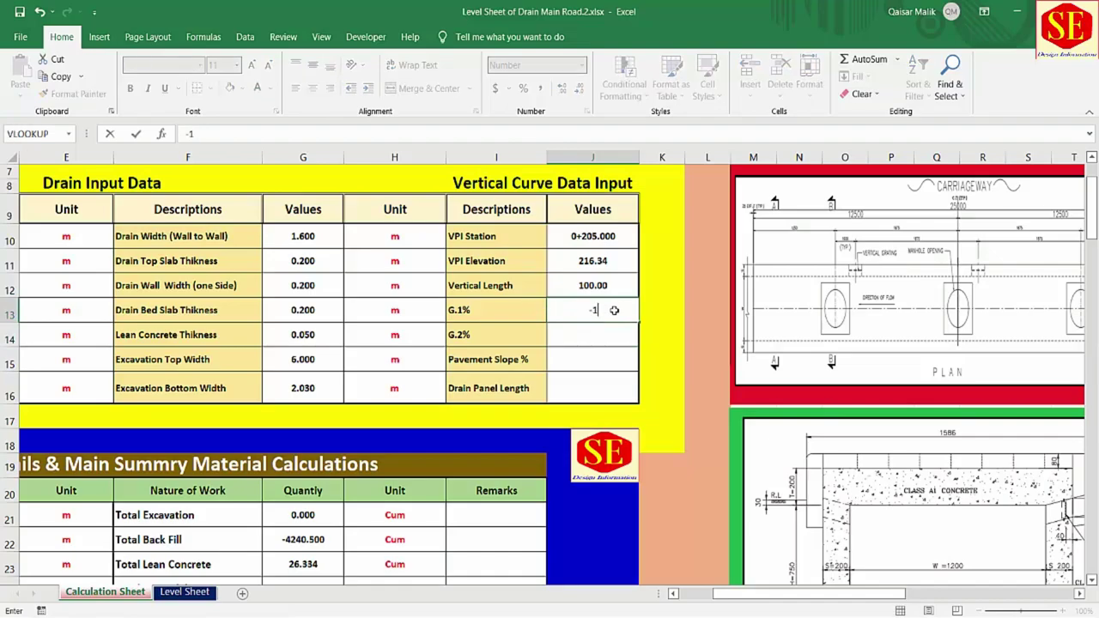
pyautogui.press('BackSpace')
pyautogui.write('.16')
pyautogui.press('Return')
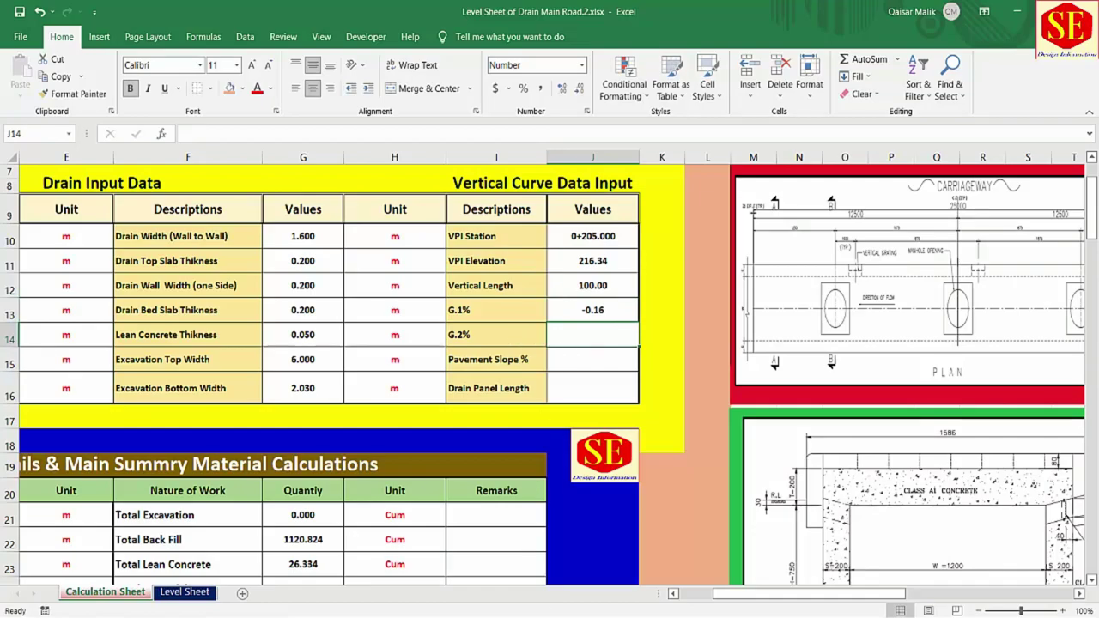
# Step: Check the grade after the vertical curve in the PP1 profile, and set G.2% to -0.09 in Excel
pyautogui.click(409, 615)
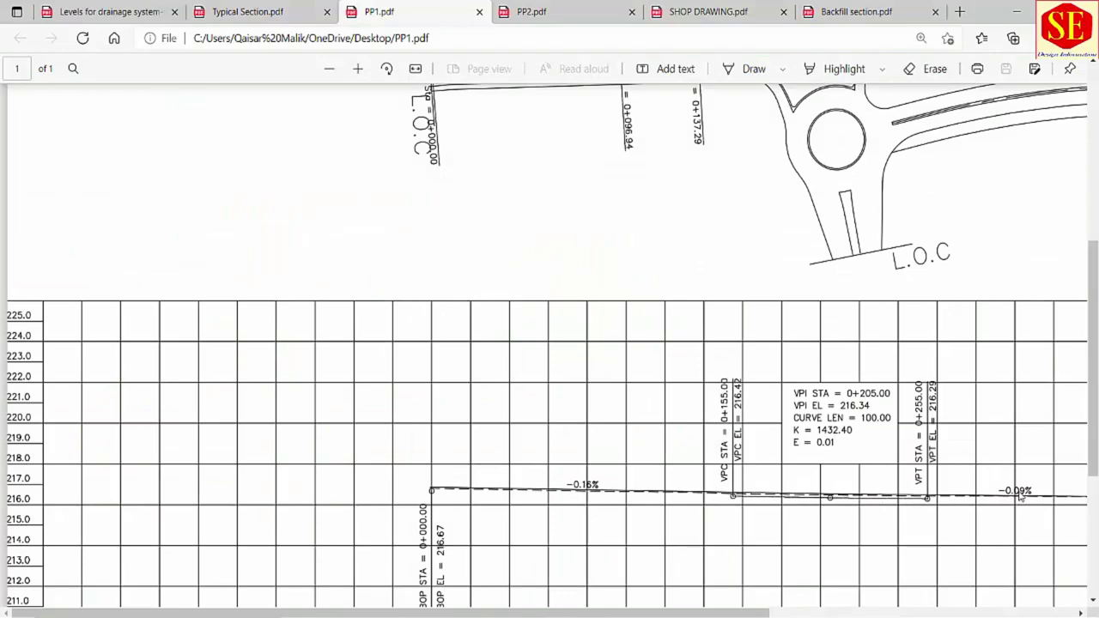
pyautogui.click(666, 615)
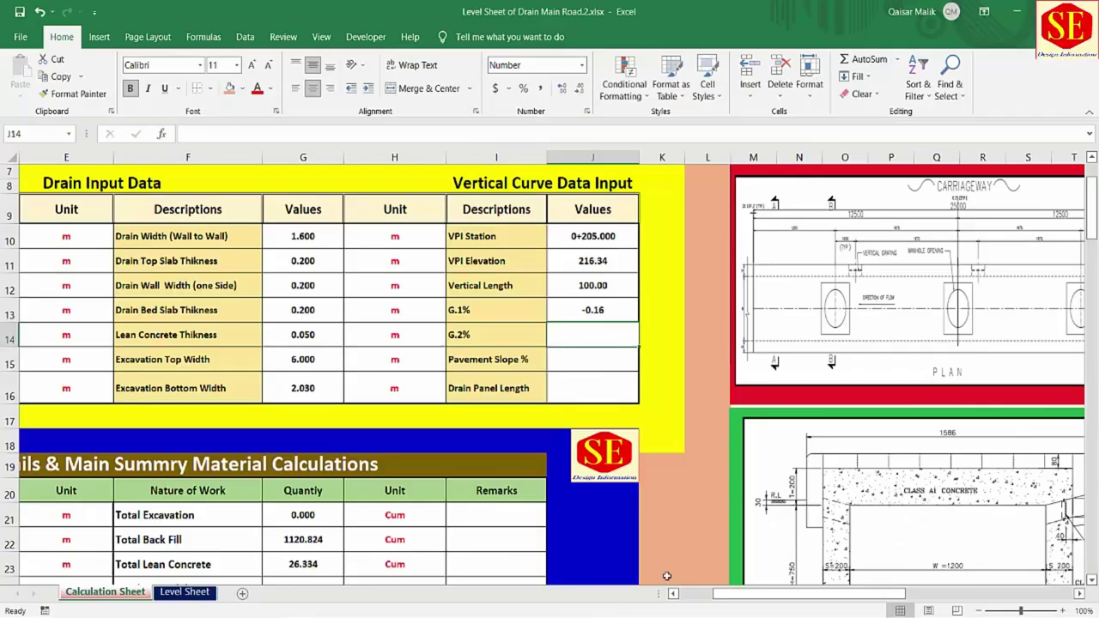
pyautogui.write('-0.0')
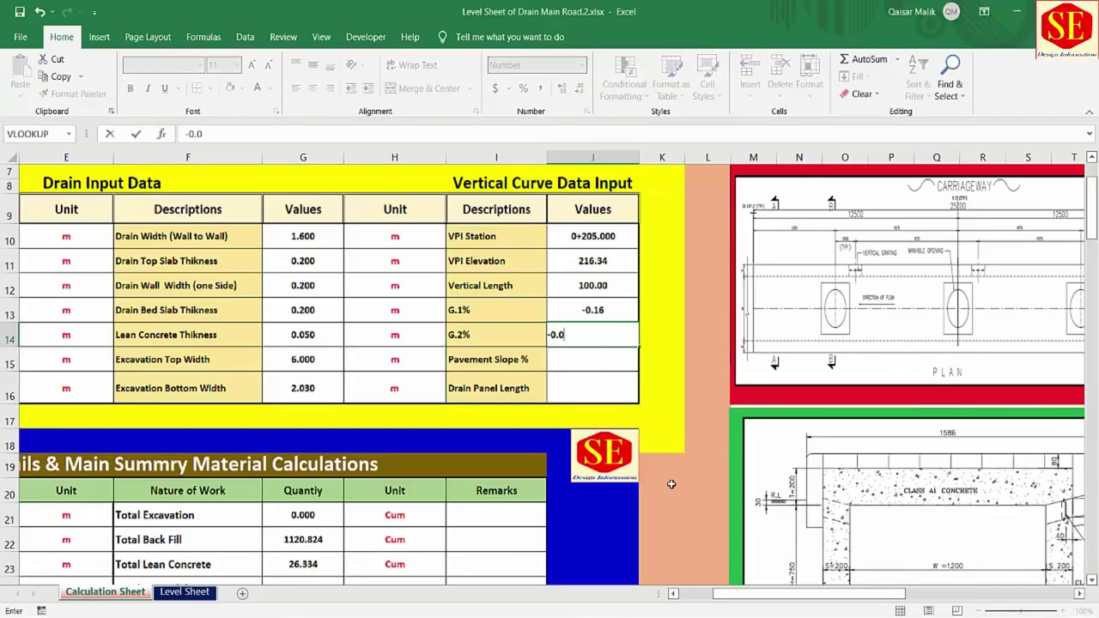
pyautogui.write('9')
pyautogui.press('Return')
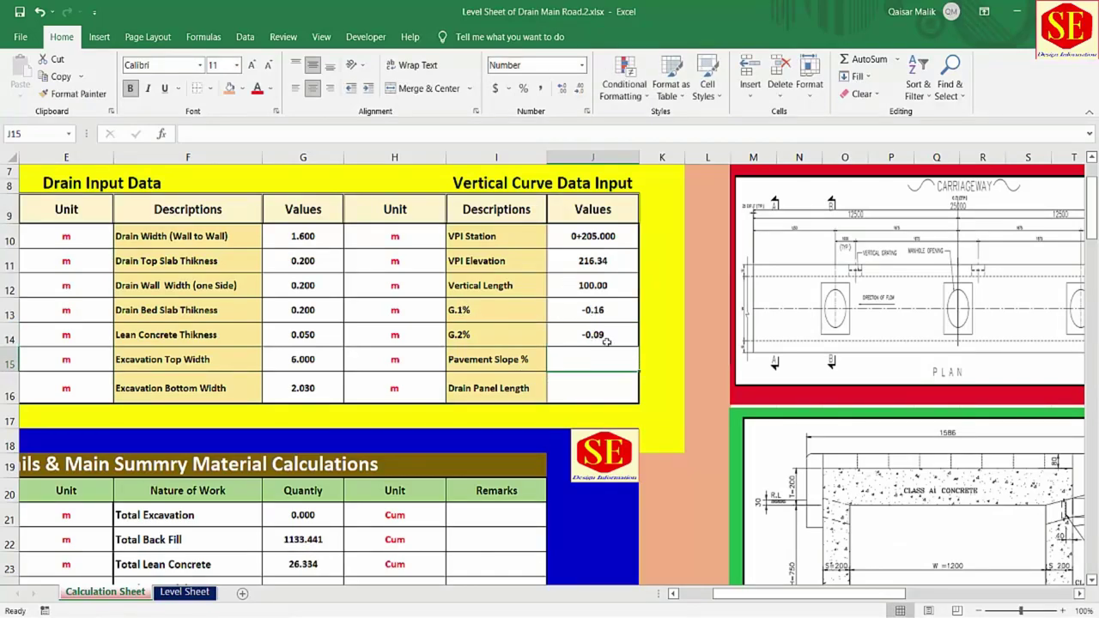
# Step: Read the pavement cross slope in the Typical Section drawing, and set Pavement Slope % to -2 in Excel
pyautogui.click(524, 365)
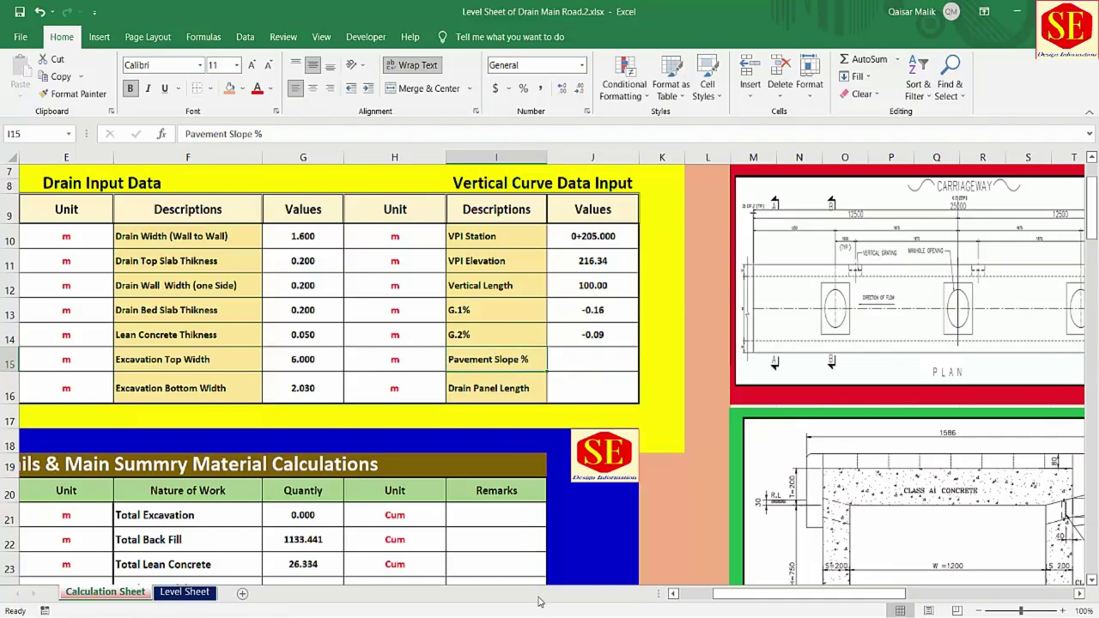
pyautogui.hotkey('alt', 'Tab')
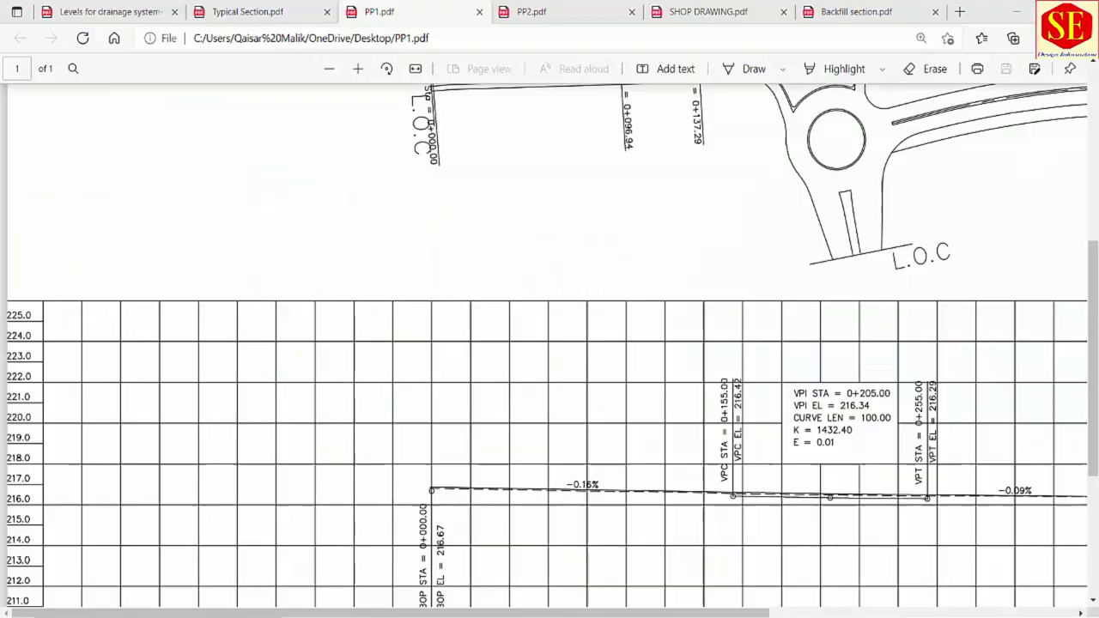
pyautogui.click(260, 18)
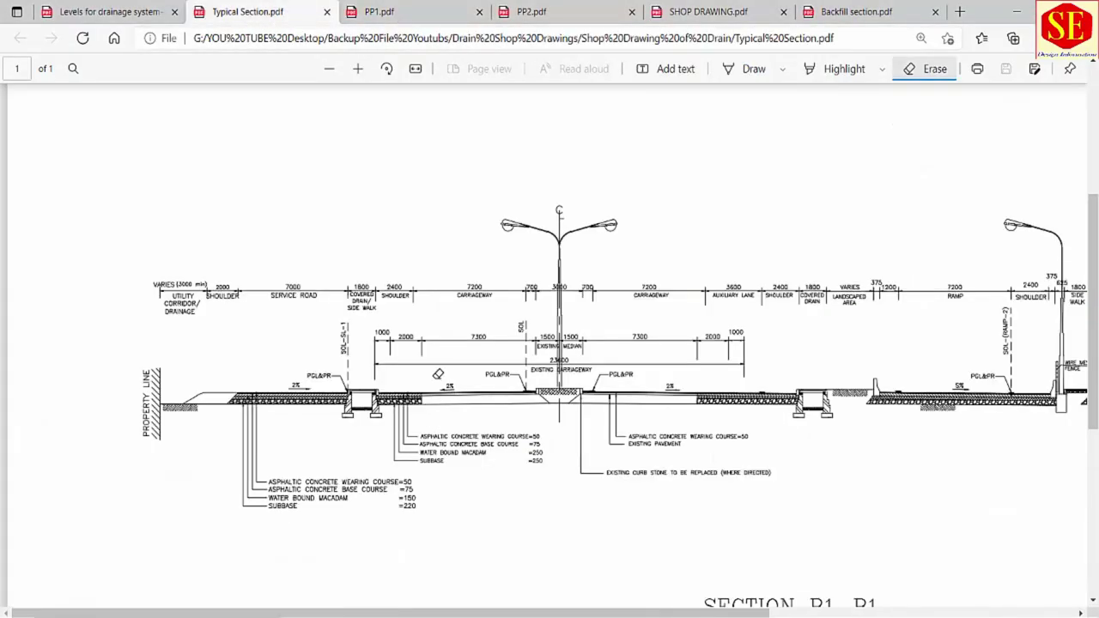
pyautogui.click(358, 69)
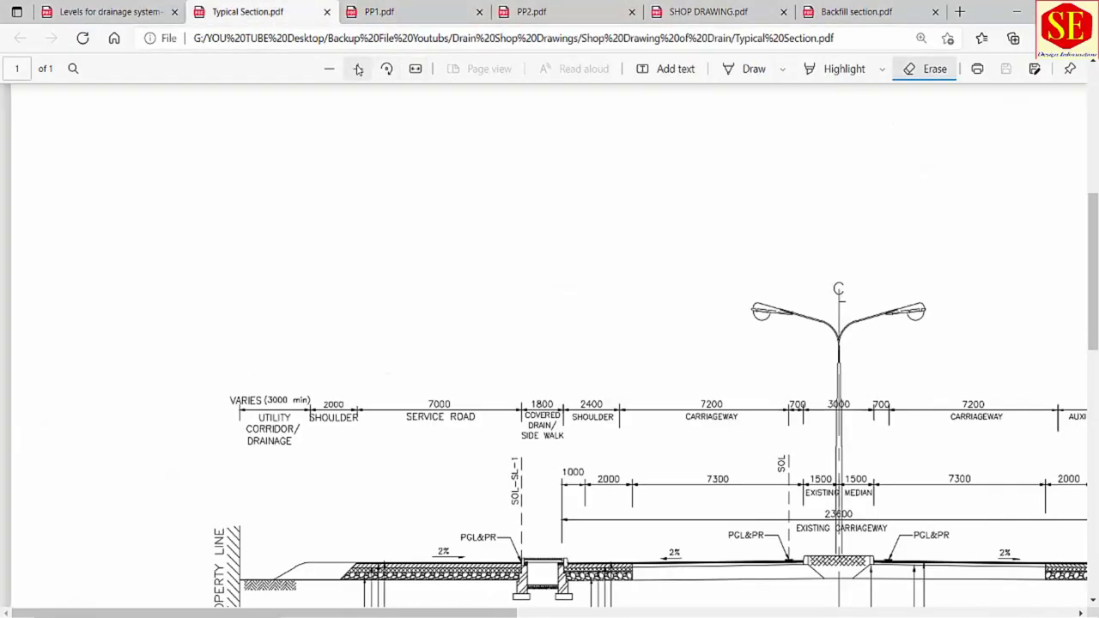
pyautogui.click(358, 69)
pyautogui.scroll(-2, 512, 239)
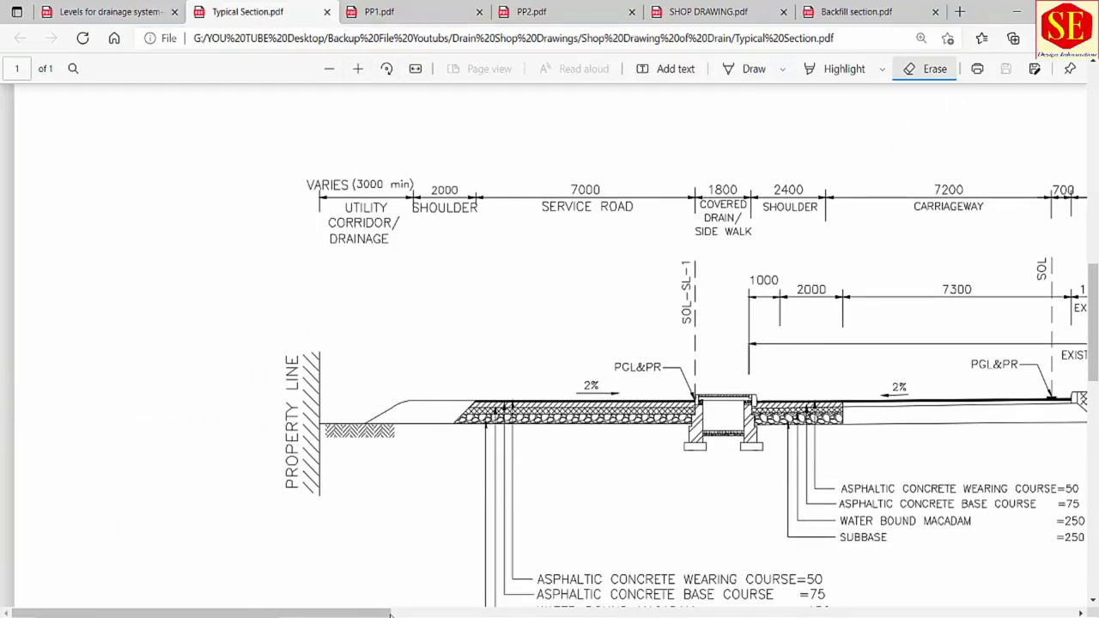
pyautogui.moveTo(391, 615); pyautogui.dragTo(511, 615)
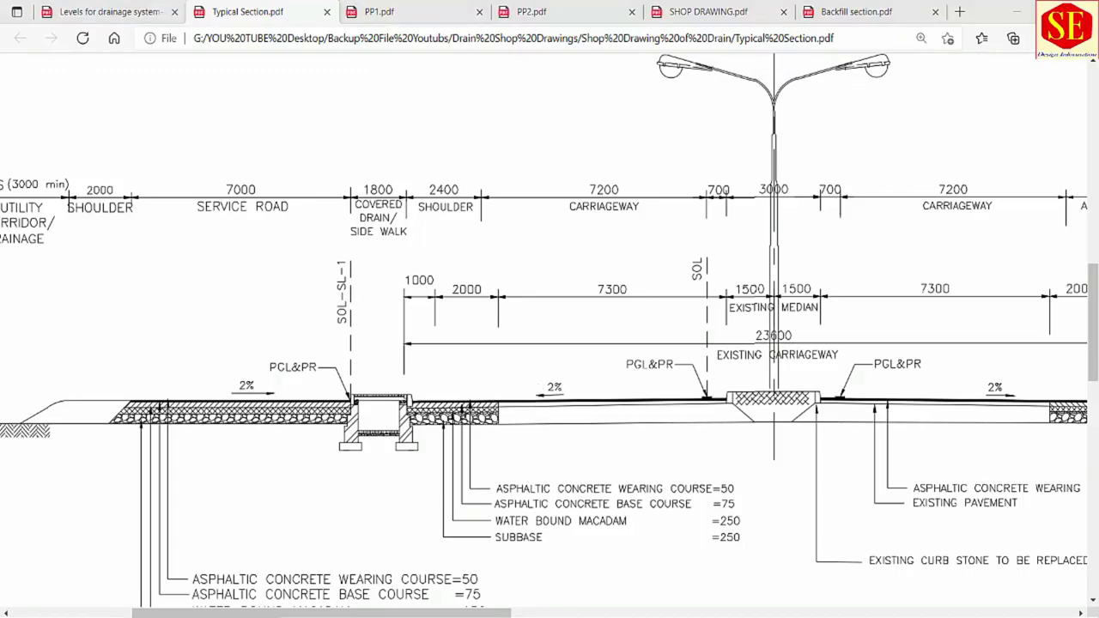
pyautogui.hotkey('alt', 'Tab')
pyautogui.click(573, 367)
pyautogui.write('-2')
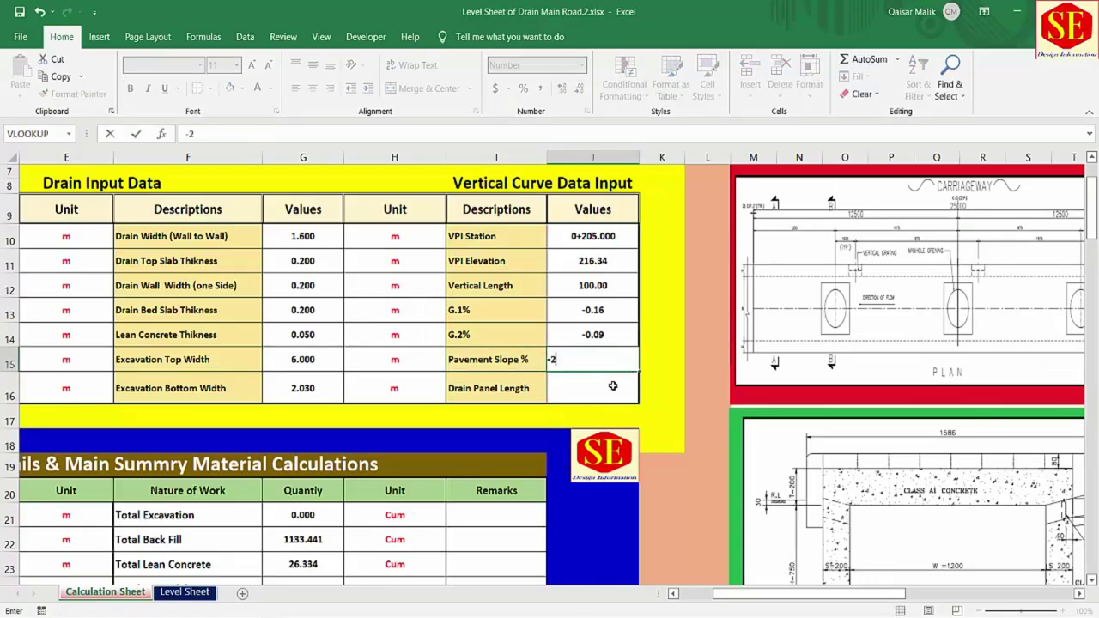
pyautogui.click(613, 387)
# Step: Try a Pavement Slope % of -2.5, and set it back to -2
pyautogui.click(599, 359)
pyautogui.write('-2.5')
pyautogui.hotkey('ctrl', 'Return')
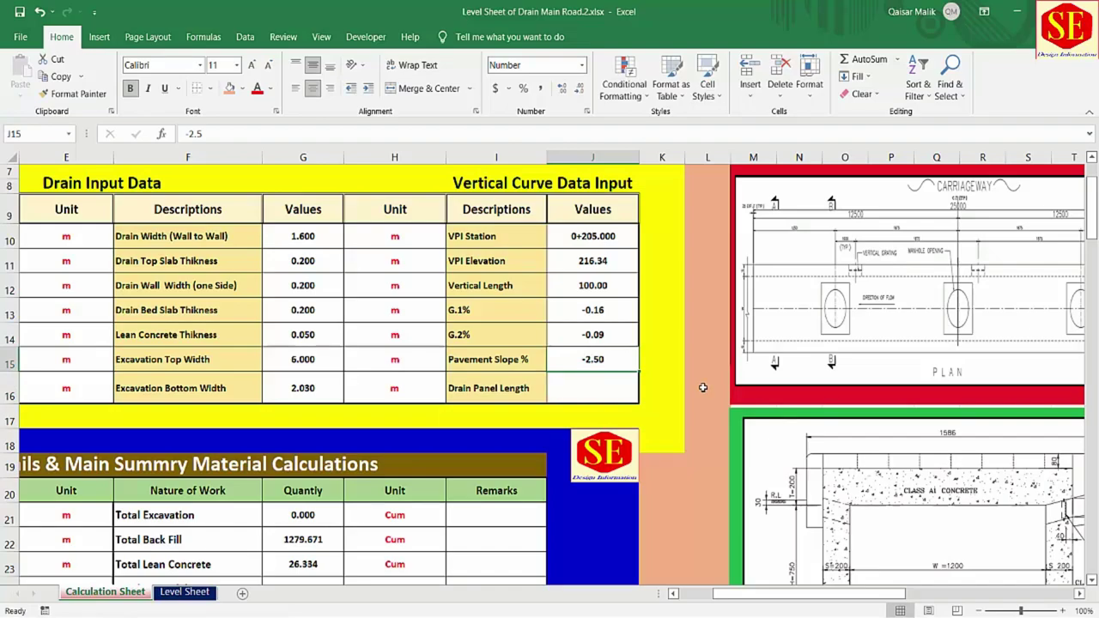
pyautogui.write('-2')
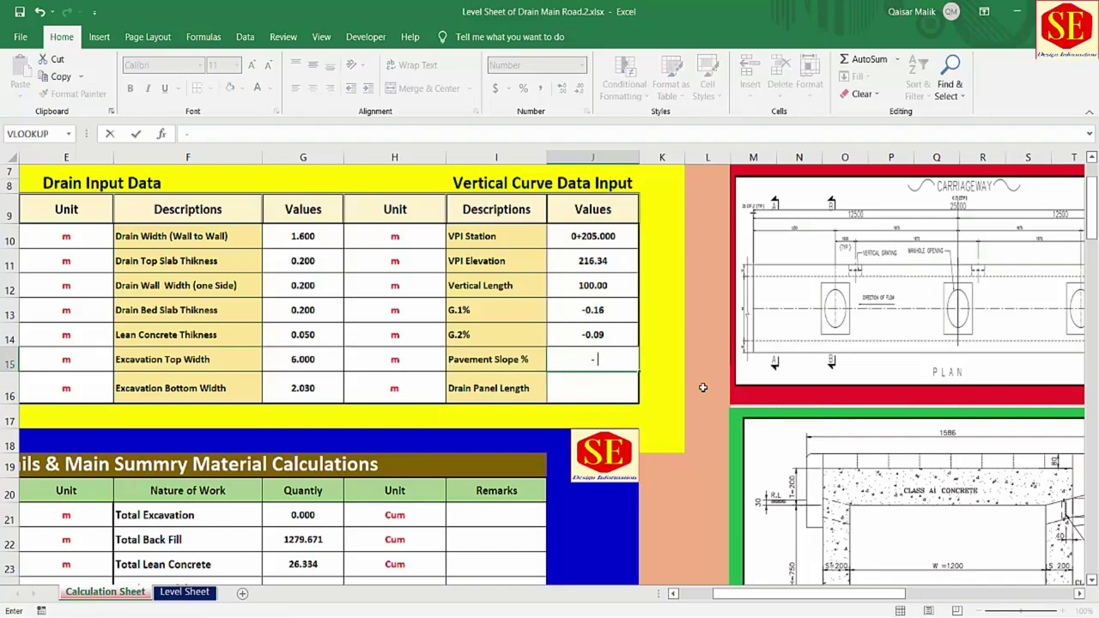
pyautogui.press('Return')
# Step: Enlarge the drain plan picture over the input tables to check the panel length, and move it clear to column O
pyautogui.click(513, 389)
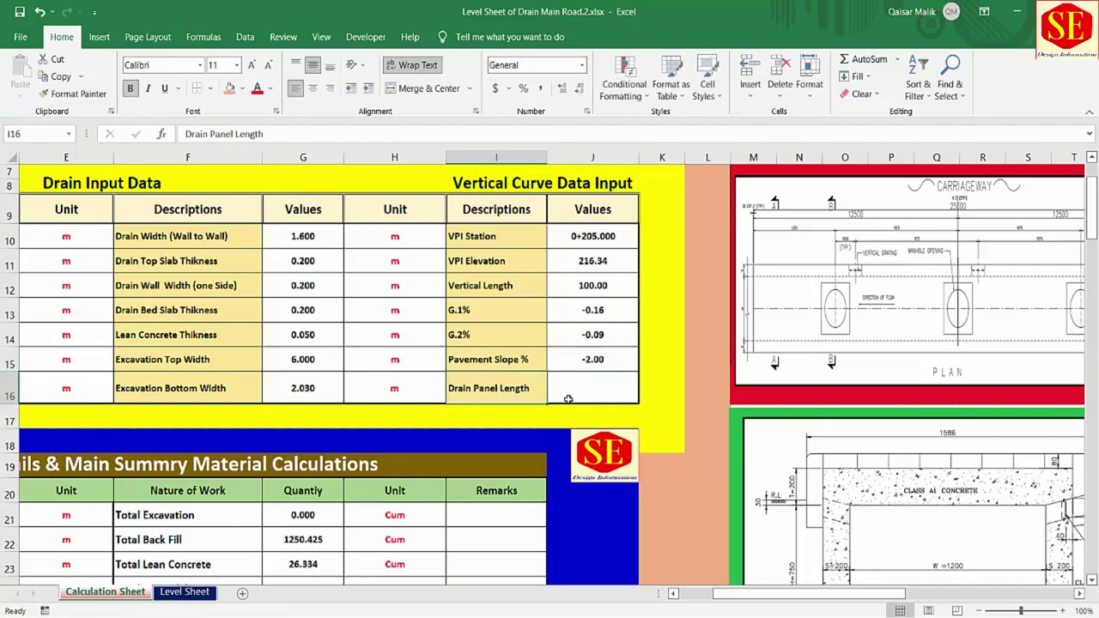
pyautogui.moveTo(833, 276)
pyautogui.mouseDown()
pyautogui.moveTo(411, 336)
pyautogui.moveTo(298, 314)
pyautogui.mouseUp()
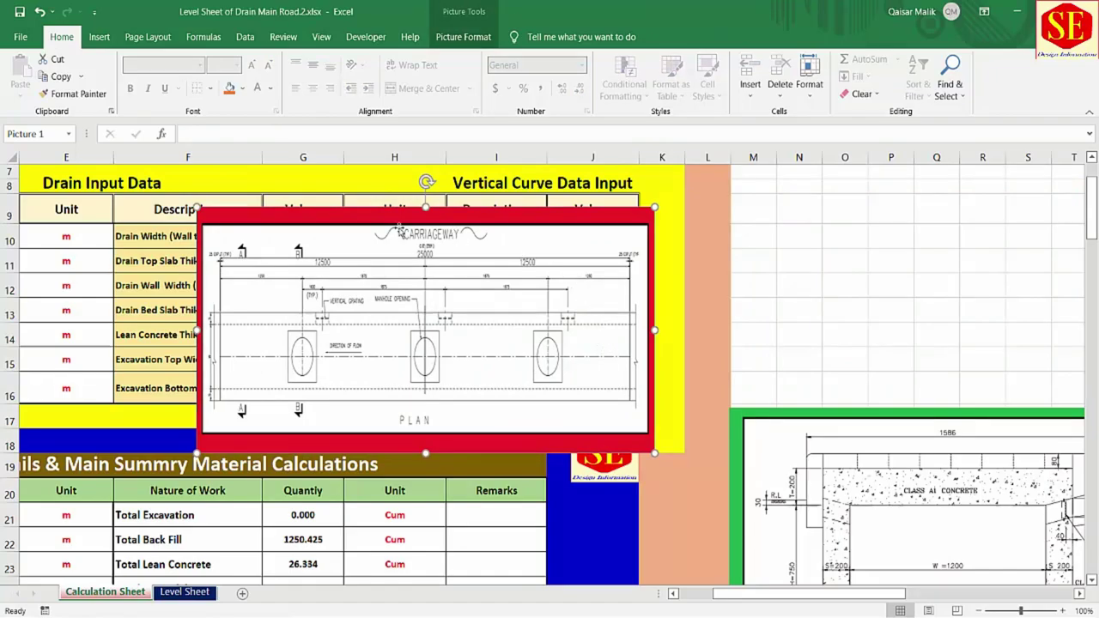
pyautogui.moveTo(425, 206); pyautogui.dragTo(425, 184)
pyautogui.moveTo(653, 319); pyautogui.dragTo(863, 319)
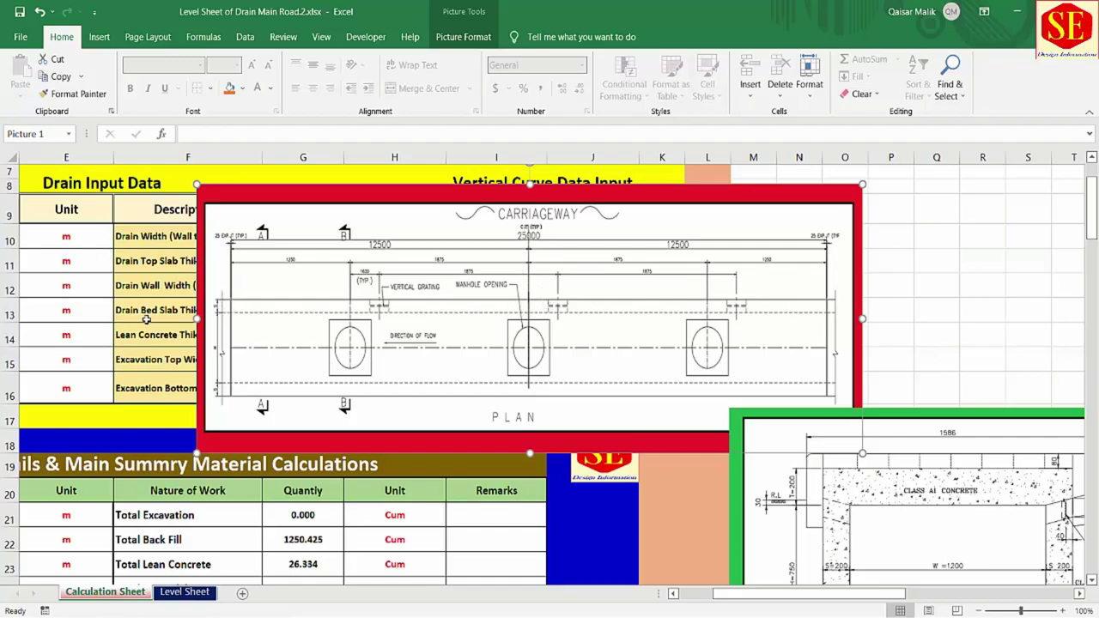
pyautogui.moveTo(340, 308); pyautogui.dragTo(963, 290)
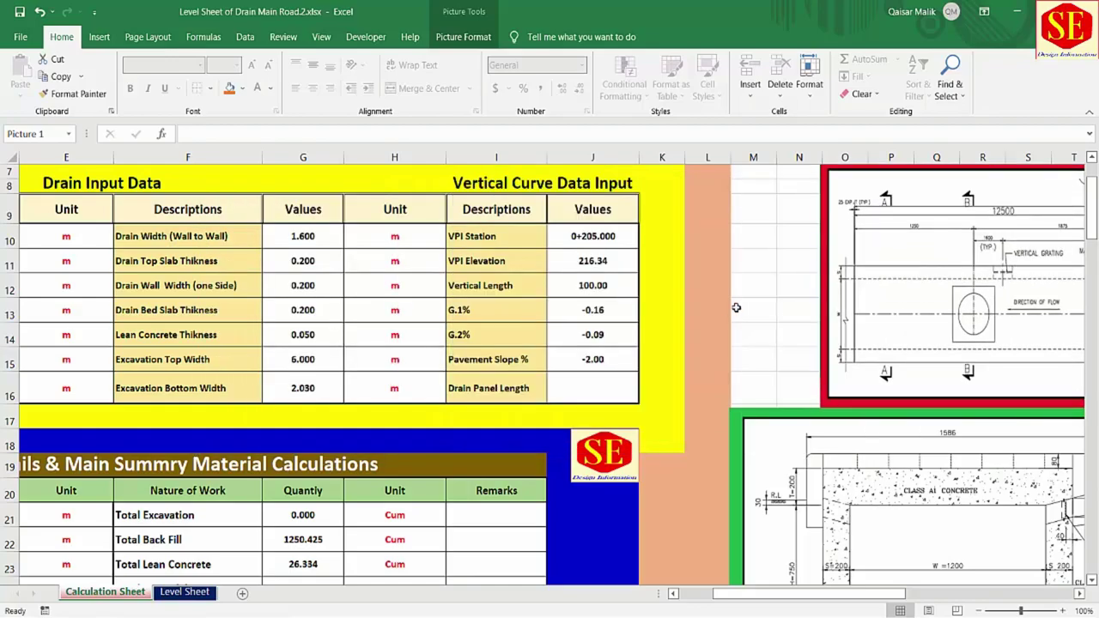
# Step: Try Drain Panel Length values of 15, 20 and 25 in turn
pyautogui.click(597, 390)
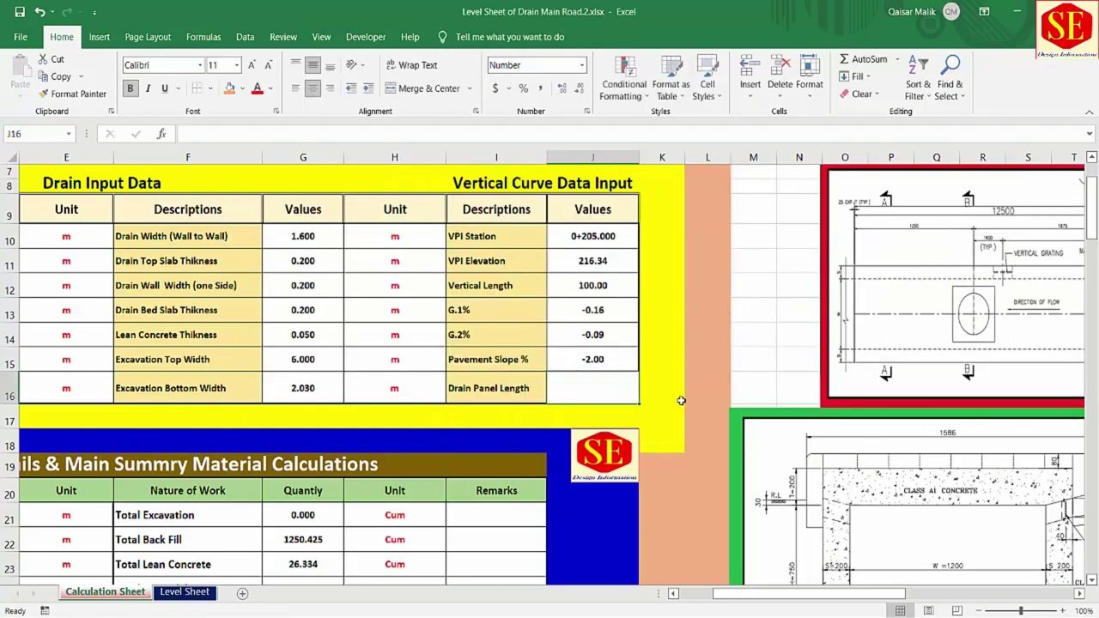
pyautogui.write('15')
pyautogui.press('Return')
pyautogui.click(624, 387)
pyautogui.write('20')
pyautogui.click(624, 388)
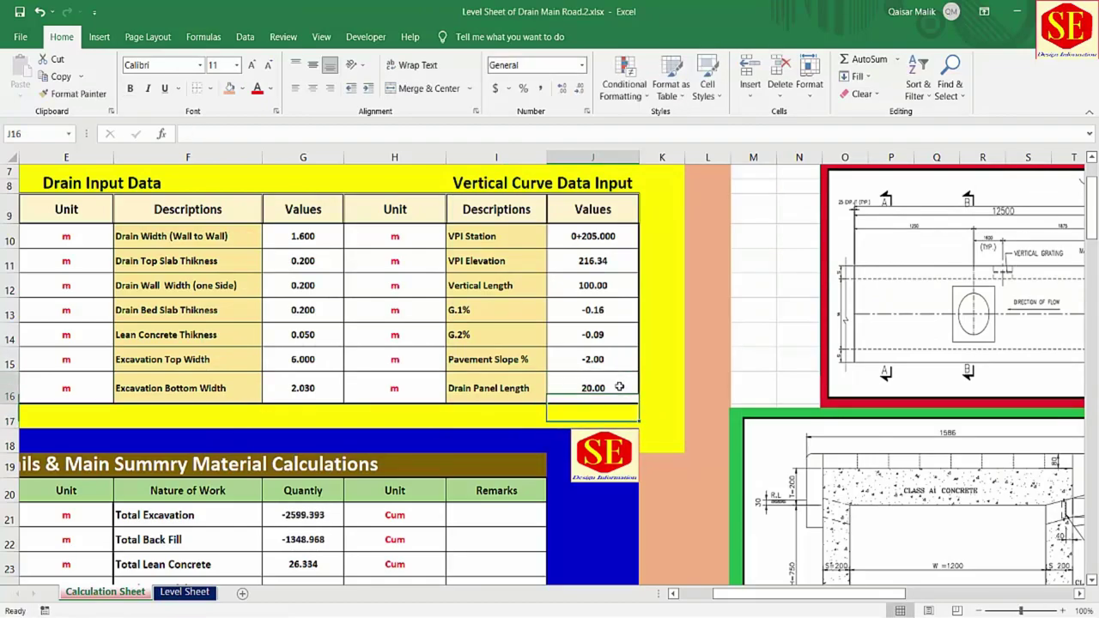
pyautogui.write('25')
pyautogui.press('Return')
# Step: Set the Drain Panel Length to 30
pyautogui.click(620, 387)
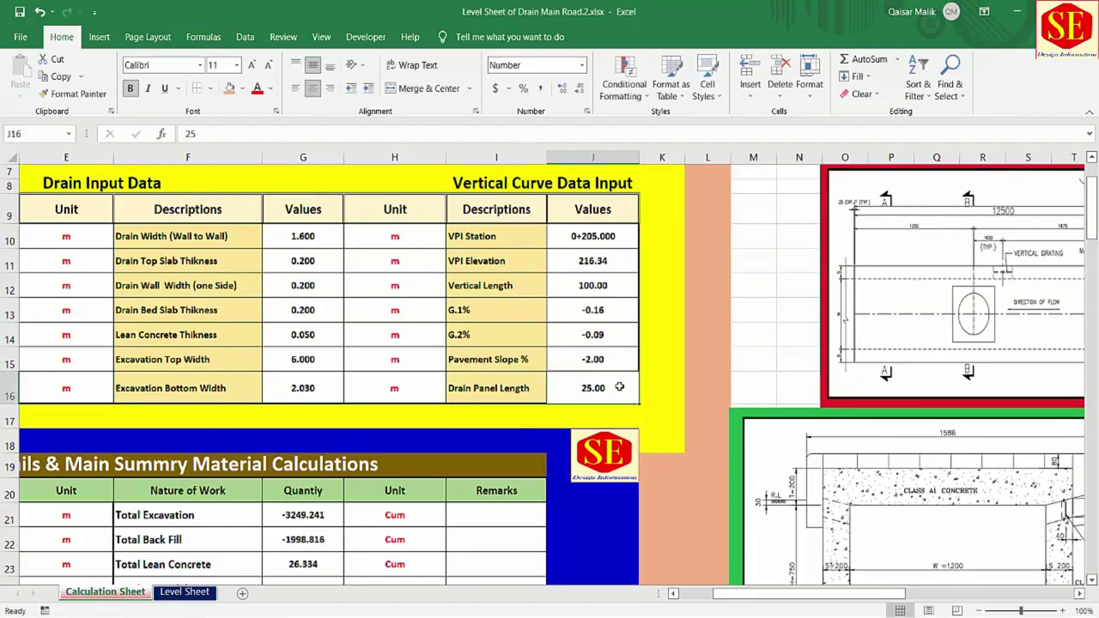
pyautogui.write('30')
pyautogui.press('Return')
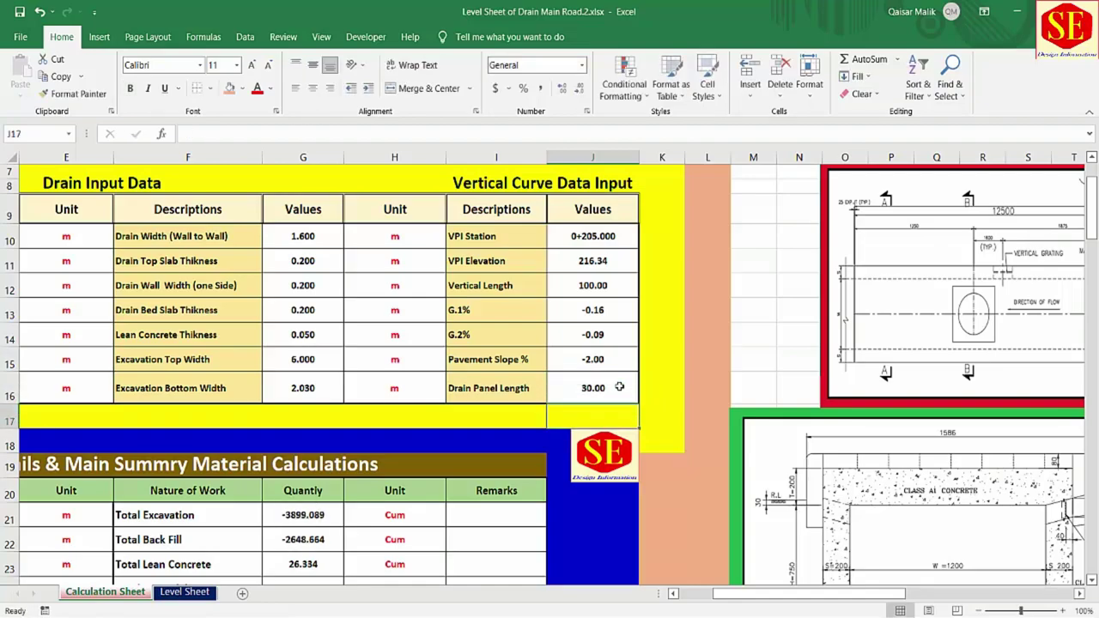
pyautogui.click(590, 379)
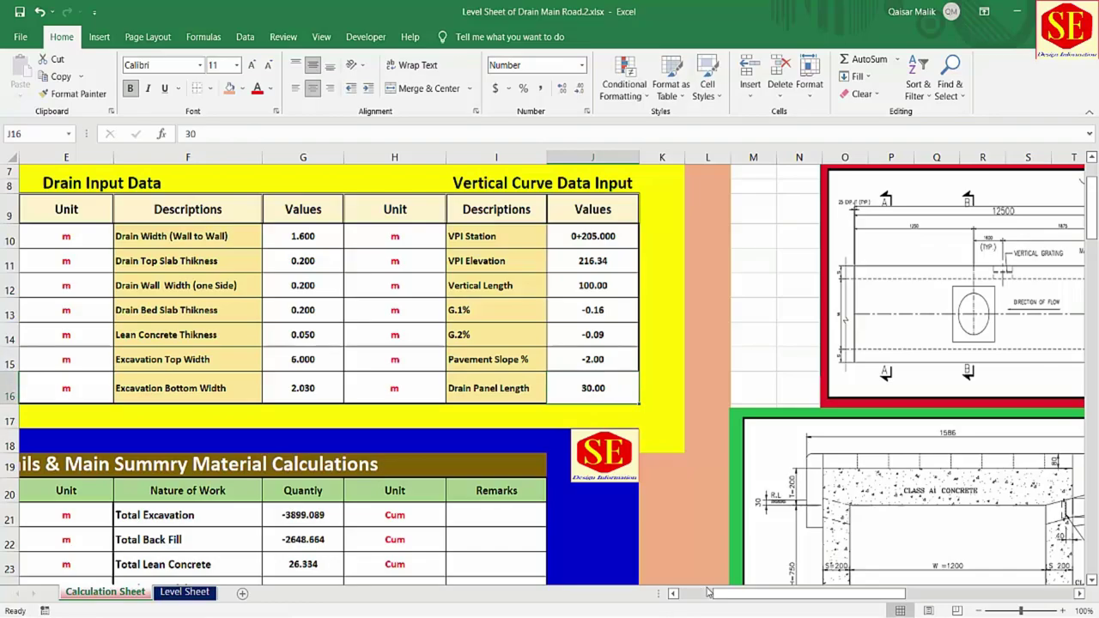
# Step: Examine the drain details, the main material summary, the cement-sand-crush table and the per-panel quantity calculations
pyautogui.moveTo(793, 594); pyautogui.dragTo(761, 539)
pyautogui.scroll(-2, 373, 357)
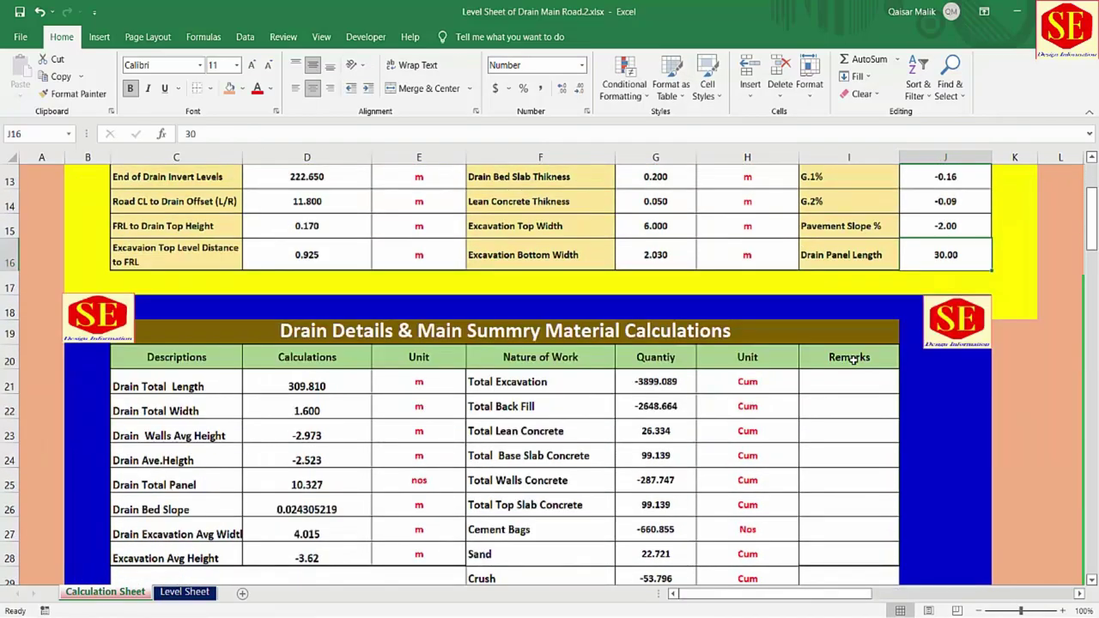
pyautogui.scroll(-4, 448, 478)
pyautogui.scroll(-7, 448, 479)
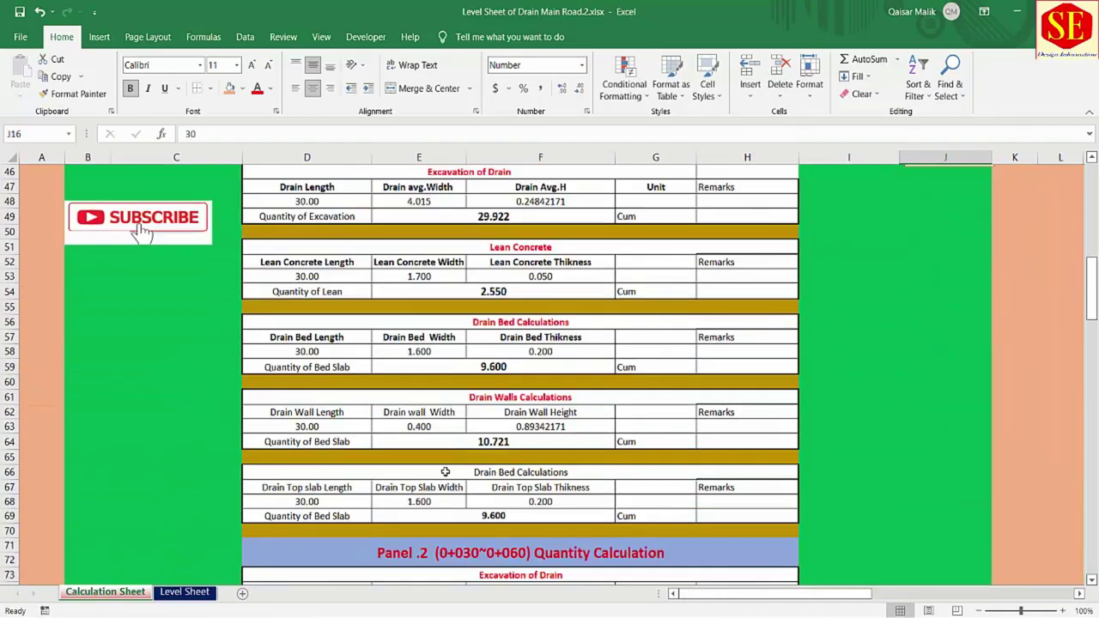
pyautogui.scroll(-3, 518, 425)
pyautogui.scroll(5, 562, 438)
pyautogui.scroll(7, 560, 418)
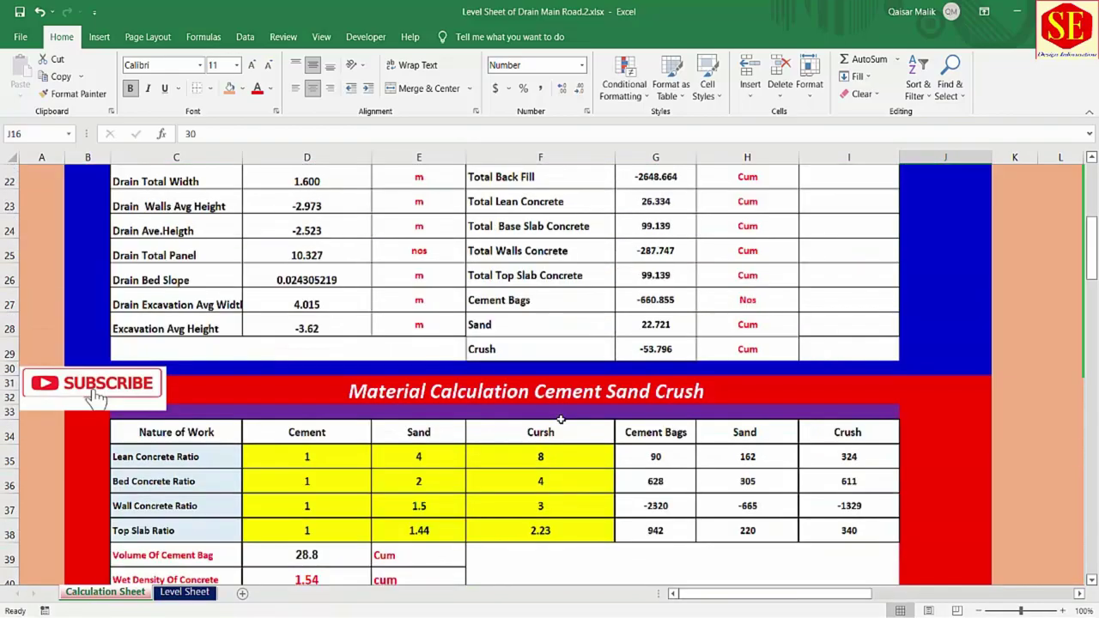
pyautogui.scroll(1, 560, 418)
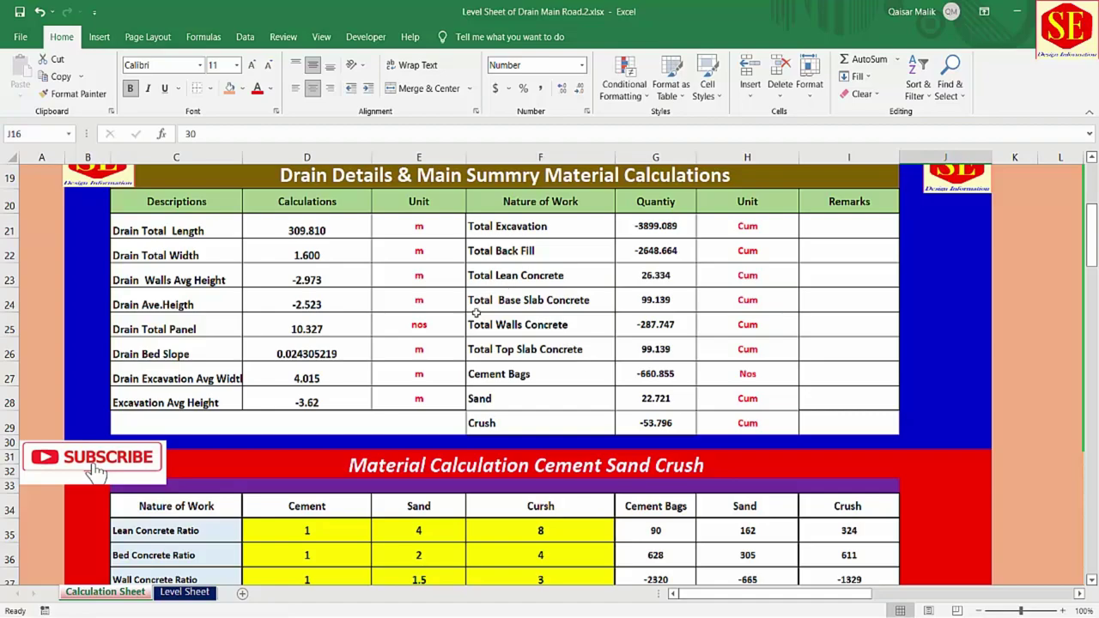
pyautogui.scroll(5, 652, 335)
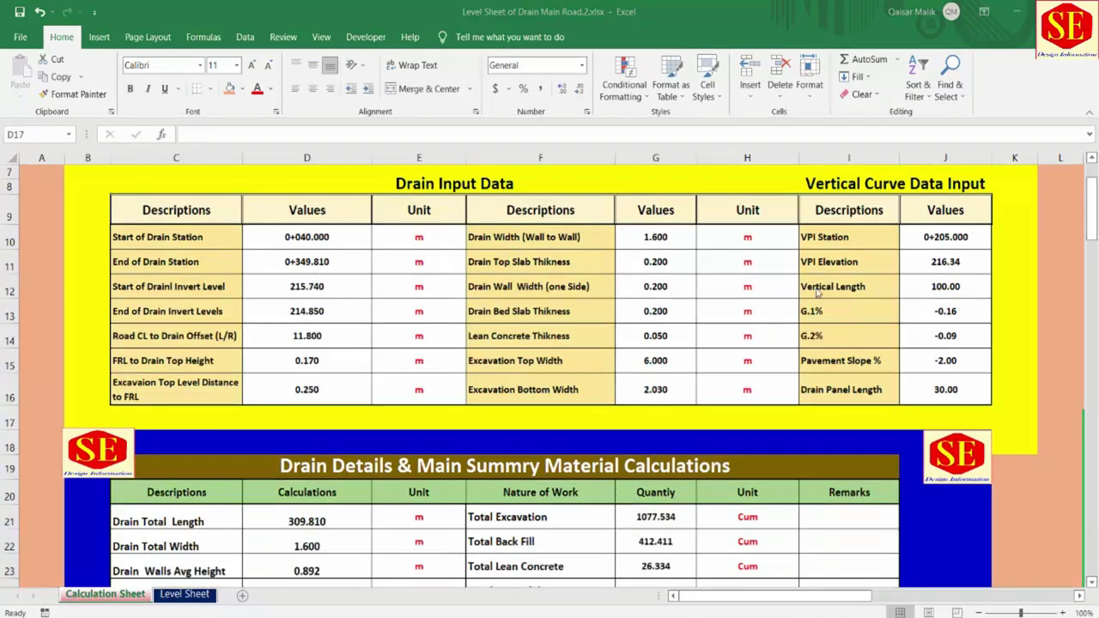
# Step: Review the input data and summary tables, and inspect the Drain Total Length formula and the cells it references
pyautogui.scroll(-3, 885, 282)
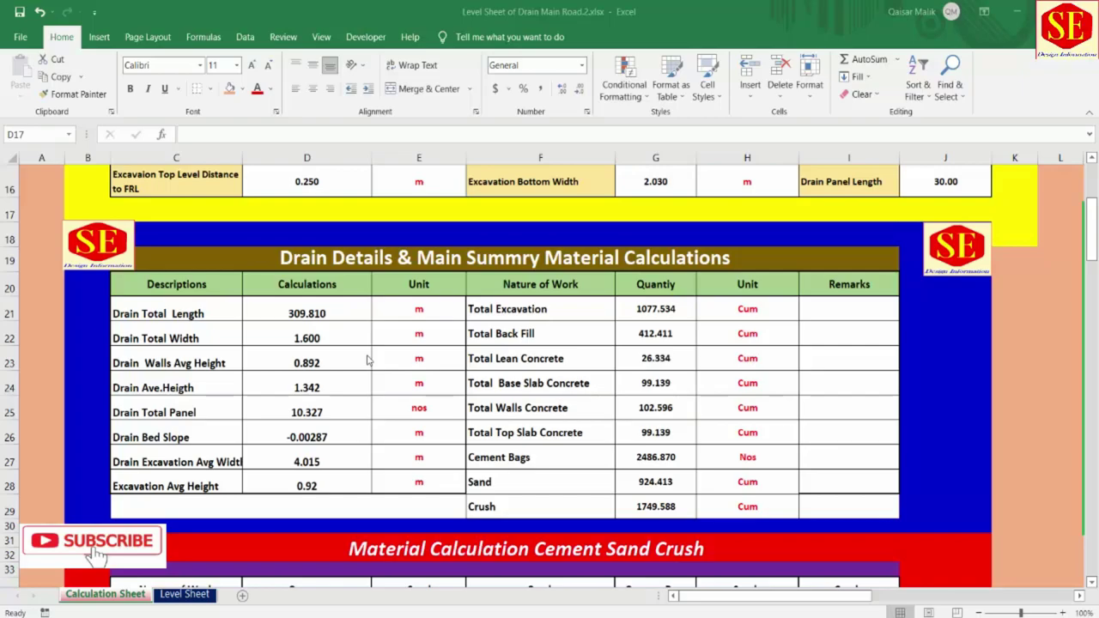
pyautogui.scroll(4, 367, 360)
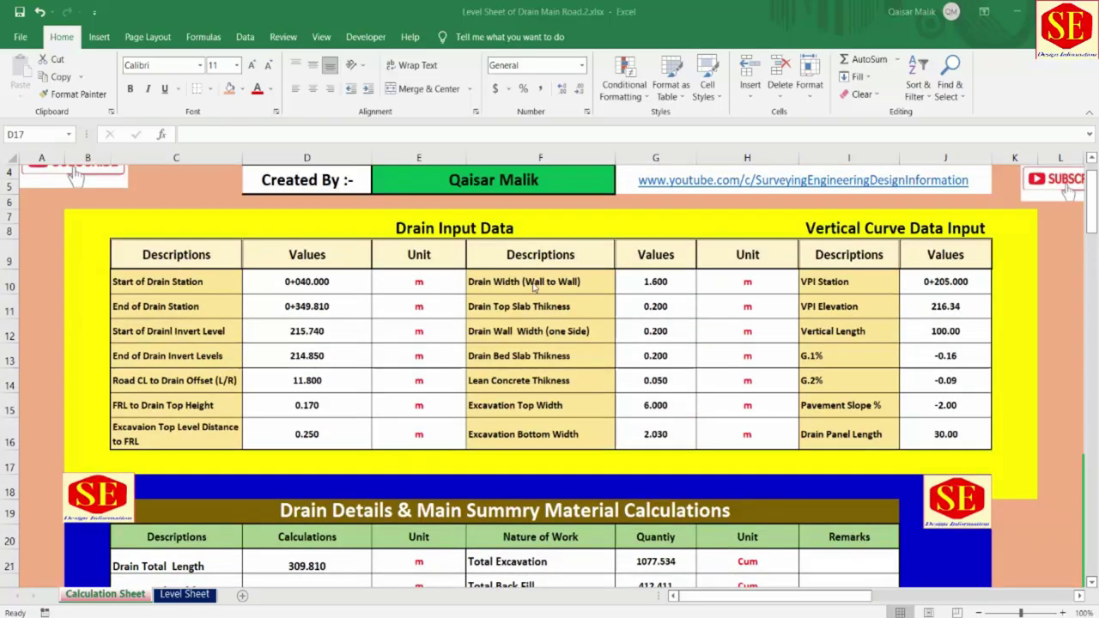
pyautogui.scroll(-4, 480, 386)
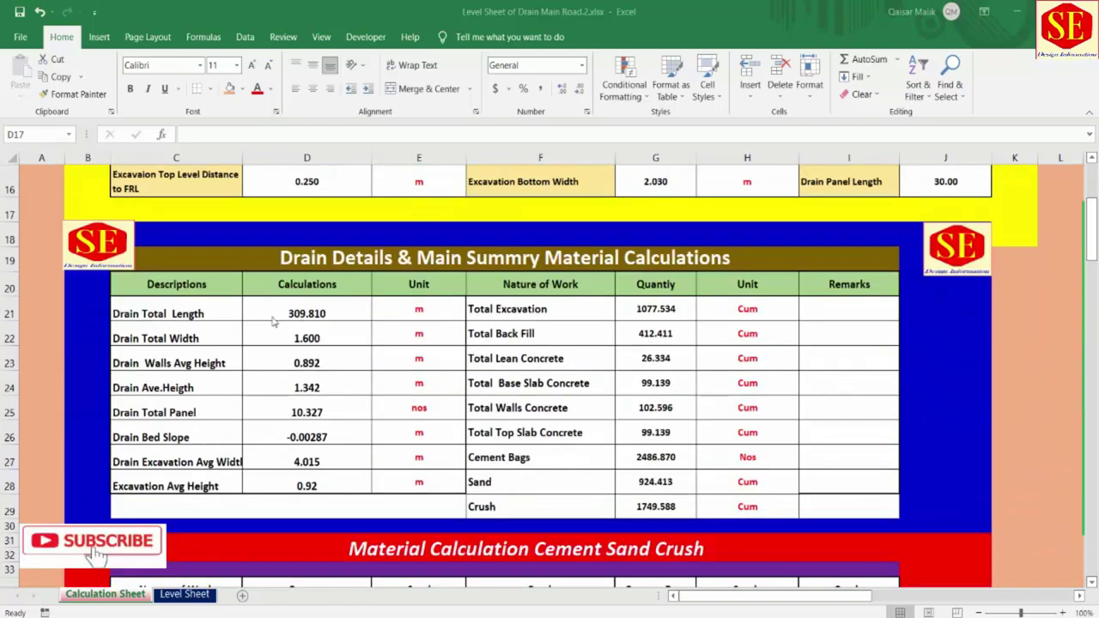
pyautogui.click(311, 312)
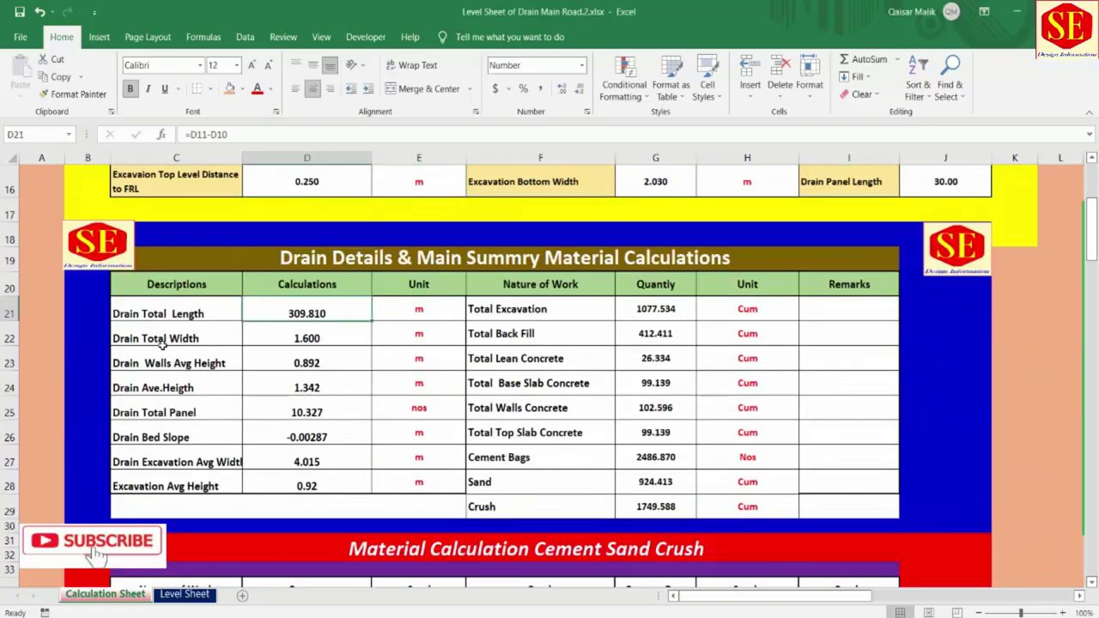
pyautogui.doubleClick(301, 311)
pyautogui.scroll(2, 302, 311)
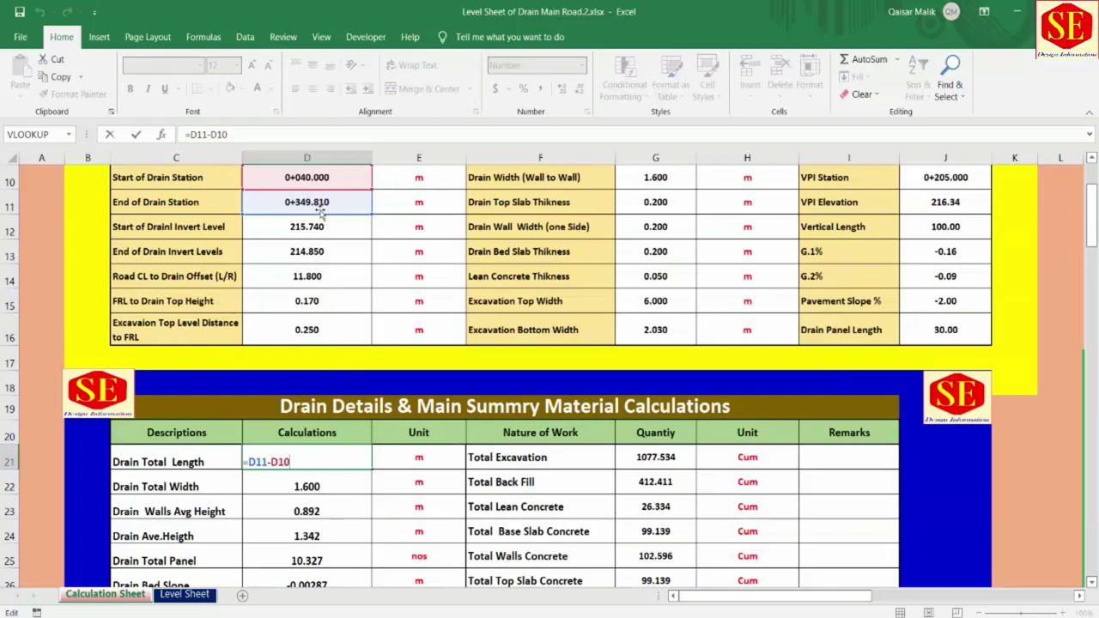
pyautogui.press('Escape')
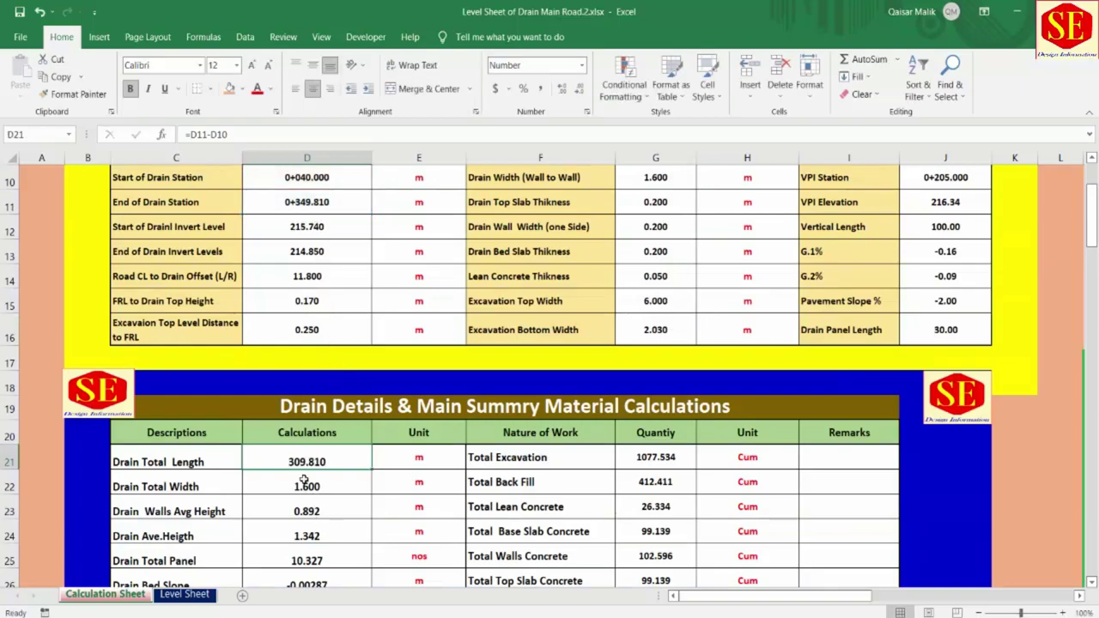
# Step: Inspect the Drain Total Width formula and the drain input cell it references
pyautogui.click(304, 481)
pyautogui.write('=G10')
pyautogui.scroll(1, 702, 237)
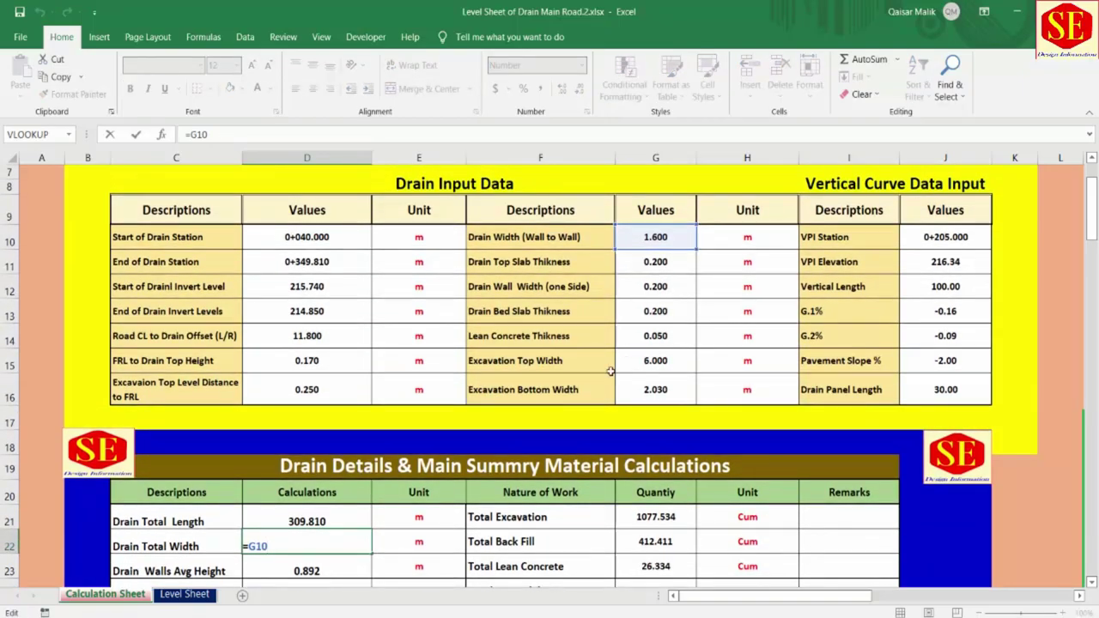
pyautogui.scroll(-2, 702, 238)
pyautogui.hotkey('ctrl', 'Return')
# Step: Inspect the averaging formula behind the Drain Walls Avg Height value
pyautogui.click(277, 438)
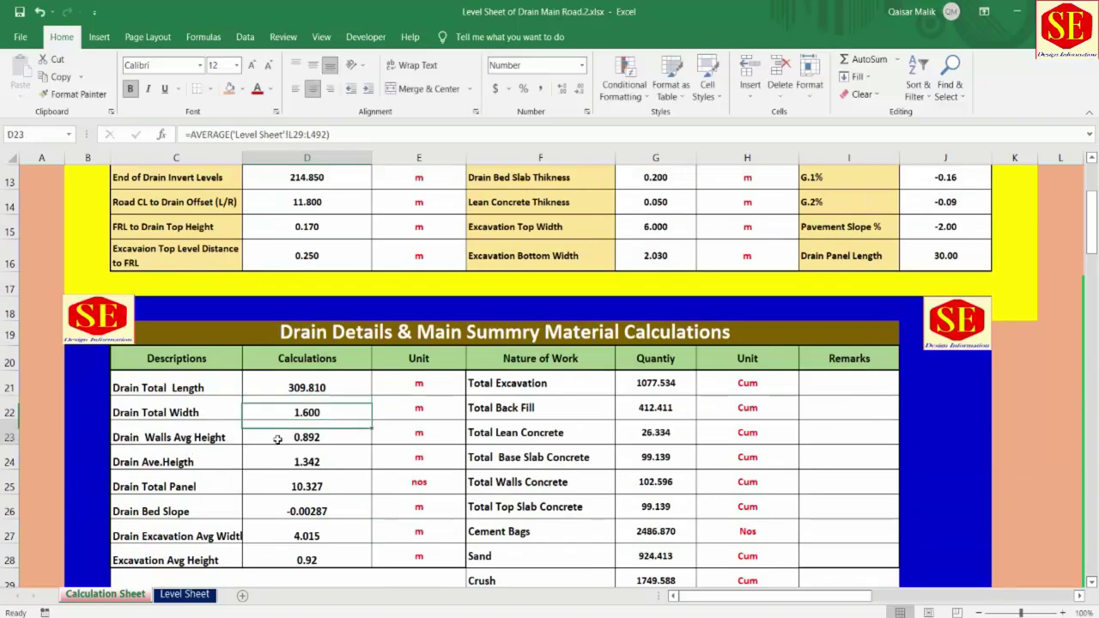
pyautogui.doubleClick(281, 435)
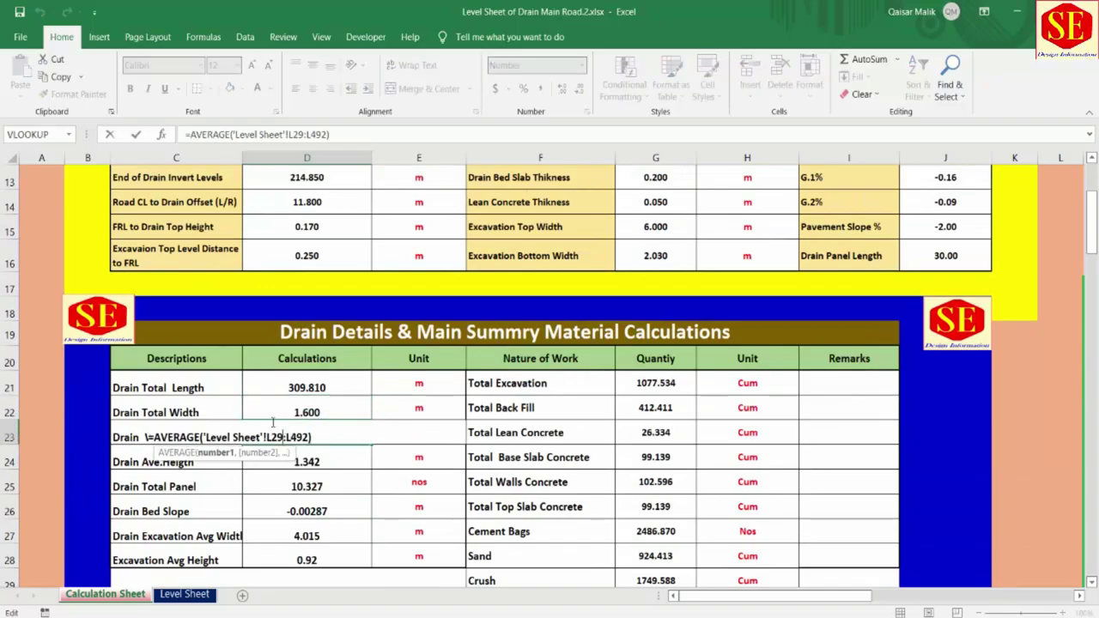
pyautogui.press('Escape')
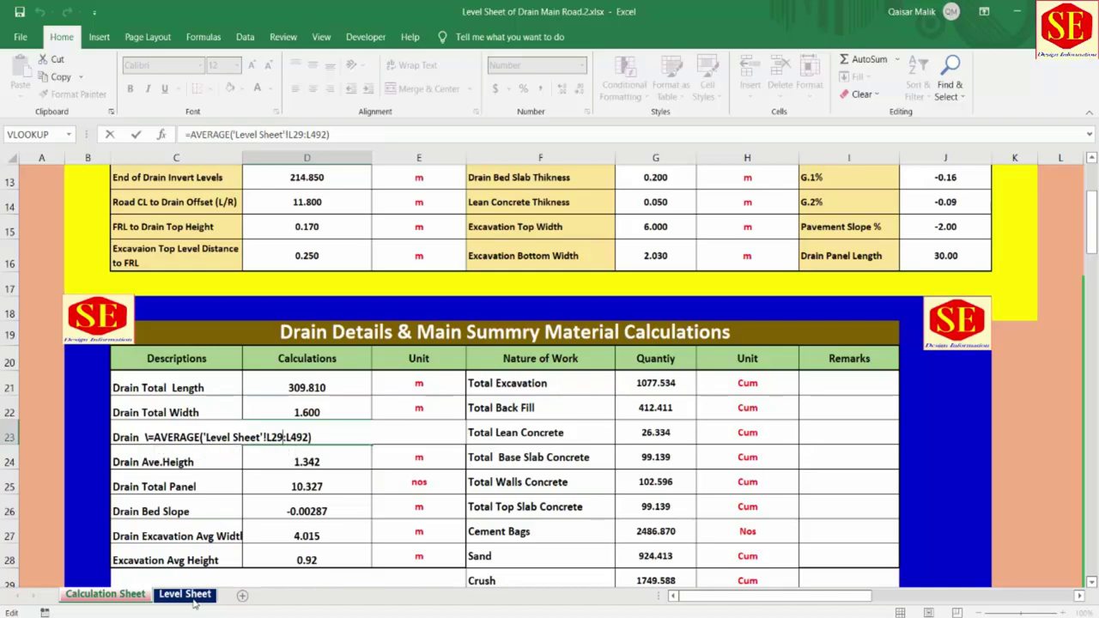
# Step: Go to the Drain Walls Height column of the Level Sheet, and move the cross-section picture away from it
pyautogui.click(194, 601)
pyautogui.scroll(-5, 926, 524)
pyautogui.moveTo(808, 599); pyautogui.dragTo(873, 599)
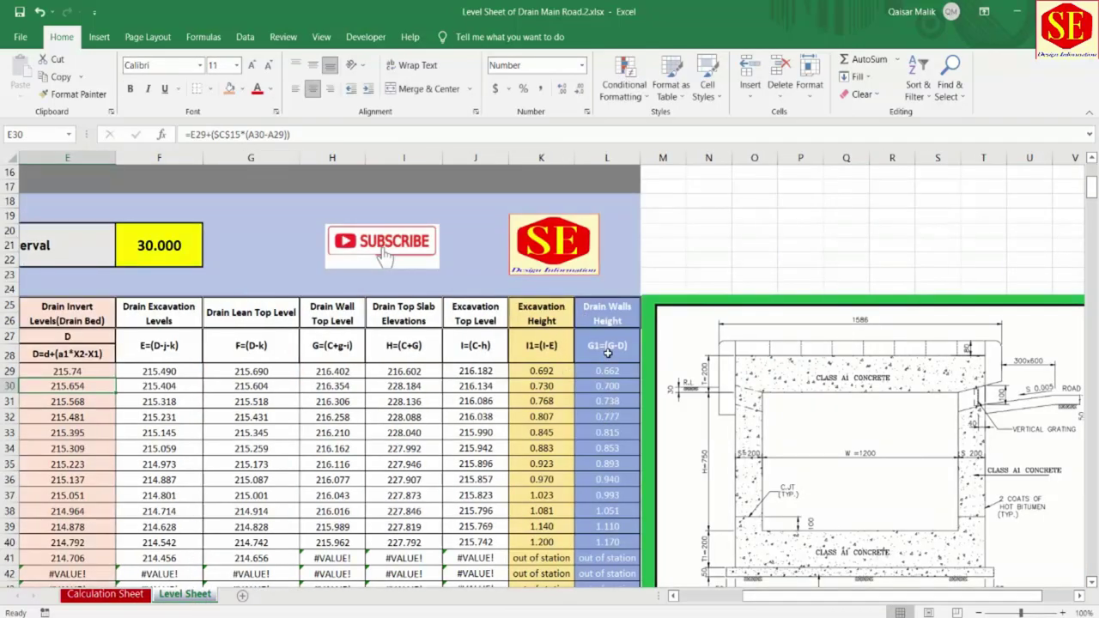
pyautogui.moveTo(704, 325); pyautogui.dragTo(826, 325)
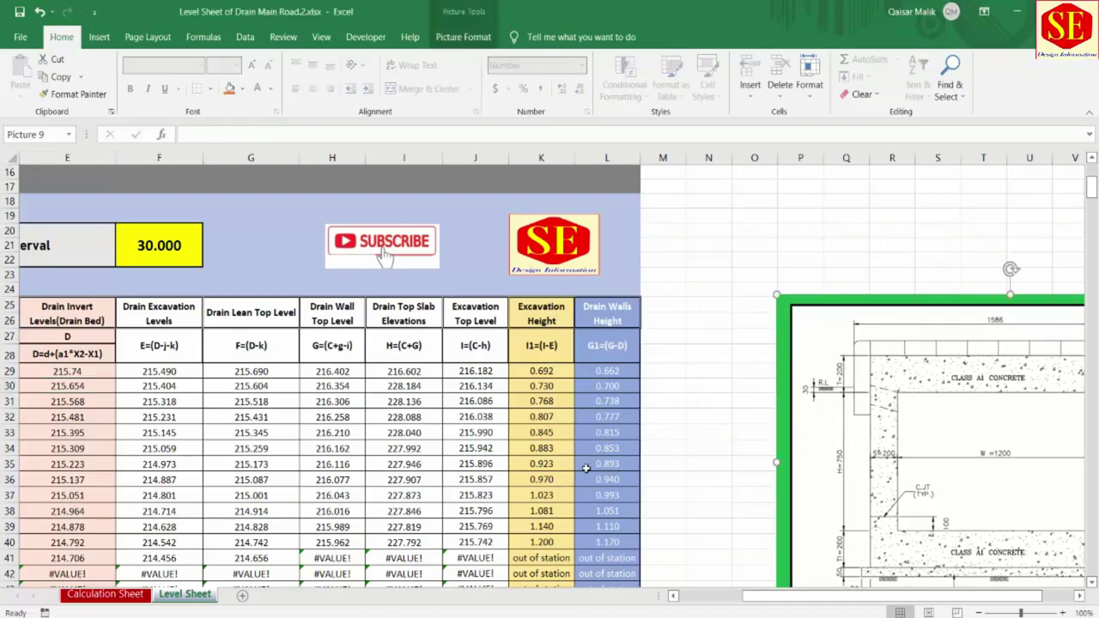
# Step: Return to the Calculation Sheet and inspect the Drain Ave. Height formula and the slab, lean concrete and wall height cells it references
pyautogui.click(105, 594)
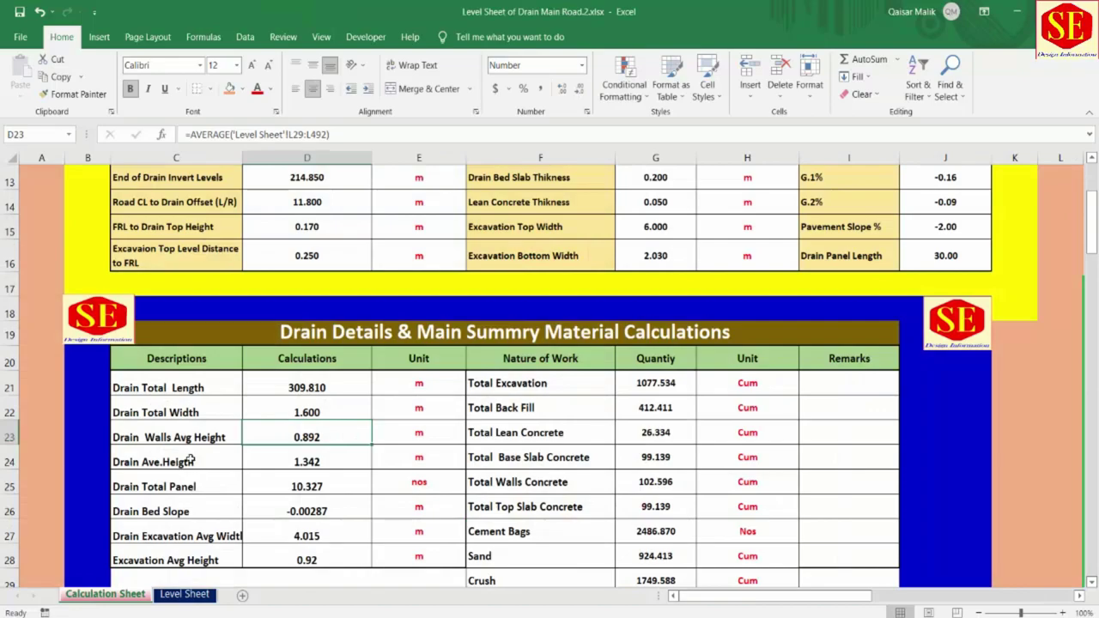
pyautogui.click(157, 461)
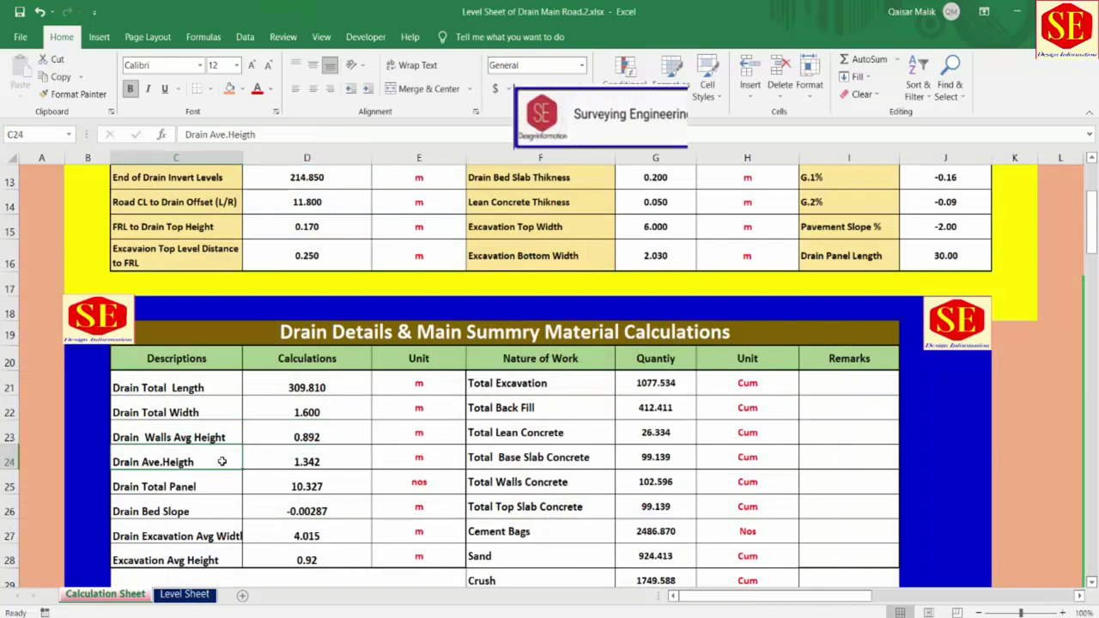
pyautogui.doubleClick(300, 457)
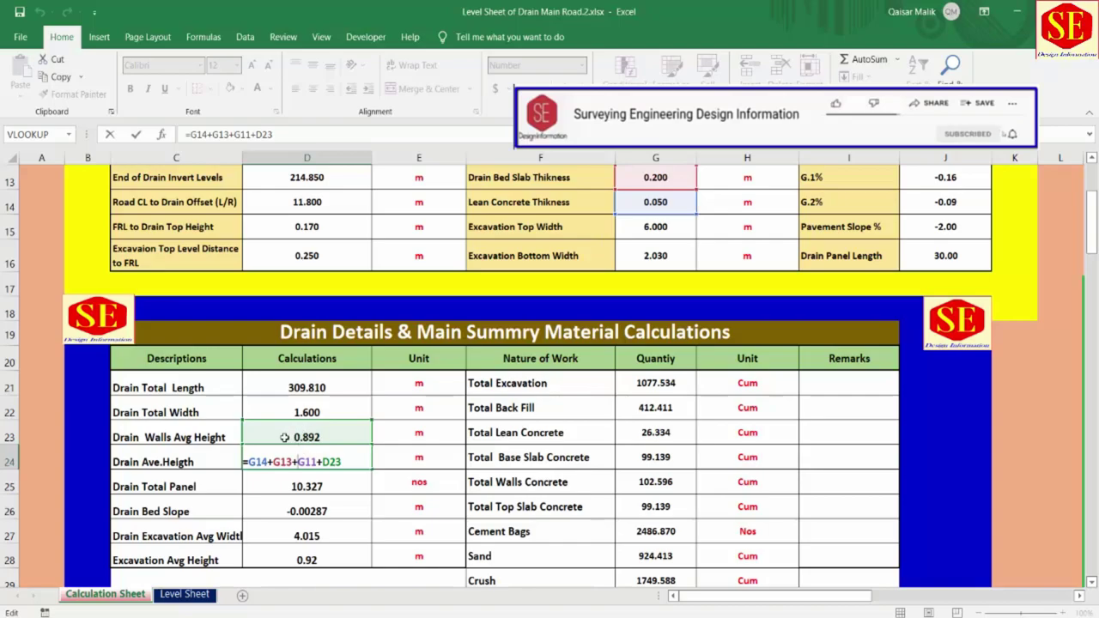
pyautogui.scroll(2, 687, 436)
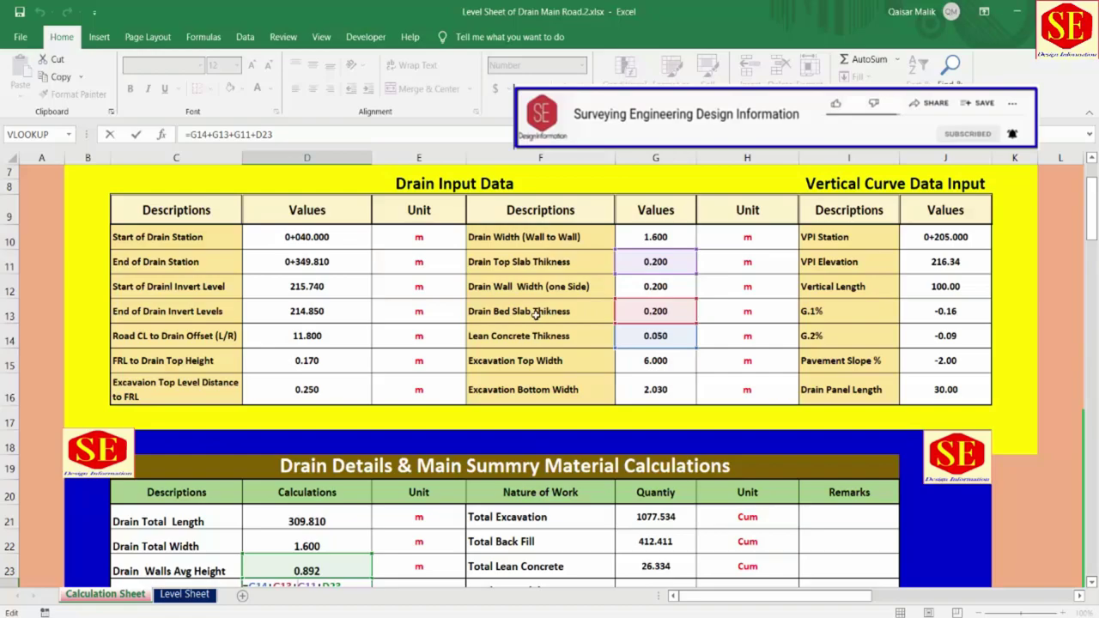
pyautogui.scroll(-2, 462, 373)
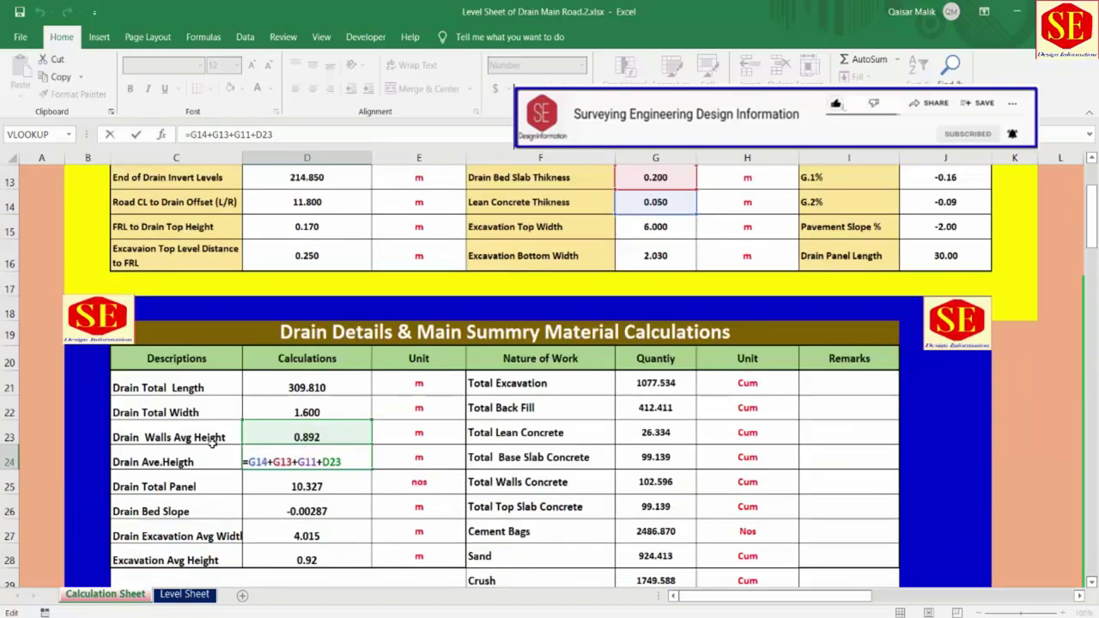
pyautogui.press('Return')
pyautogui.click(296, 461)
pyautogui.scroll(-1, 226, 487)
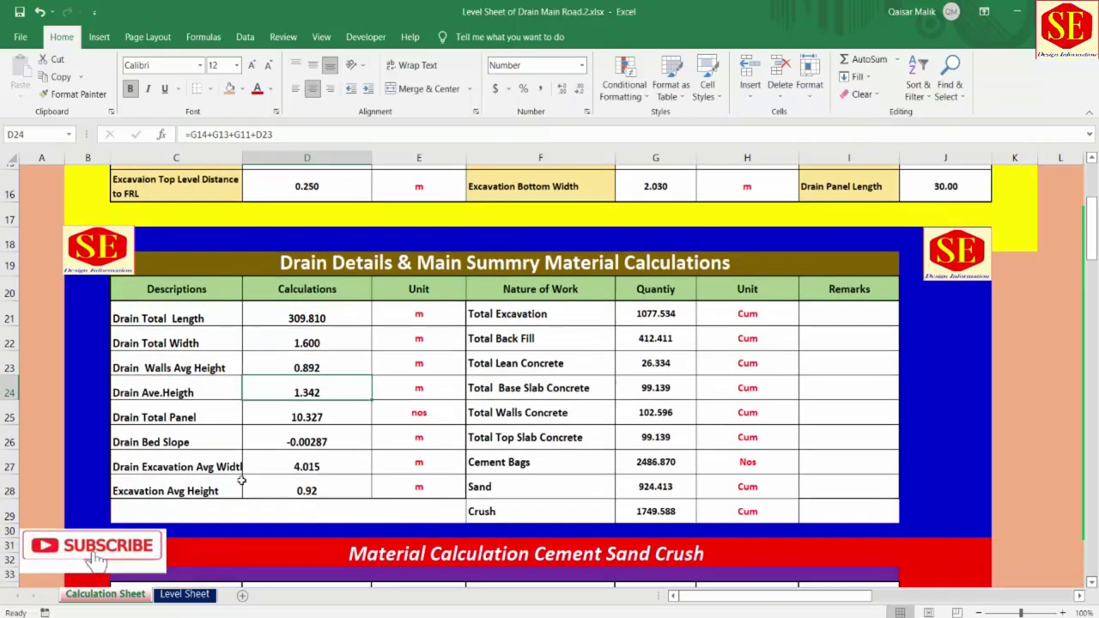
# Step: Inspect the Drain Total Panel formula and the Drain Panel Length input it divides by
pyautogui.click(135, 409)
pyautogui.click(263, 405)
pyautogui.scroll(2, 950, 297)
pyautogui.click(952, 333)
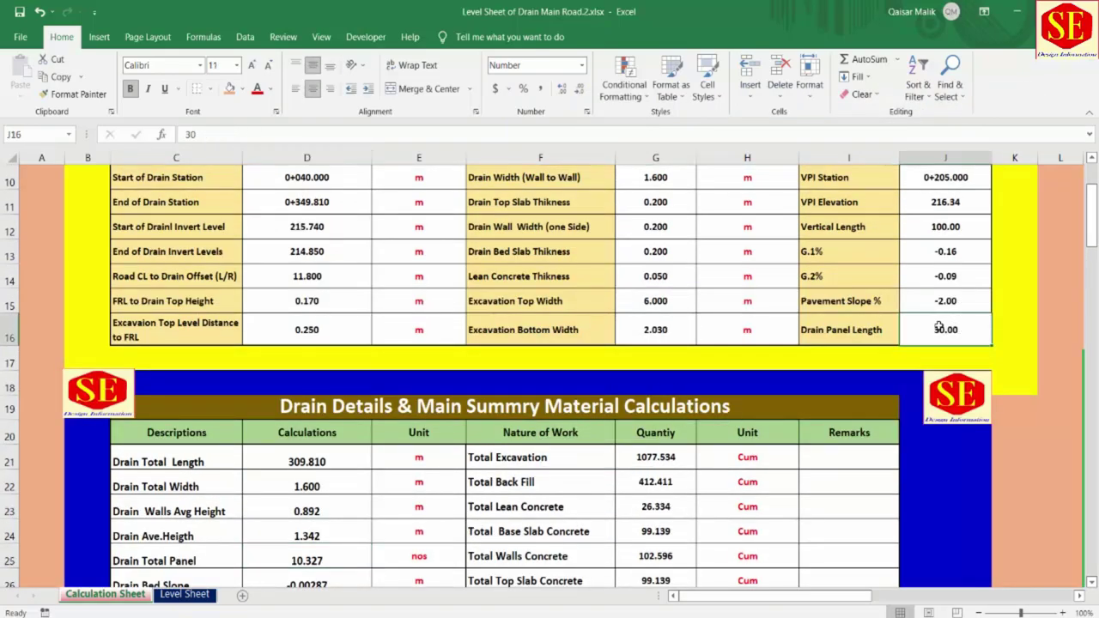
pyautogui.click(352, 462)
pyautogui.scroll(-2, 360, 462)
pyautogui.click(318, 411)
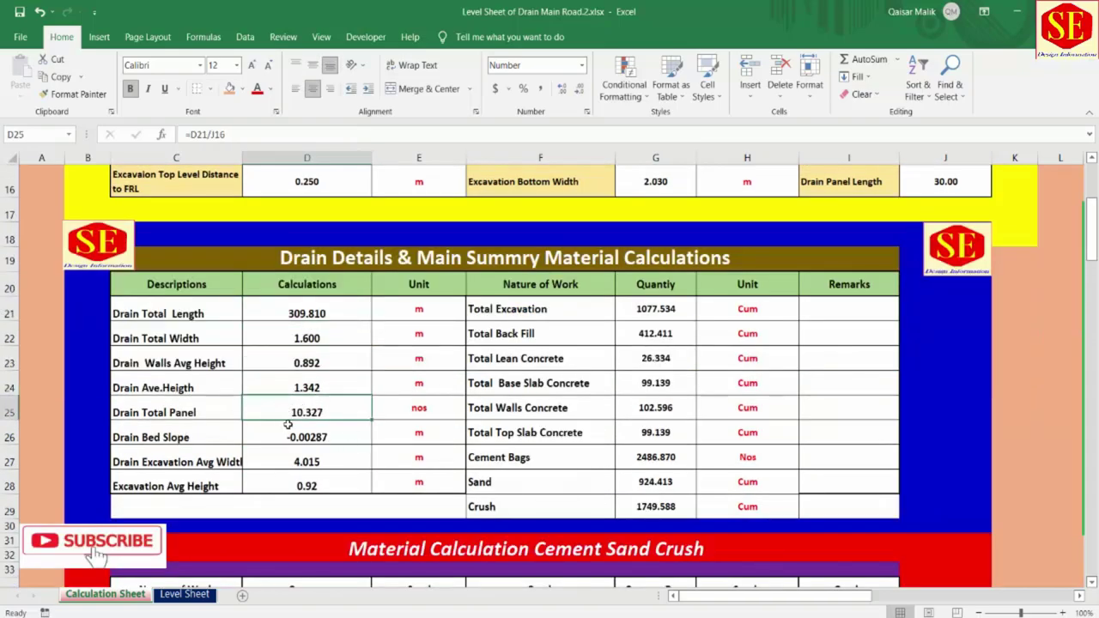
pyautogui.doubleClick(343, 413)
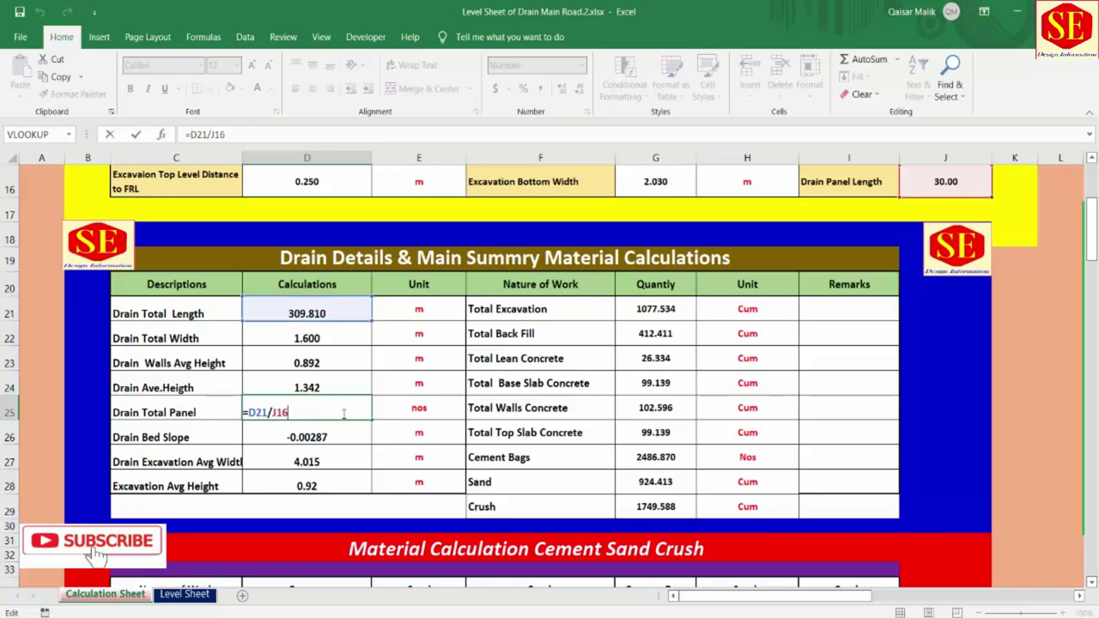
pyautogui.press('Escape')
# Step: Inspect the Drain Bed Slope formula and trace its invert level and total length references
pyautogui.click(283, 441)
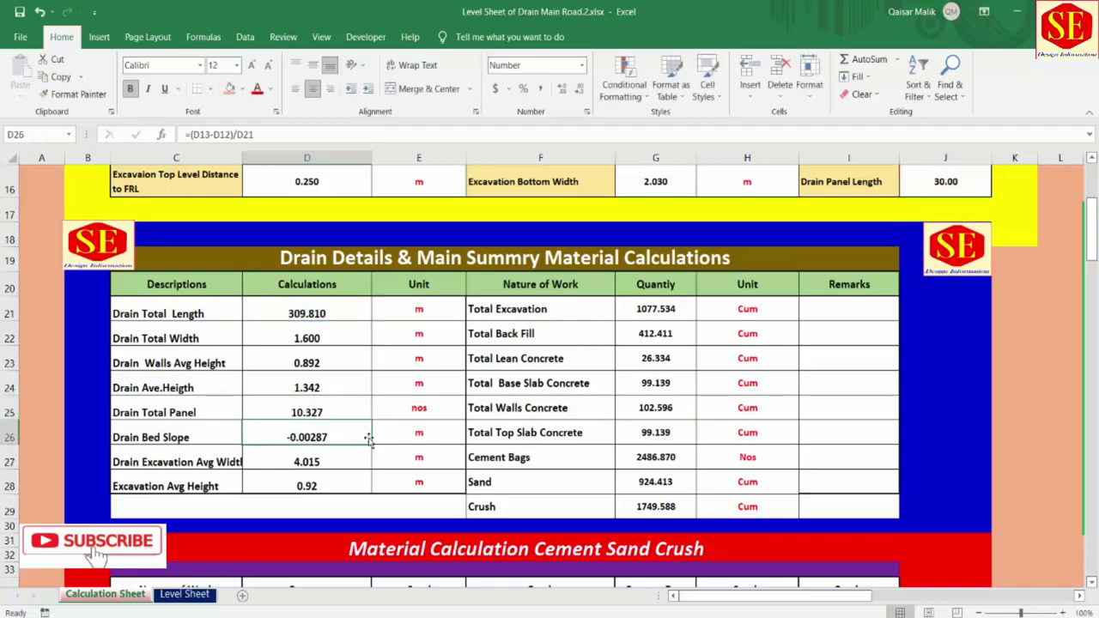
pyautogui.doubleClick(328, 429)
pyautogui.scroll(2, 328, 387)
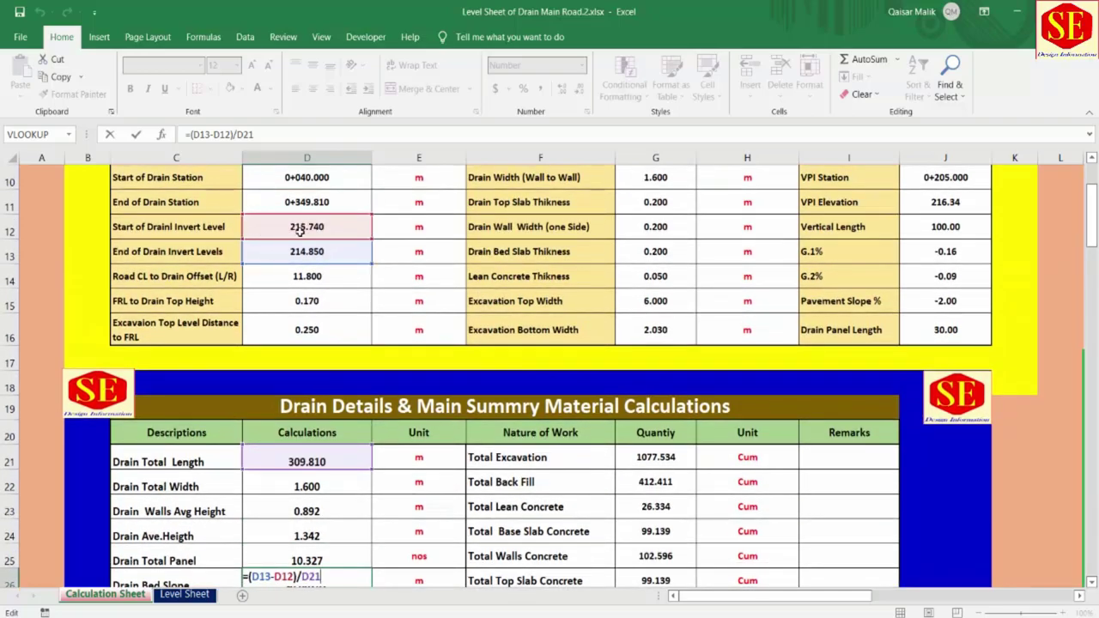
pyautogui.scroll(1, 324, 251)
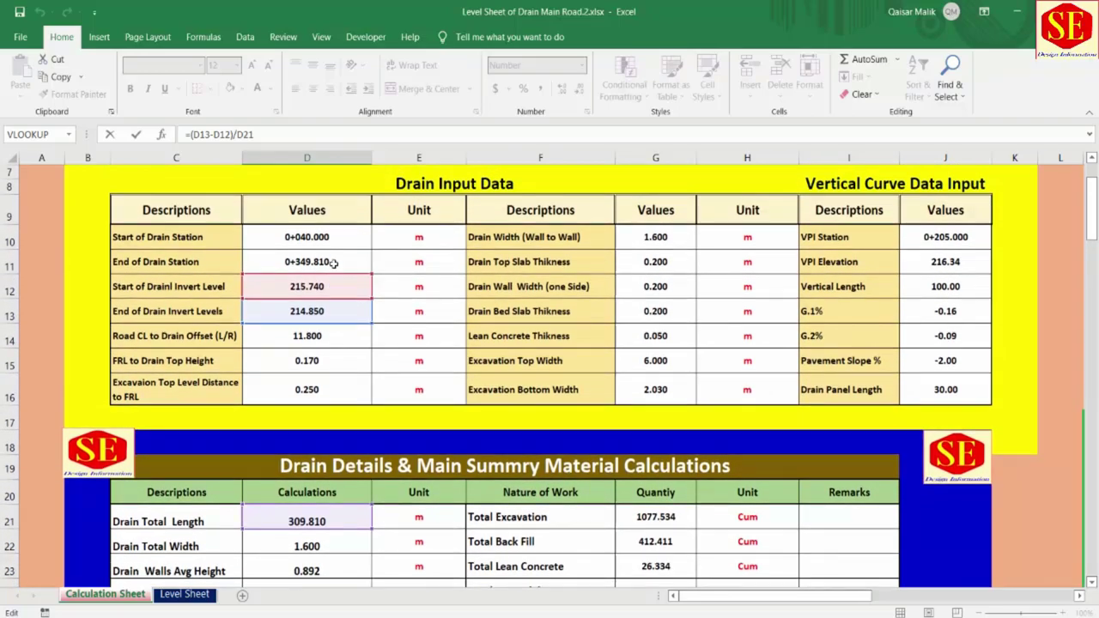
pyautogui.scroll(-2, 317, 534)
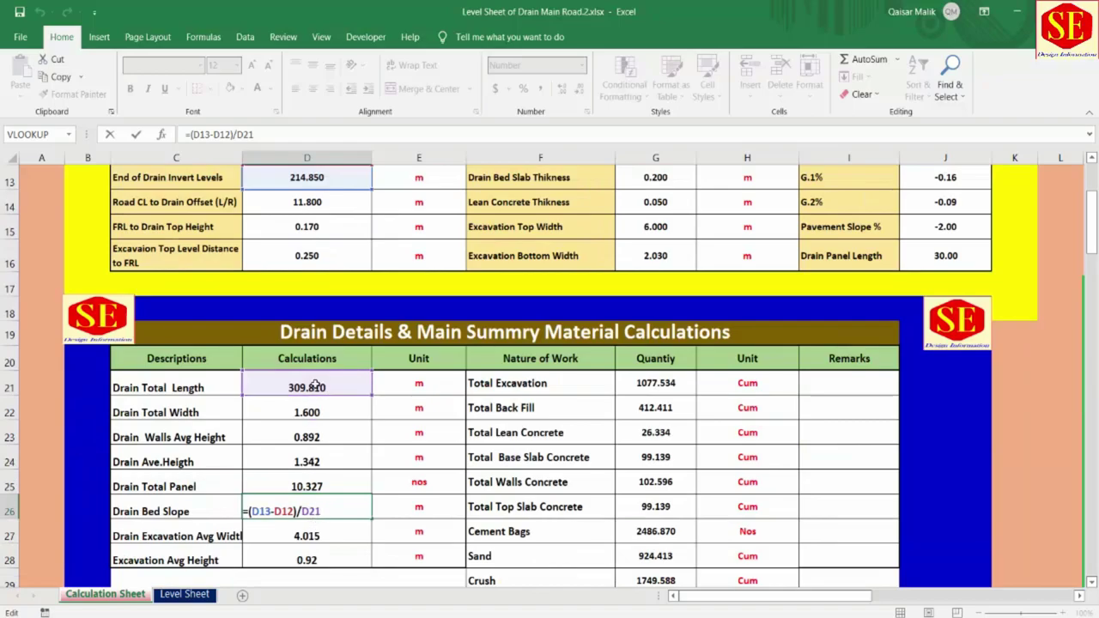
pyautogui.scroll(-2, 326, 452)
pyautogui.hotkey('ctrl', 'Return')
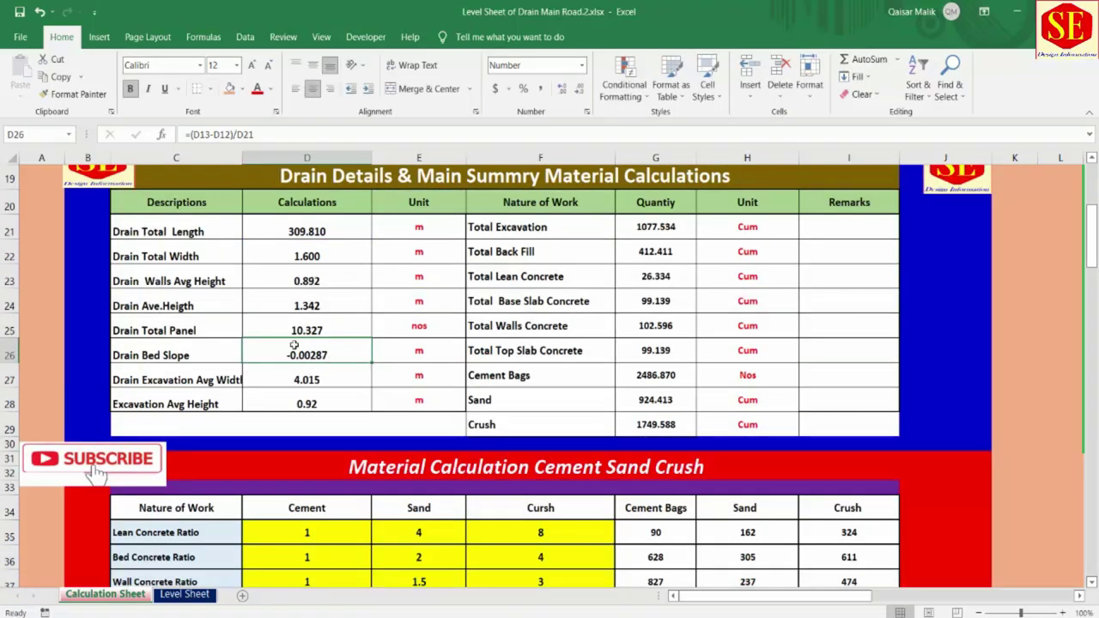
# Step: Inspect the Drain Excavation Avg Width formula and the excavation top and bottom width inputs it averages
pyautogui.click(203, 379)
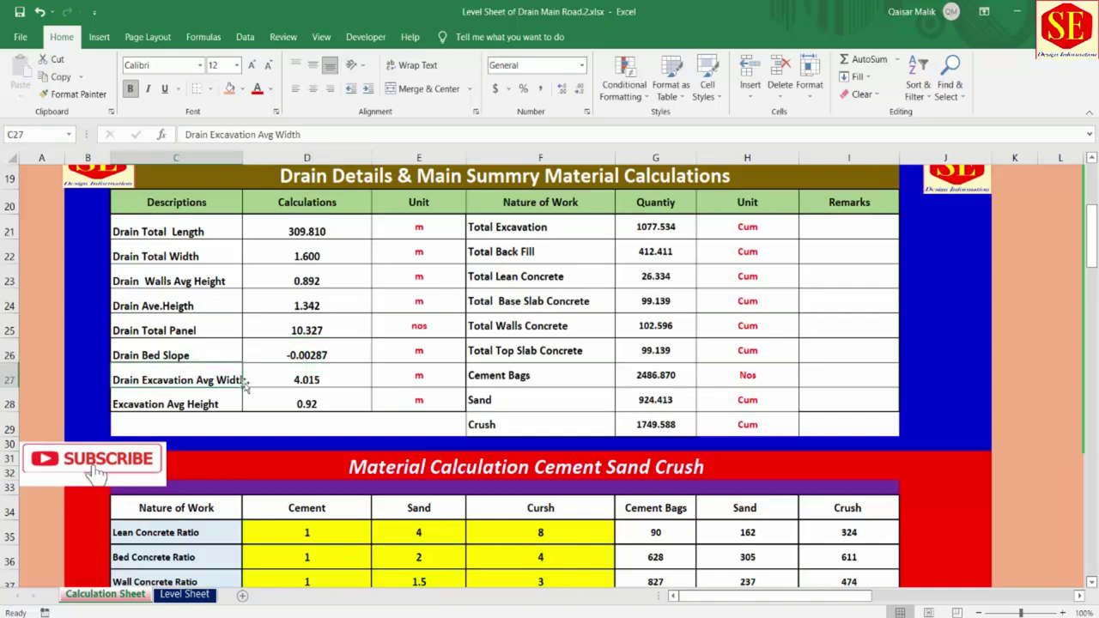
pyautogui.doubleClick(296, 379)
pyautogui.scroll(2, 661, 221)
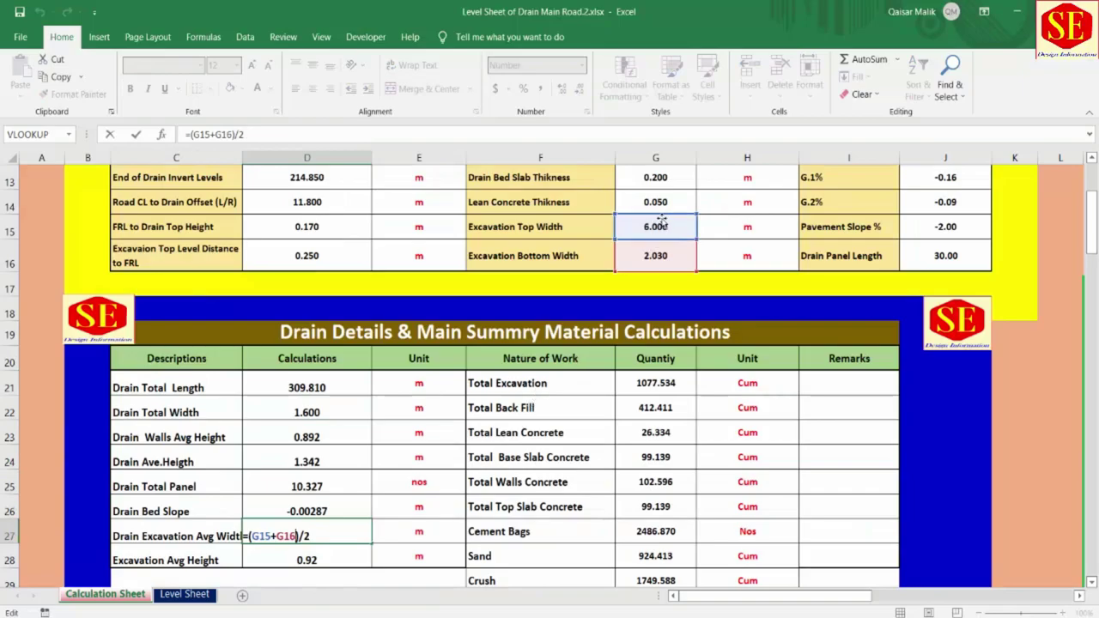
pyautogui.scroll(-2, 656, 250)
pyautogui.press('Escape')
# Step: Inspect the Excavation Avg Height averaging formula and check its source column on the Level Sheet
pyautogui.click(167, 400)
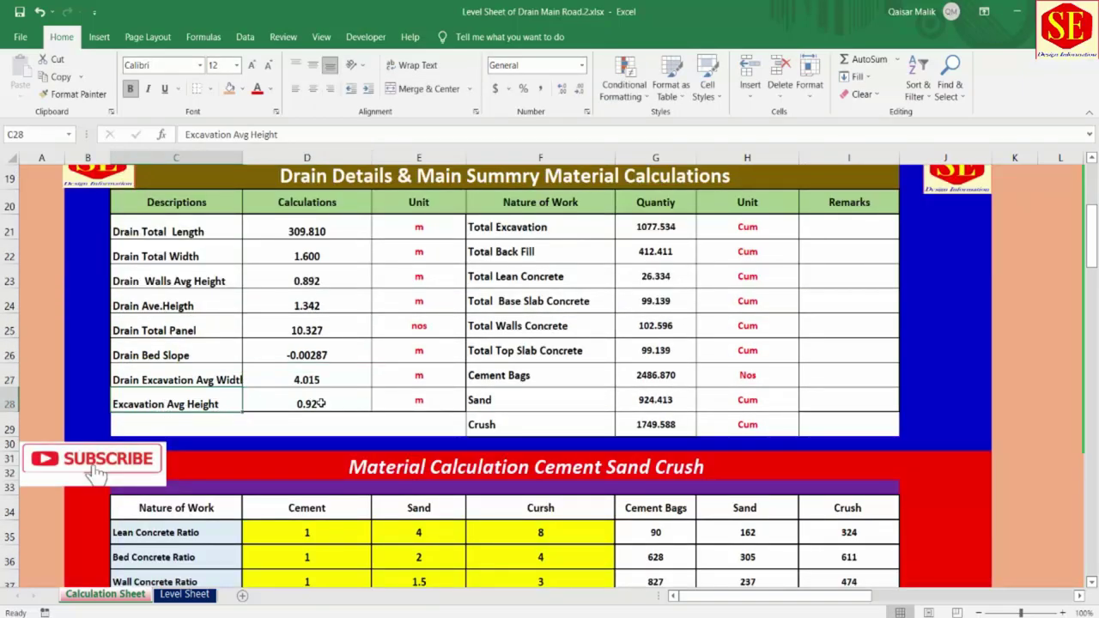
pyautogui.doubleClick(323, 403)
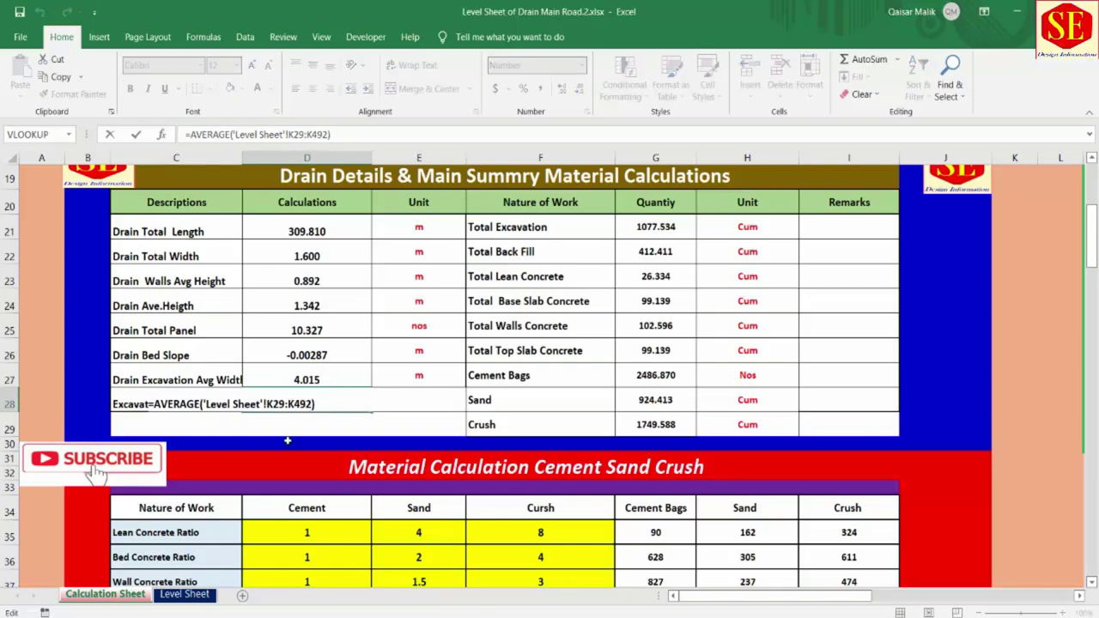
pyautogui.click(184, 594)
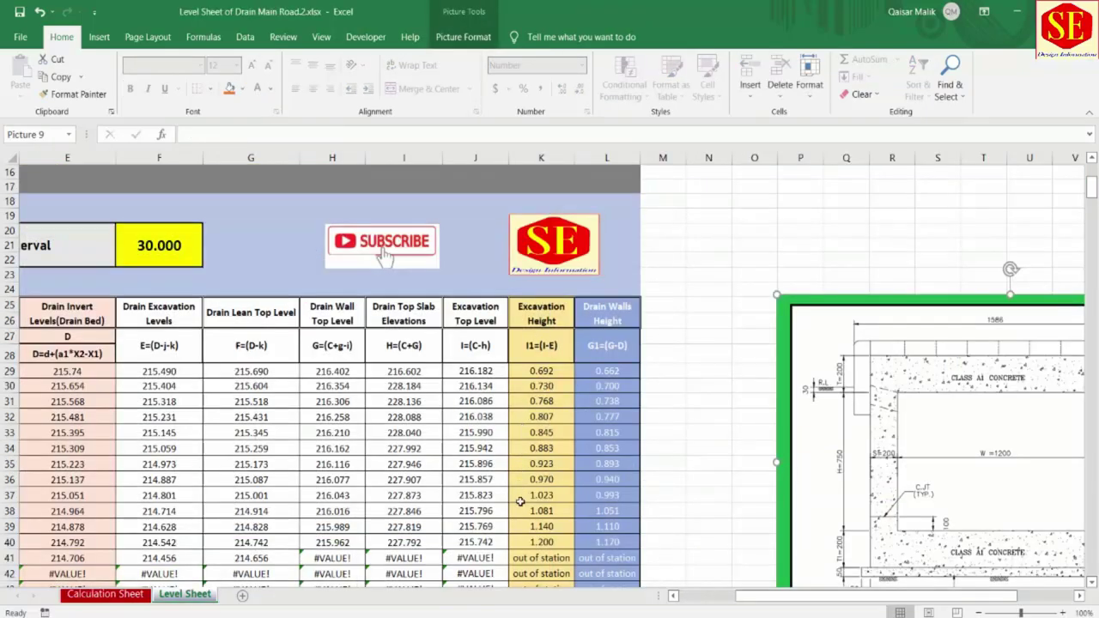
pyautogui.click(105, 594)
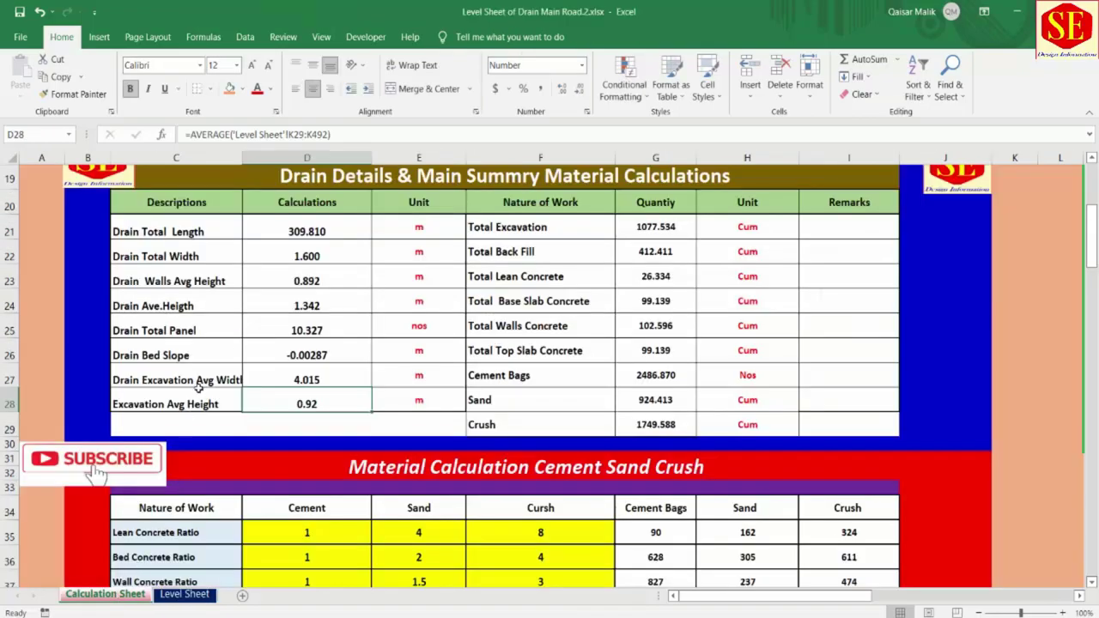
# Step: Inspect the Total Excavation sum formula and trace its first reference to the Panel 1 excavation quantity
pyautogui.click(516, 230)
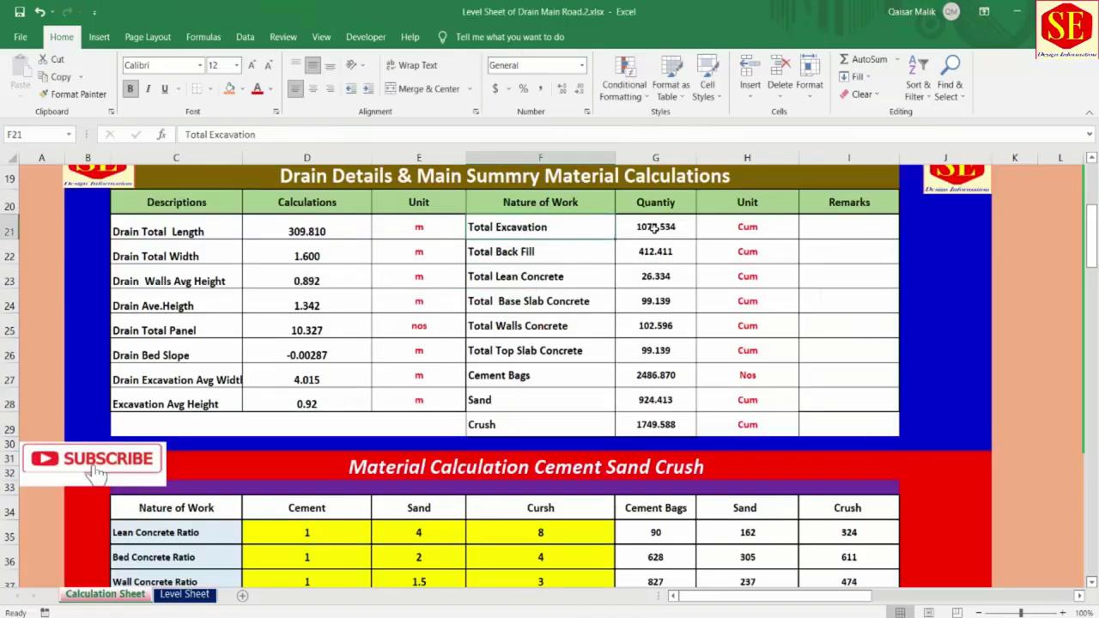
pyautogui.click(658, 225)
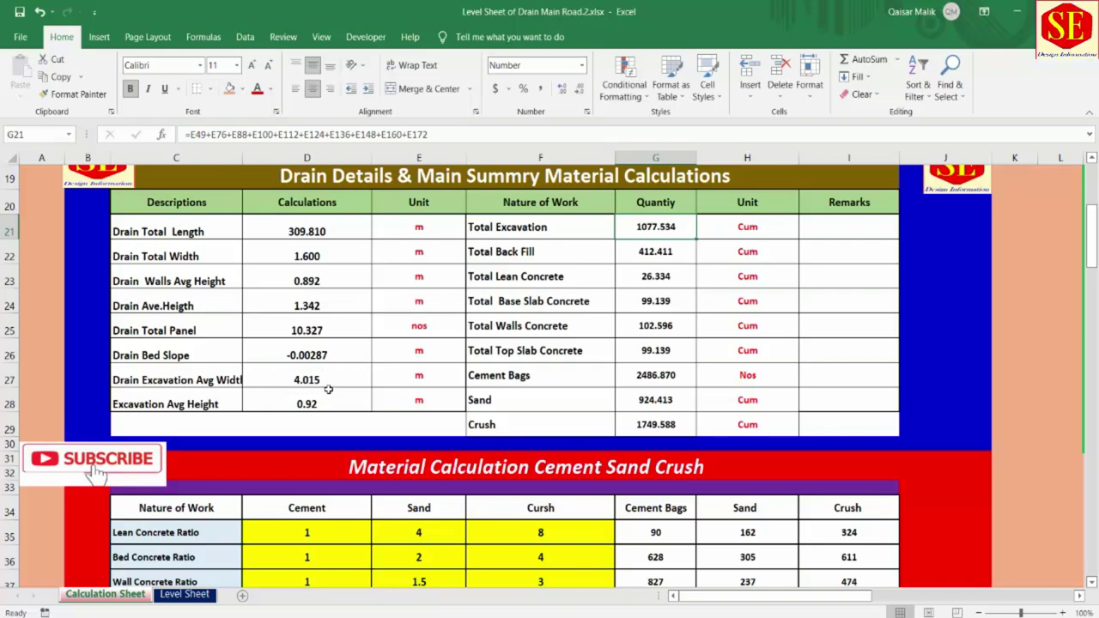
pyautogui.doubleClick(653, 226)
pyautogui.scroll(-8, 636, 301)
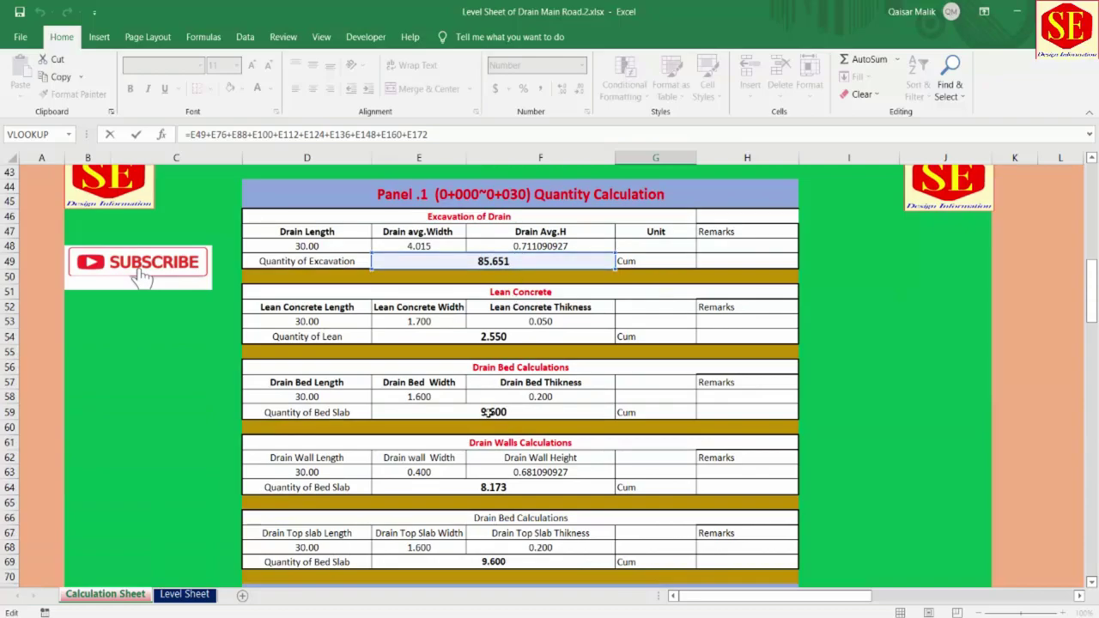
pyautogui.scroll(7, 487, 412)
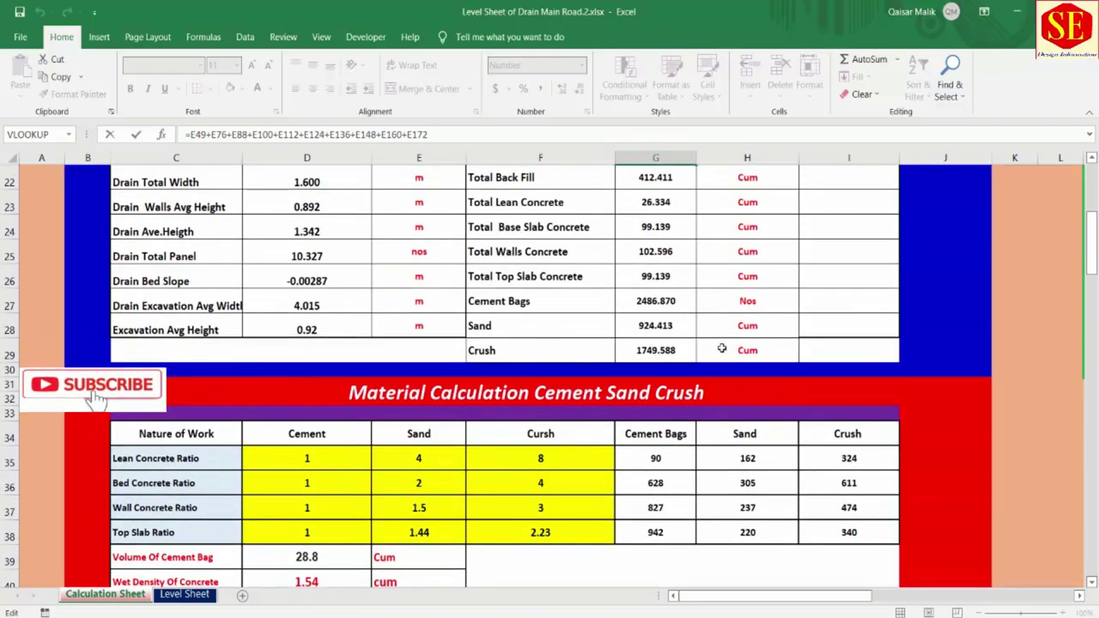
pyautogui.scroll(2, 718, 329)
pyautogui.hotkey('ctrl', 'Return')
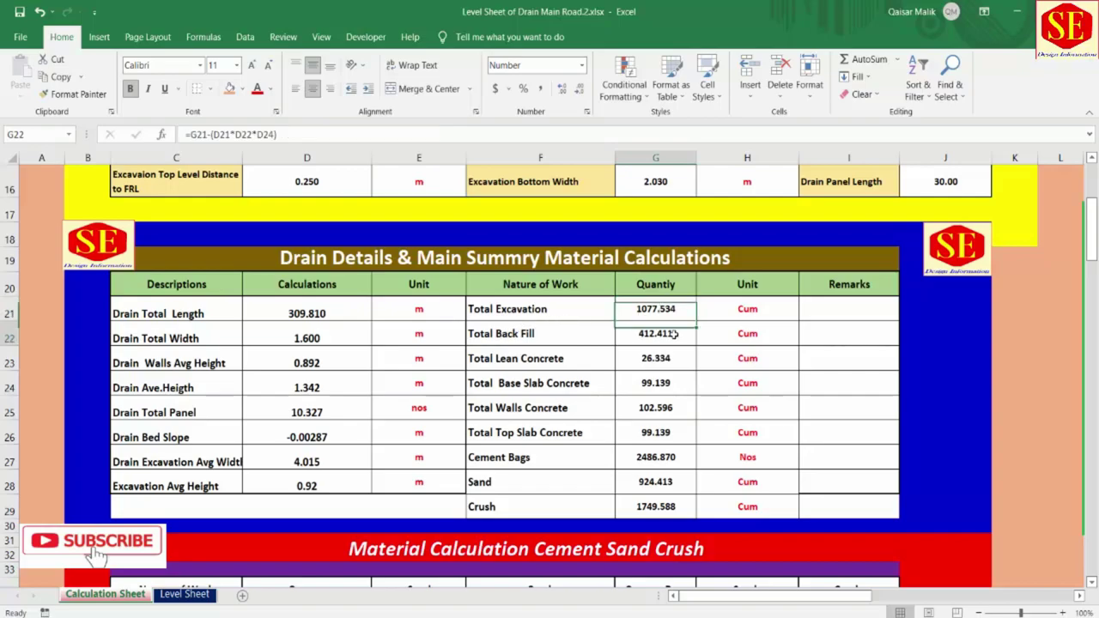
# Step: Inspect the Total Back Fill and Total Lean Concrete formulas and the drain dimension cells they reference
pyautogui.doubleClick(681, 335)
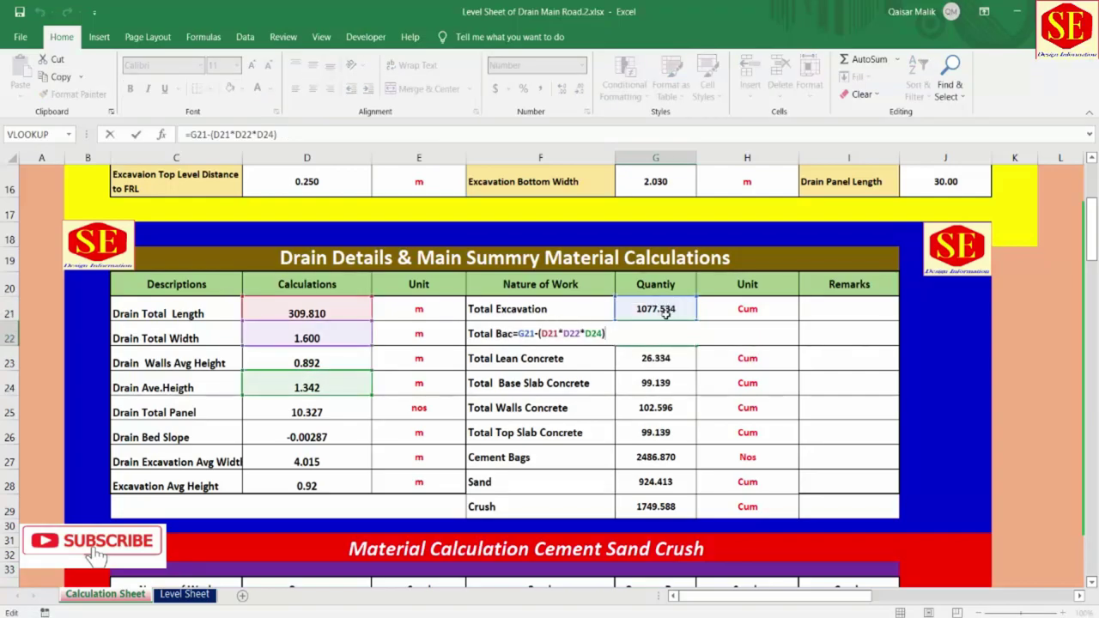
pyautogui.press('Escape')
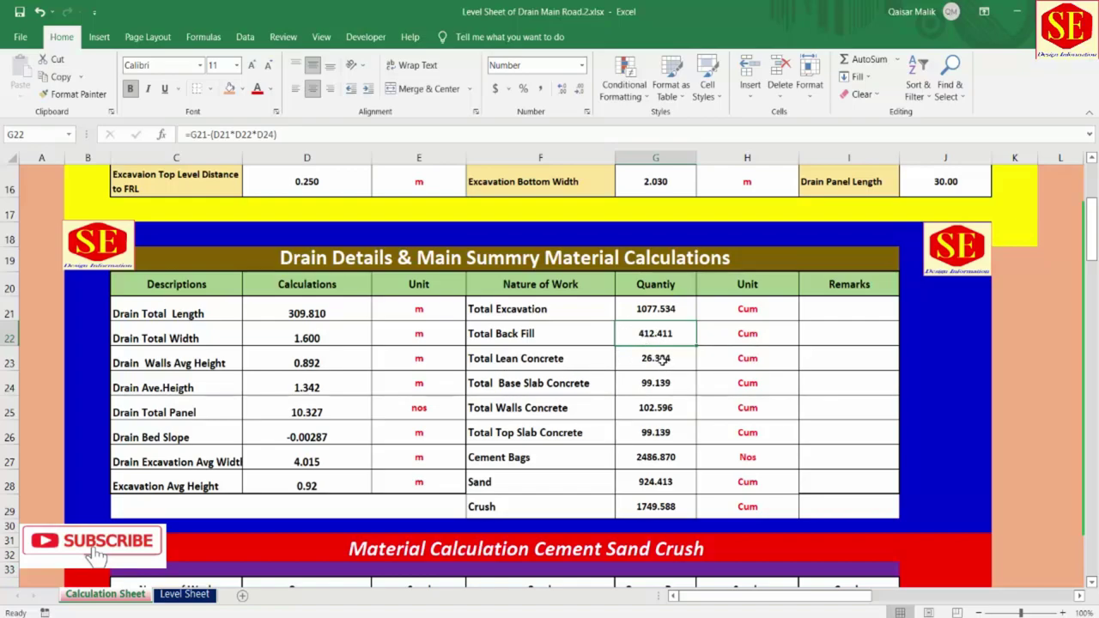
pyautogui.click(663, 361)
pyautogui.doubleClick(655, 359)
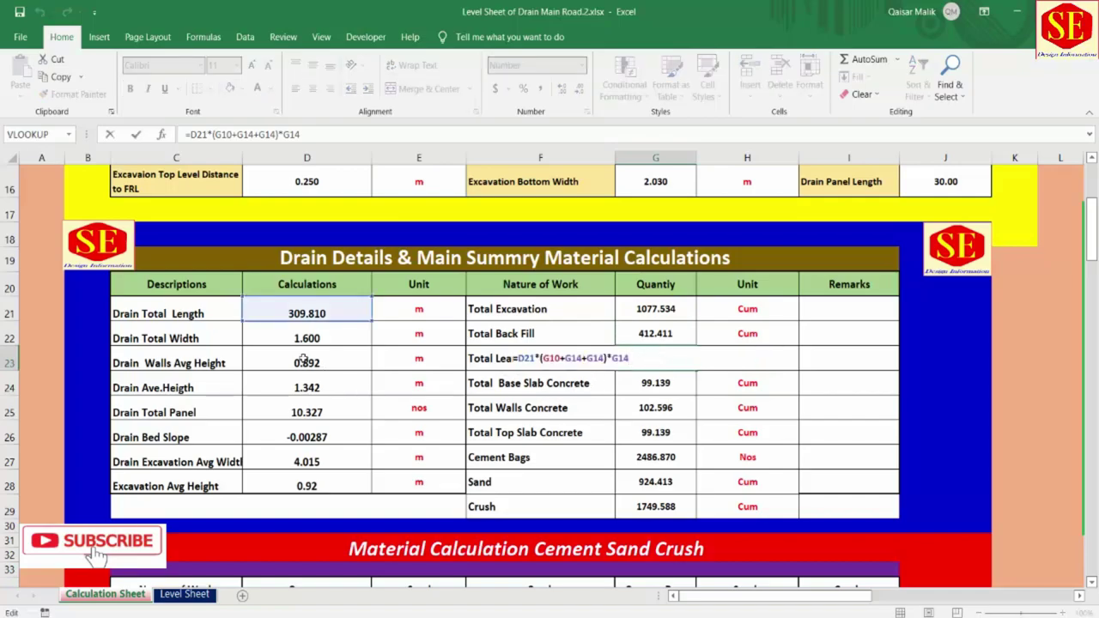
pyautogui.scroll(4, 335, 312)
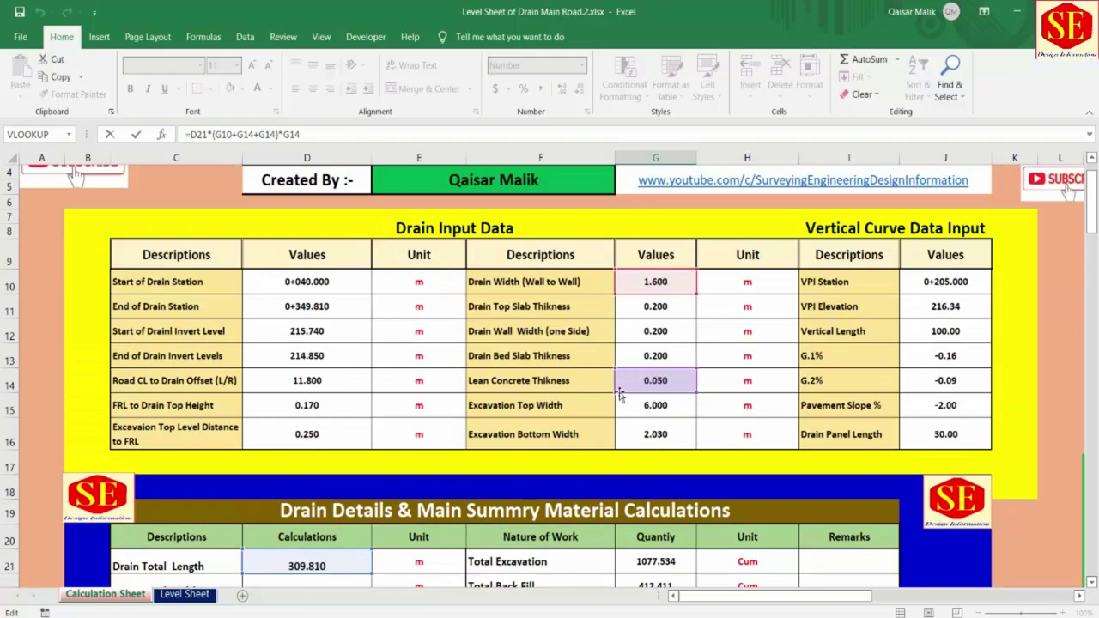
pyautogui.scroll(-1, 670, 384)
pyautogui.scroll(-3, 669, 384)
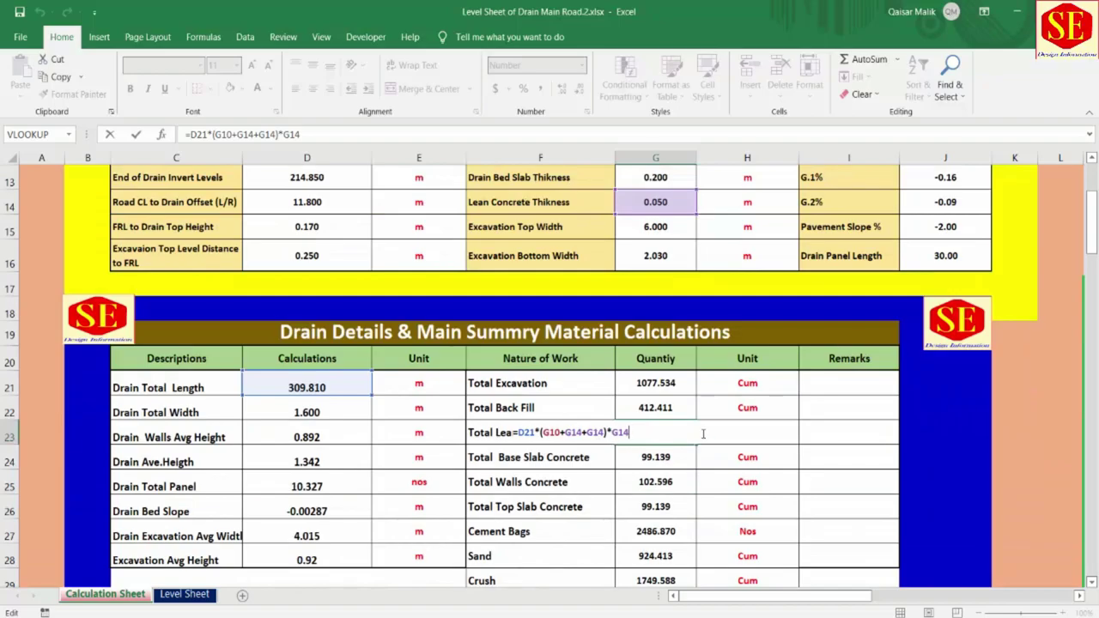
pyautogui.press('Return')
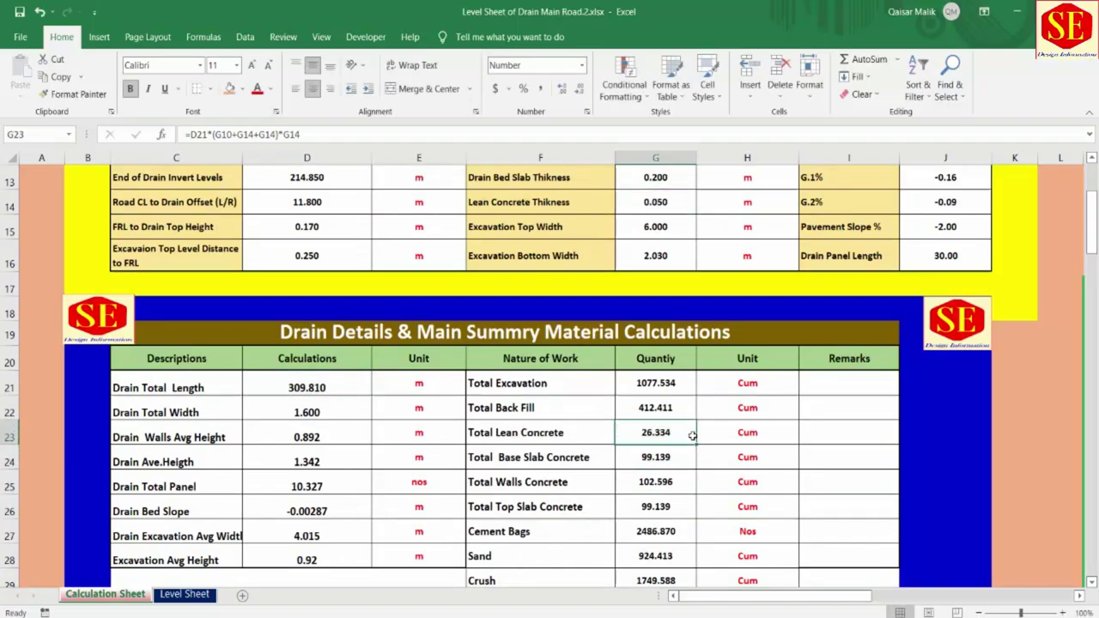
# Step: Inspect the Total Base Slab Concrete formula and its drain length, width and bed slab thickness references
pyautogui.click(752, 433)
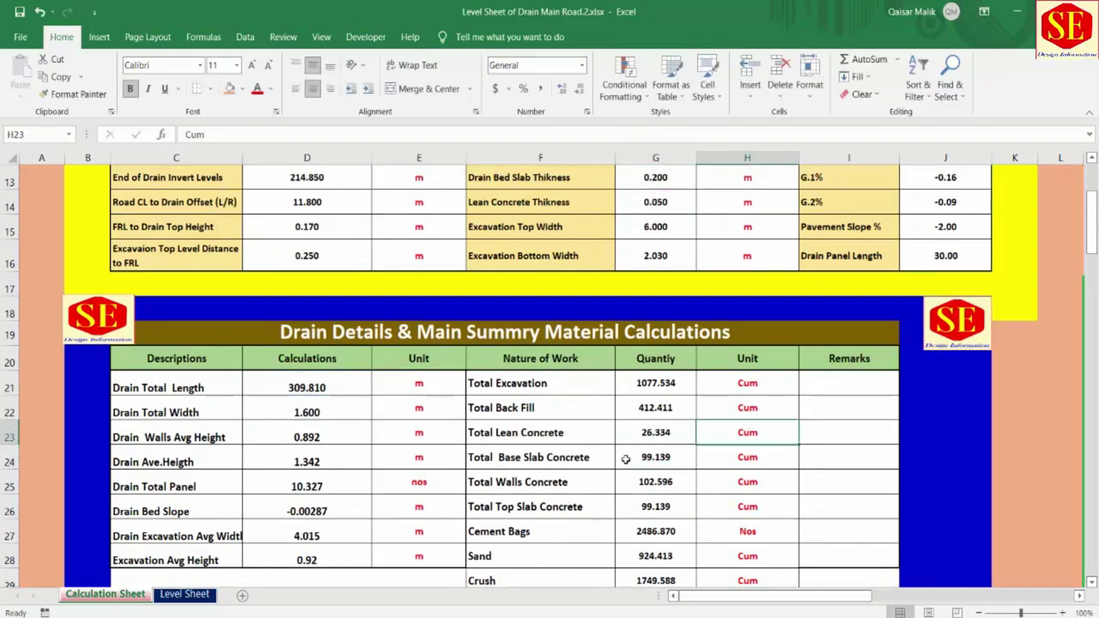
pyautogui.click(524, 460)
pyautogui.doubleClick(650, 460)
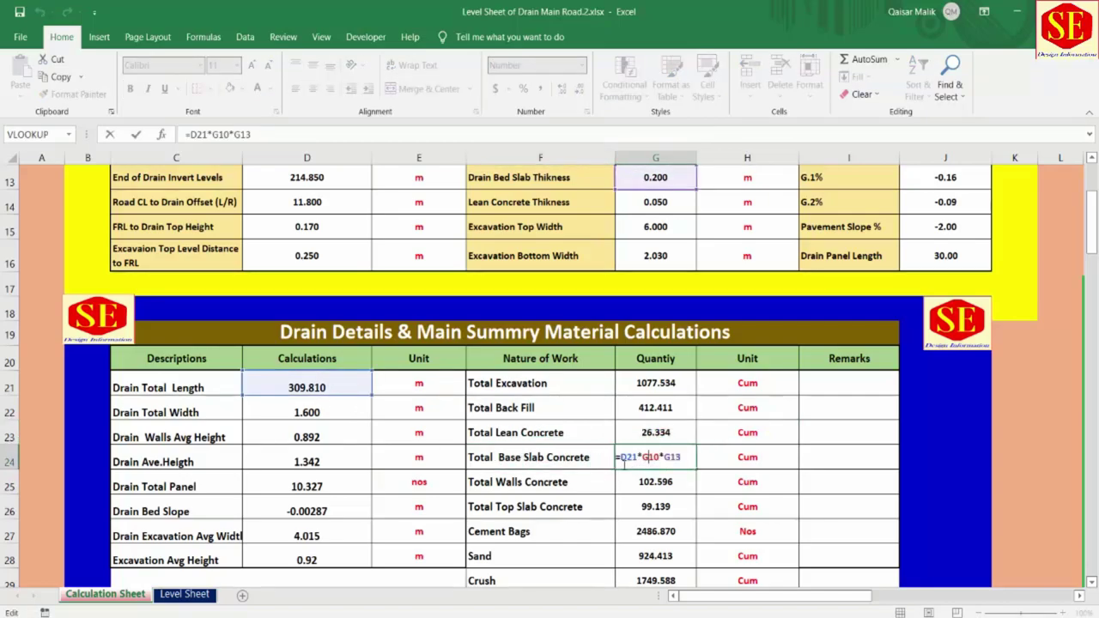
pyautogui.scroll(2, 730, 464)
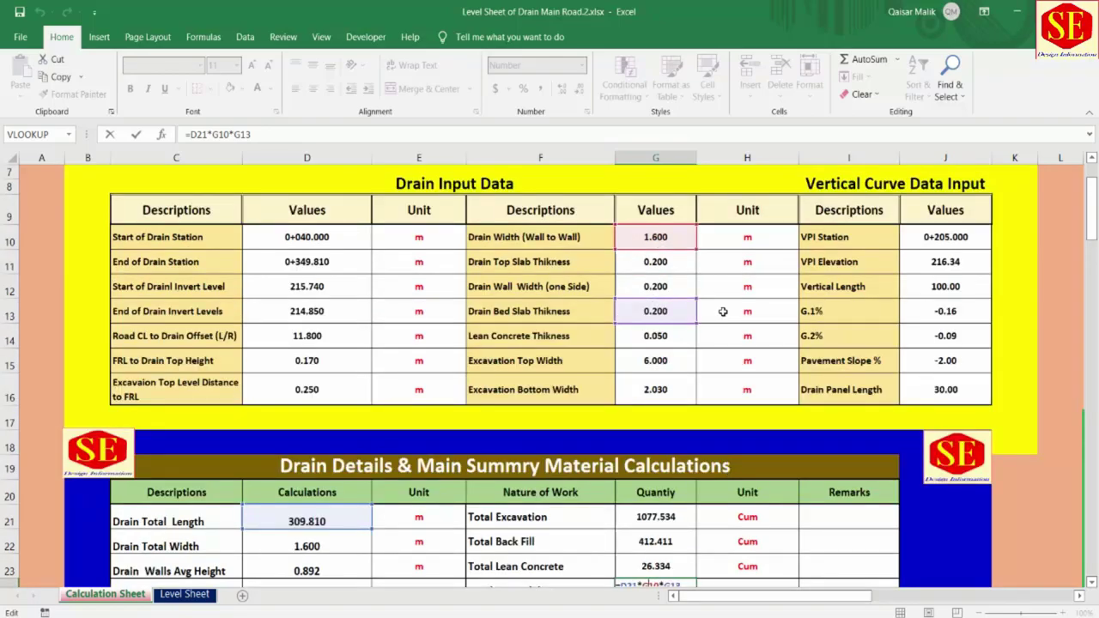
pyautogui.scroll(-3, 724, 313)
pyautogui.hotkey('ctrl', 'Return')
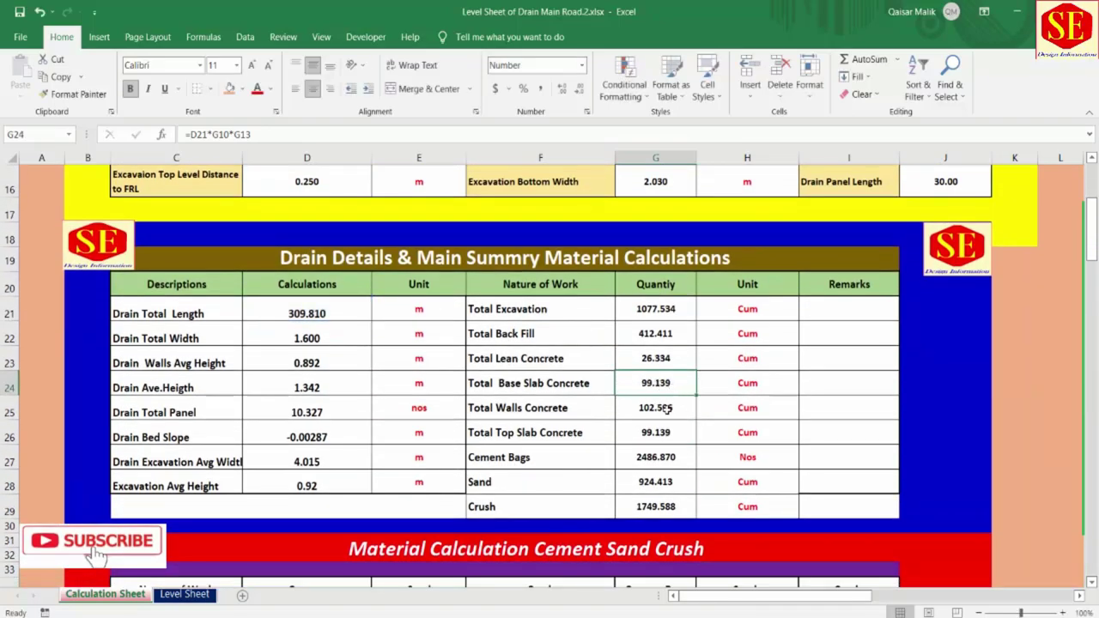
# Step: Inspect the Total Walls Concrete sum formula and trace its references to the wall concrete quantities in the panel calculations
pyautogui.click(668, 411)
pyautogui.doubleClick(655, 407)
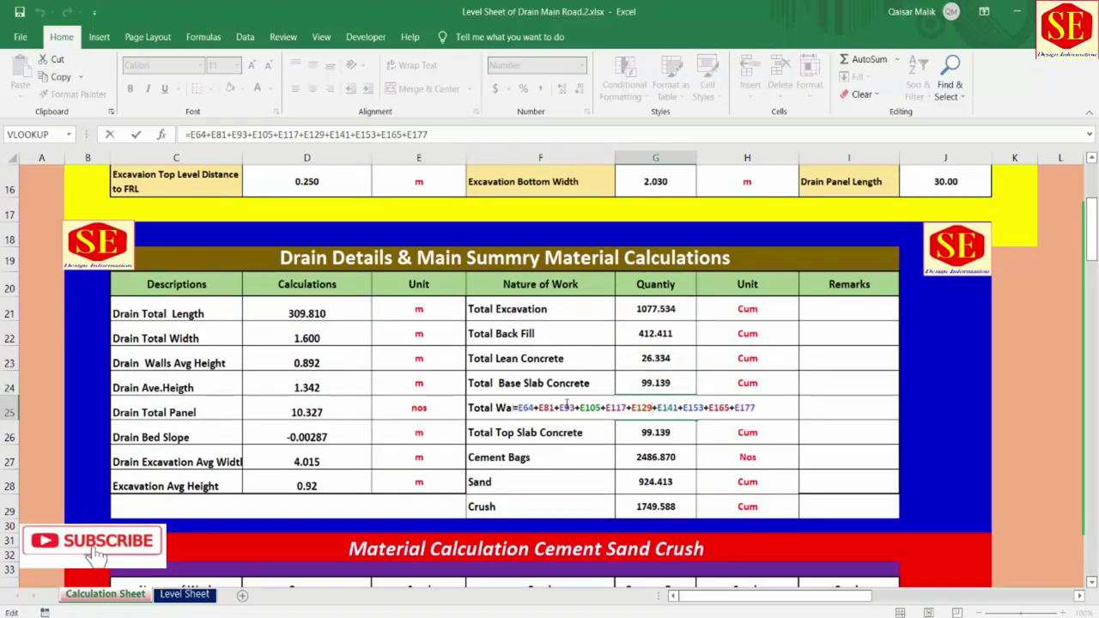
pyautogui.scroll(-20, 550, 409)
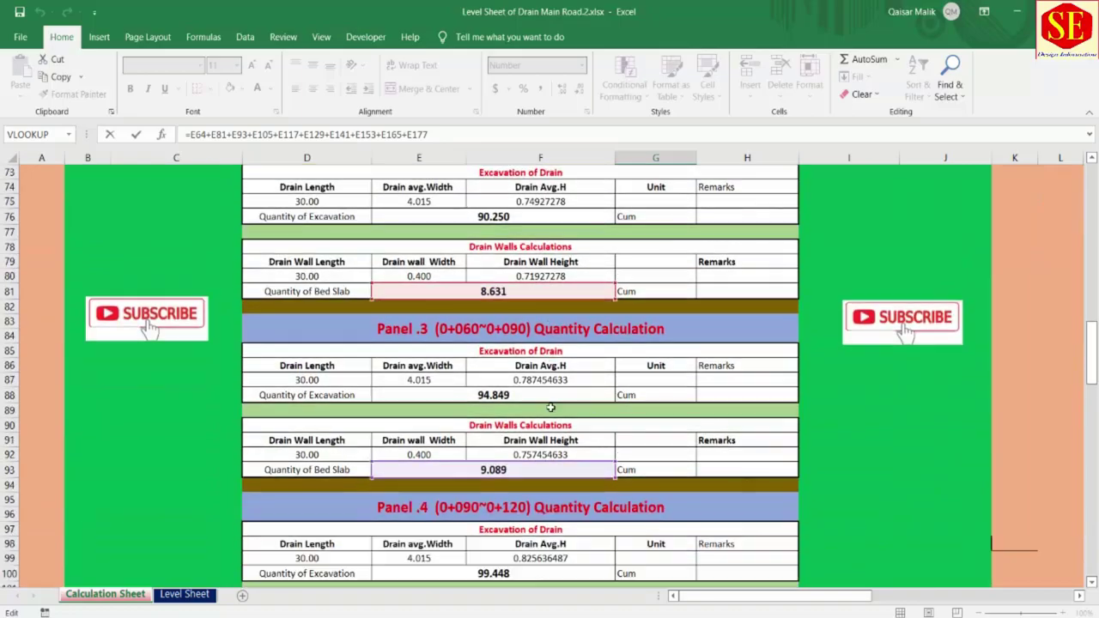
pyautogui.scroll(-3, 550, 409)
pyautogui.scroll(20, 551, 409)
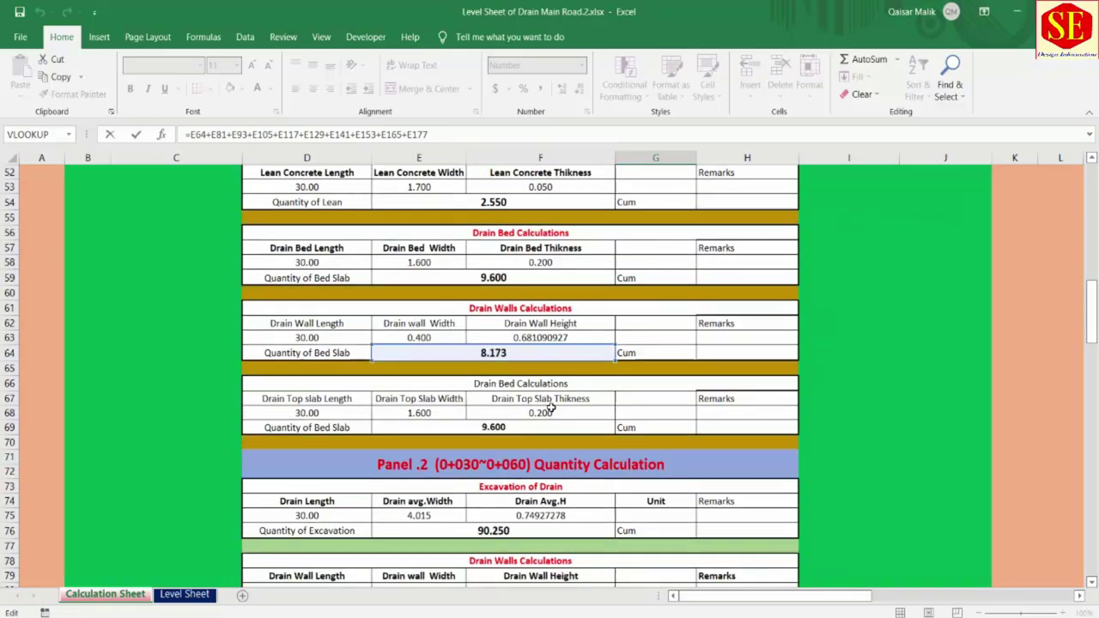
pyautogui.scroll(6, 550, 408)
pyautogui.press('Escape')
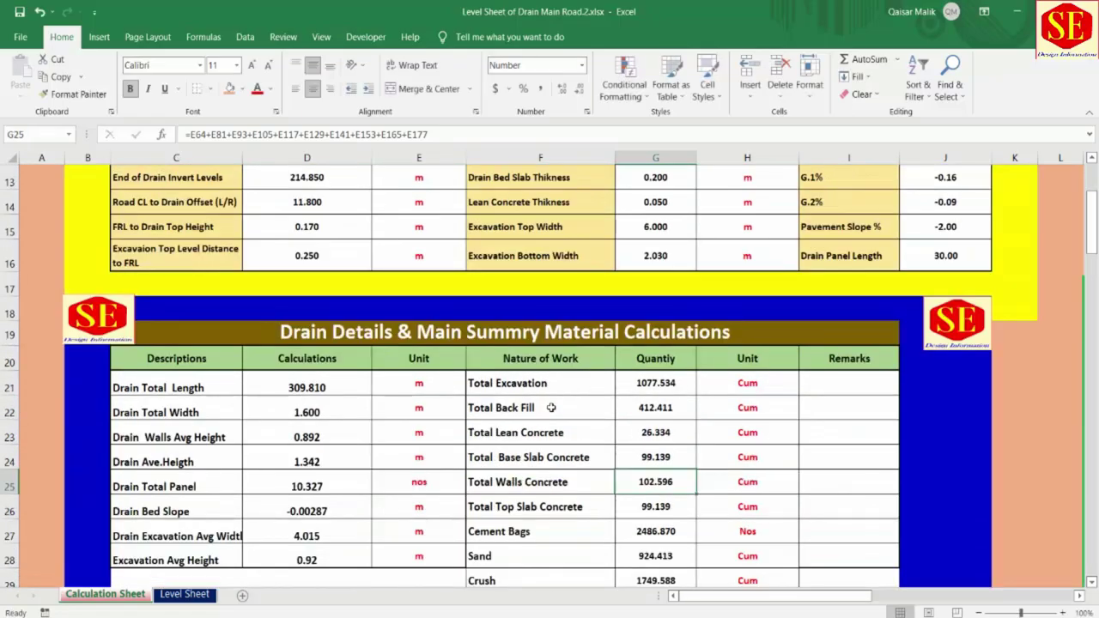
# Step: Review the Total Excavation, Total Lean Concrete and Total Walls Concrete quantity cells in the material summary
pyautogui.click(666, 387)
pyautogui.click(662, 434)
pyautogui.click(656, 479)
pyautogui.scroll(-1, 719, 424)
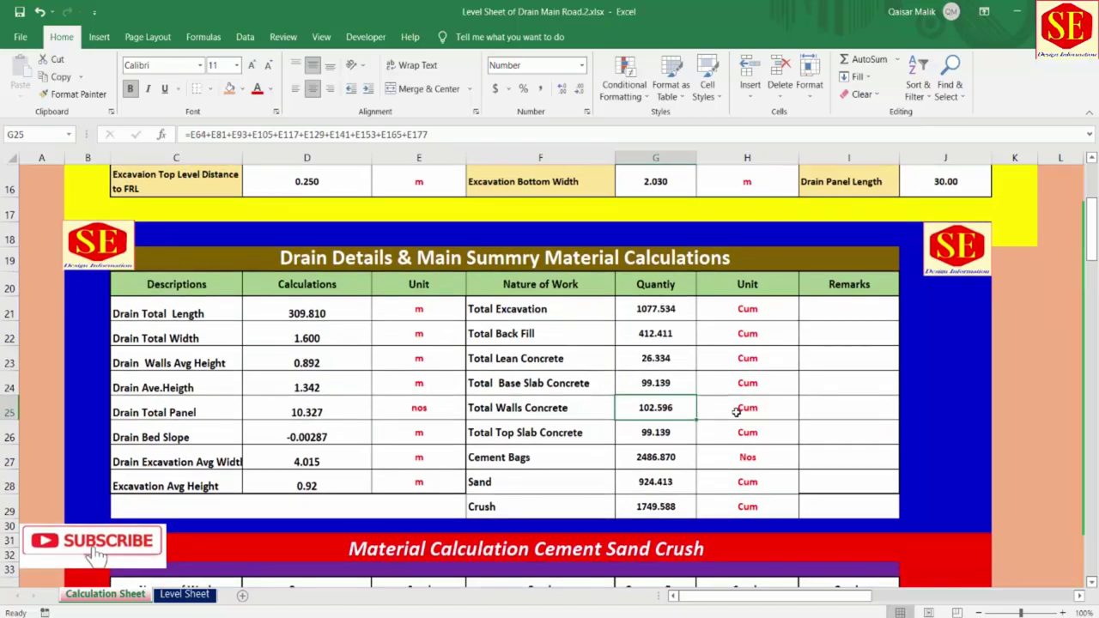
# Step: Inspect the Total Top Slab Concrete formula and the drain length cell it references
pyautogui.click(546, 436)
pyautogui.doubleClick(674, 433)
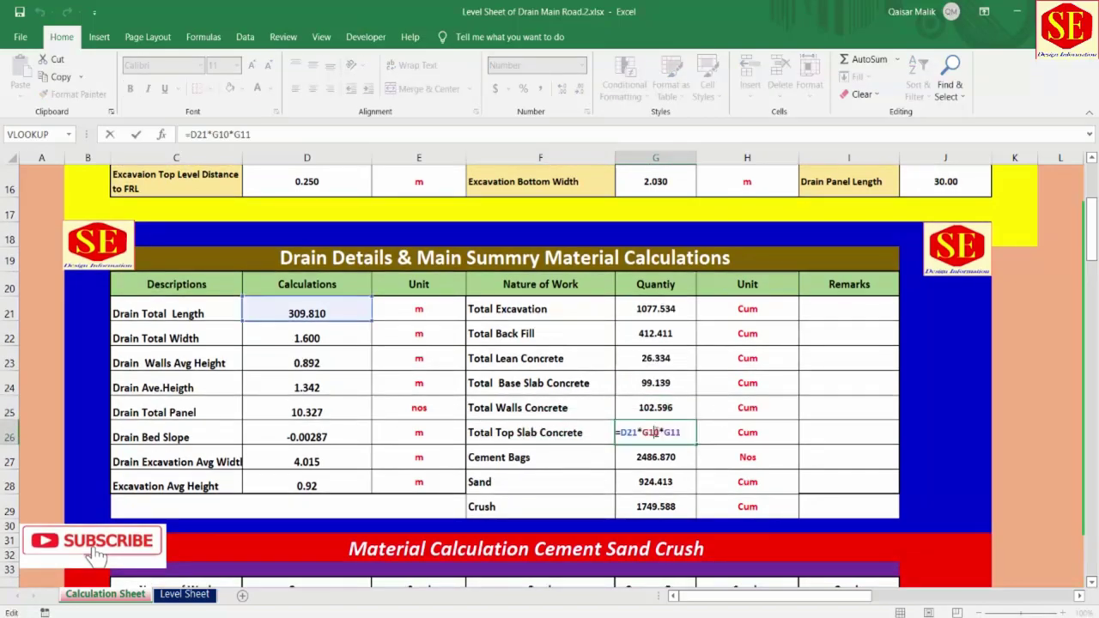
# Step: Check which input cells the Total Top Slab Concrete formula in G26 refers to, leaving the formula as it is
pyautogui.scroll(3, 674, 432)
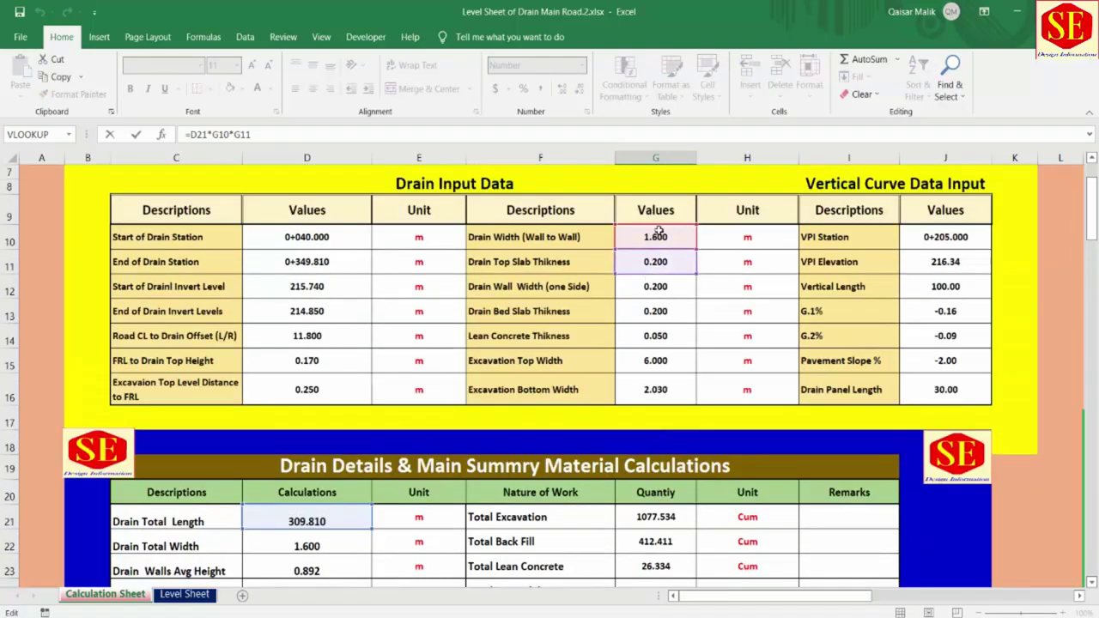
pyautogui.scroll(-4, 662, 412)
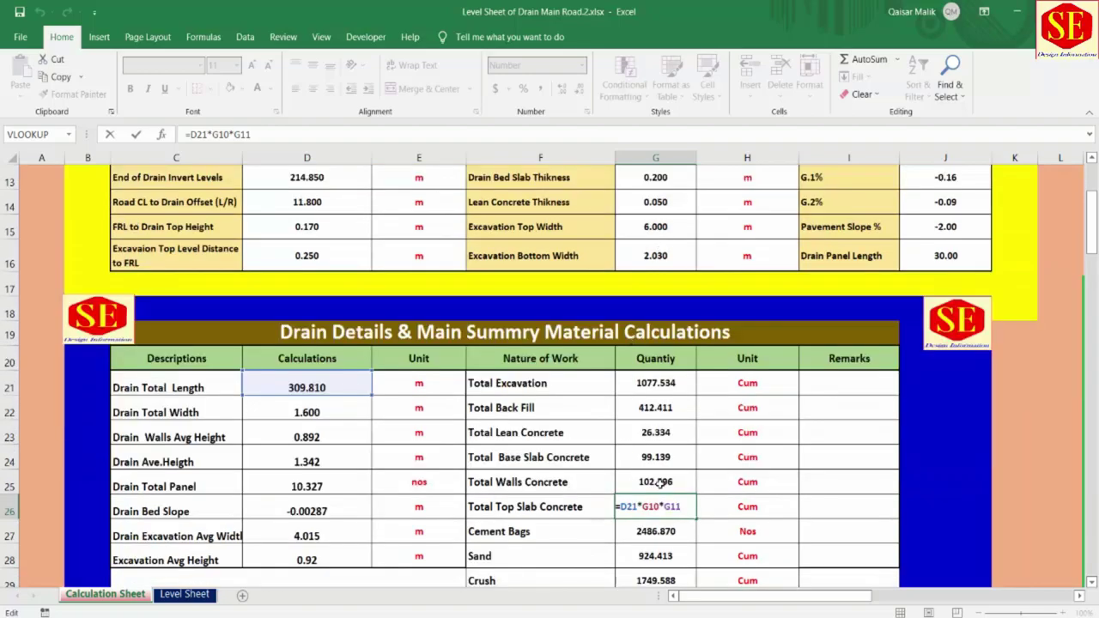
pyautogui.press('Return')
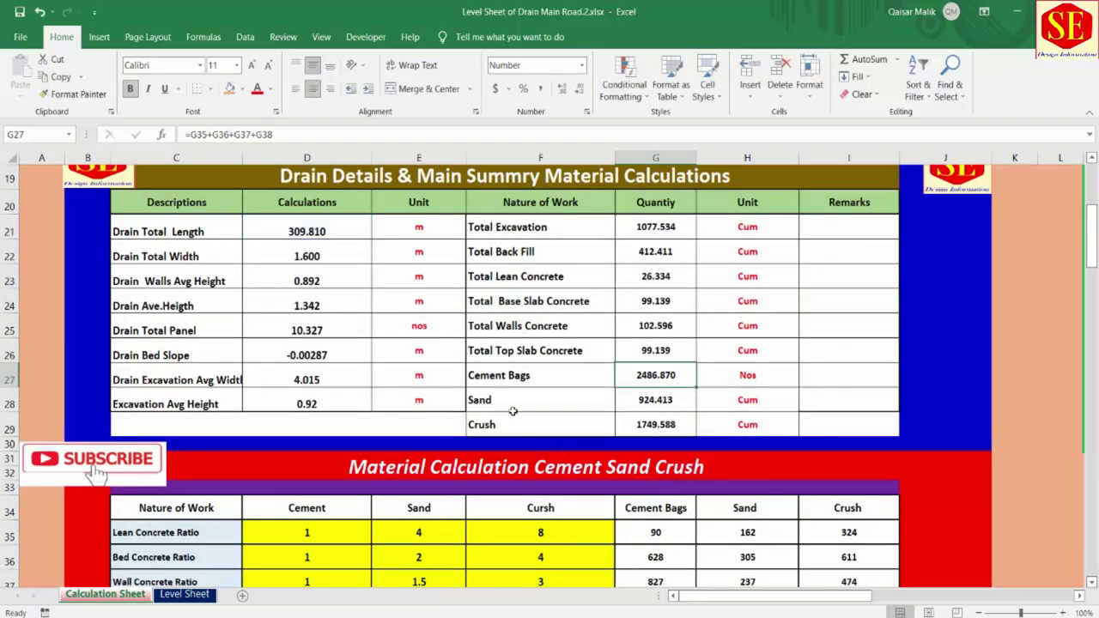
# Step: Examine the Cement Bags total formula in G27 and trace the cement bag cells it adds up
pyautogui.click(499, 376)
pyautogui.doubleClick(641, 376)
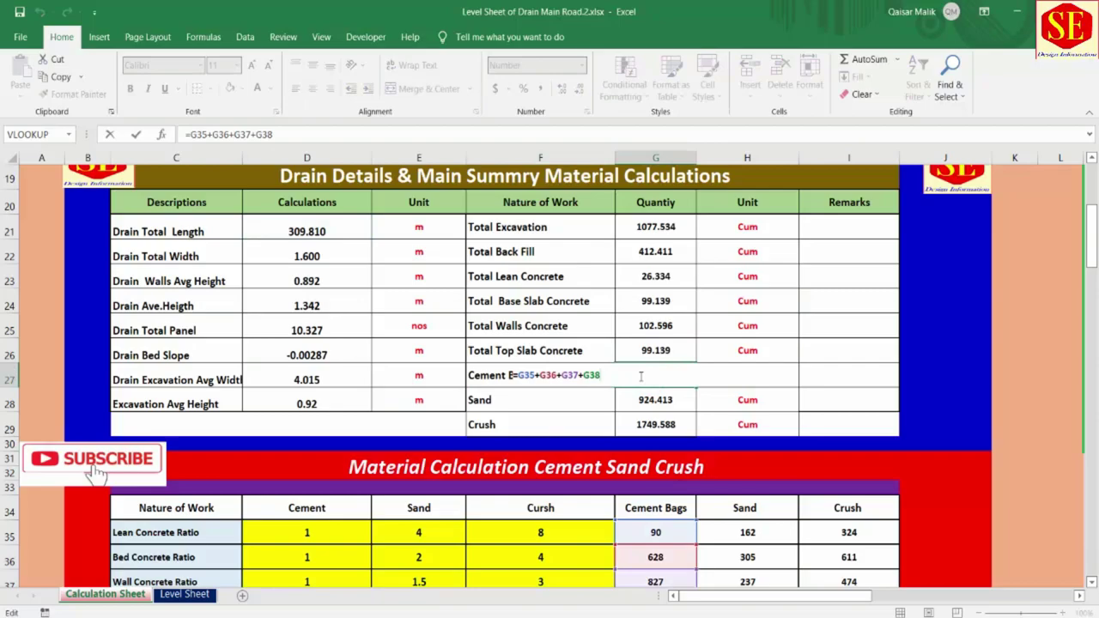
pyautogui.press('Escape')
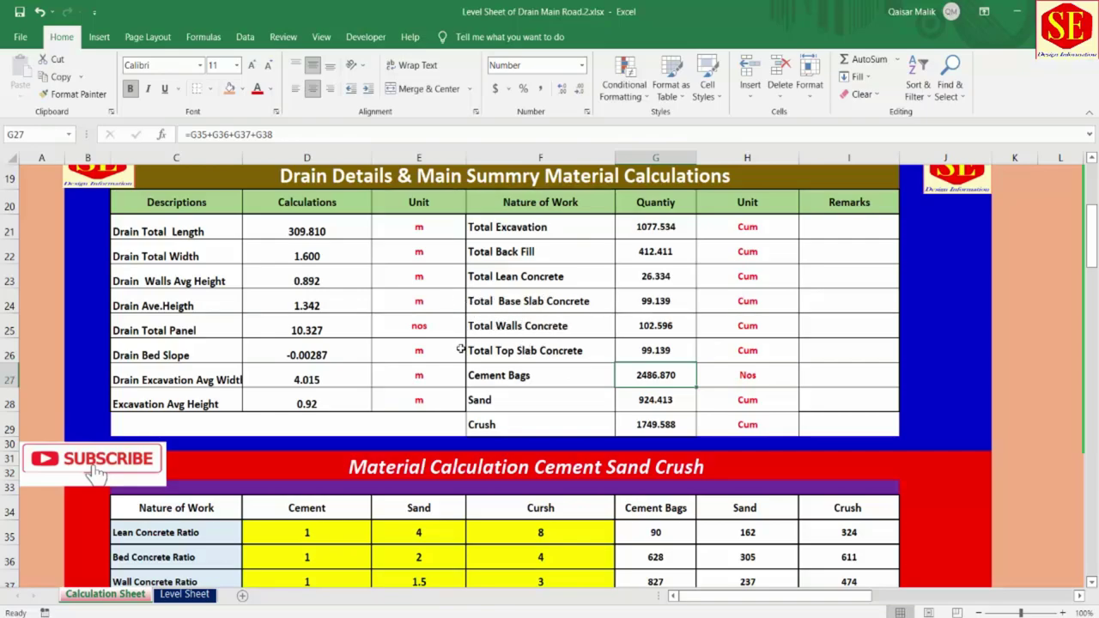
pyautogui.doubleClick(655, 375)
pyautogui.scroll(-1, 655, 386)
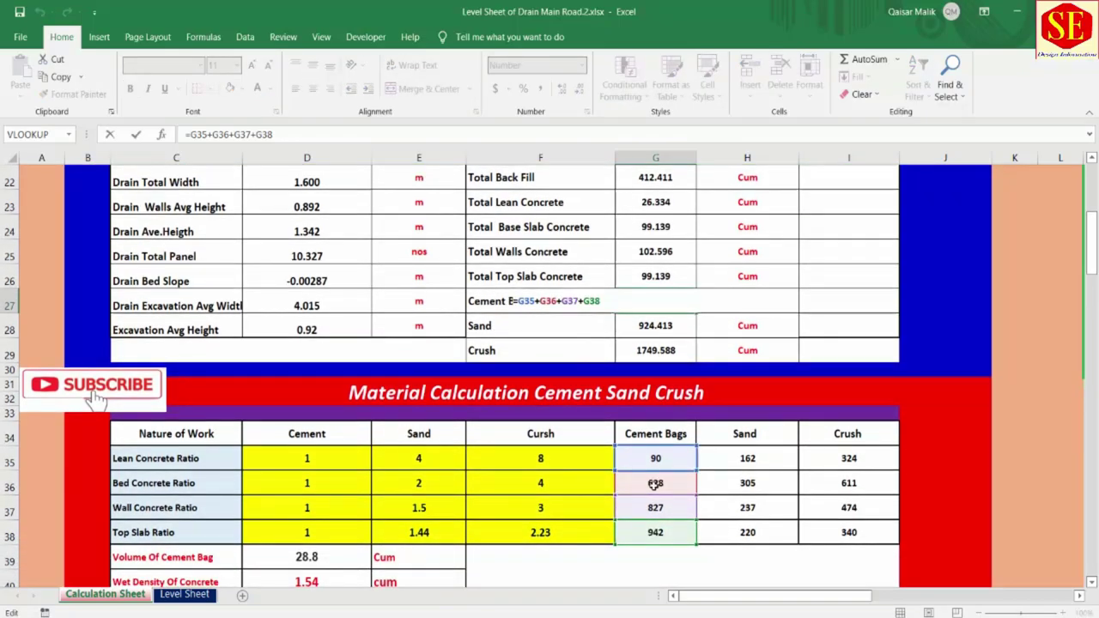
pyautogui.press('Escape')
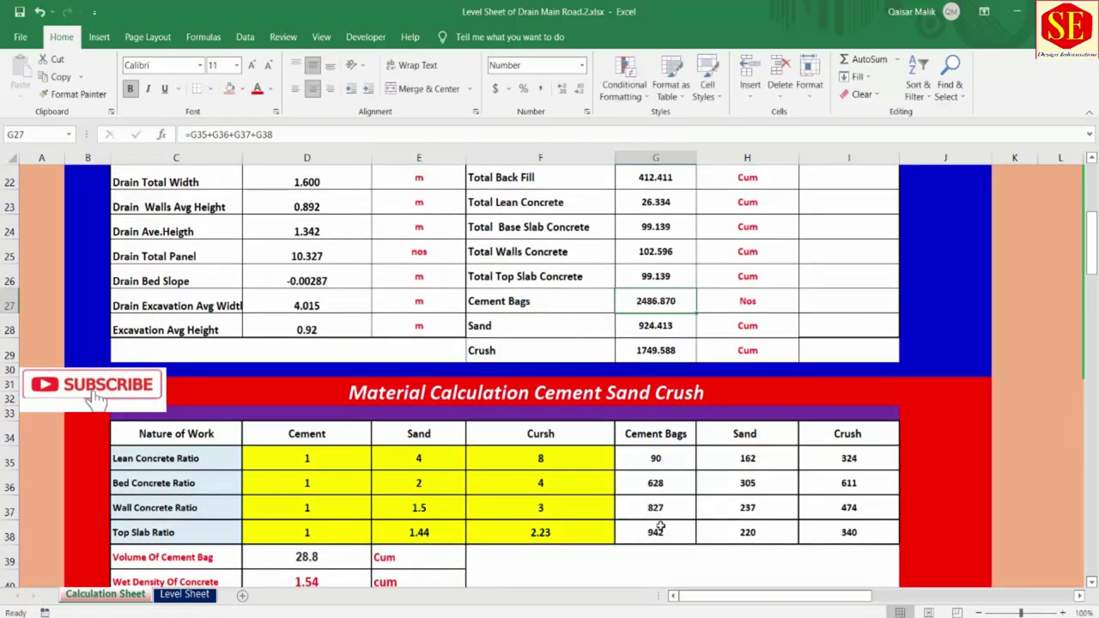
# Step: Inspect the Sand and Crush total formulas in G28 and G29, and select the three material totals G27:G29
pyautogui.doubleClick(656, 325)
pyautogui.press('Escape')
pyautogui.click(653, 351)
pyautogui.doubleClick(653, 351)
pyautogui.press('Escape')
pyautogui.moveTo(658, 300); pyautogui.dragTo(656, 350)
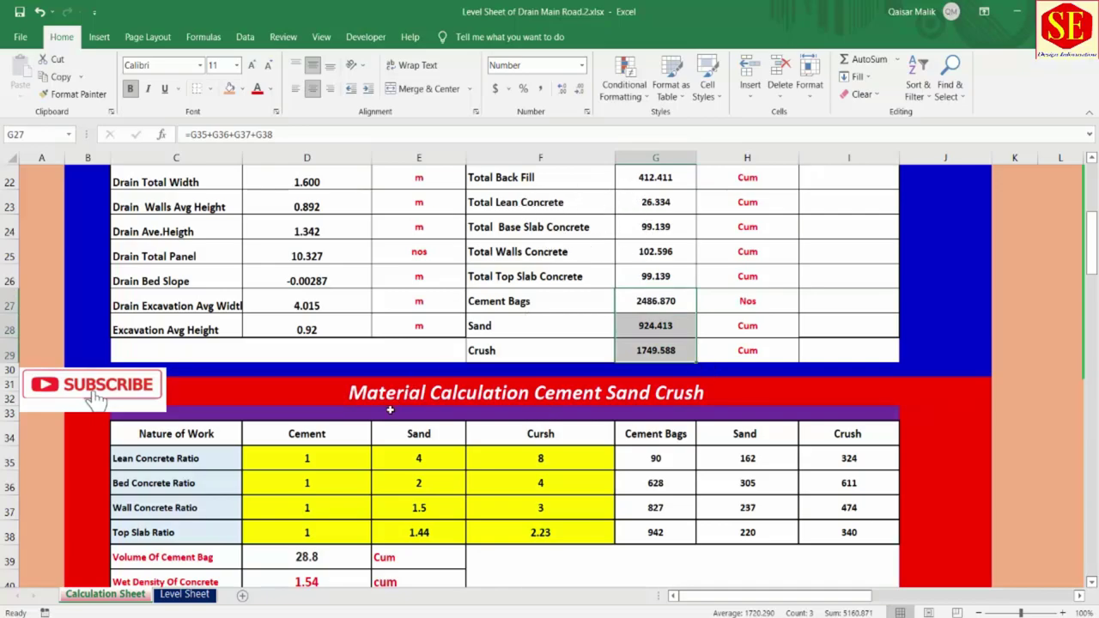
# Step: Clear the Lean Concrete Ratio values in D35:F35 of the cement, sand and crush table
pyautogui.scroll(-1, 389, 411)
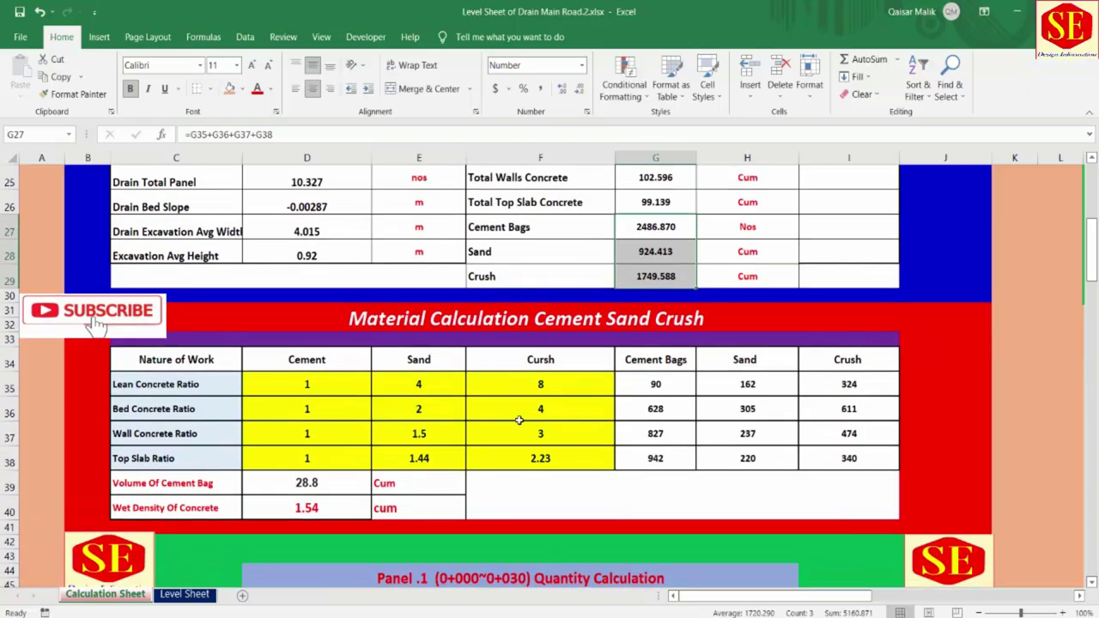
pyautogui.scroll(-1, 518, 420)
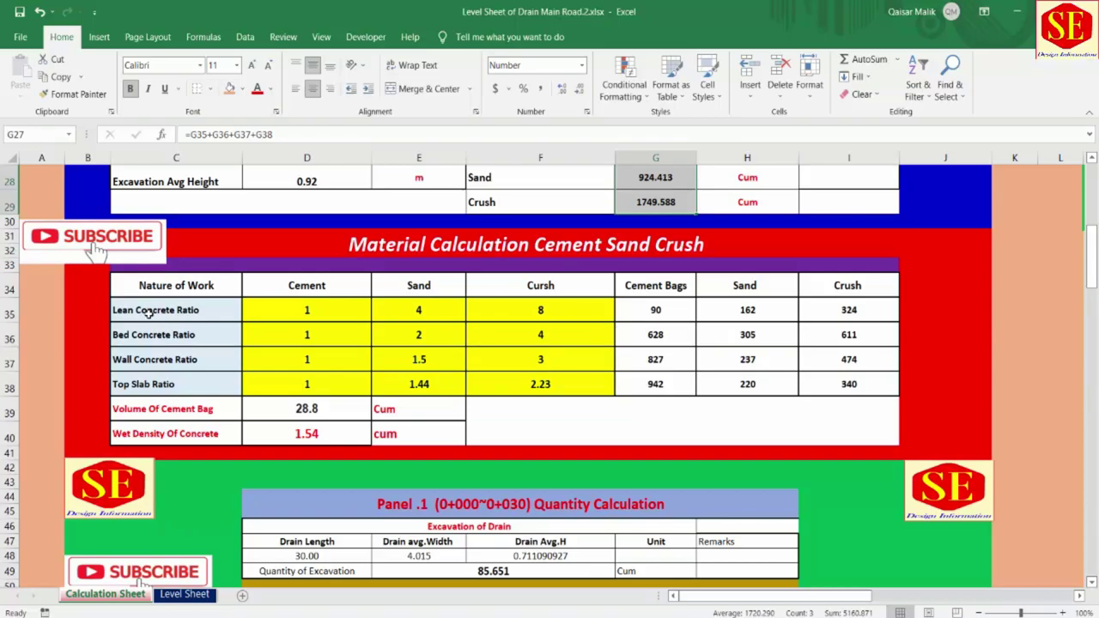
pyautogui.click(501, 309)
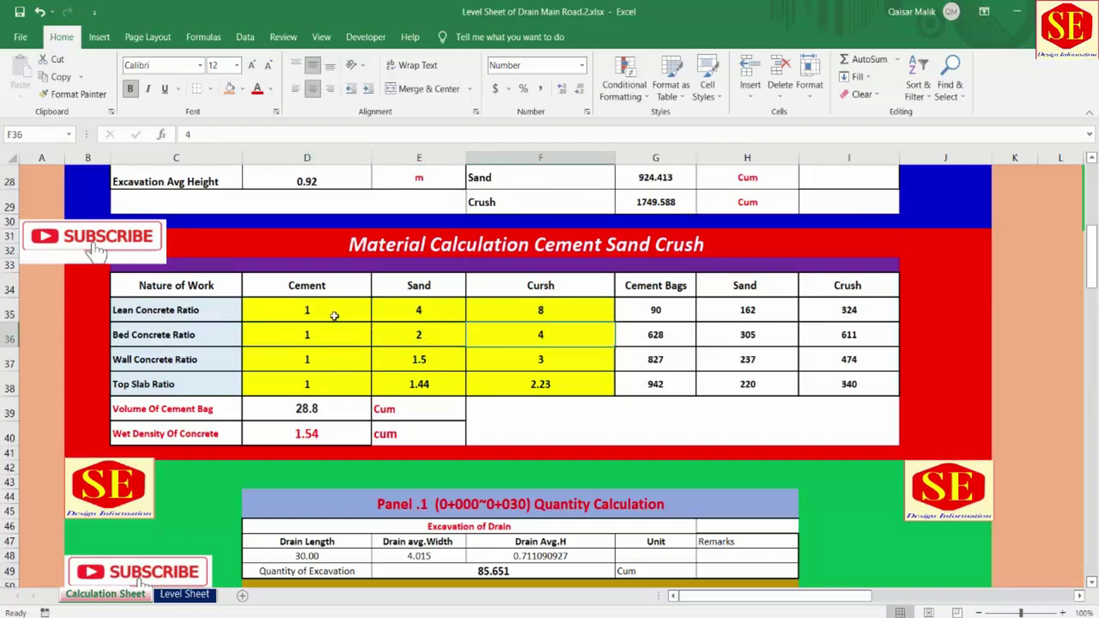
pyautogui.click(307, 310)
pyautogui.write('1')
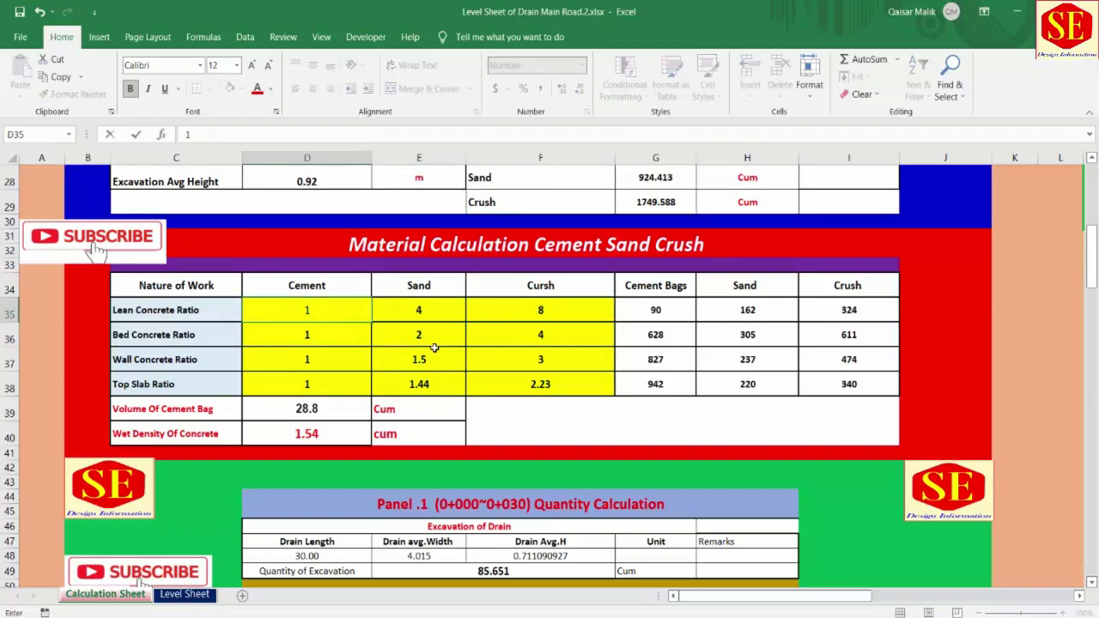
pyautogui.moveTo(330, 314); pyautogui.dragTo(526, 310)
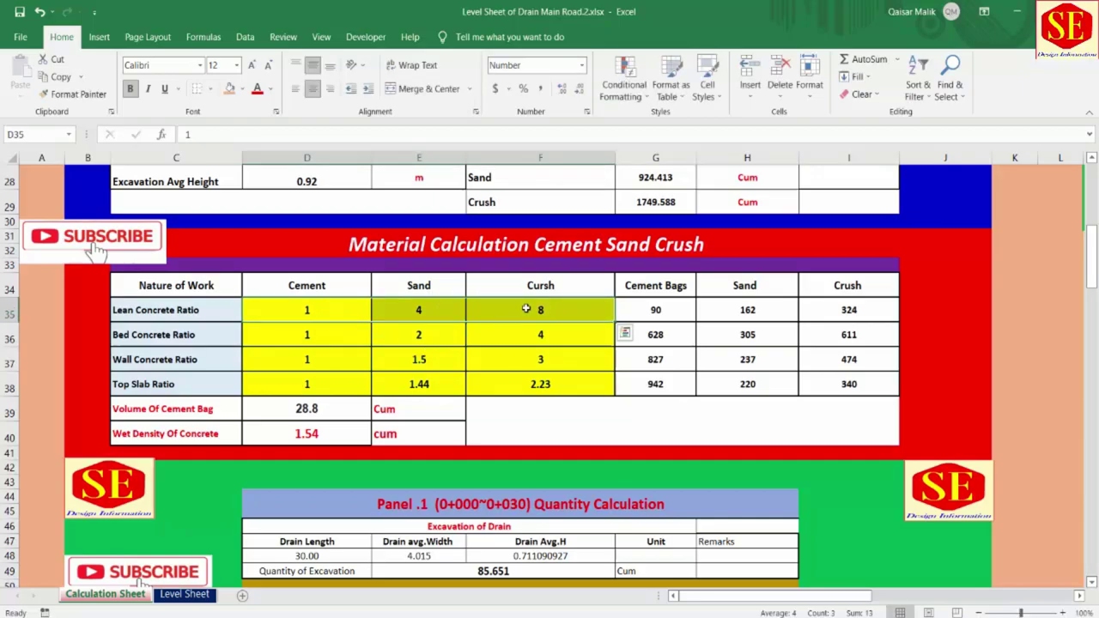
pyautogui.press('Delete')
# Step: Enter the Lean Concrete Ratio as cement 1, sand 4 and crush 8 in row 35
pyautogui.click(322, 311)
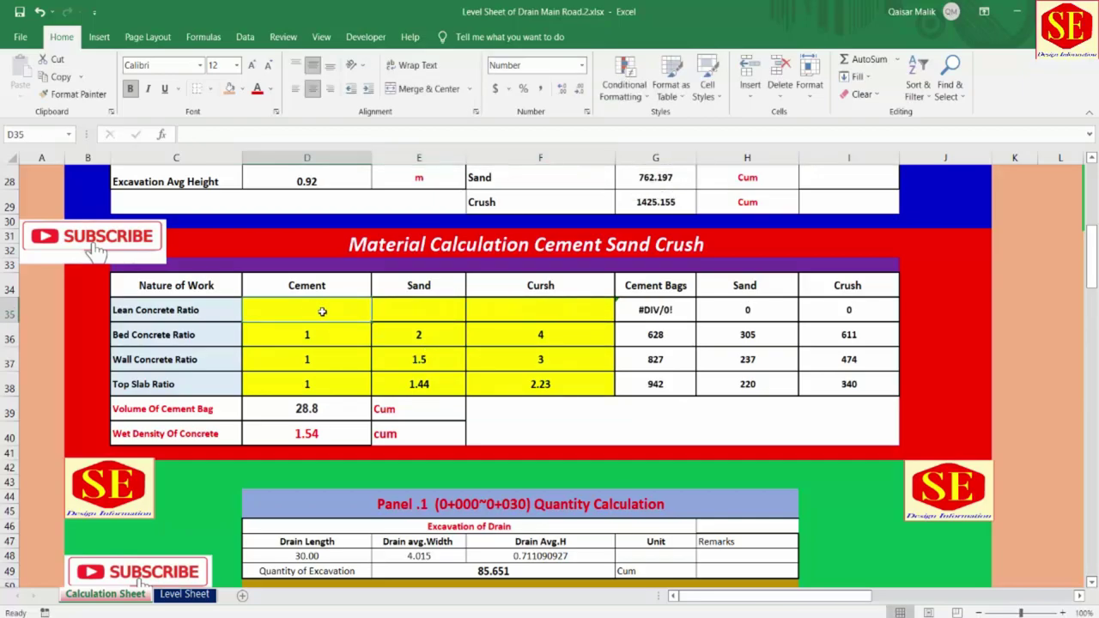
pyautogui.write('1')
pyautogui.click(442, 303)
pyautogui.write('4')
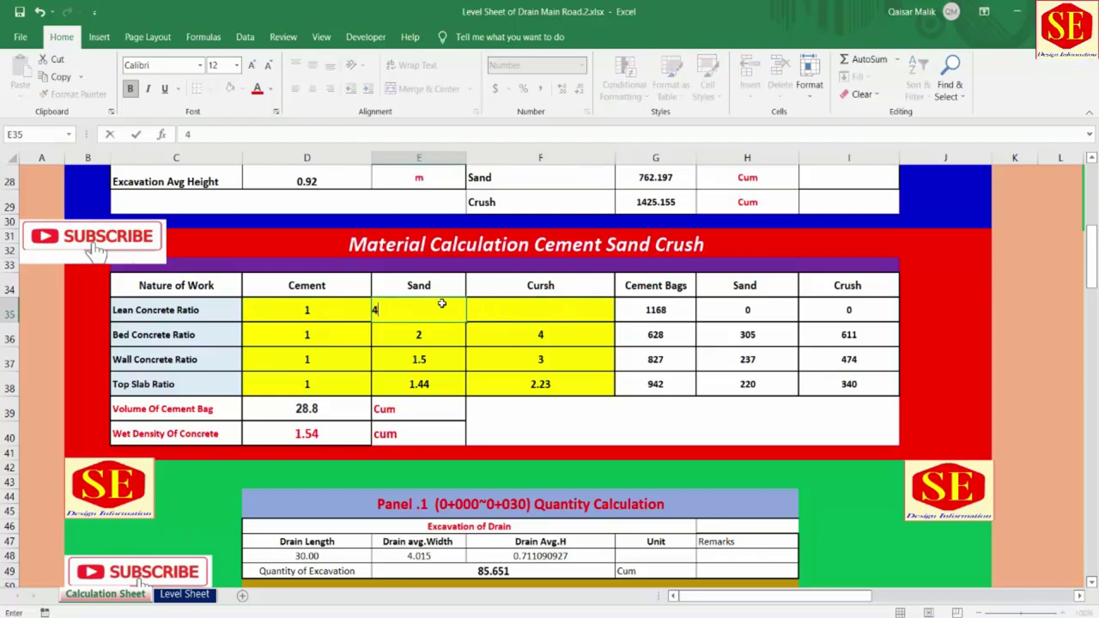
pyautogui.click(550, 319)
pyautogui.write('8')
pyautogui.press('Return')
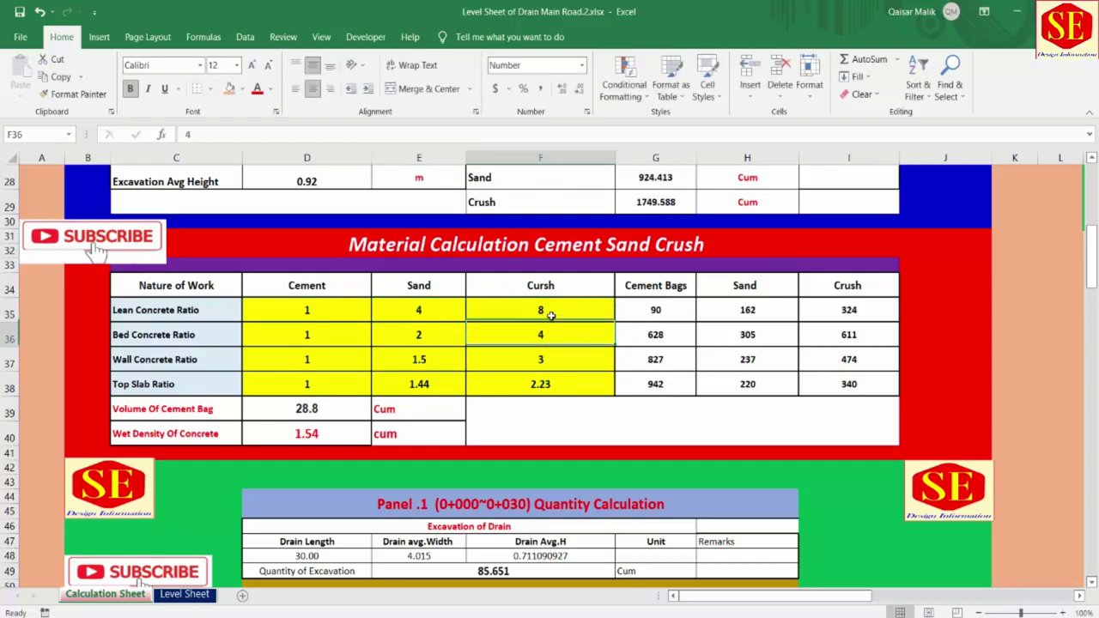
# Step: Enter the Bed Concrete Ratio as cement 1, sand 2 and crush 4 in row 36
pyautogui.click(341, 334)
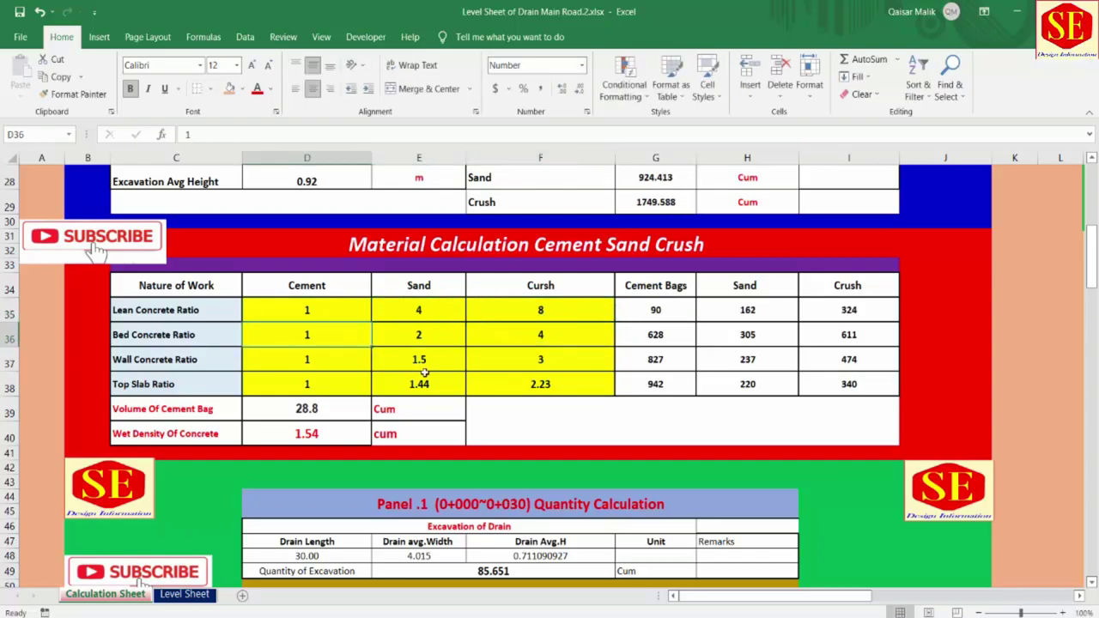
pyautogui.write('1')
pyautogui.click(427, 343)
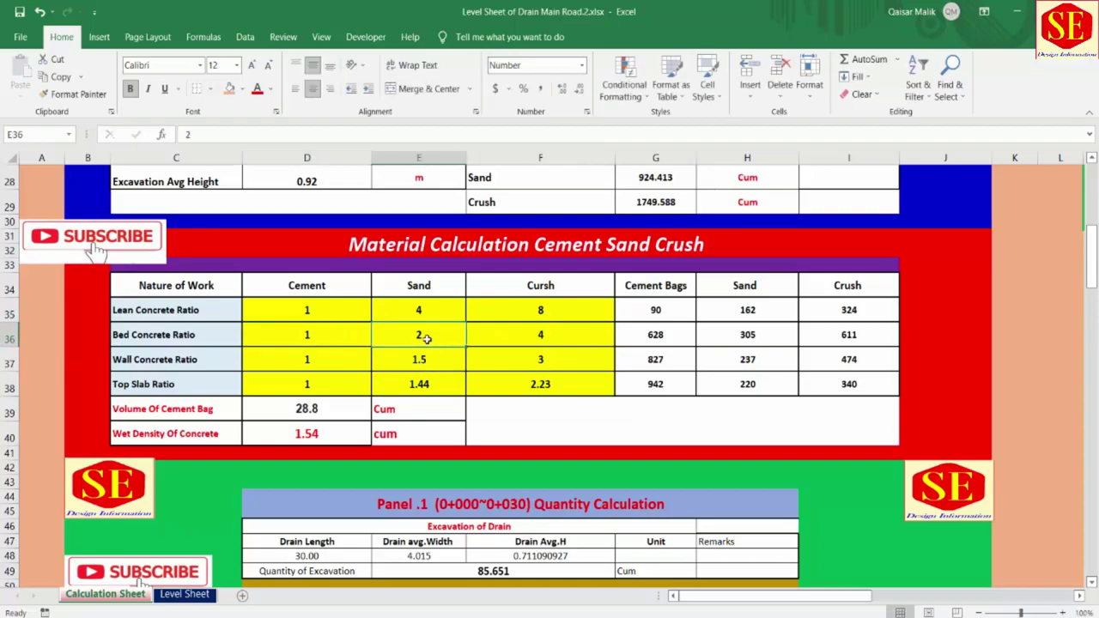
pyautogui.write('2')
pyautogui.click(523, 325)
pyautogui.write('4')
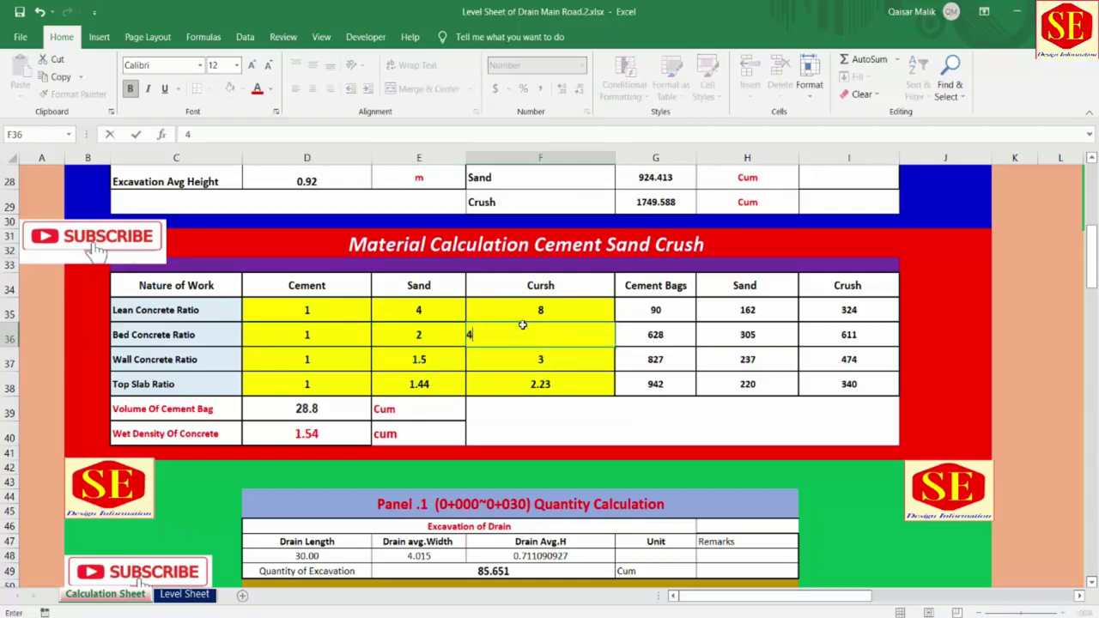
pyautogui.press('Return')
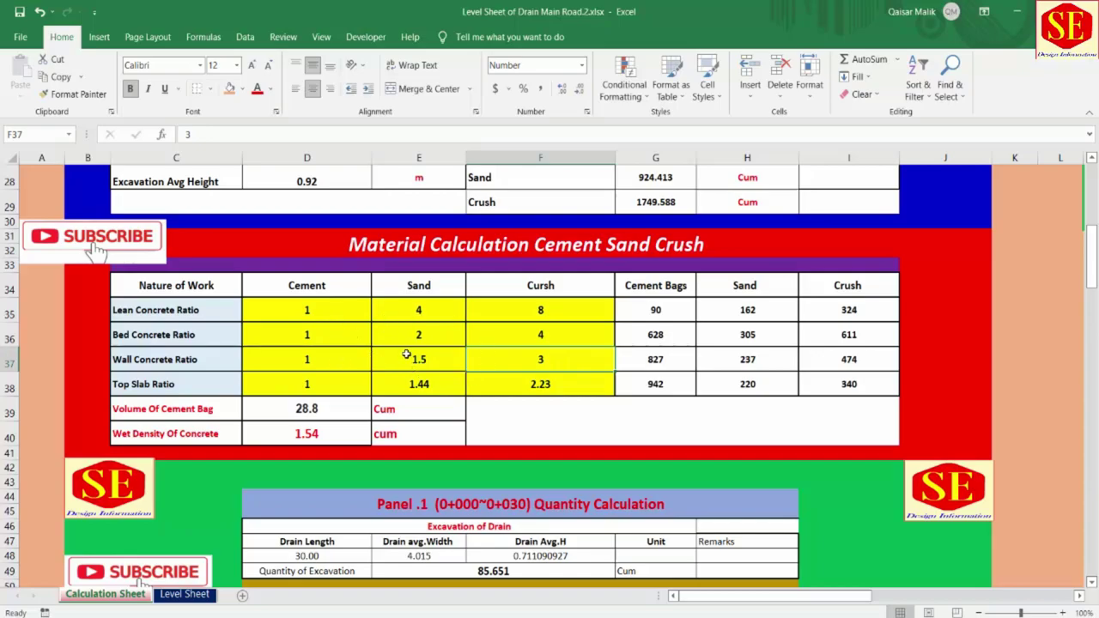
# Step: Examine the lean concrete Cement Bags formula in G35 and trace its references to the quantity, ratio, density and bag volume cells
pyautogui.click(670, 316)
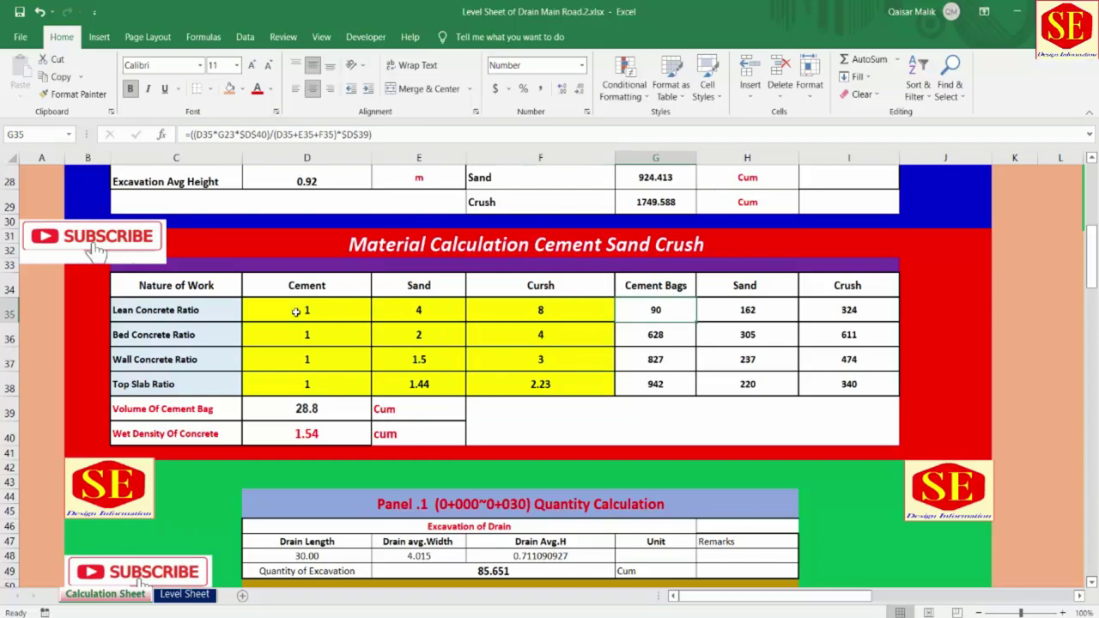
pyautogui.doubleClick(652, 309)
pyautogui.scroll(3, 662, 296)
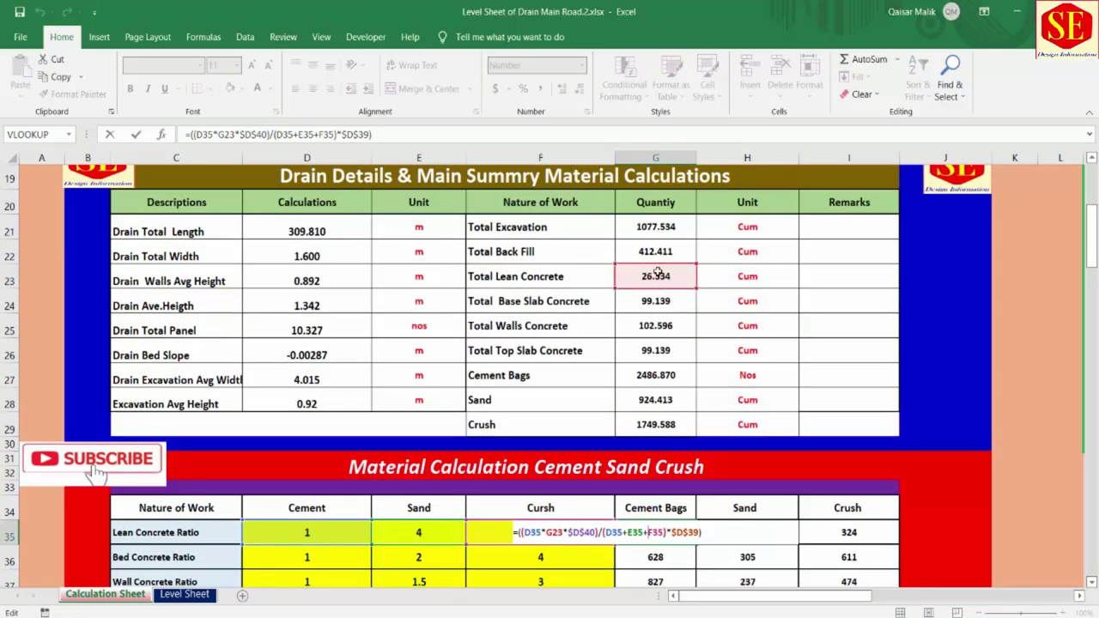
pyautogui.scroll(-1, 684, 273)
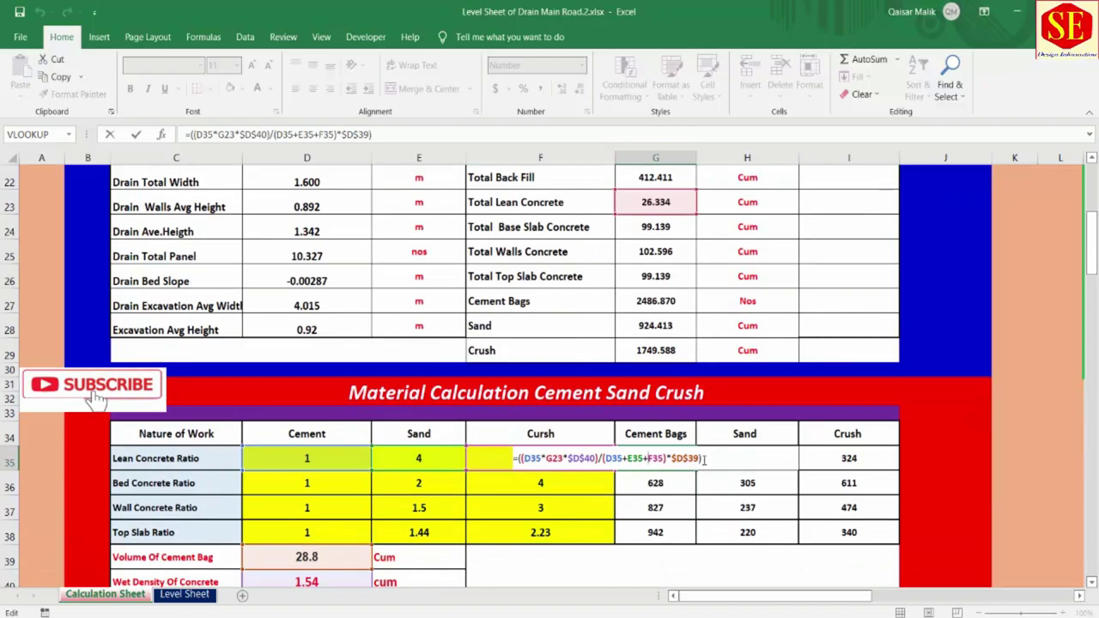
pyautogui.press('Return')
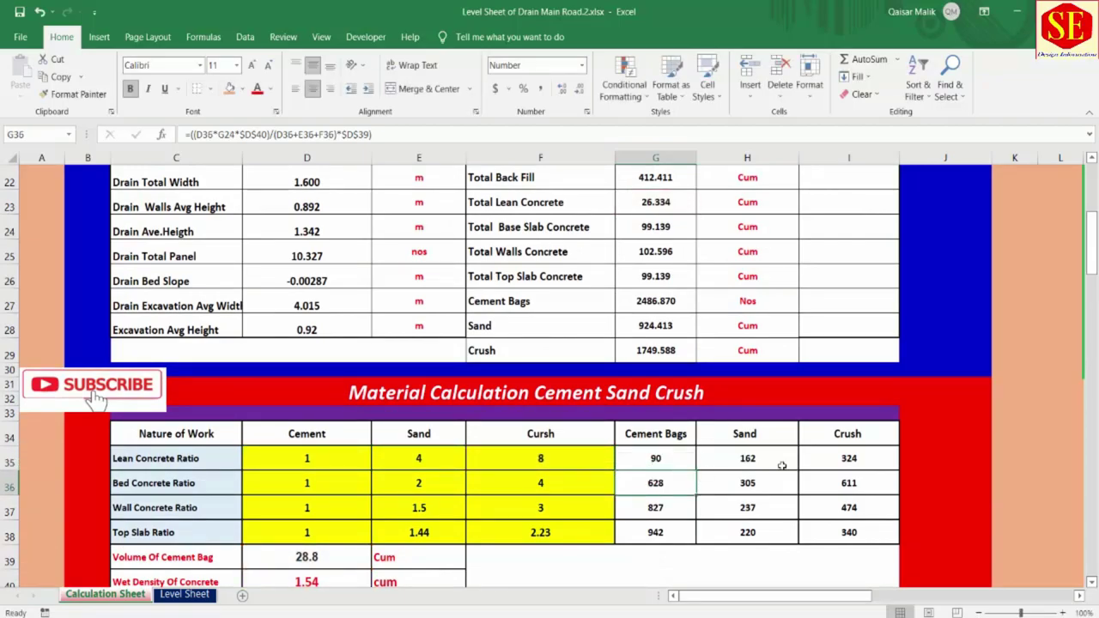
pyautogui.doubleClick(668, 464)
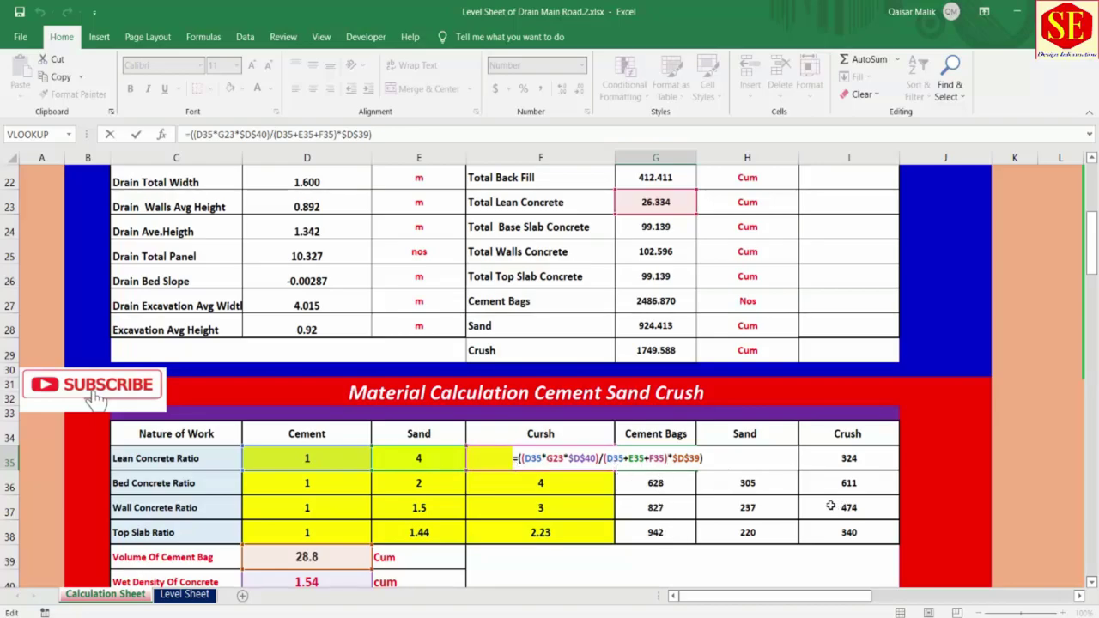
pyautogui.press('Escape')
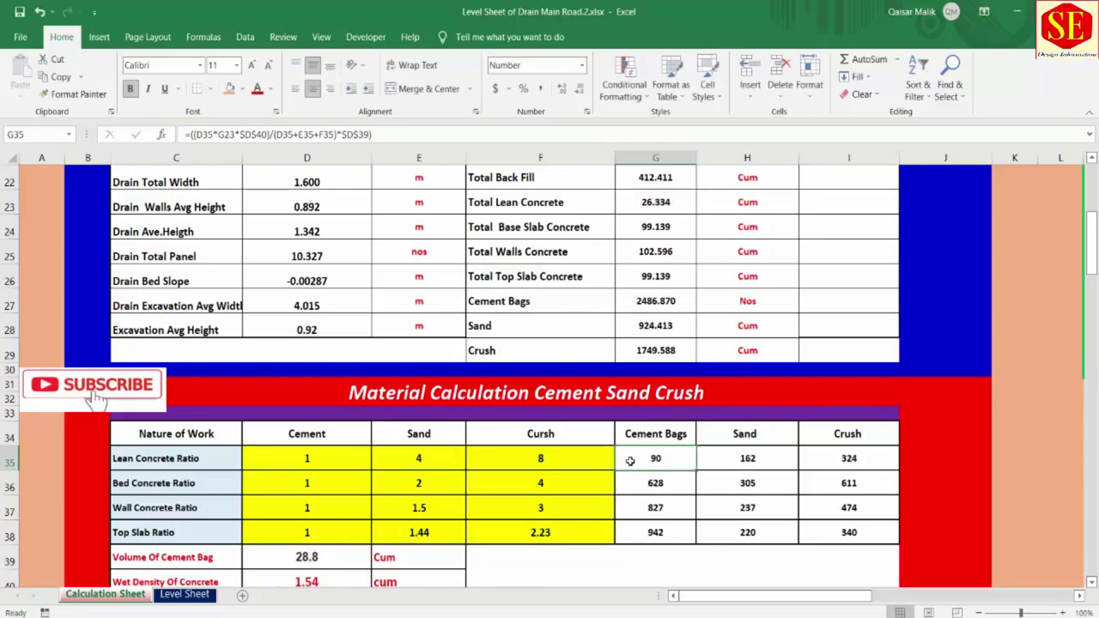
# Step: Replace the lean concrete Cement Bags formula in G35, starting with the product ((D35*G23*D40) of cement ratio, lean concrete quantity and wet density
pyautogui.press('Delete')
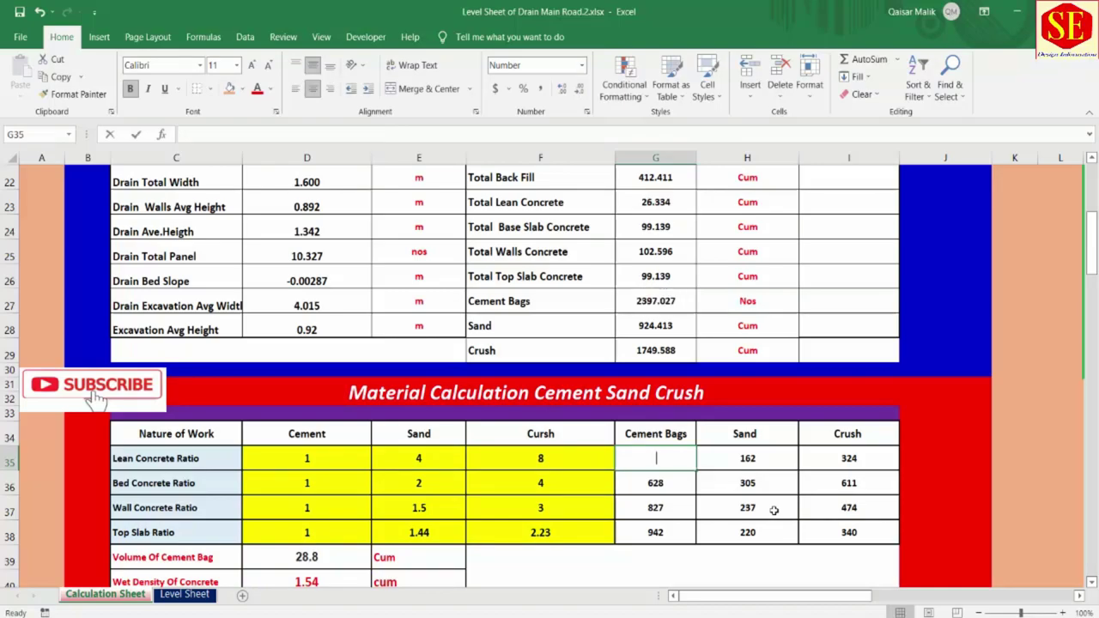
pyautogui.write('=(')
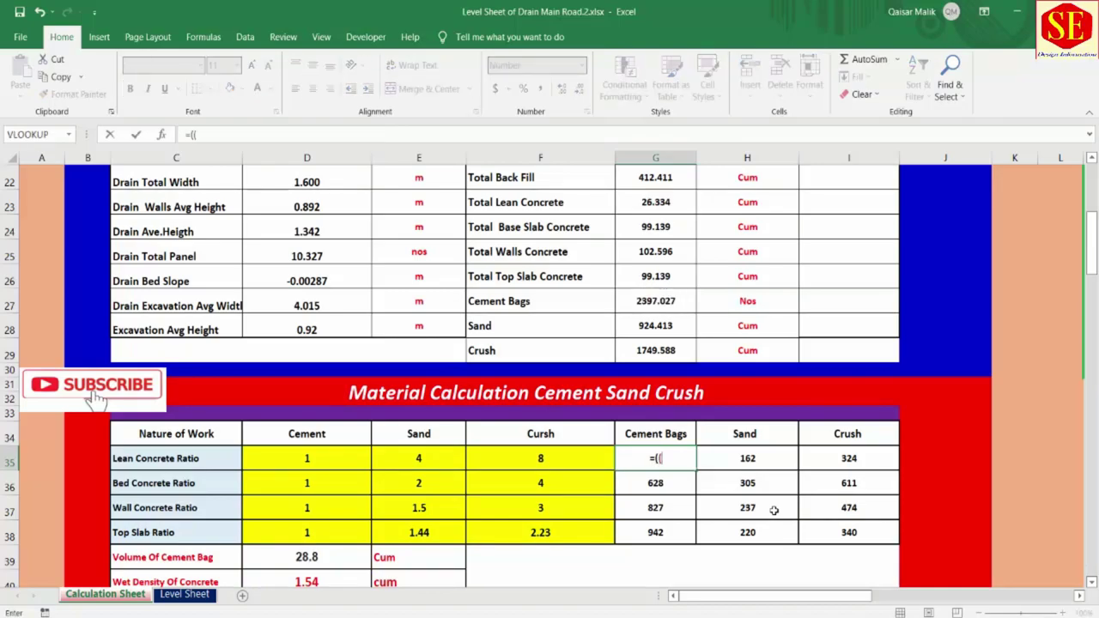
pyautogui.write('(')
pyautogui.click(296, 460)
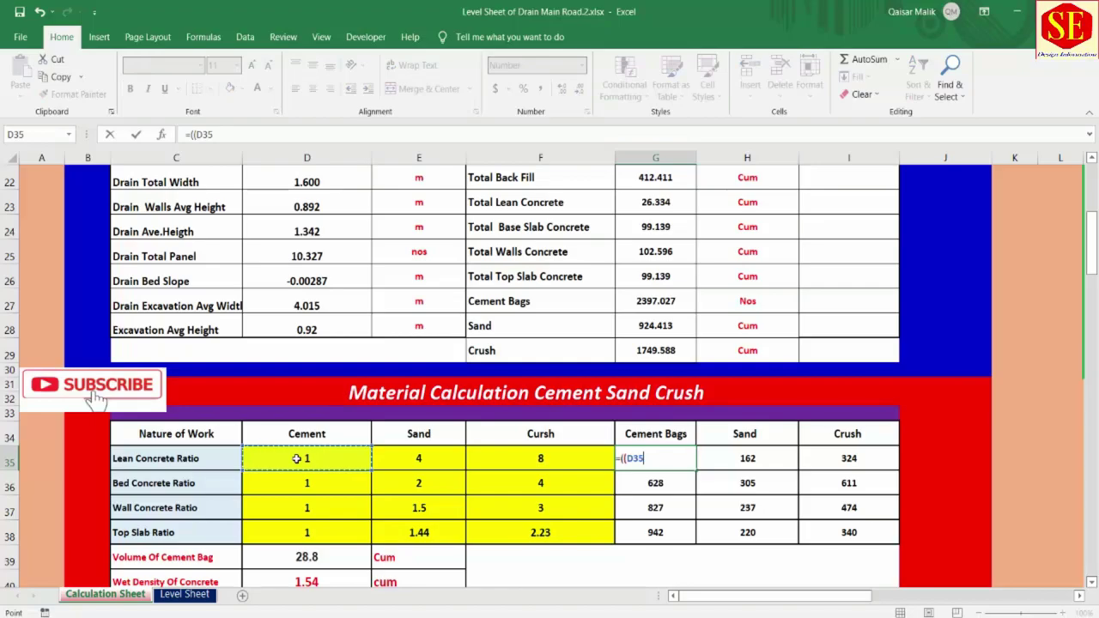
pyautogui.write('*')
pyautogui.scroll(1, 611, 271)
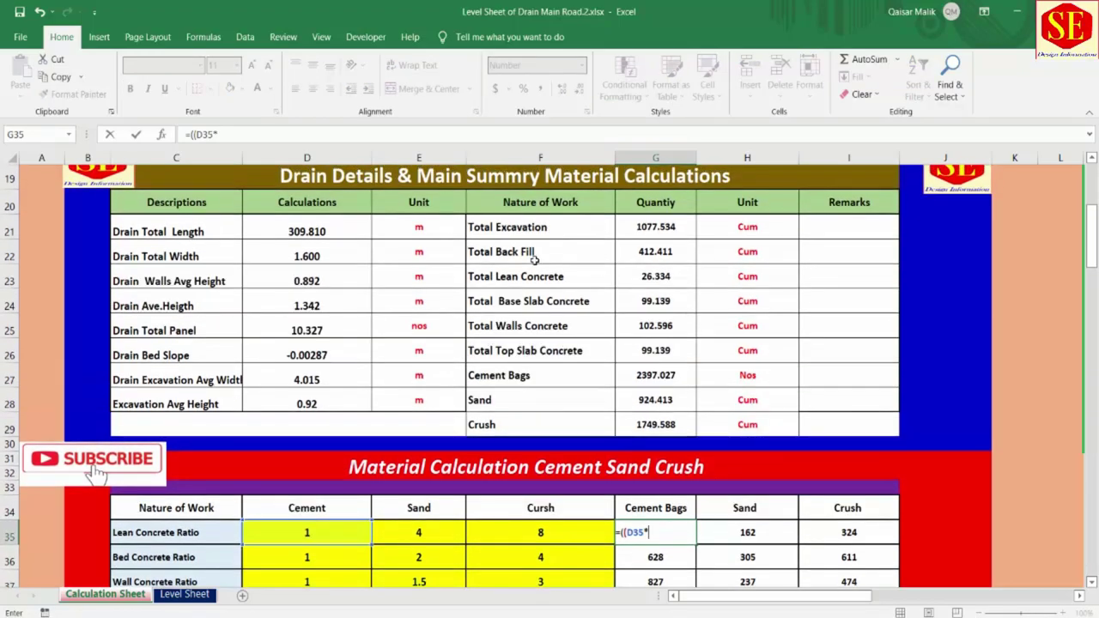
pyautogui.click(646, 275)
pyautogui.write('*')
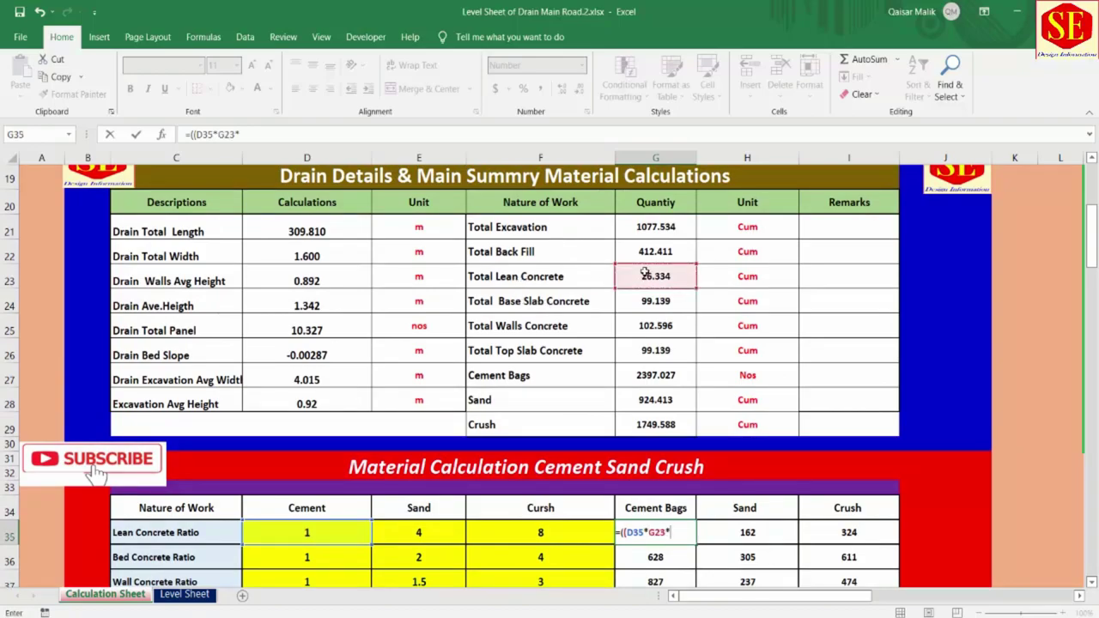
pyautogui.scroll(-2, 584, 414)
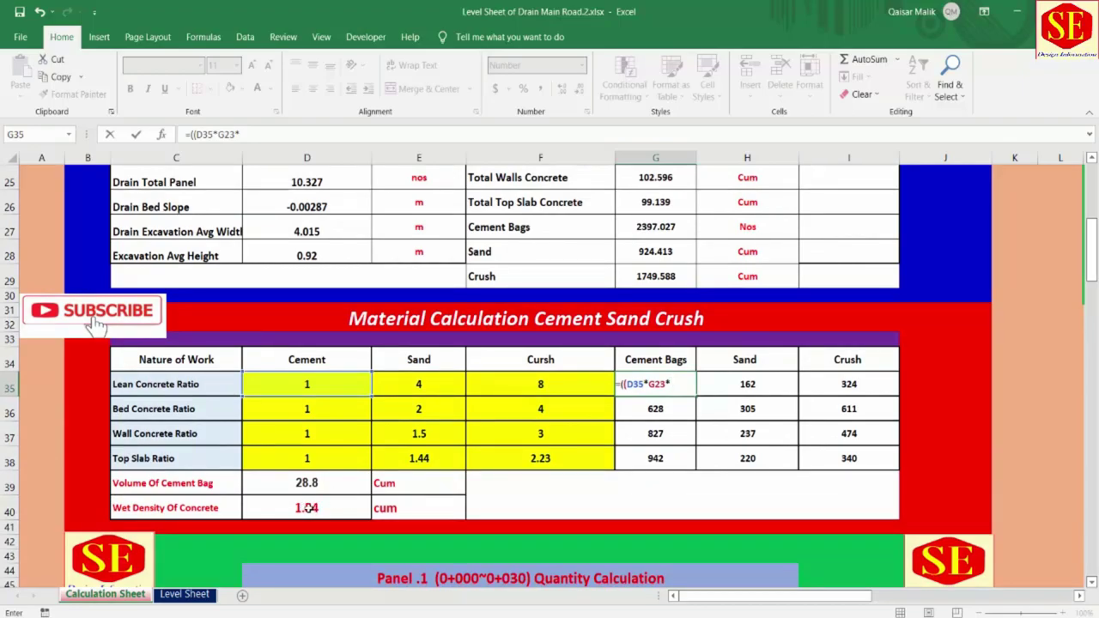
pyautogui.click(308, 509)
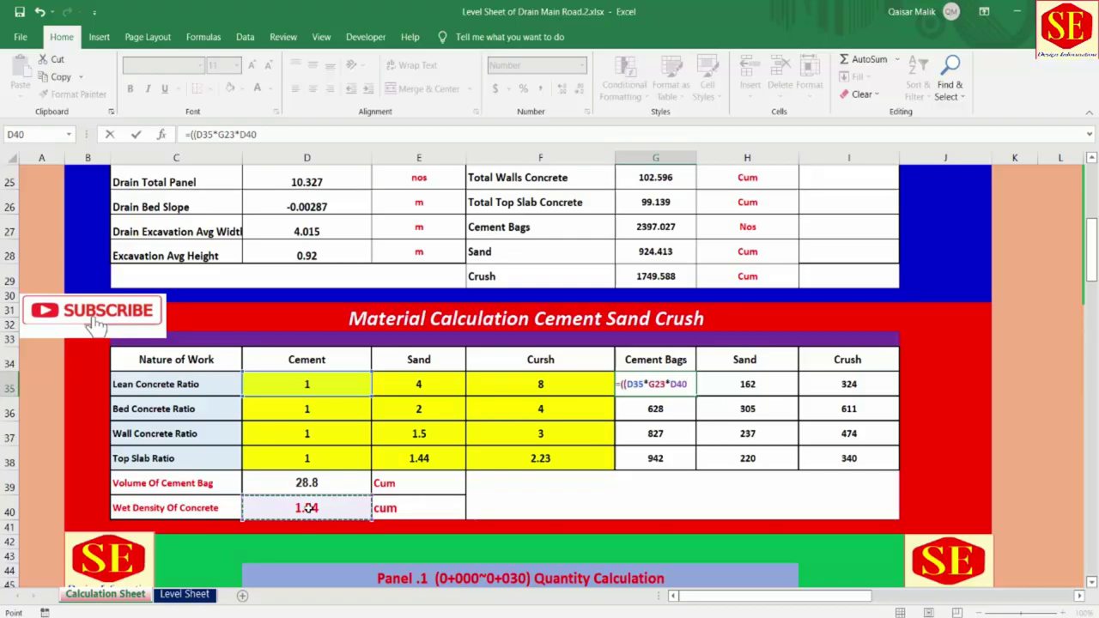
pyautogui.write(')')
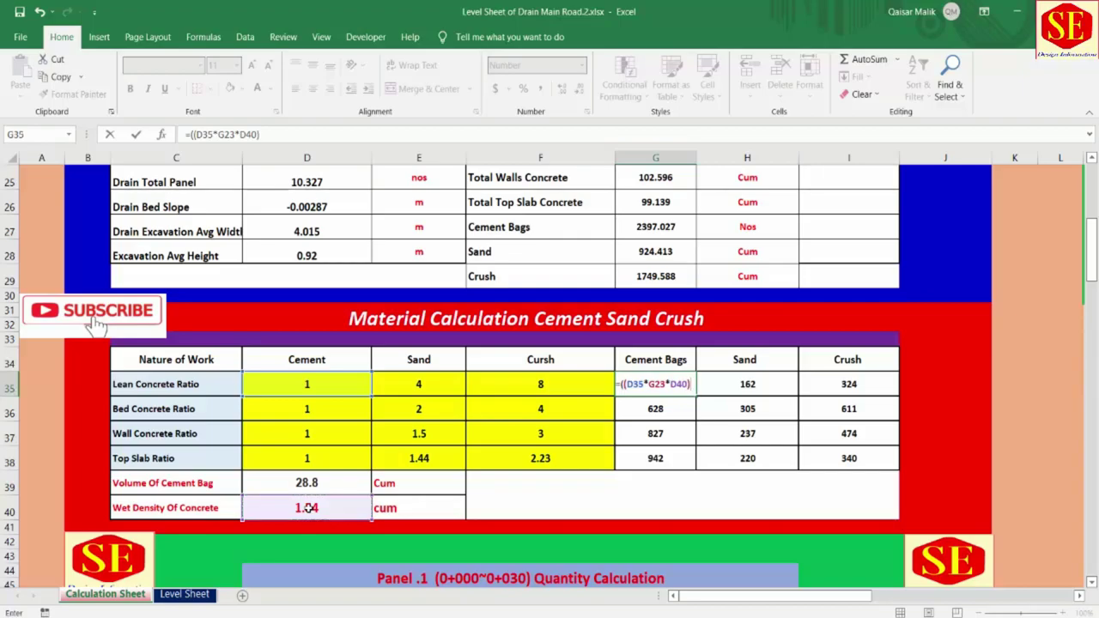
# Step: Complete the G35 formula by dividing by the sum of the lean ratios, giving =((D35*G23*D40)/(D35+E35+F35))
pyautogui.write('/(')
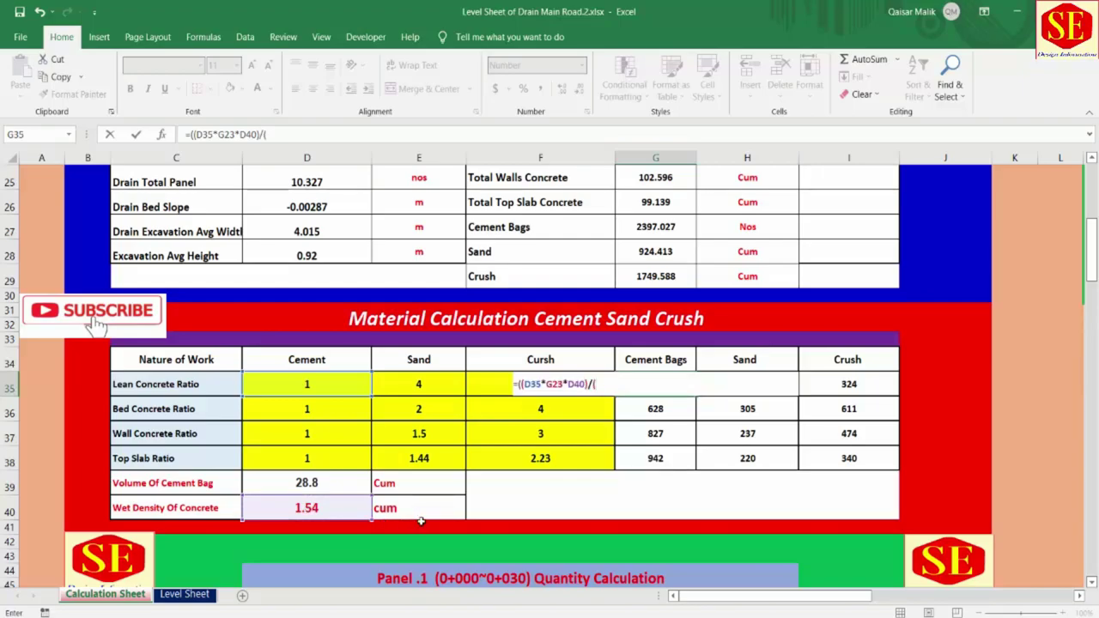
pyautogui.click(315, 384)
pyautogui.write('+')
pyautogui.click(415, 384)
pyautogui.write('+')
pyautogui.click(482, 378)
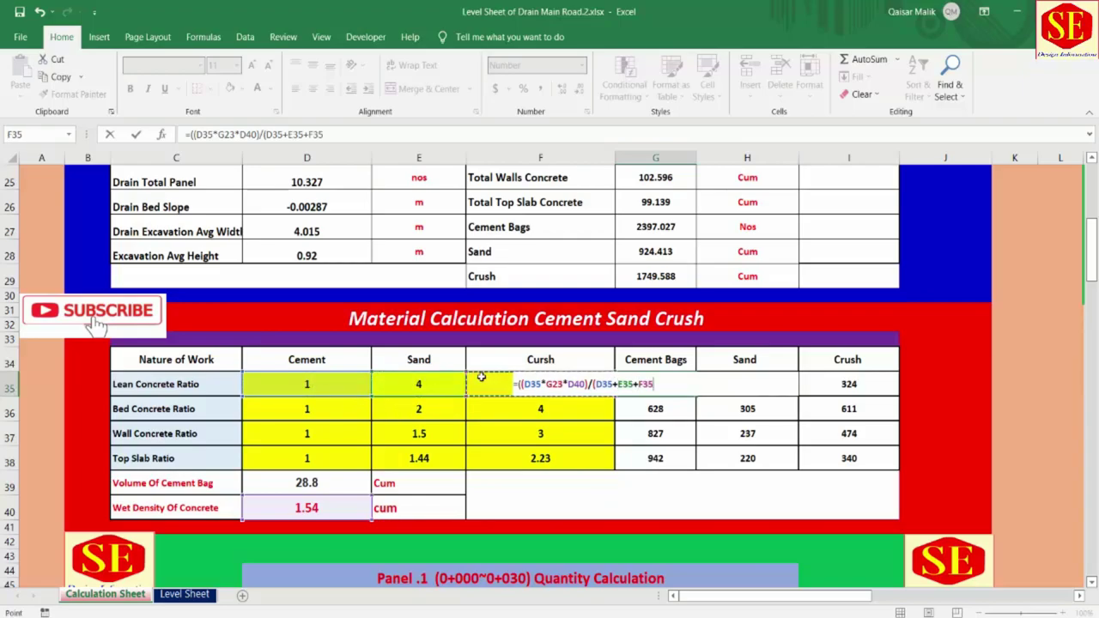
pyautogui.write('))')
pyautogui.press('Return')
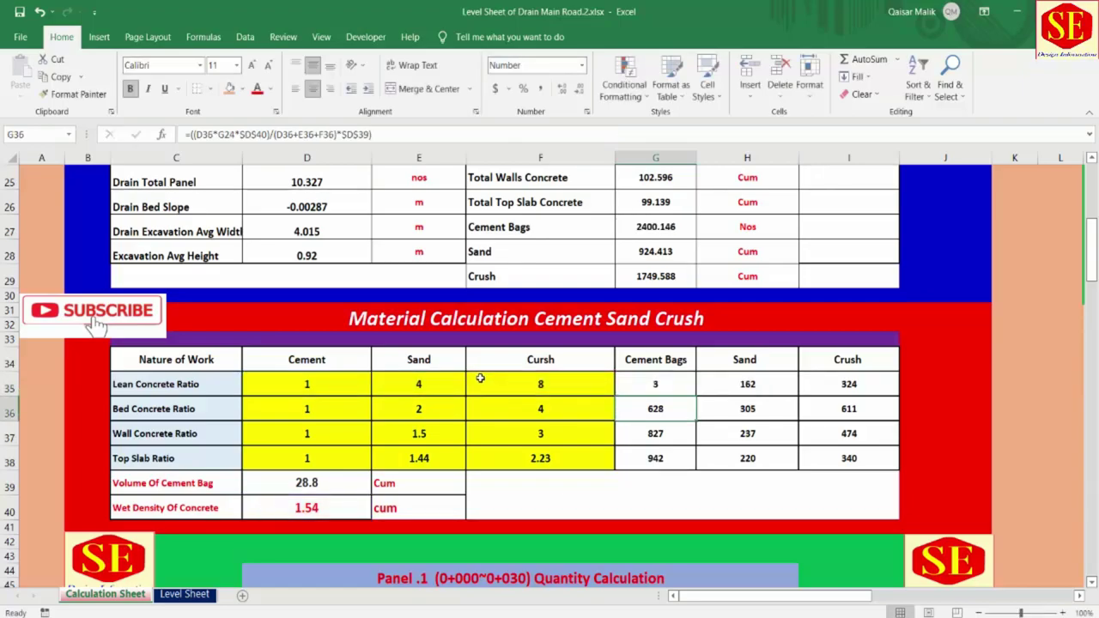
# Step: Check the lean Cement Bags formula in G35 and the Volume Of Cement Bag formula =1440/50 in D39
pyautogui.click(662, 383)
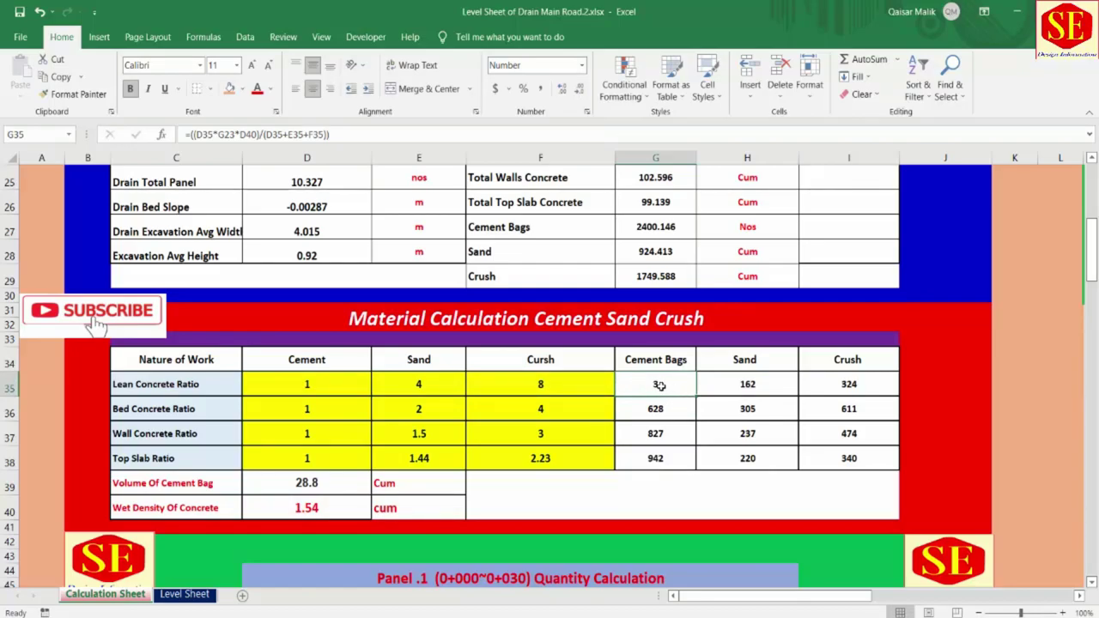
pyautogui.doubleClick(660, 385)
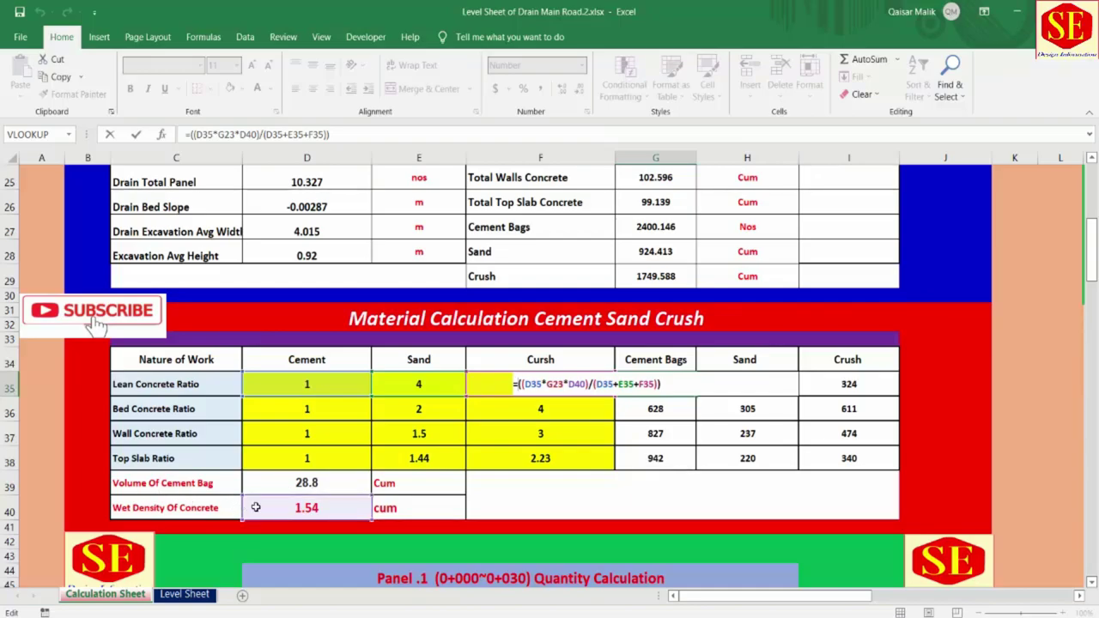
pyautogui.press('Return')
pyautogui.click(304, 485)
pyautogui.write('=1440/50')
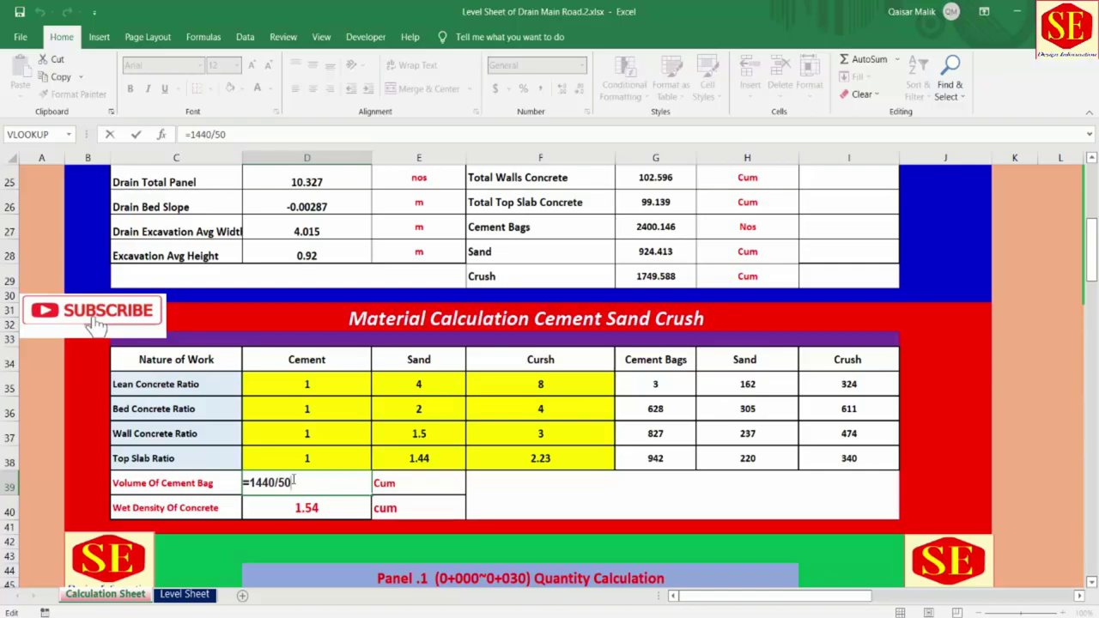
pyautogui.press('Return')
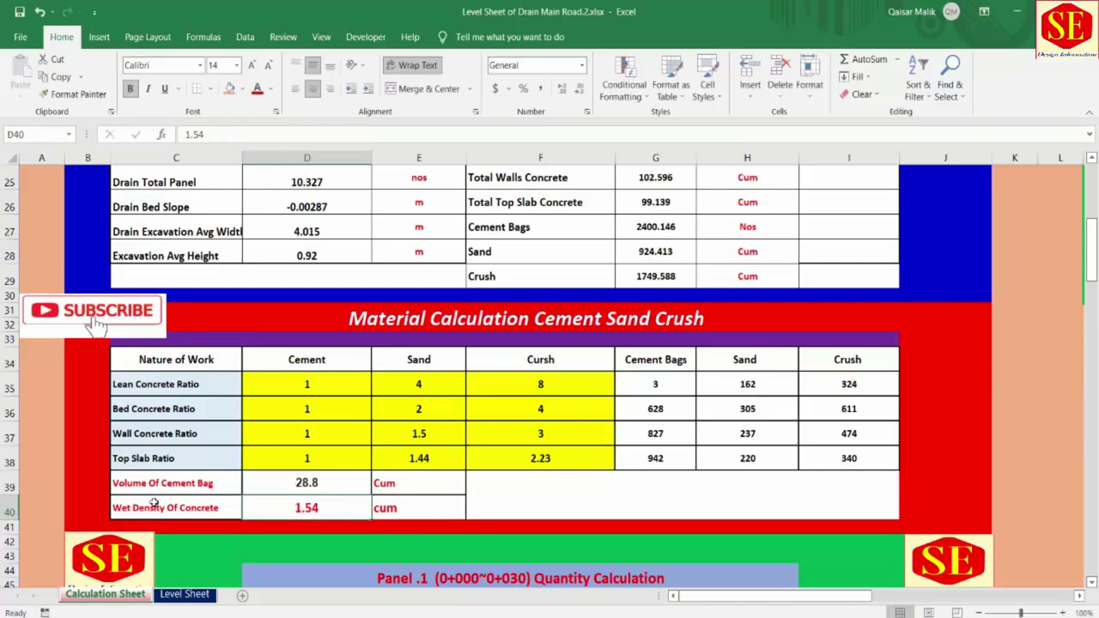
# Step: Edit the G35 formula to make the wet density reference absolute ($D$40) and multiply by the cement bag volume in D39
pyautogui.doubleClick(656, 384)
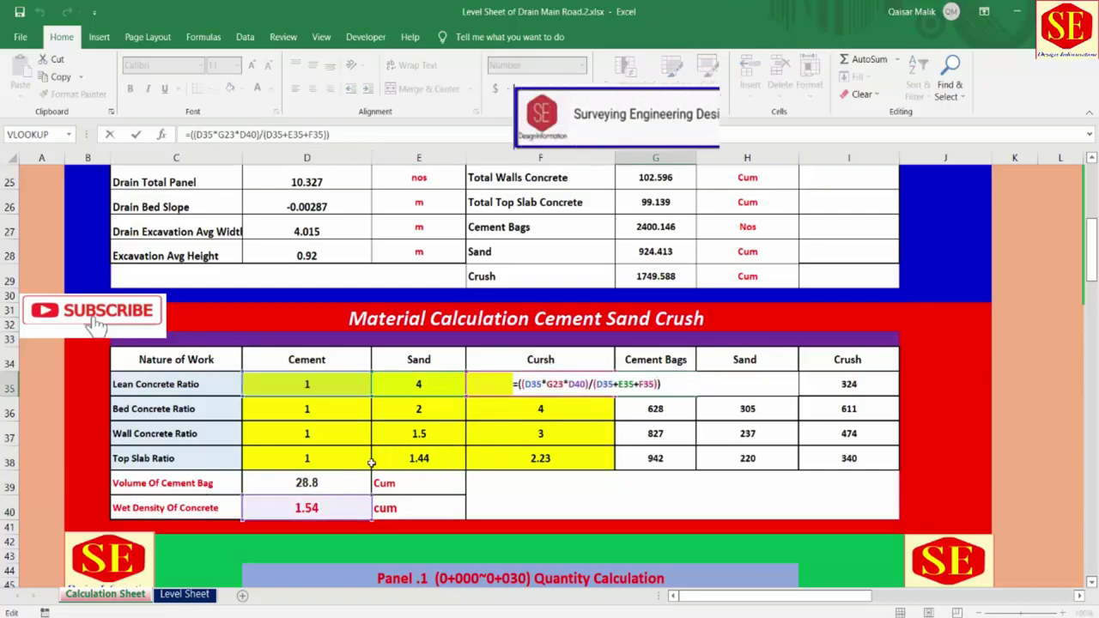
pyautogui.scroll(-1, 543, 378)
pyautogui.click(584, 308)
pyautogui.press('F4')
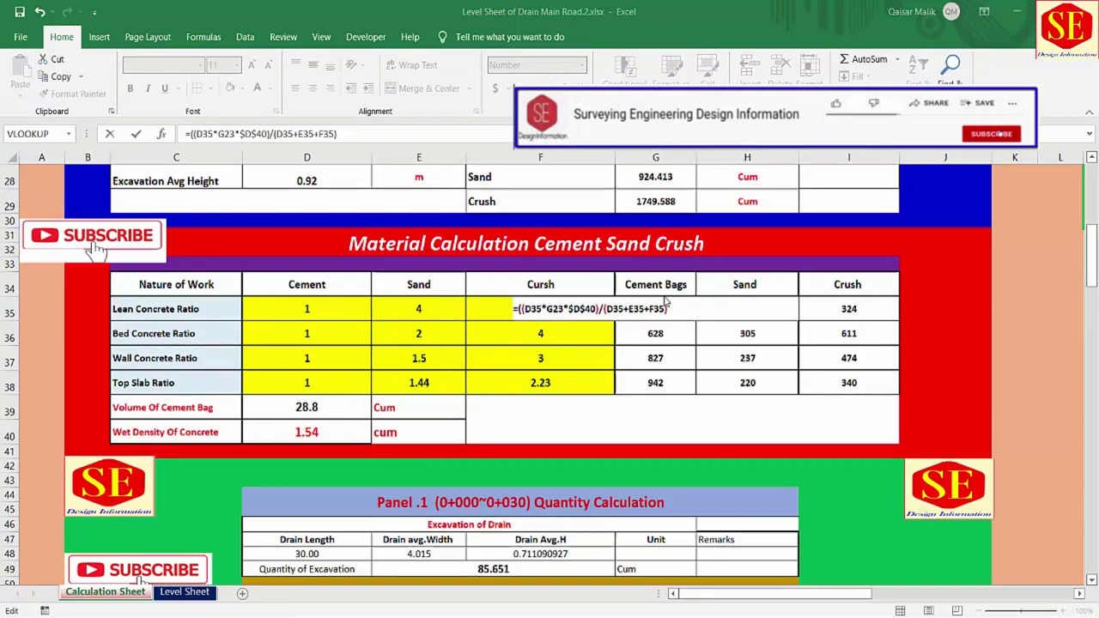
pyautogui.write('*')
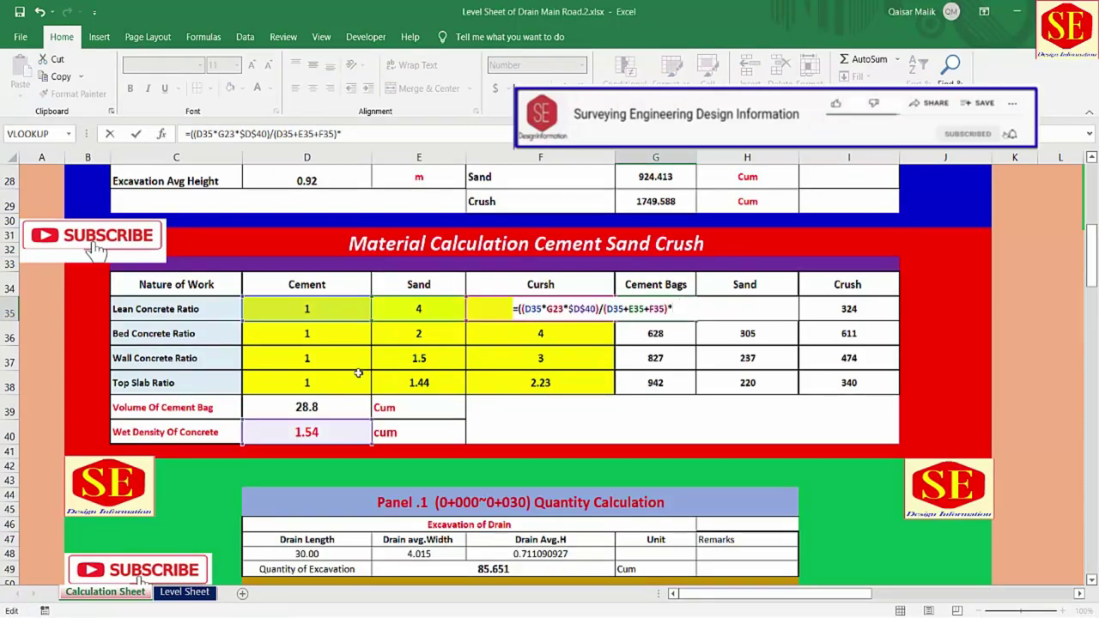
pyautogui.click(309, 409)
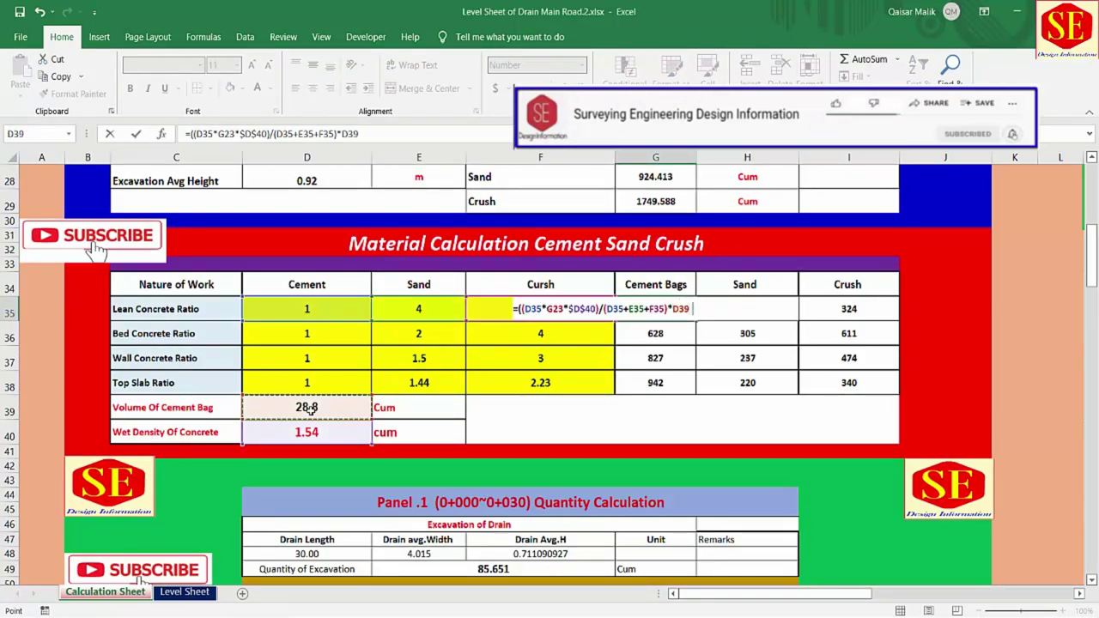
pyautogui.press('Return')
pyautogui.press('Up')
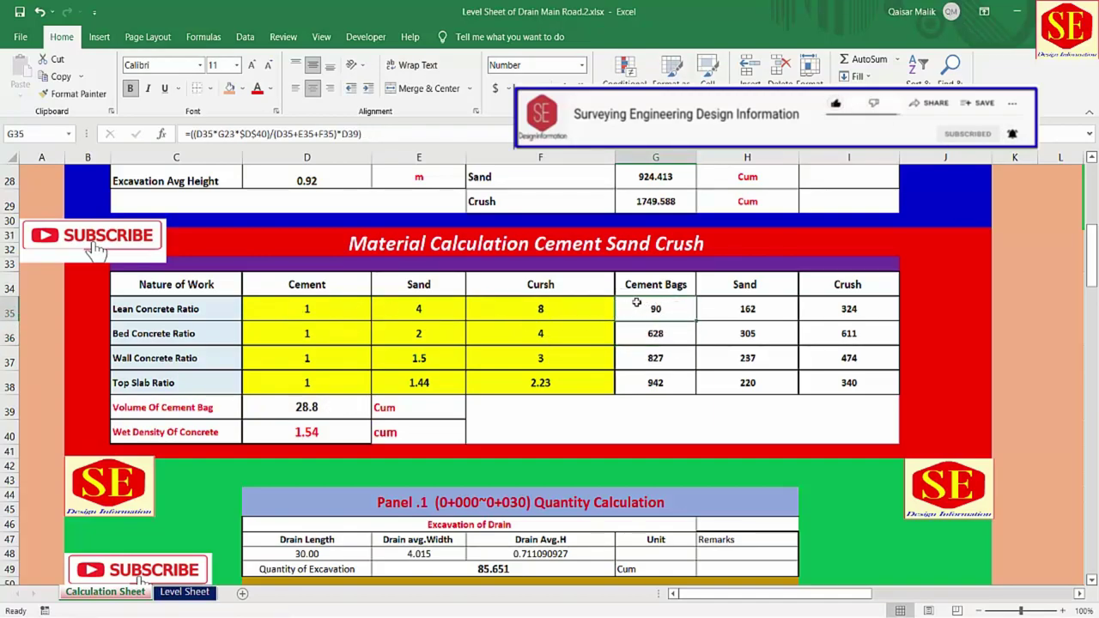
# Step: Replace the lean concrete Sand formula in H35 with =E35*D40*G23, using the sand ratio, wet density and total lean concrete
pyautogui.doubleClick(729, 309)
pyautogui.click(856, 314)
pyautogui.doubleClick(857, 311)
pyautogui.click(765, 305)
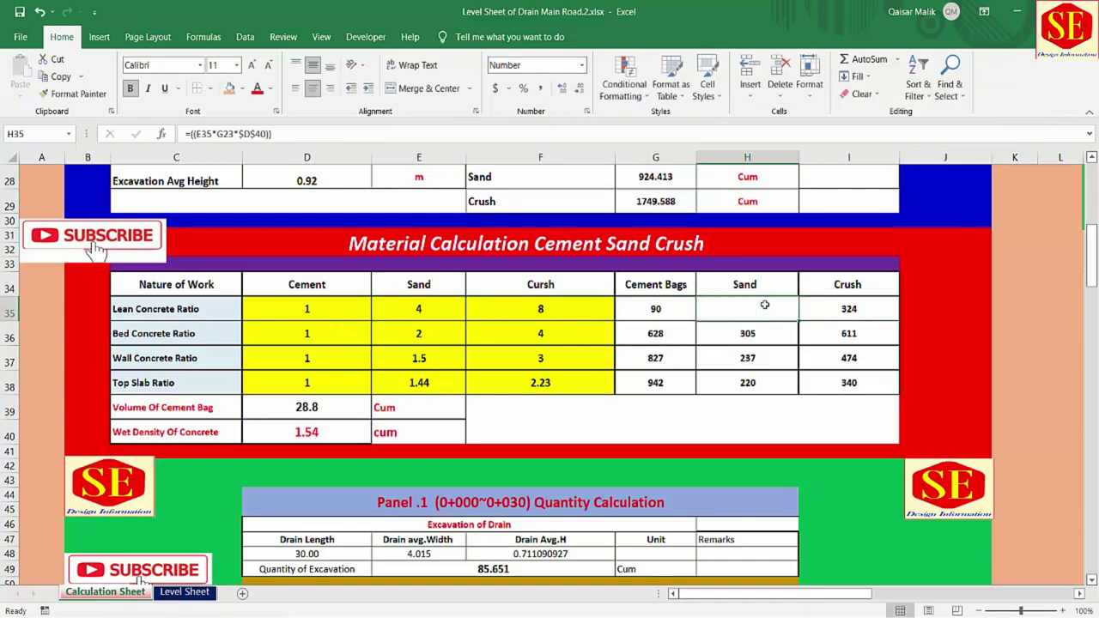
pyautogui.write('=')
pyautogui.click(415, 307)
pyautogui.write('*')
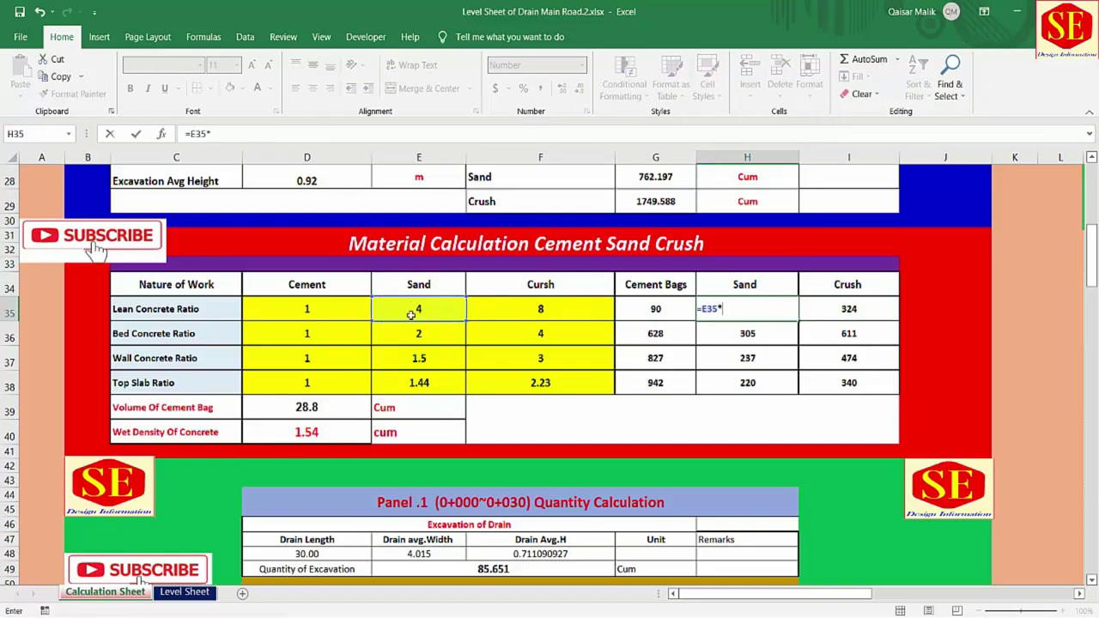
pyautogui.click(341, 432)
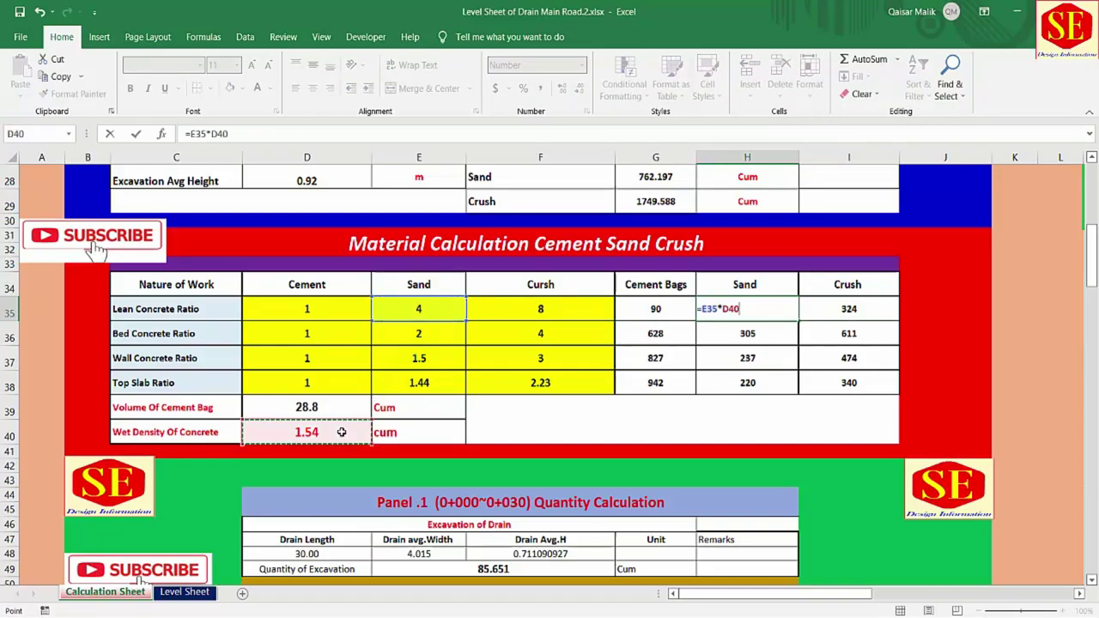
pyautogui.write('*')
pyautogui.scroll(2, 608, 449)
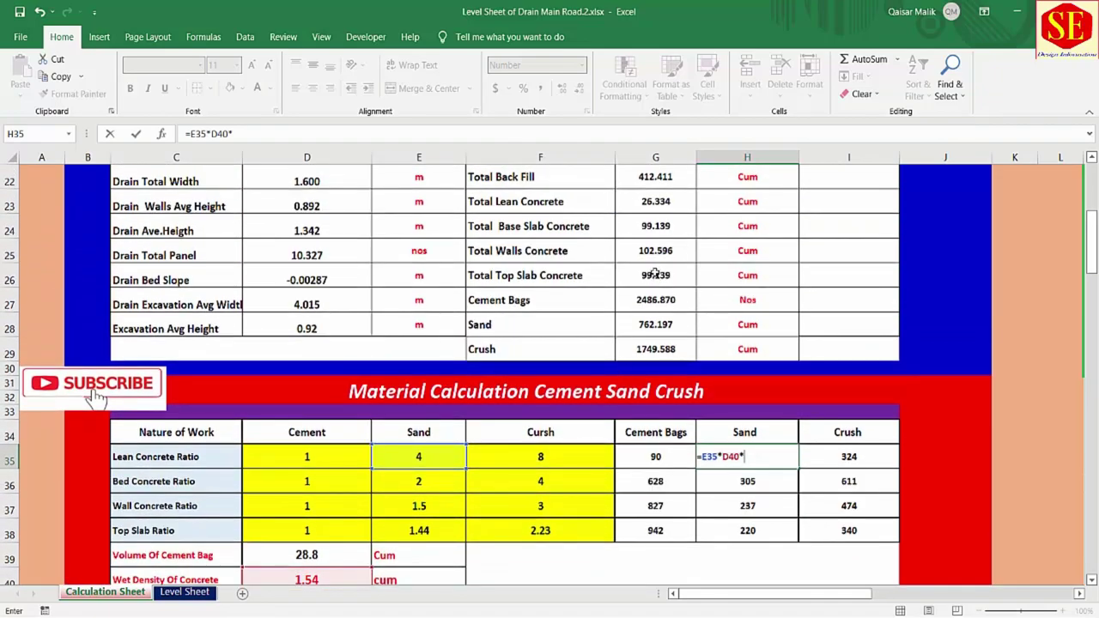
pyautogui.click(662, 201)
pyautogui.press('Return')
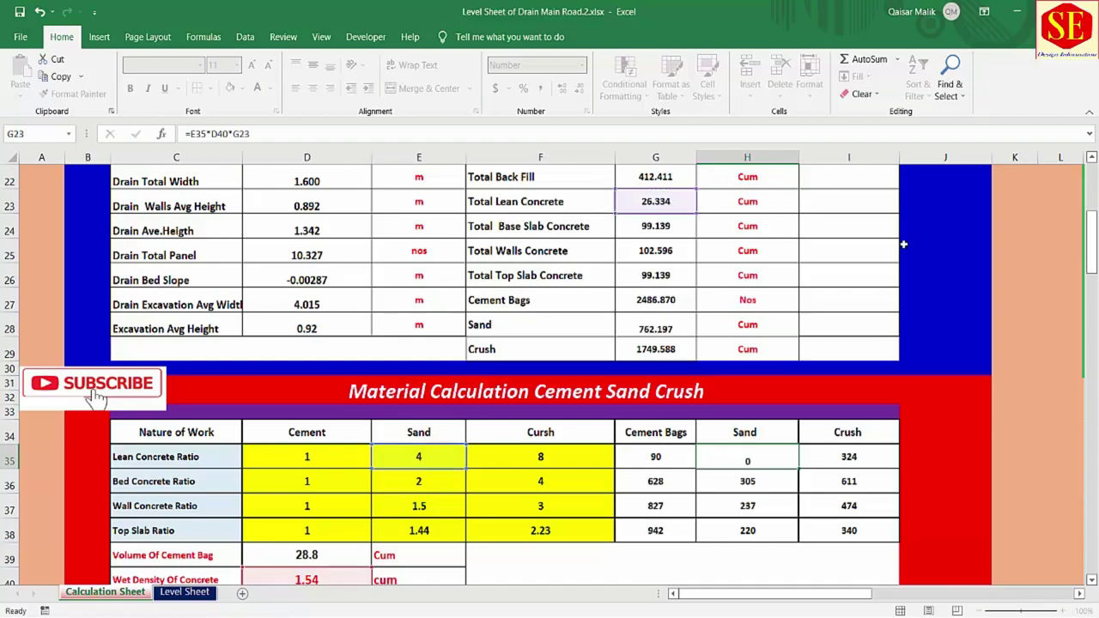
pyautogui.click(746, 456)
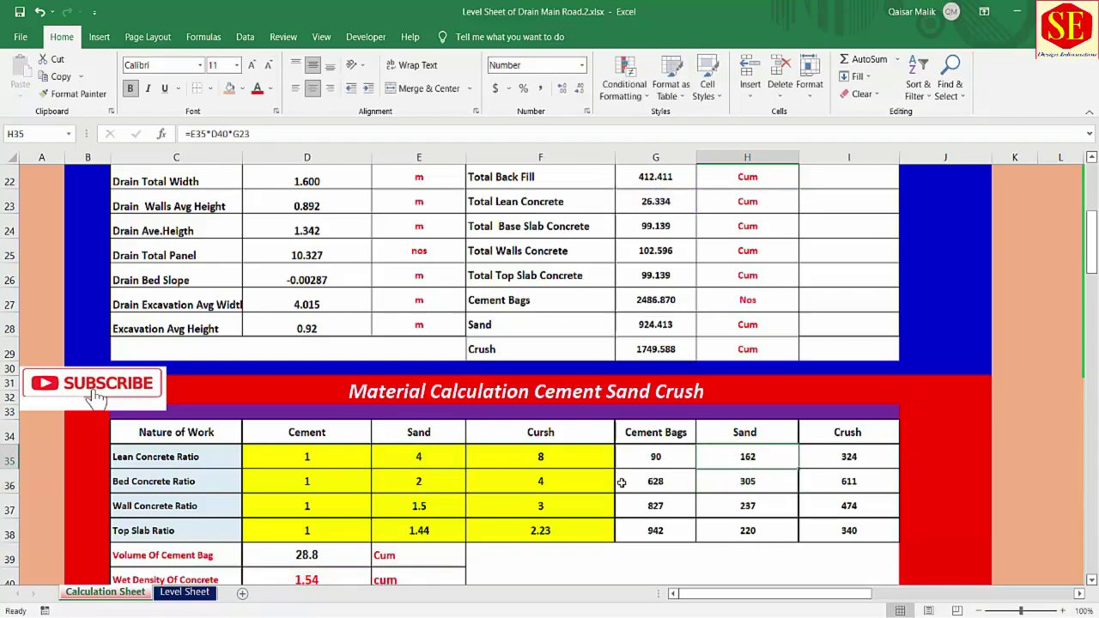
# Step: Replace the lean concrete Crush formula in I35 with =F35*D40*G23, using the crush ratio, wet density and total lean concrete
pyautogui.click(859, 456)
pyautogui.press('Delete')
pyautogui.write('=')
pyautogui.click(564, 458)
pyautogui.write('*')
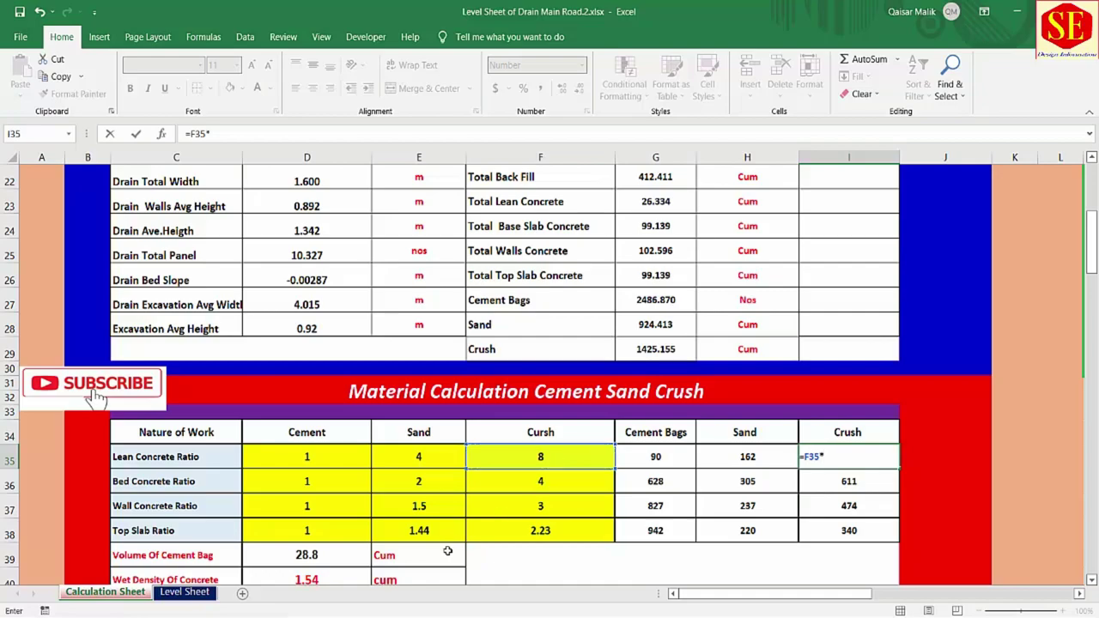
pyautogui.click(309, 580)
pyautogui.write('*')
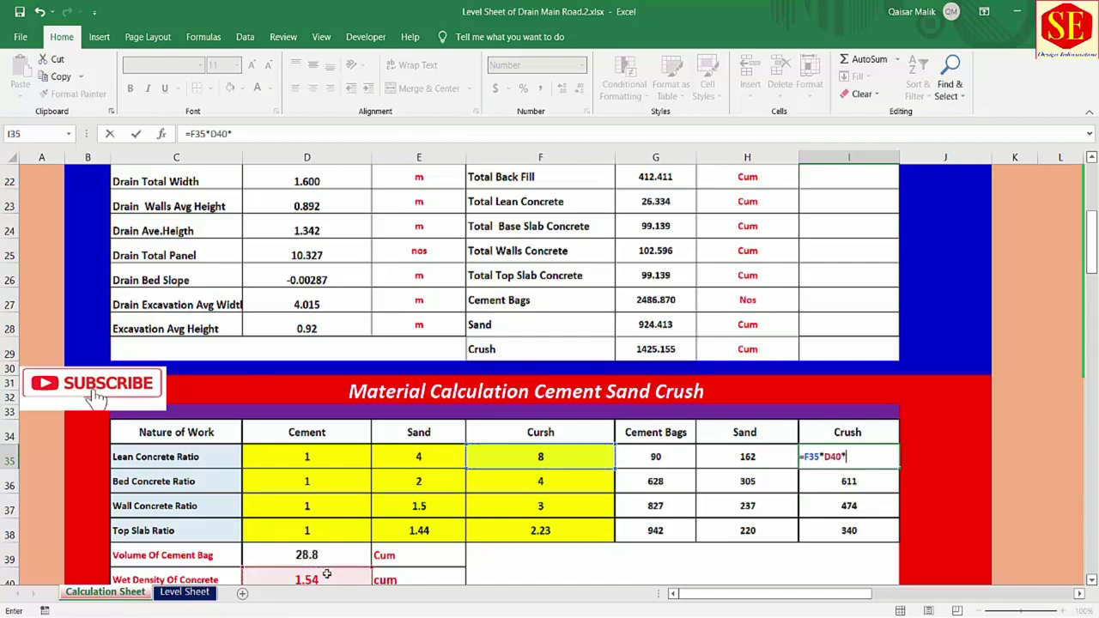
pyautogui.click(665, 226)
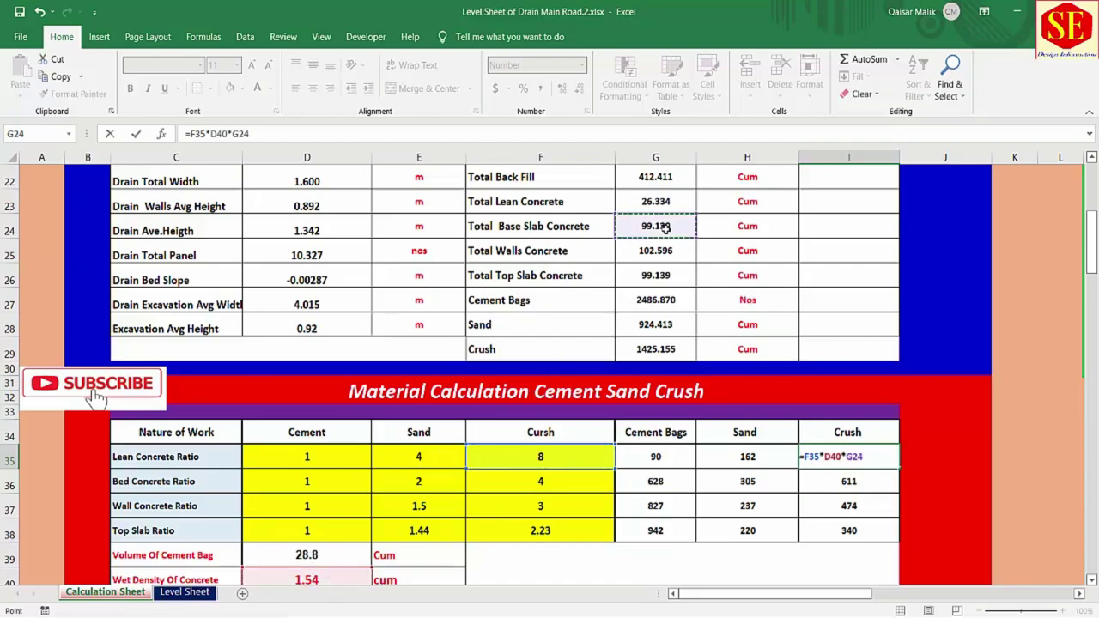
pyautogui.click(649, 204)
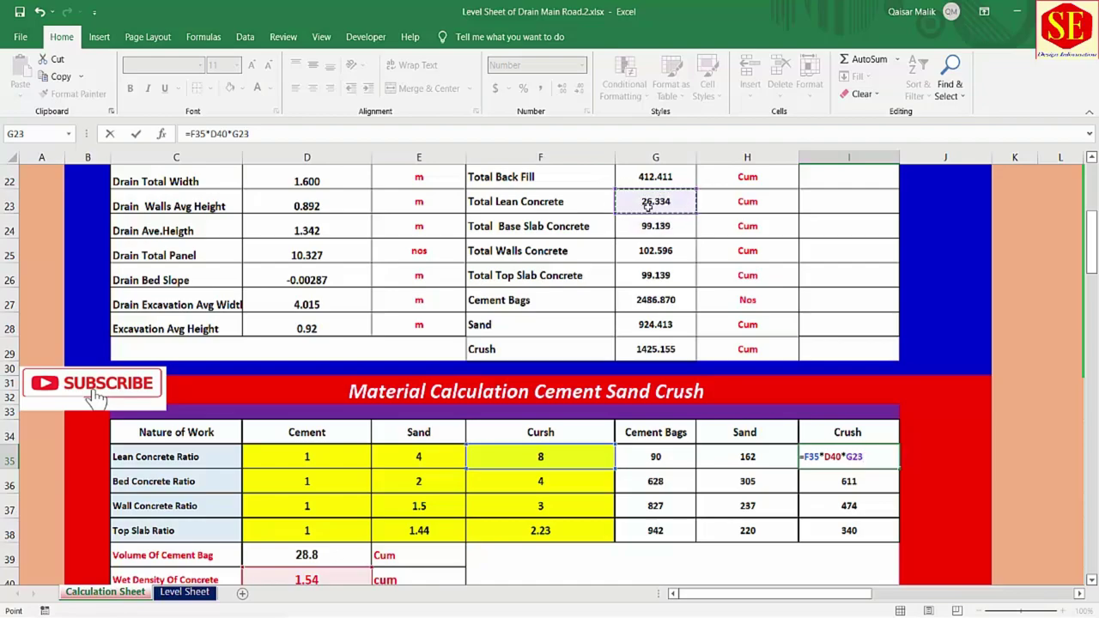
pyautogui.press('Return')
pyautogui.press('Up')
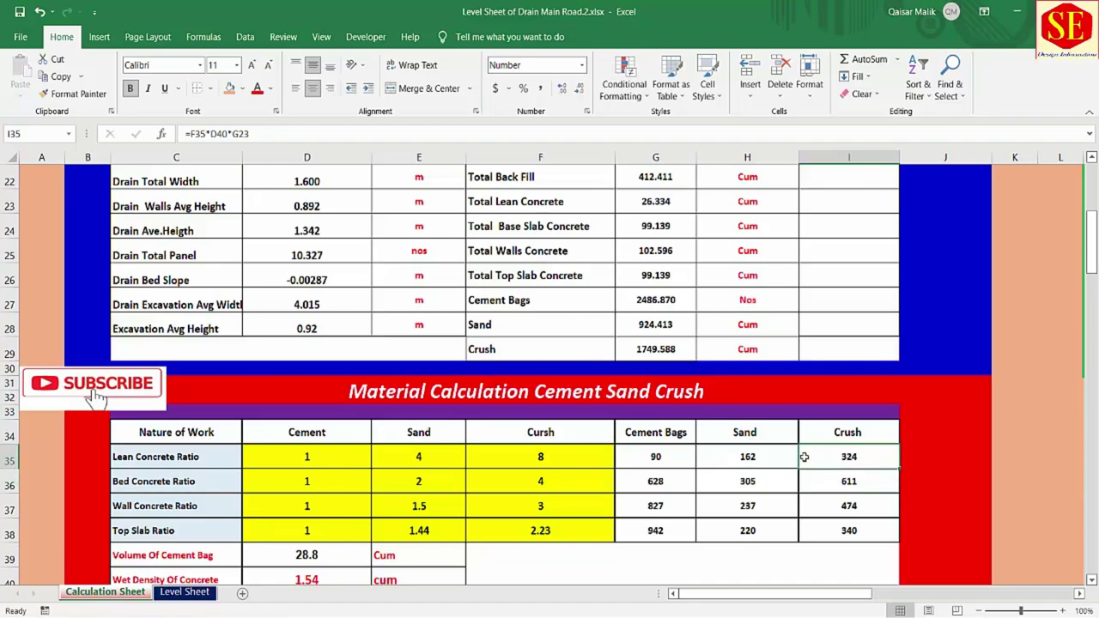
# Step: Review the lean concrete Sand formula in H35 and the bed concrete Cement Bags formula in G36
pyautogui.scroll(-1, 804, 456)
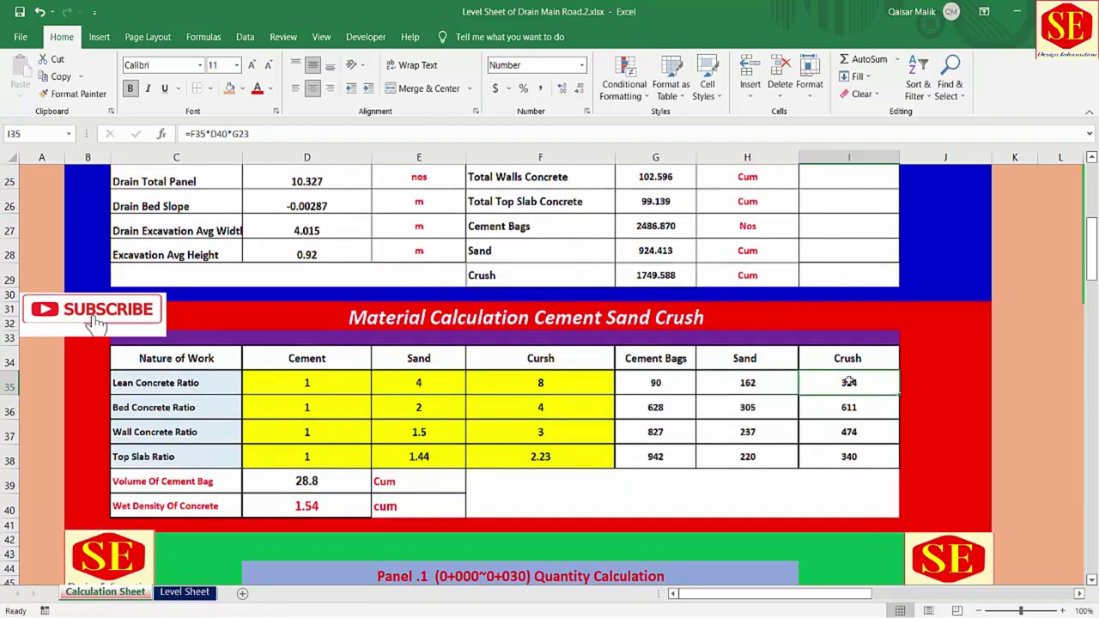
pyautogui.click(777, 383)
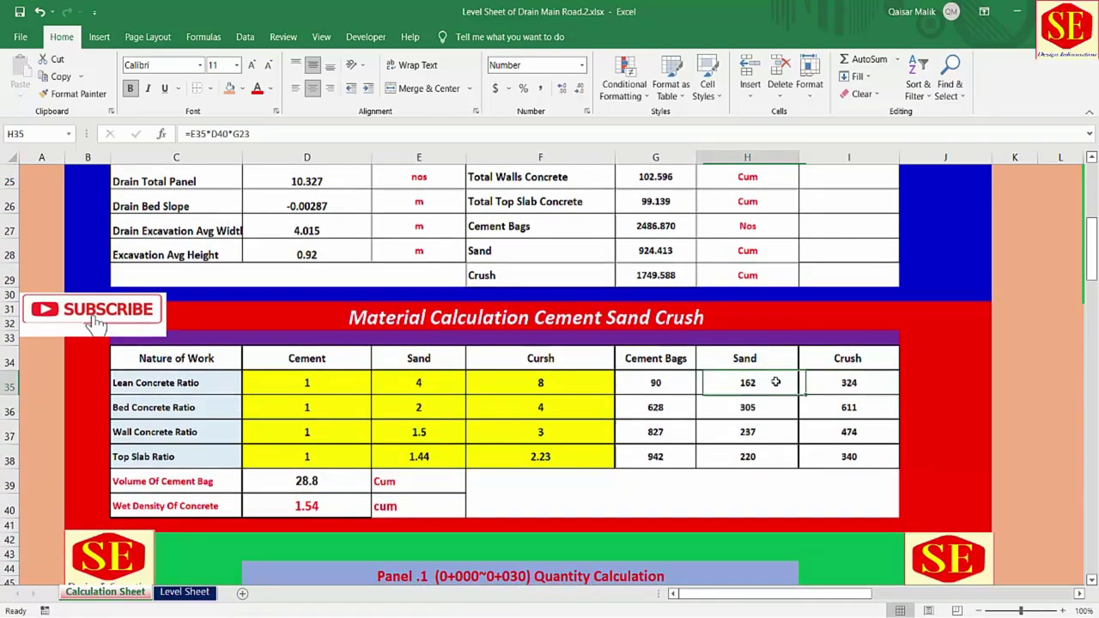
pyautogui.doubleClick(672, 406)
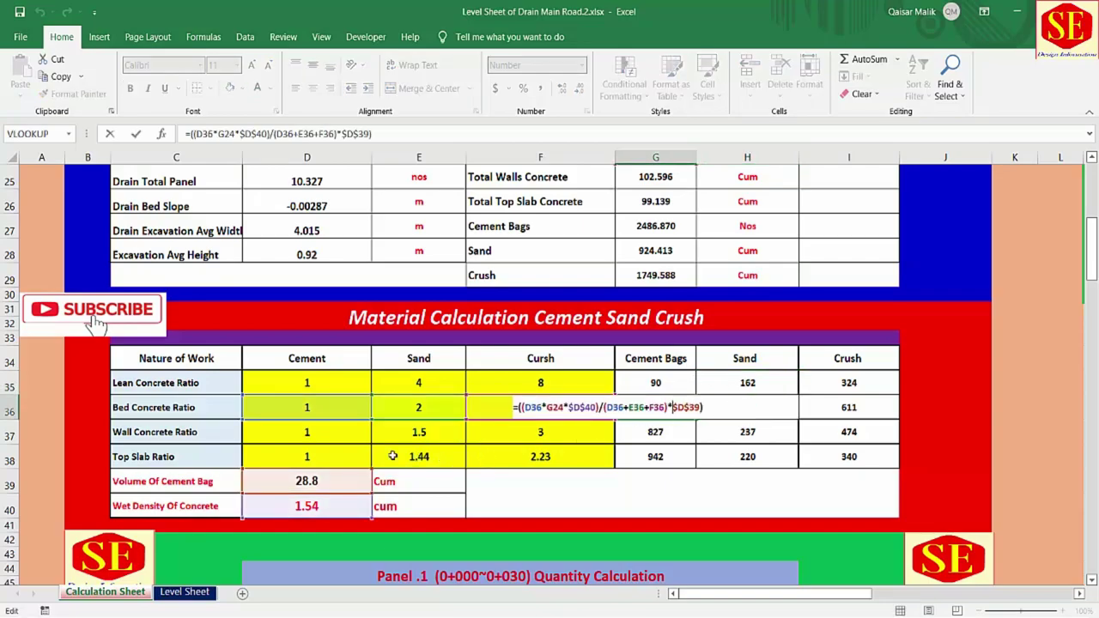
pyautogui.press('Return')
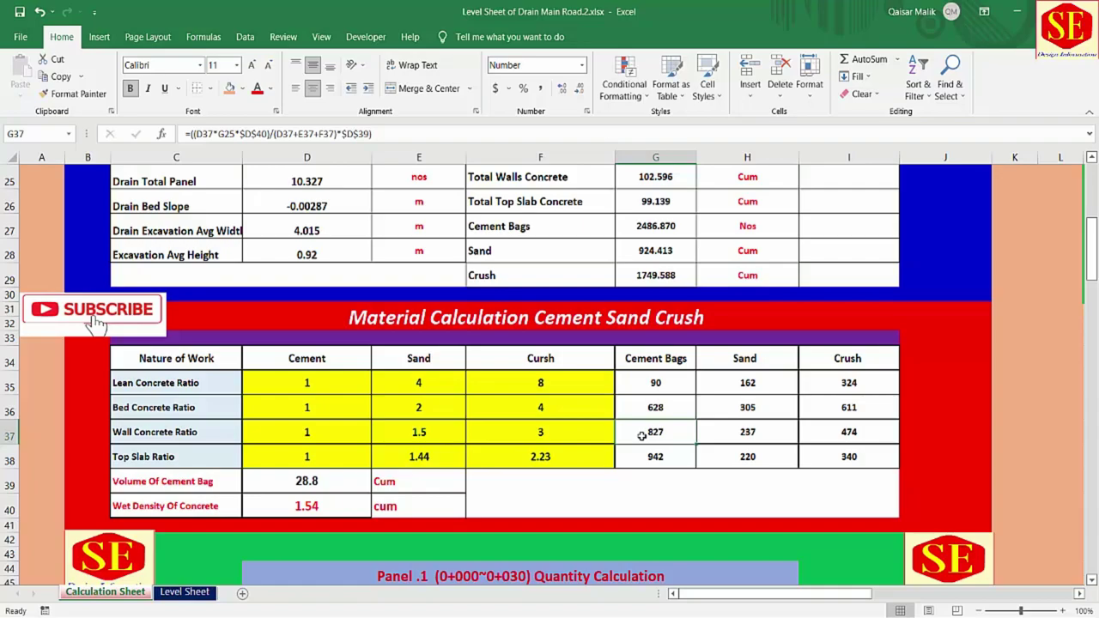
# Step: Review the top slab Cement Bags formula in G38 and the lean and bed concrete mix ratios
pyautogui.click(652, 457)
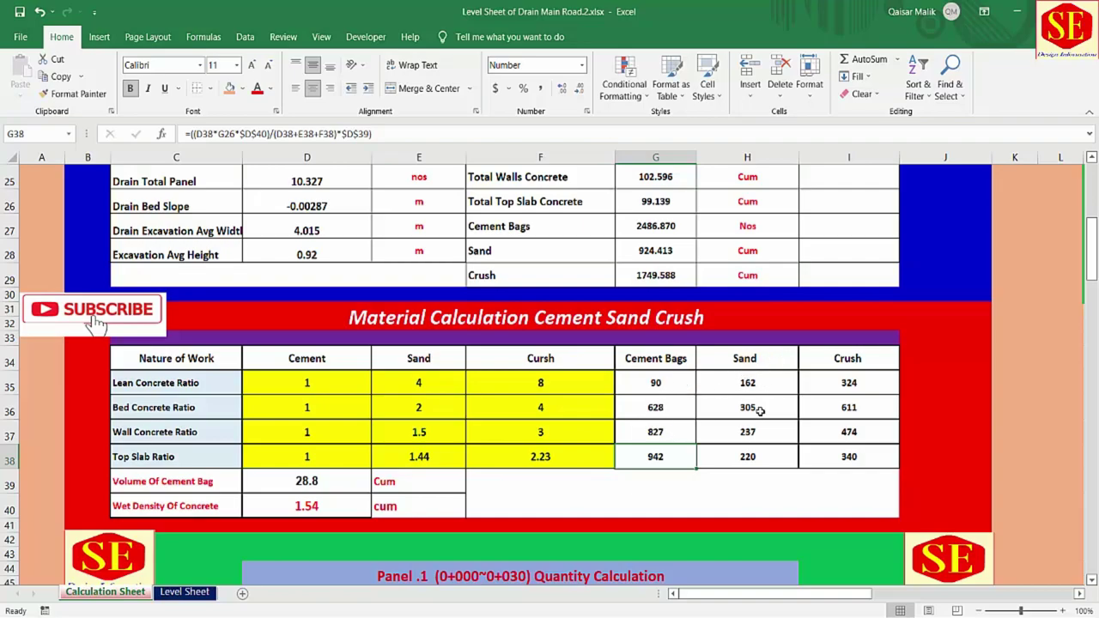
pyautogui.click(292, 385)
pyautogui.click(434, 383)
pyautogui.click(434, 408)
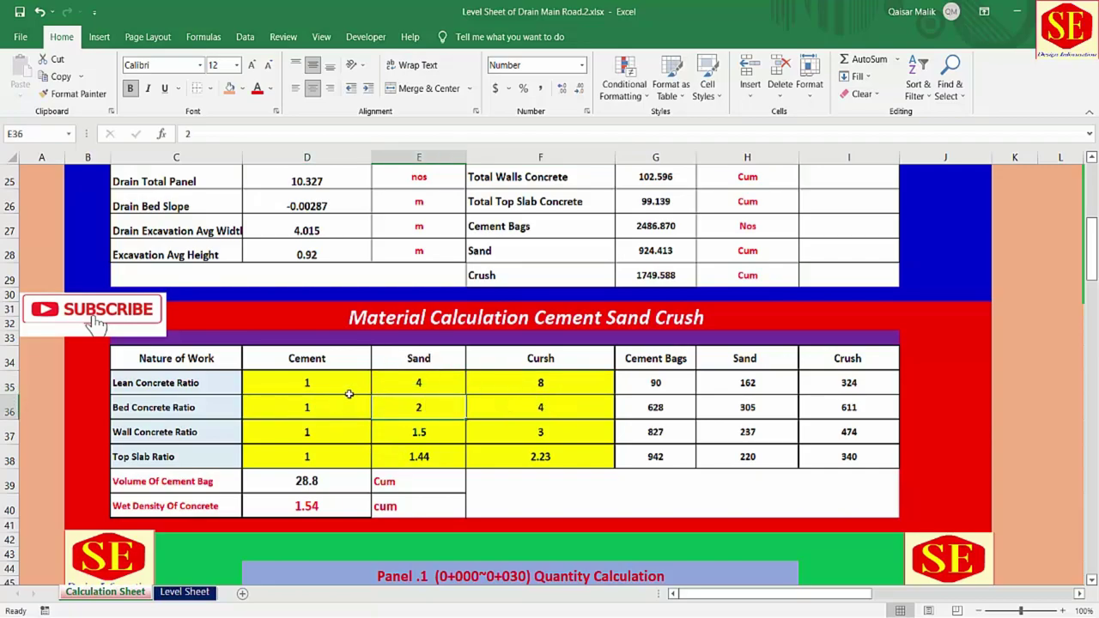
# Step: Examine the Panel 1 quantity calculation block, the drain input data and the plan in SHOP DRAWING.pdf
pyautogui.scroll(-4, 359, 396)
pyautogui.click(420, 554)
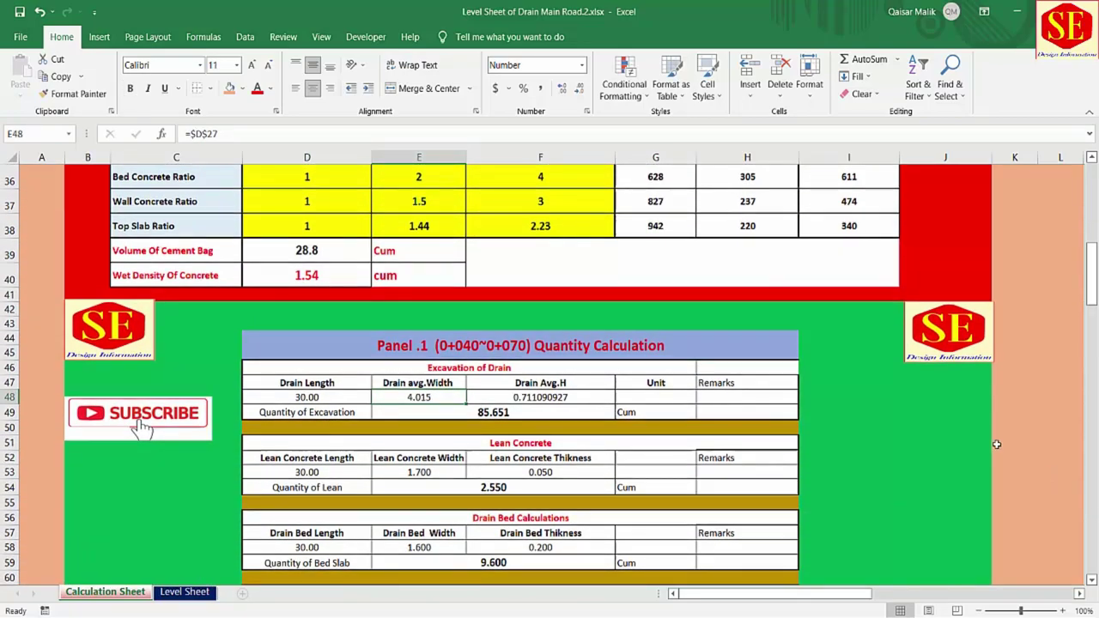
pyautogui.click(416, 351)
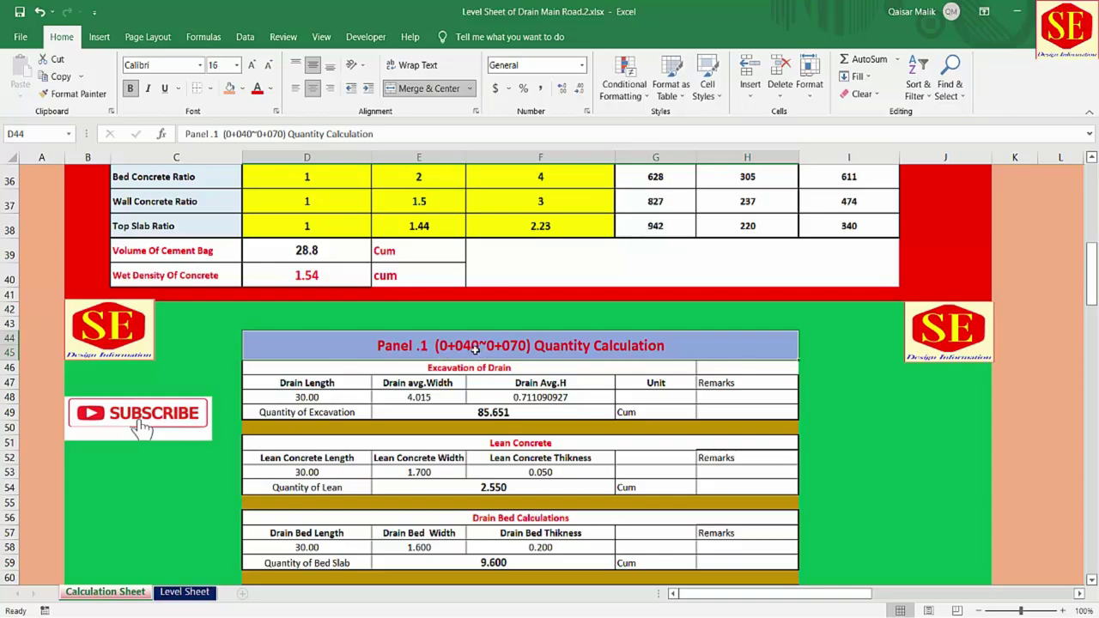
pyautogui.scroll(12, 530, 346)
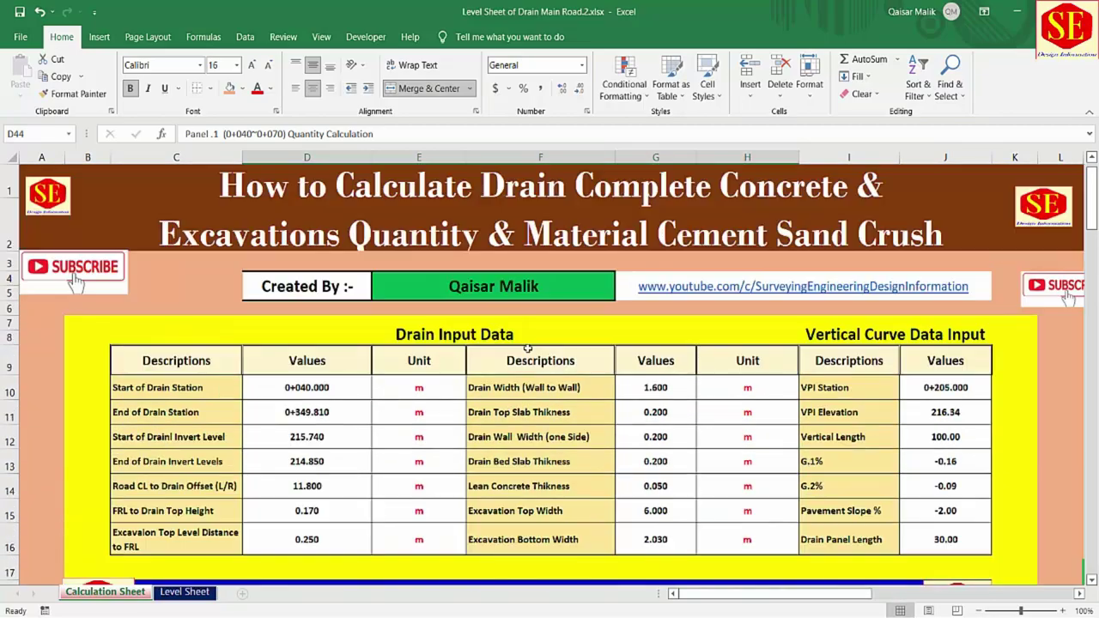
pyautogui.scroll(-9, 307, 387)
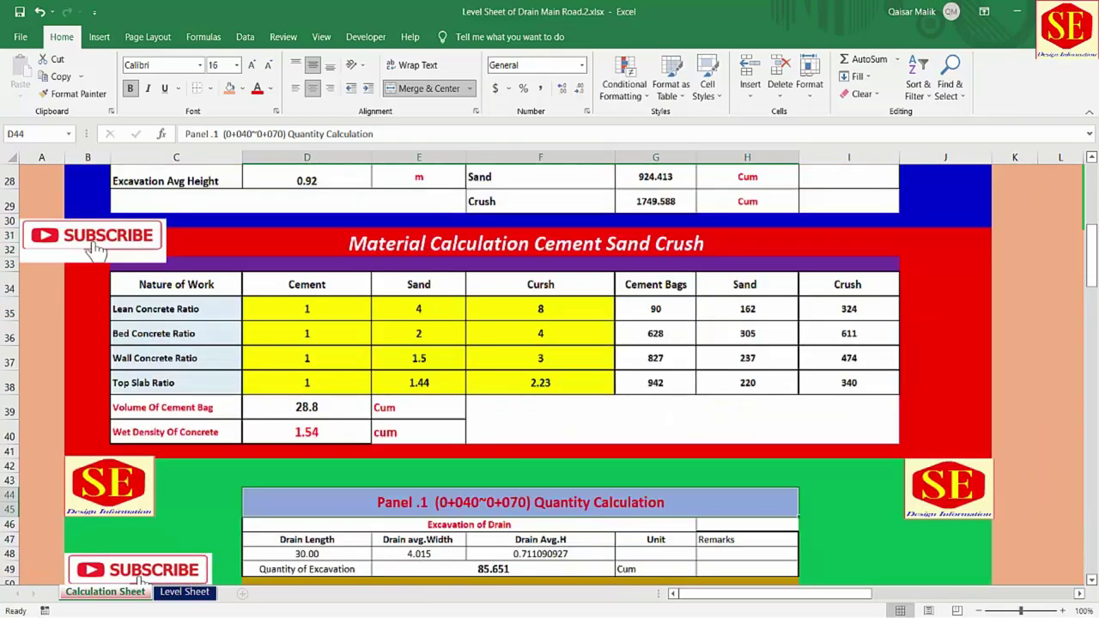
pyautogui.hotkey('alt', 'Tab')
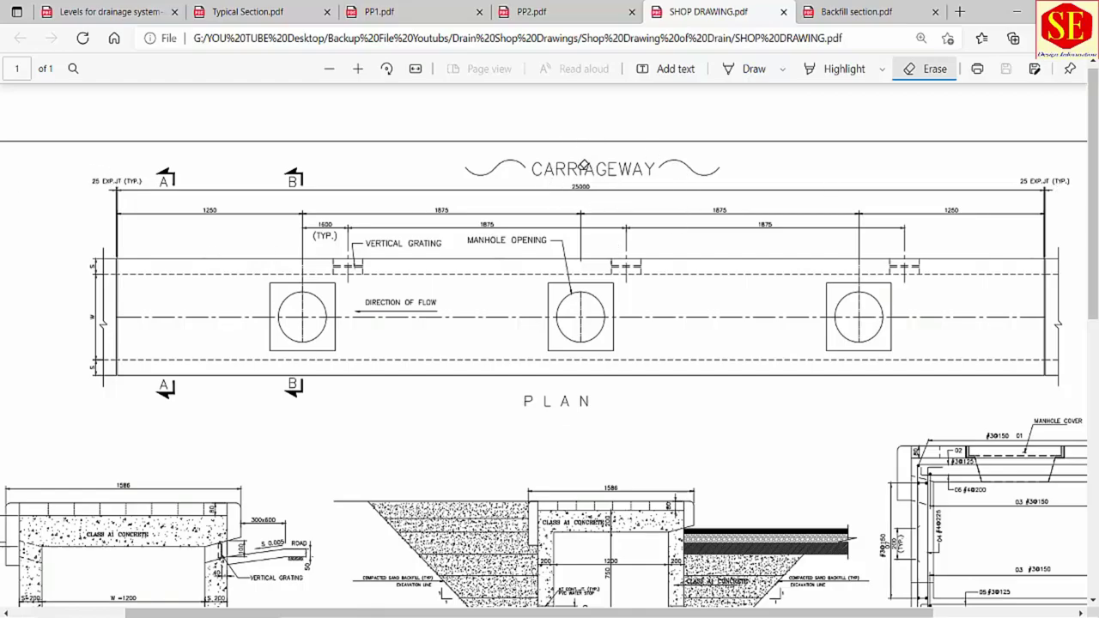
pyautogui.hotkey('alt', 'Tab')
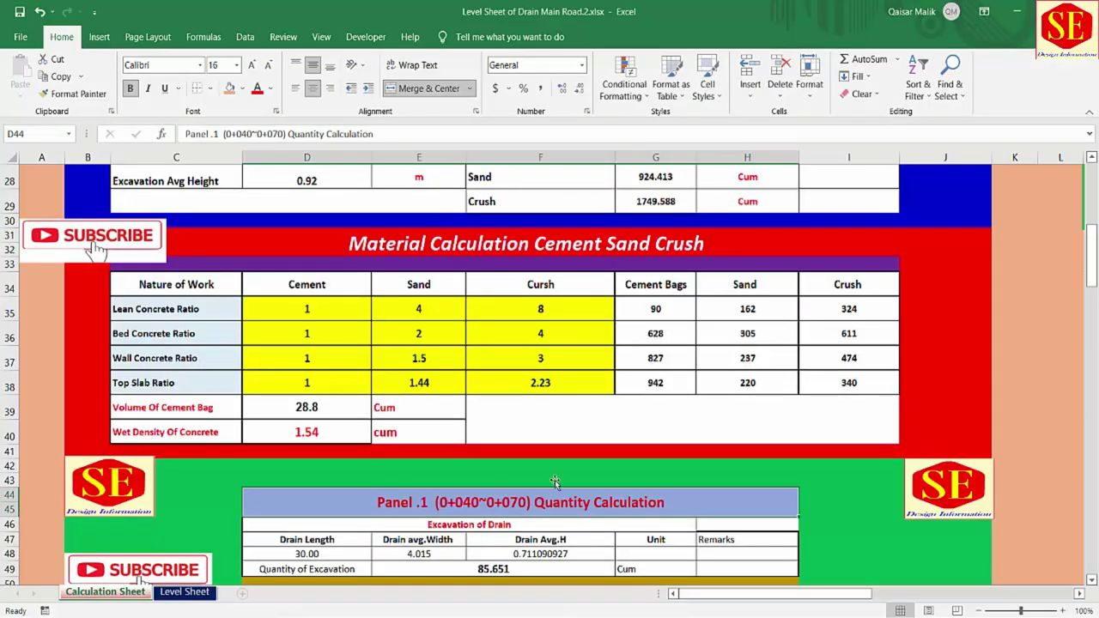
pyautogui.scroll(-1, 448, 440)
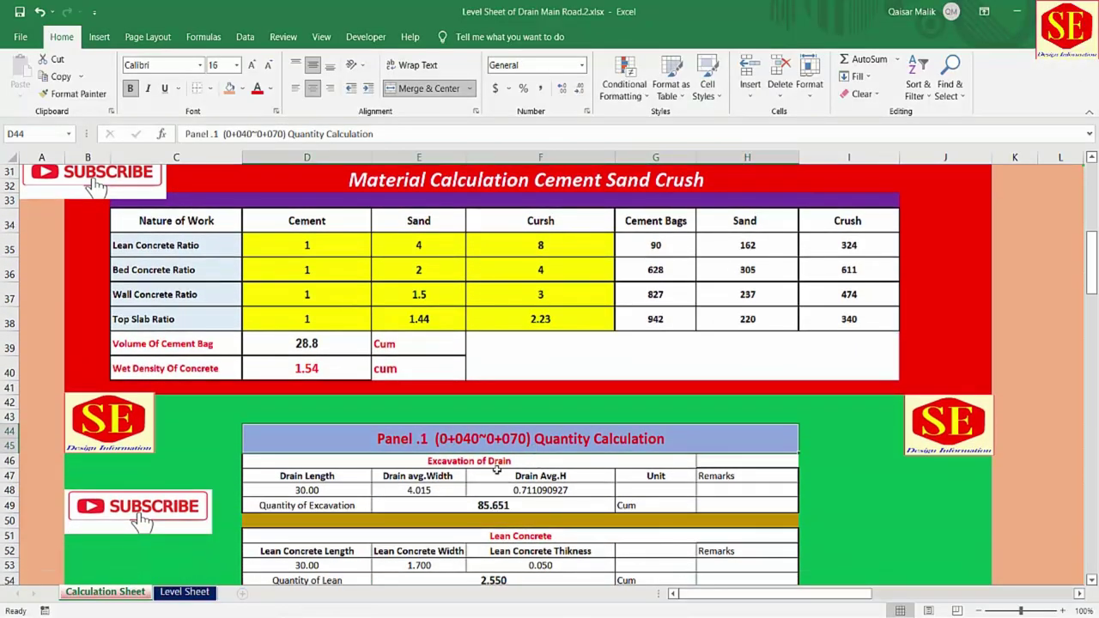
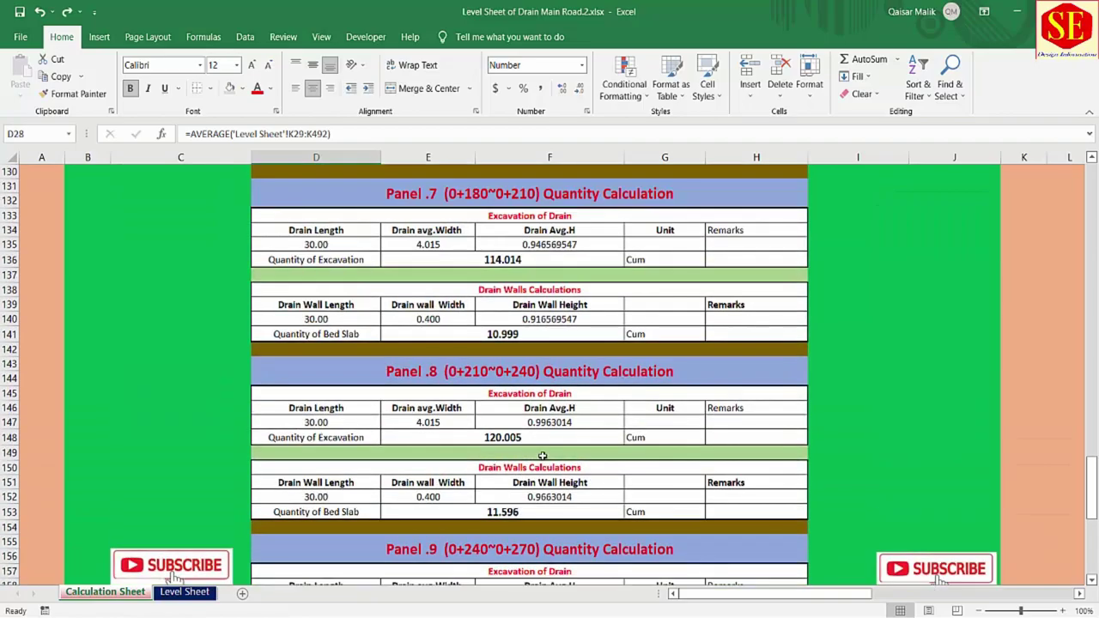
# Step: Change the heading in D66 of Panel 1 to "Drain Top slab Calculations"
pyautogui.scroll(16, 542, 456)
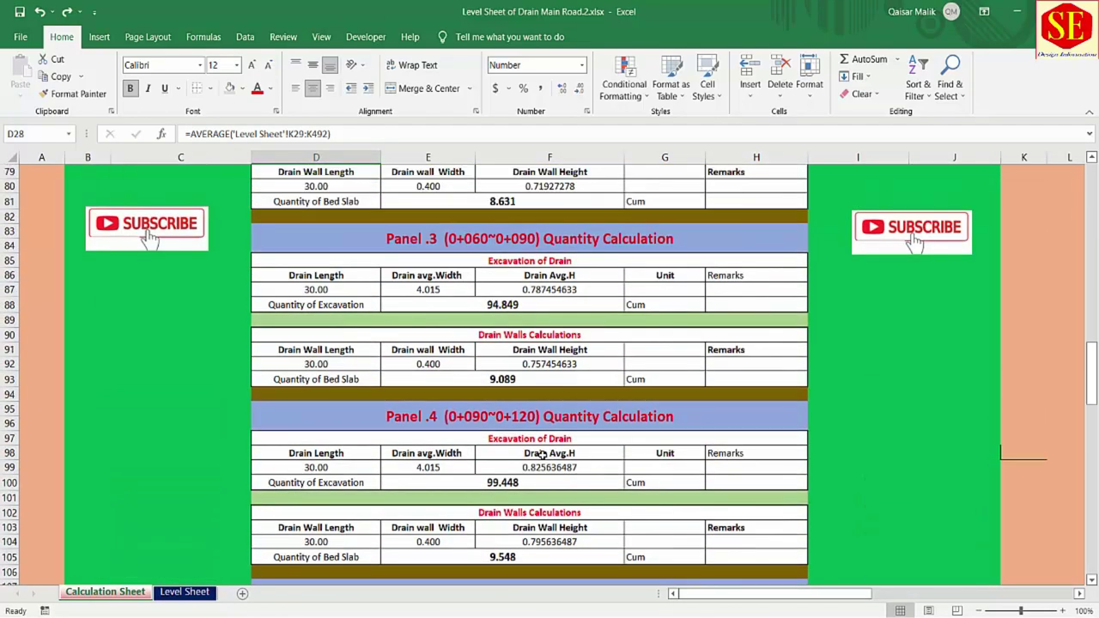
pyautogui.scroll(2, 542, 456)
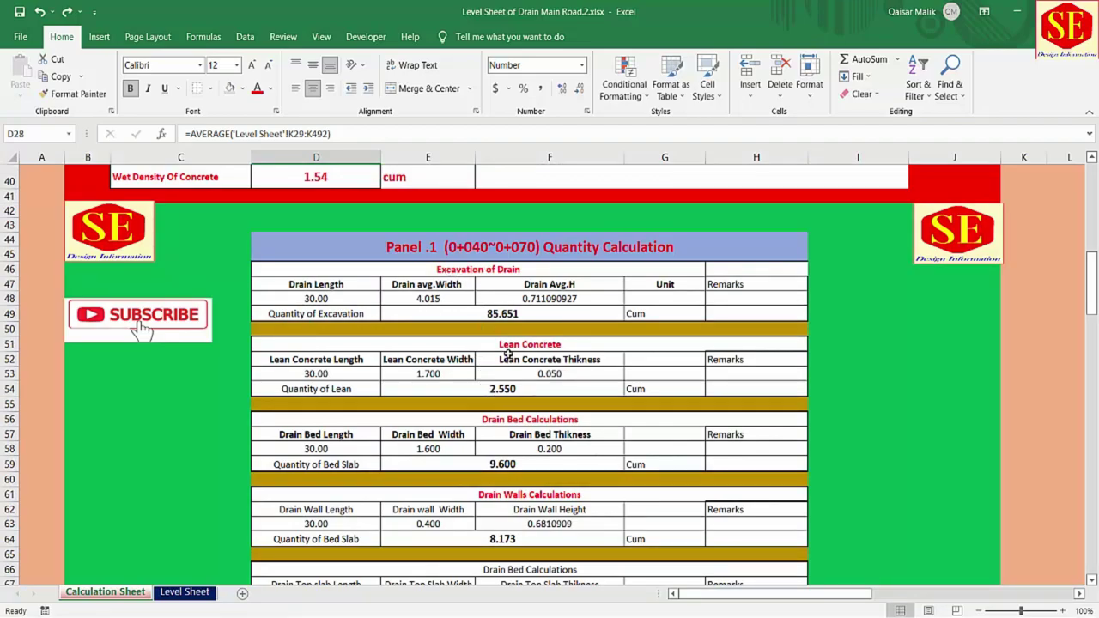
pyautogui.scroll(-2, 519, 411)
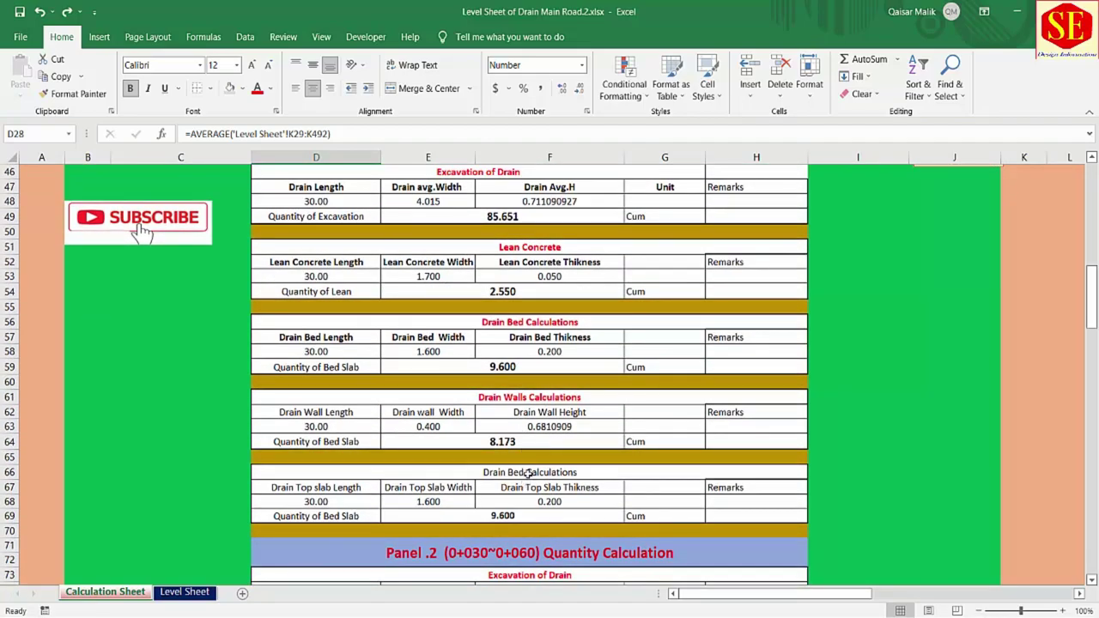
pyautogui.doubleClick(528, 473)
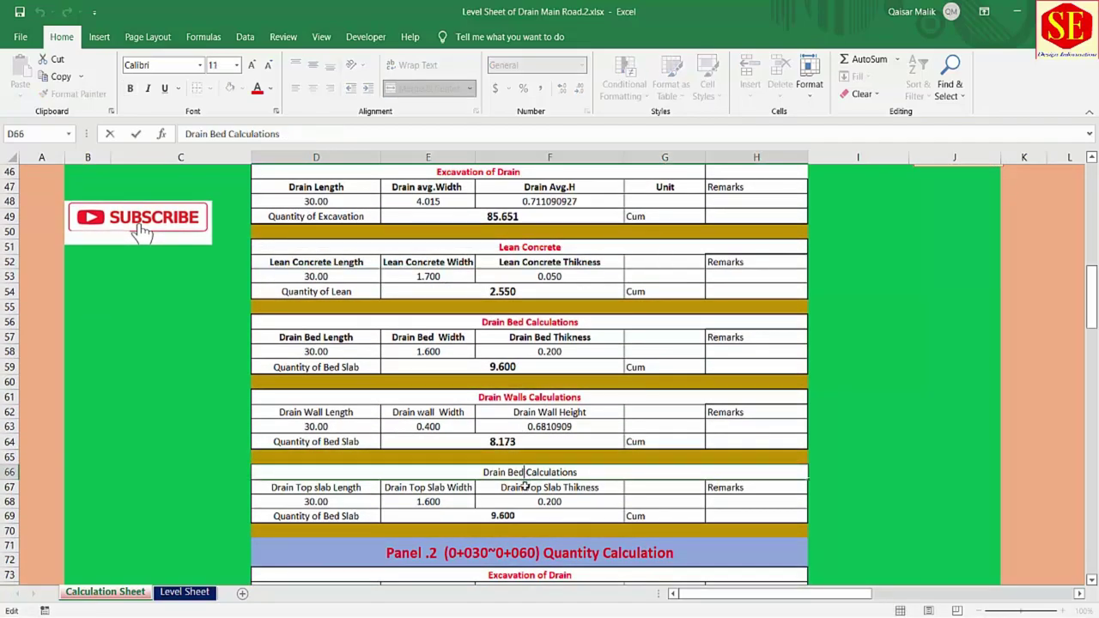
pyautogui.press('BackSpace')
pyautogui.press('BackSpace')
pyautogui.press('BackSpace')
pyautogui.write('Top sl')
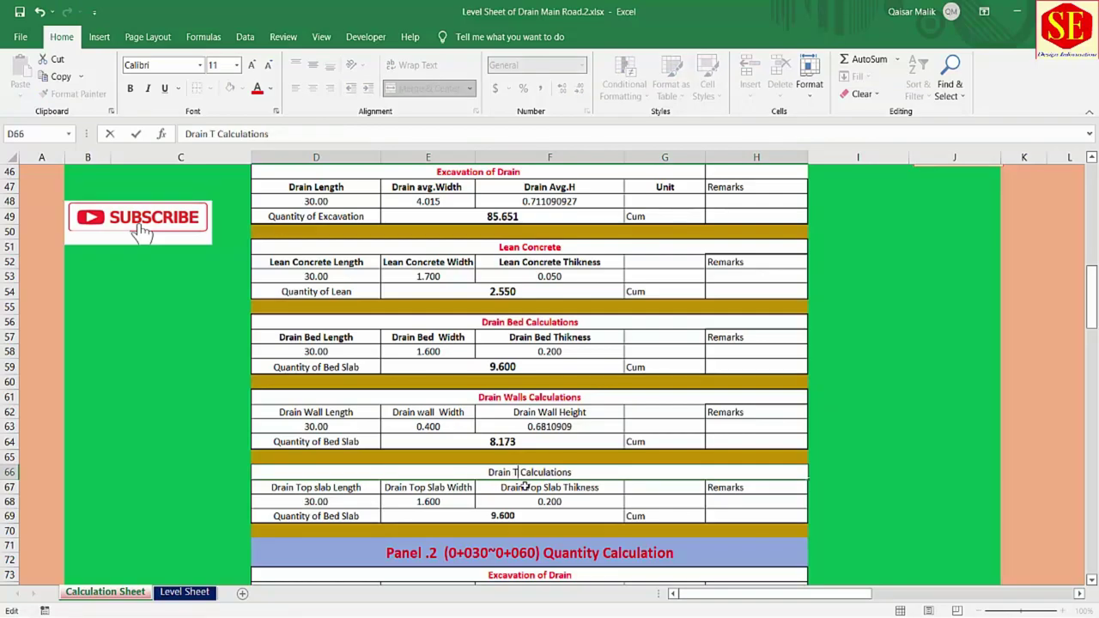
pyautogui.write('ab')
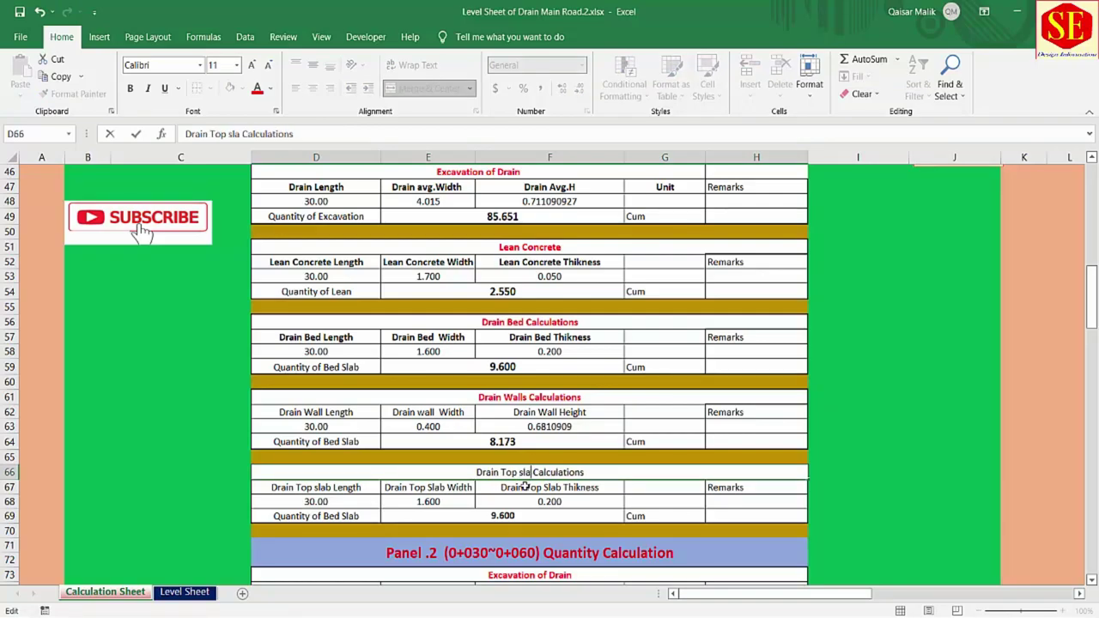
pyautogui.press('Return')
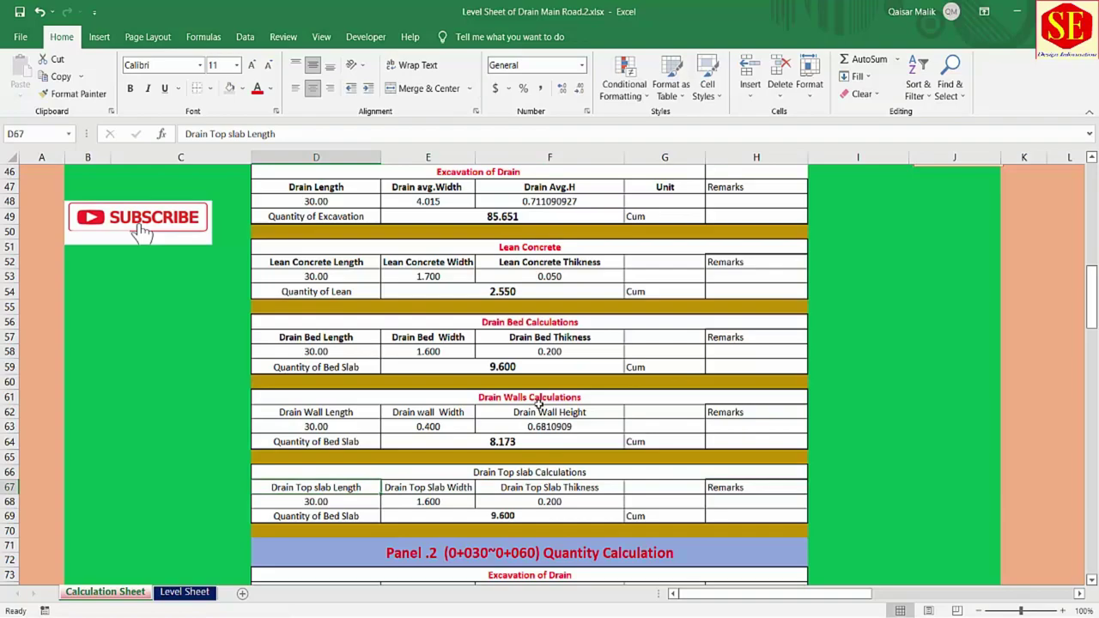
# Step: Review the Total Excavation formula in G21 and trace the panel excavation quantities it references, leaving the formula as it is
pyautogui.scroll(1, 522, 268)
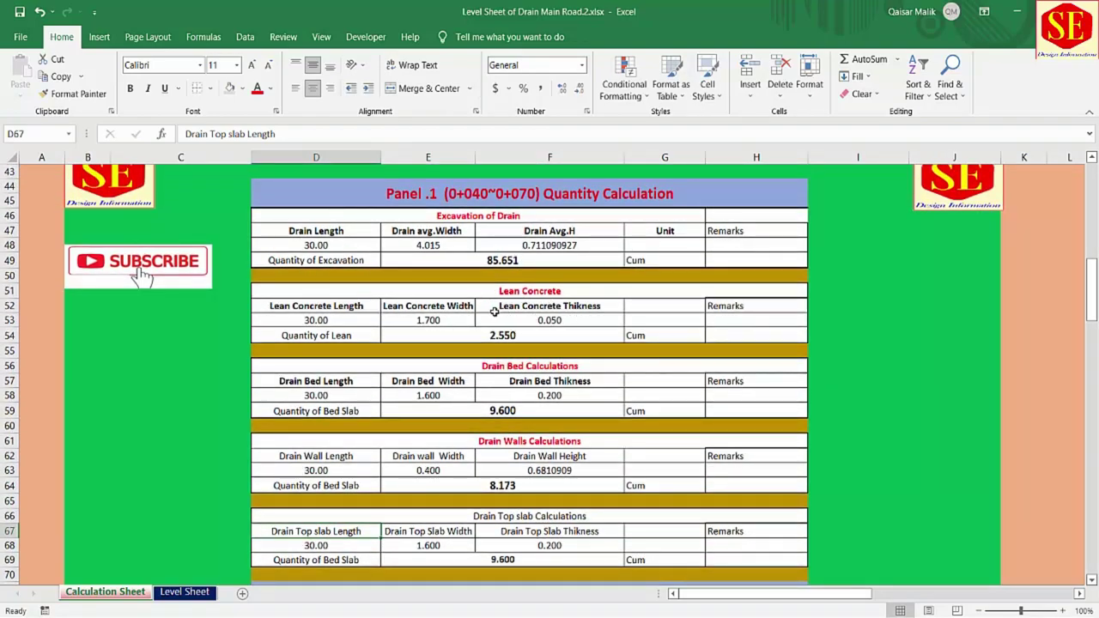
pyautogui.scroll(9, 627, 352)
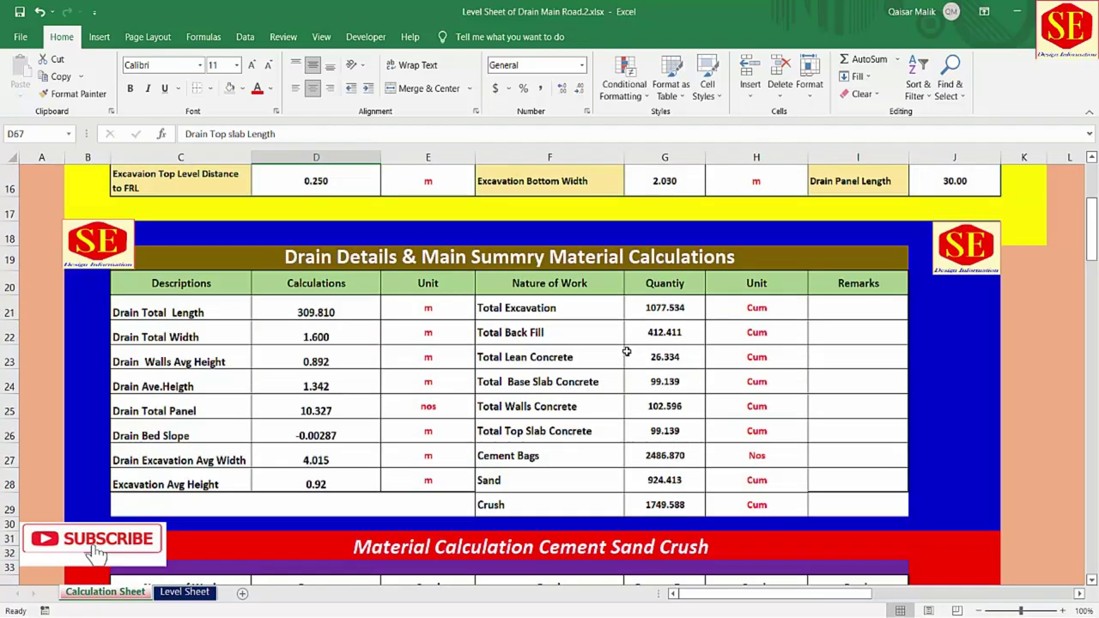
pyautogui.click(509, 310)
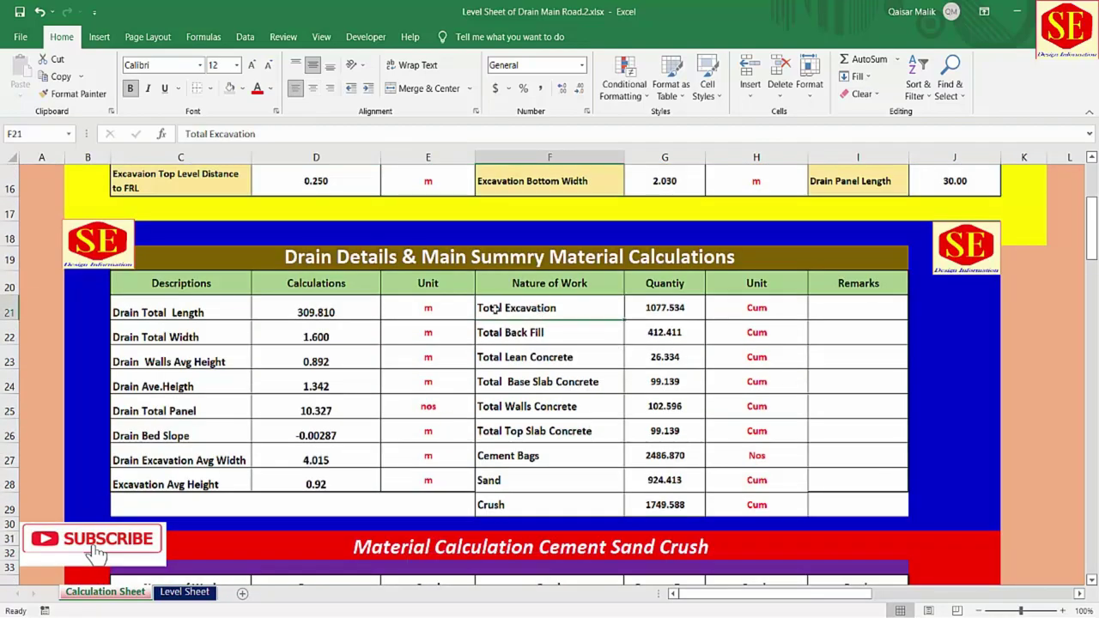
pyautogui.doubleClick(659, 310)
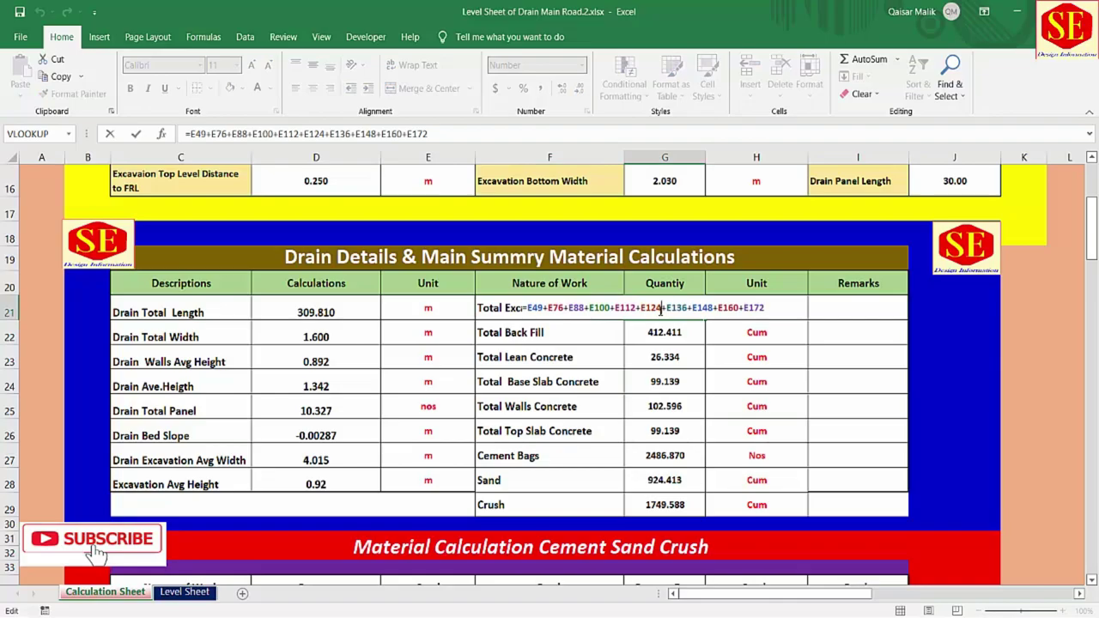
pyautogui.scroll(-7, 660, 311)
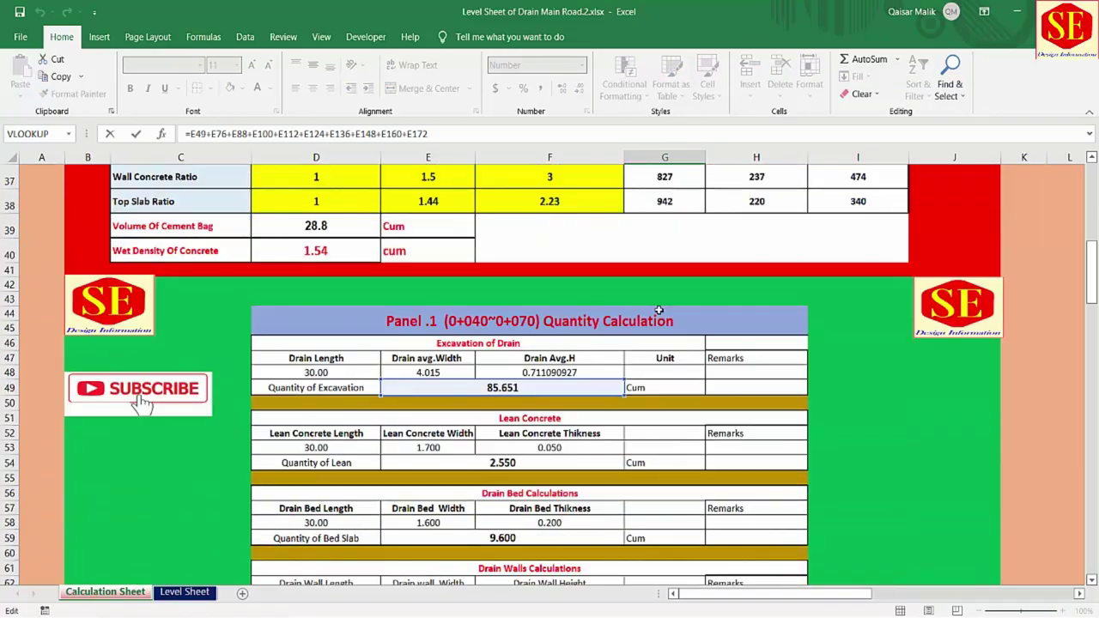
pyautogui.scroll(-8, 496, 414)
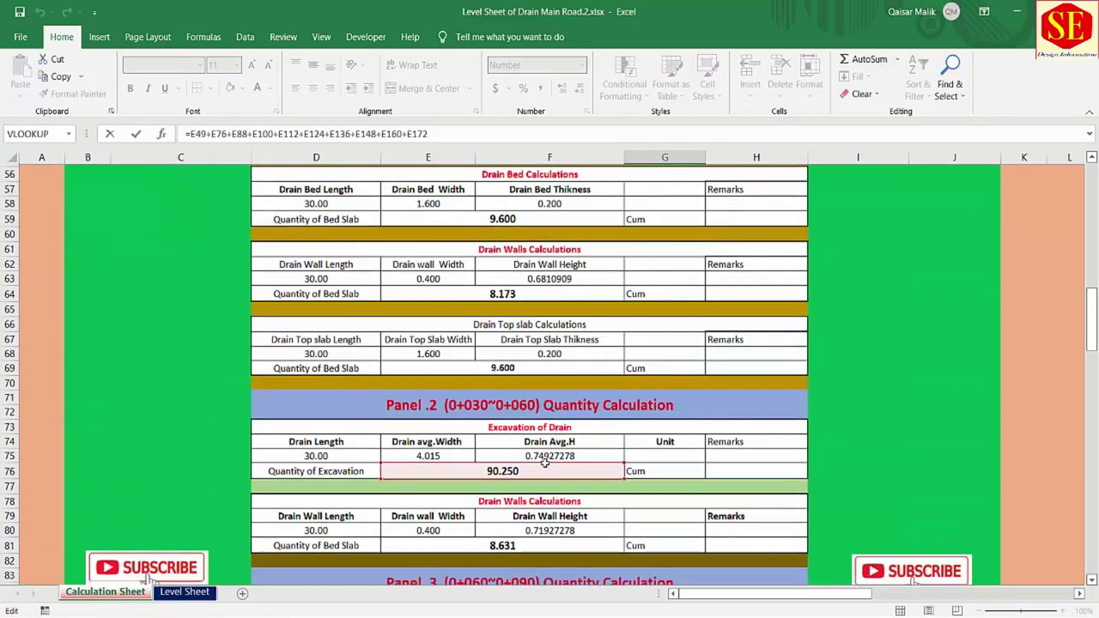
pyautogui.scroll(-2, 695, 423)
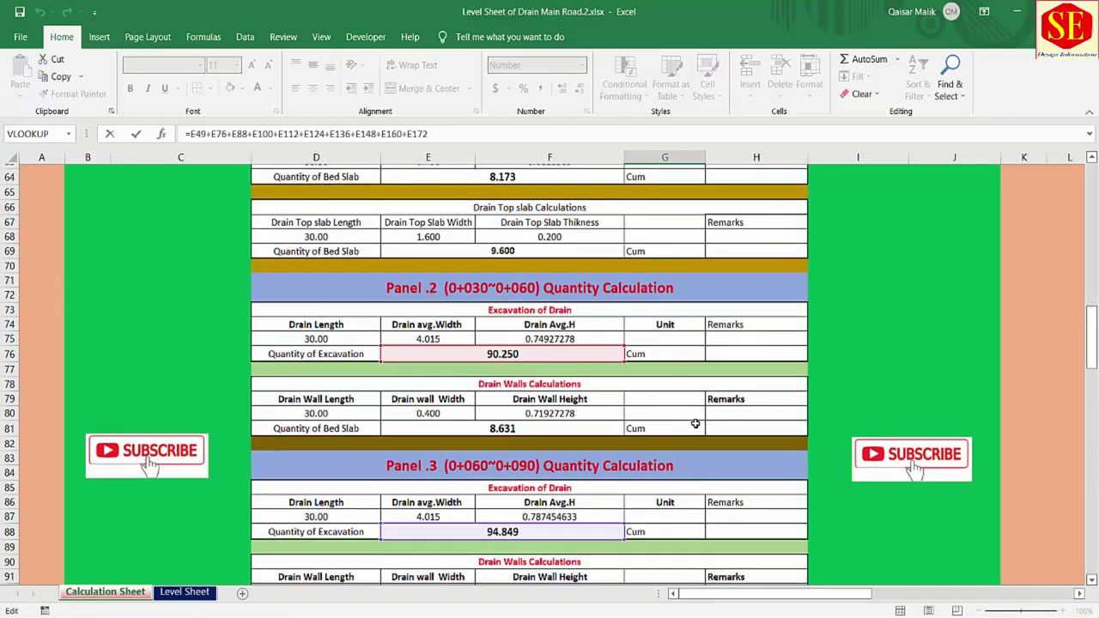
pyautogui.scroll(12, 696, 424)
pyautogui.press('Escape')
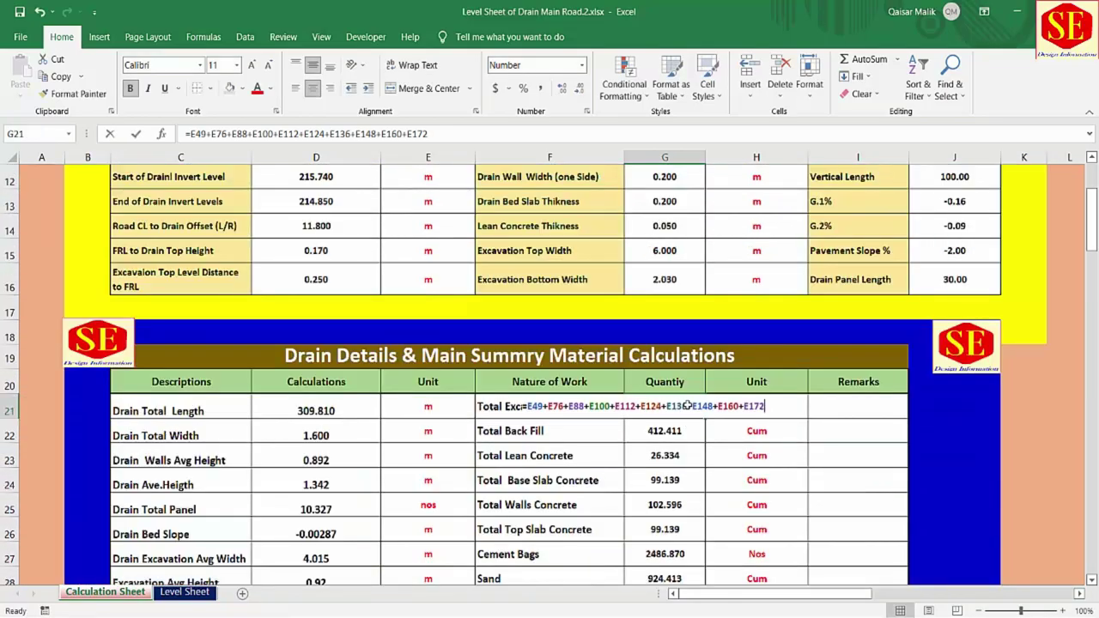
# Step: Start a new Total Excavation formula in G21 that adds the excavation quantities of Panels 1 to 3, =E49+E76+E88
pyautogui.write('=')
pyautogui.scroll(-4, 687, 405)
pyautogui.scroll(-5, 687, 406)
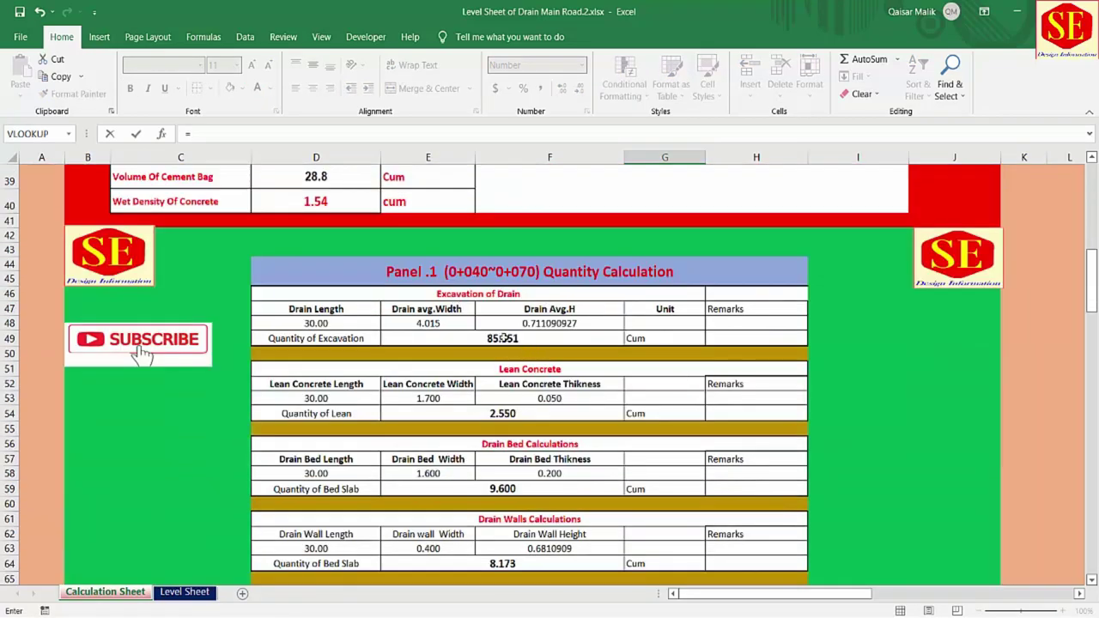
pyautogui.click(486, 338)
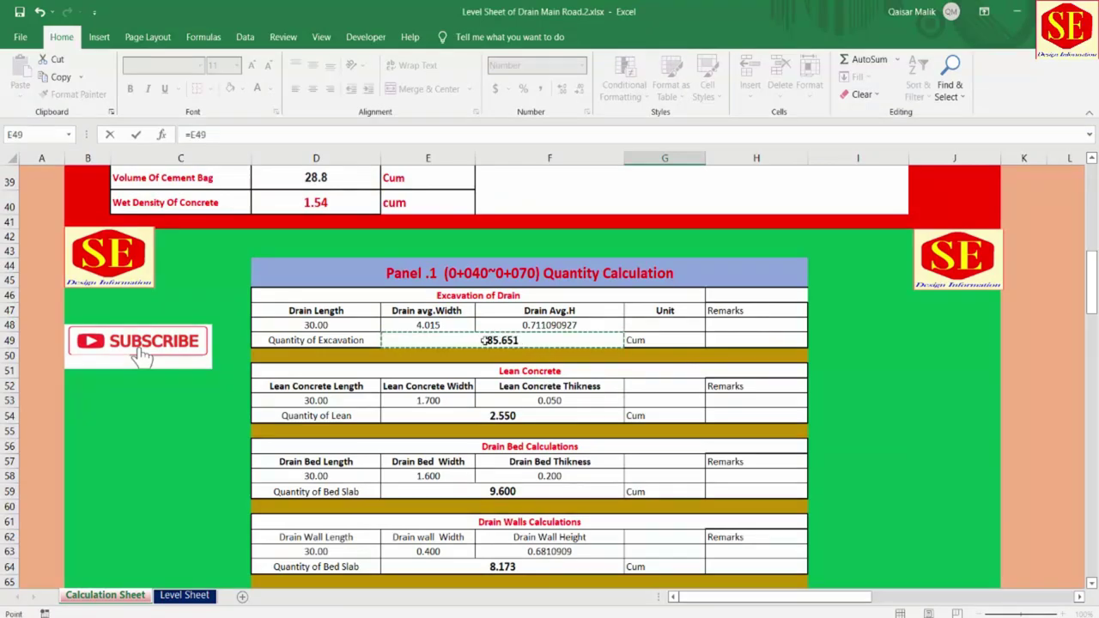
pyautogui.write('+')
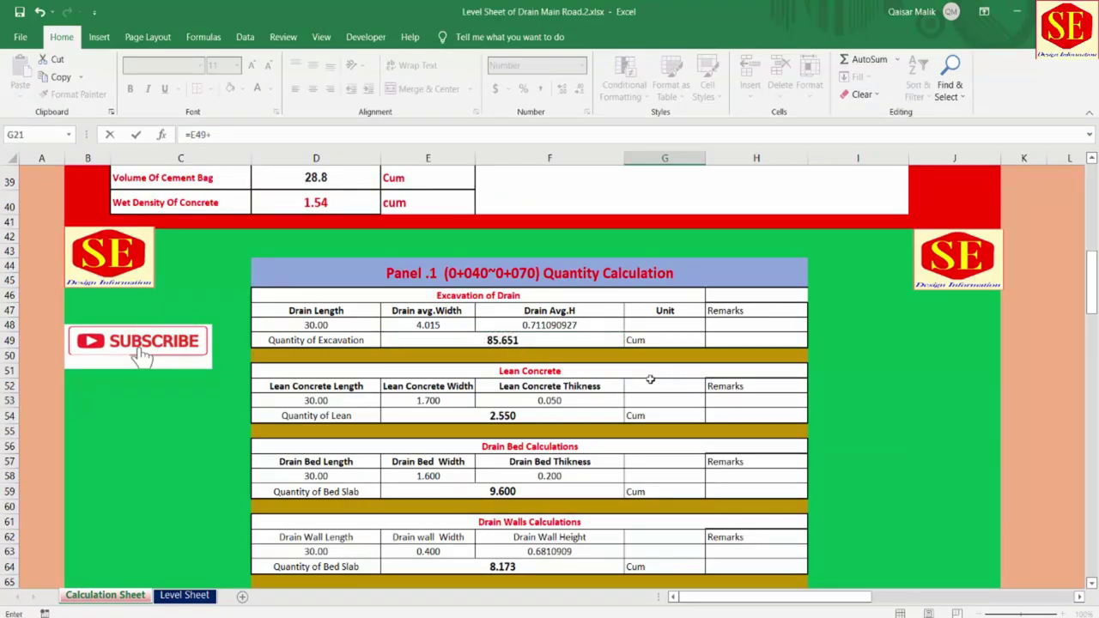
pyautogui.scroll(-4, 650, 379)
pyautogui.scroll(-3, 650, 379)
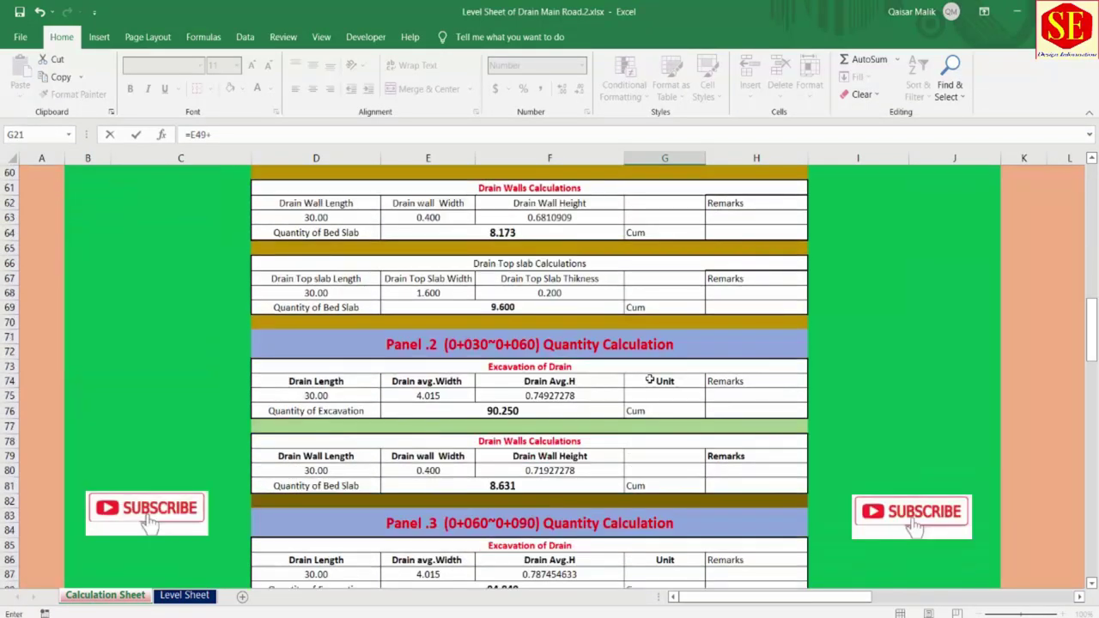
pyautogui.click(506, 412)
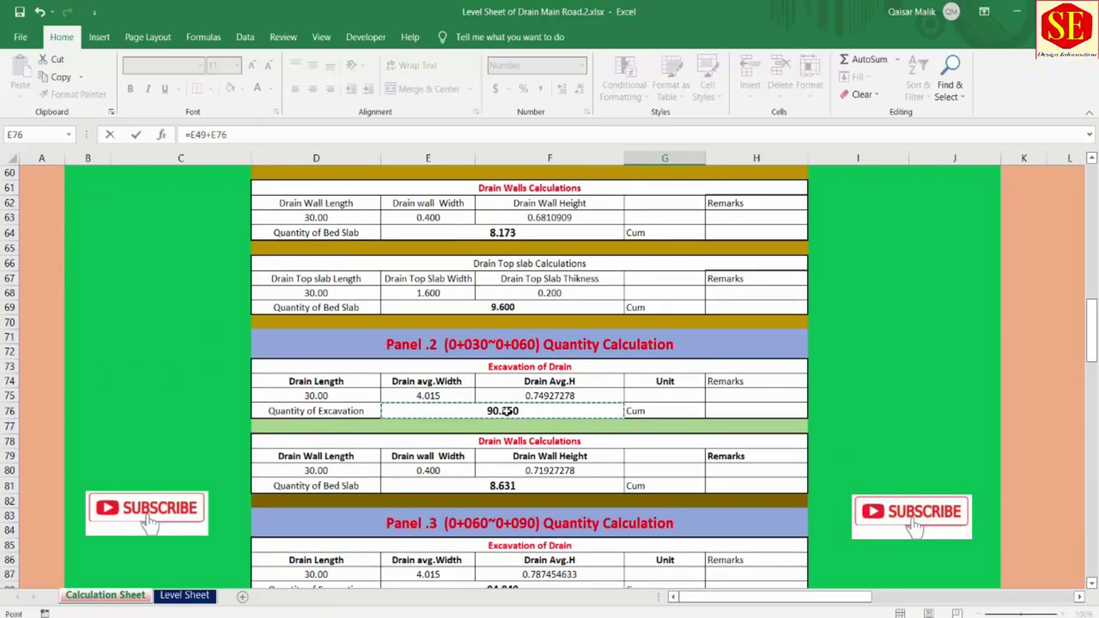
pyautogui.write('+')
pyautogui.scroll(-3, 534, 409)
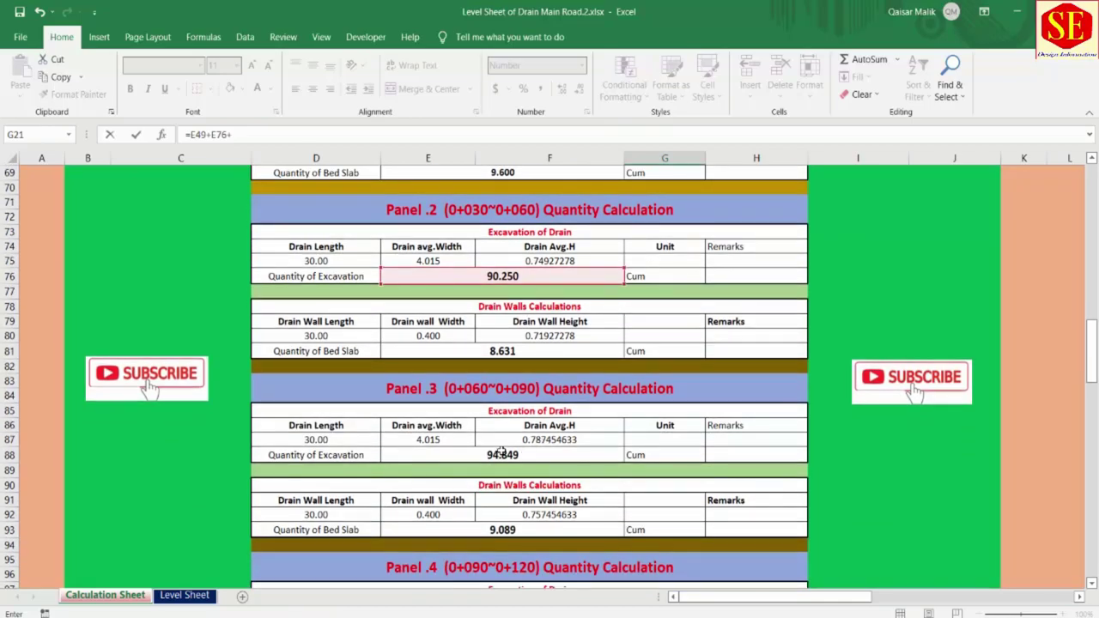
pyautogui.click(501, 452)
pyautogui.write('+')
# Step: Extend the Total Excavation formula in G21 with the excavation quantities of Panels 4 to 6, adding +E100+E112+E124
pyautogui.scroll(-5, 537, 442)
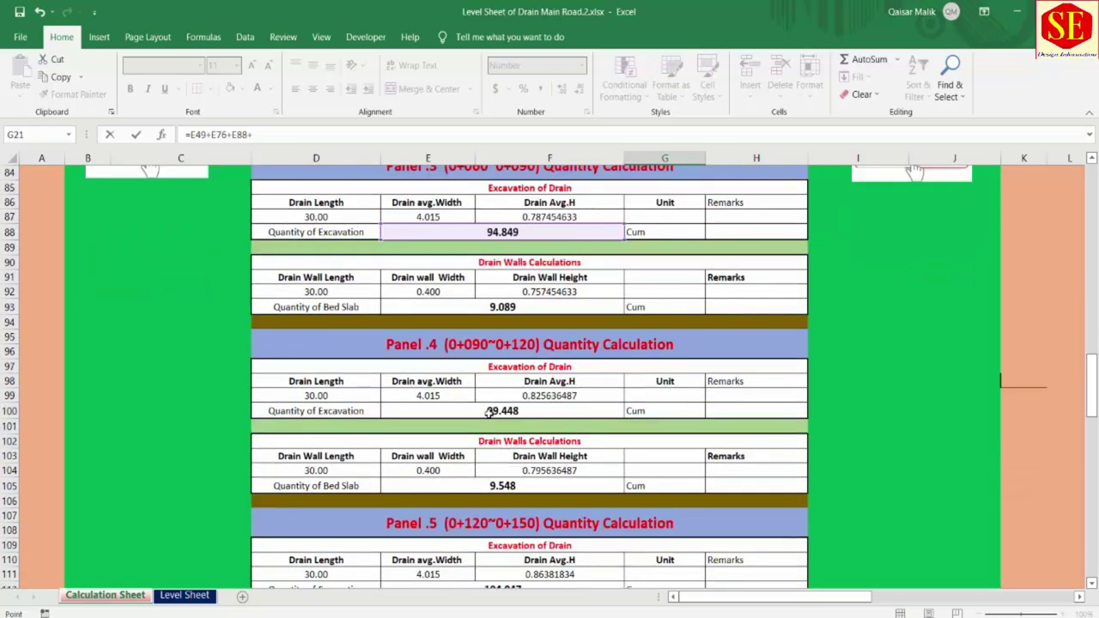
pyautogui.click(489, 413)
pyautogui.write('+')
pyautogui.scroll(-3, 490, 421)
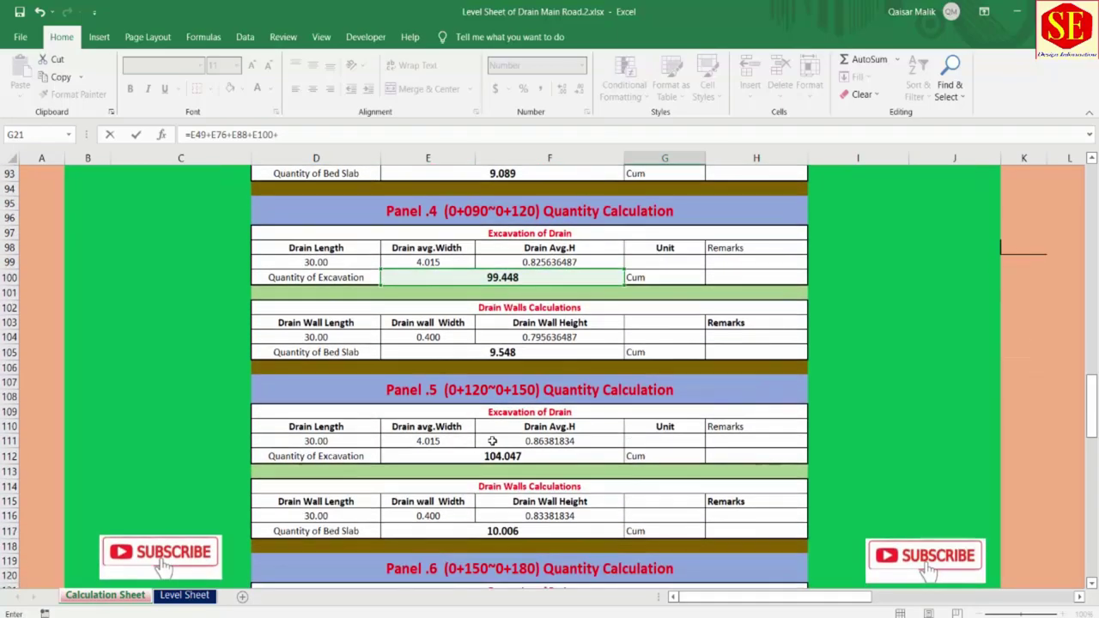
pyautogui.click(493, 456)
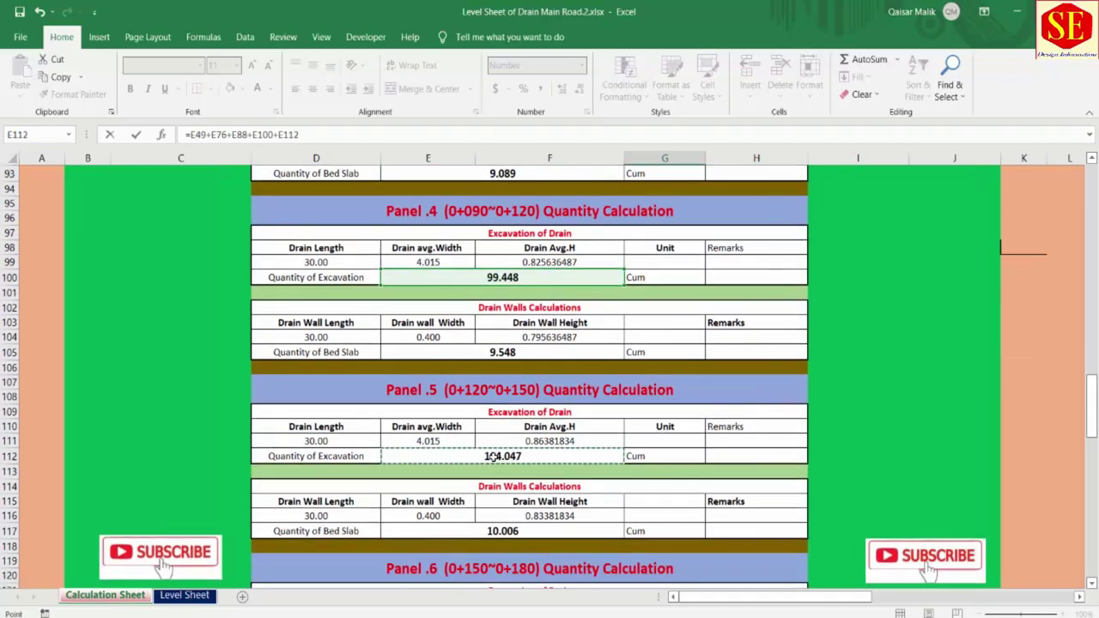
pyautogui.write('+')
pyautogui.scroll(-5, 524, 456)
pyautogui.click(507, 412)
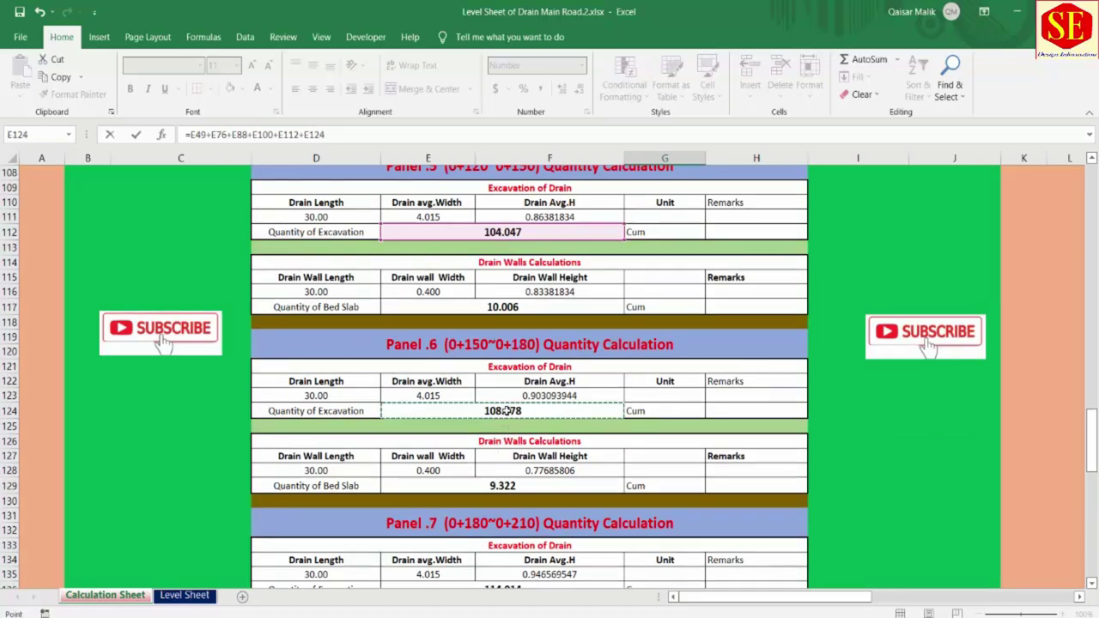
# Step: Add the excavation quantities of Panels 7 to 9 to the Total Excavation formula, appending +E136+E148+E160
pyautogui.write('+')
pyautogui.scroll(-3, 505, 416)
pyautogui.click(492, 456)
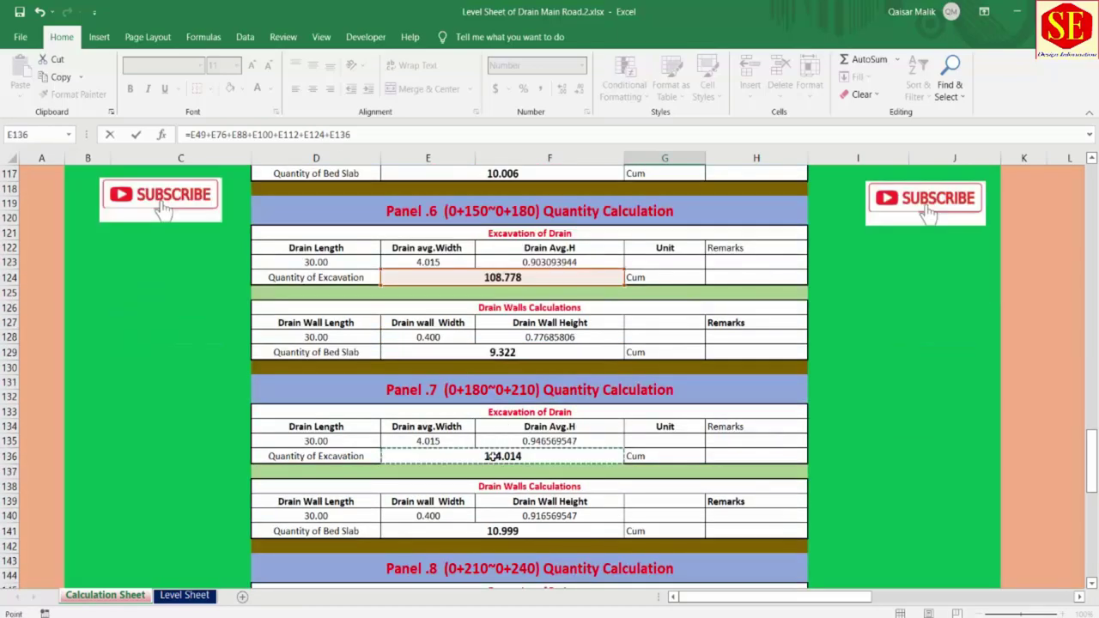
pyautogui.write('+')
pyautogui.scroll(-3, 494, 456)
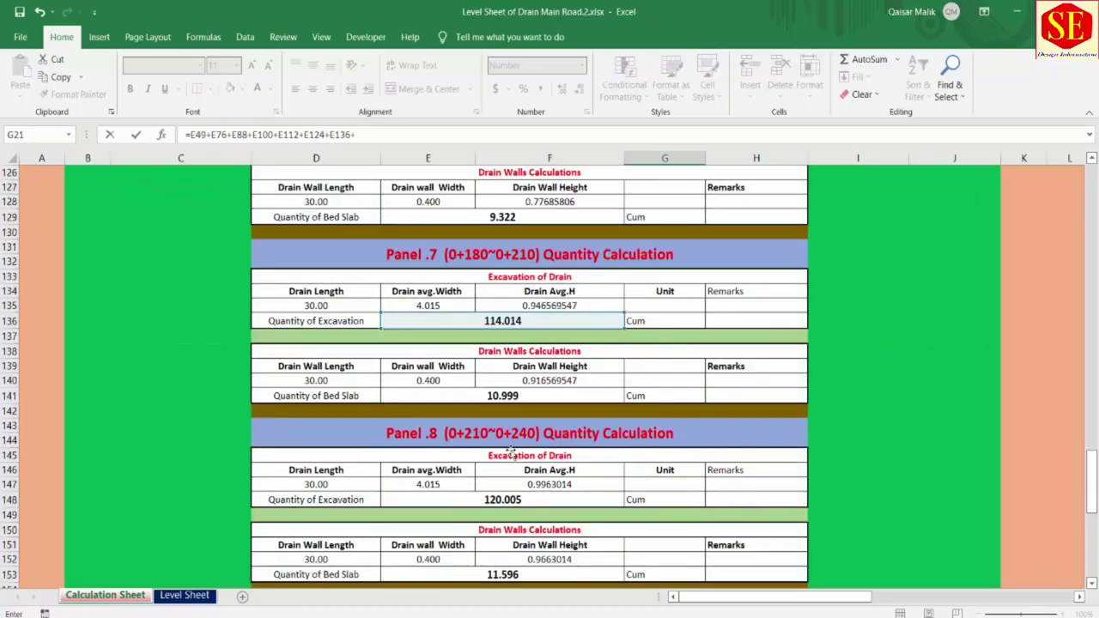
pyautogui.click(503, 499)
pyautogui.write('+')
pyautogui.scroll(-2, 507, 494)
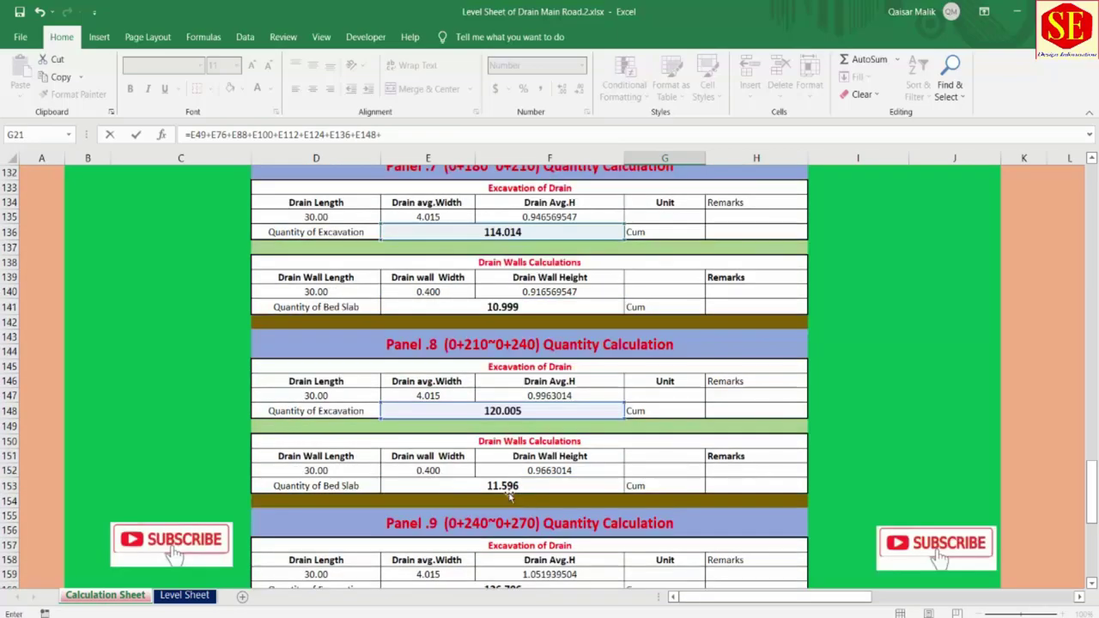
pyautogui.scroll(-1, 531, 474)
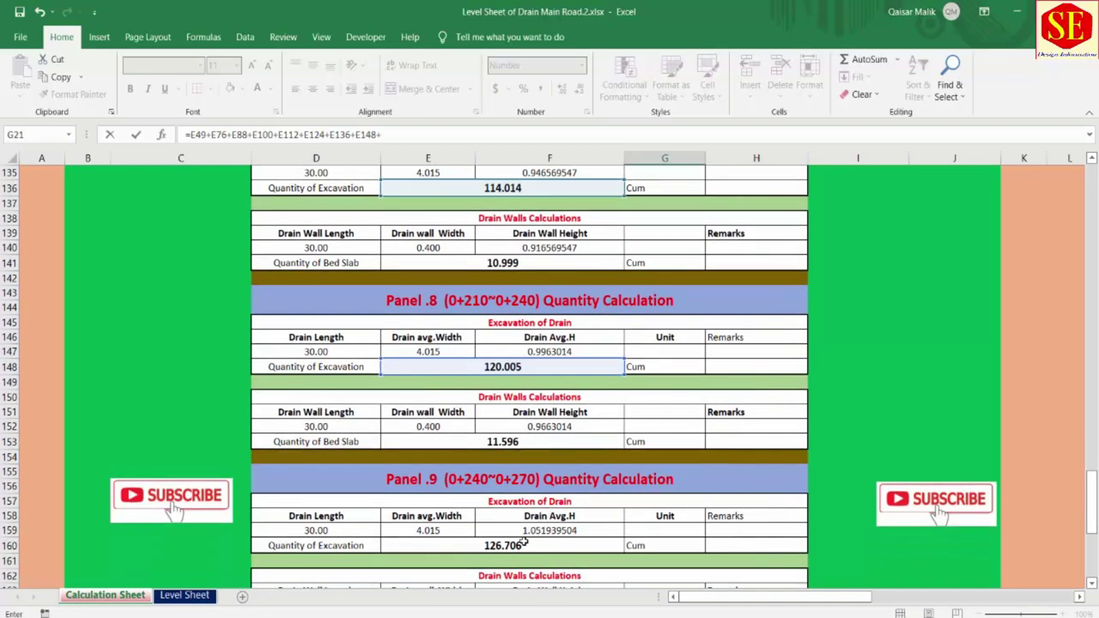
pyautogui.click(523, 544)
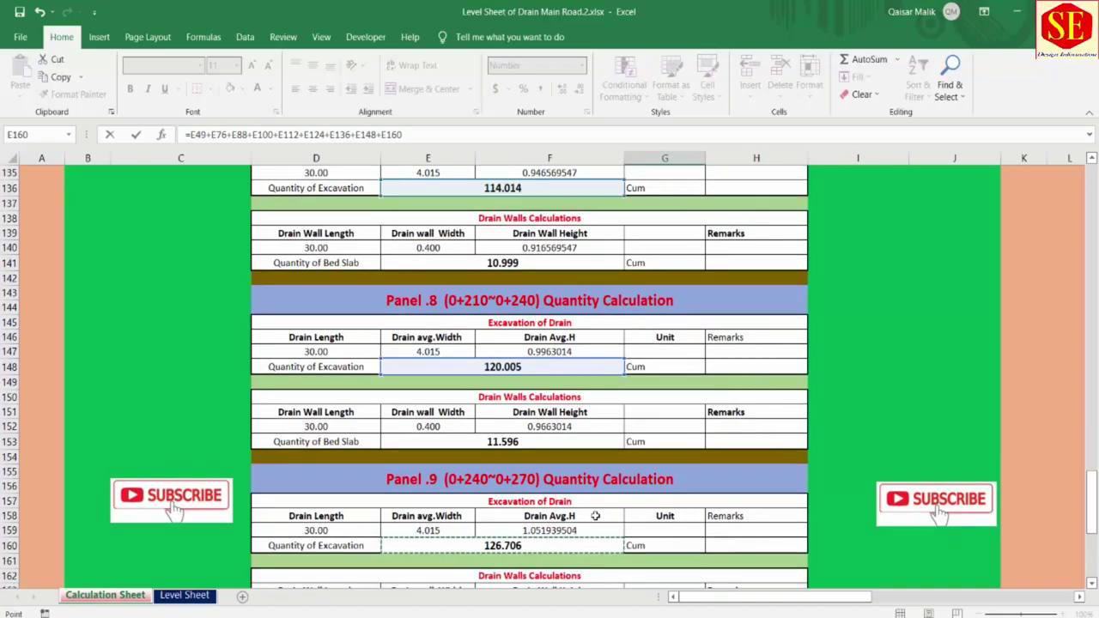
# Step: Add Panel 10's excavation quantity E172 and commit the Total Excavation formula without a trailing plus sign
pyautogui.write('+')
pyautogui.scroll(-3, 596, 515)
pyautogui.scroll(-2, 591, 517)
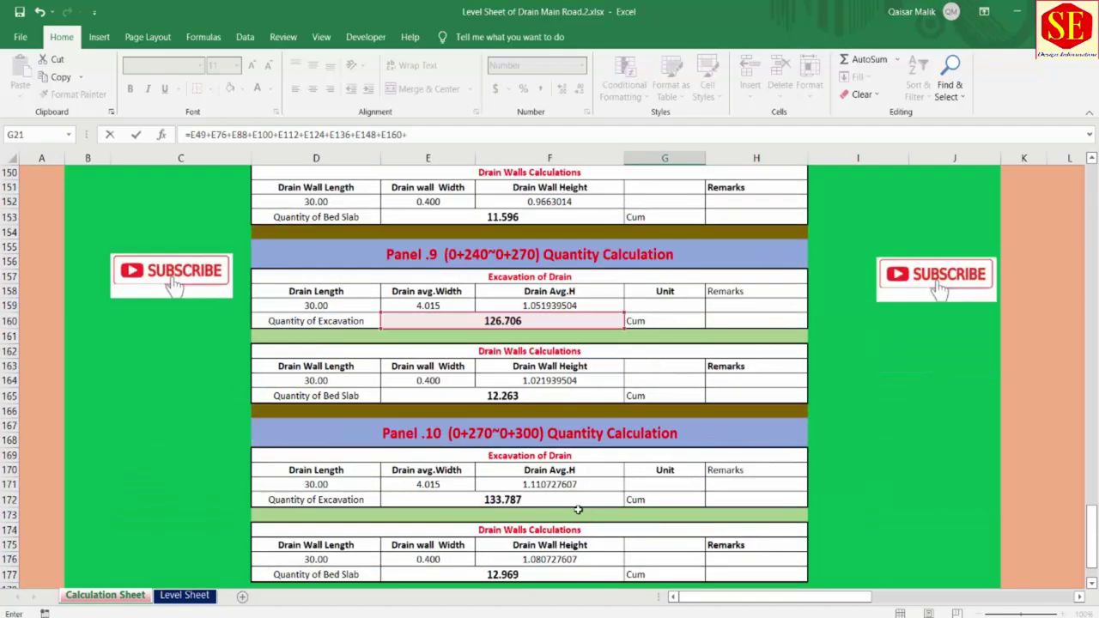
pyautogui.click(509, 499)
pyautogui.write('+')
pyautogui.scroll(-2, 509, 499)
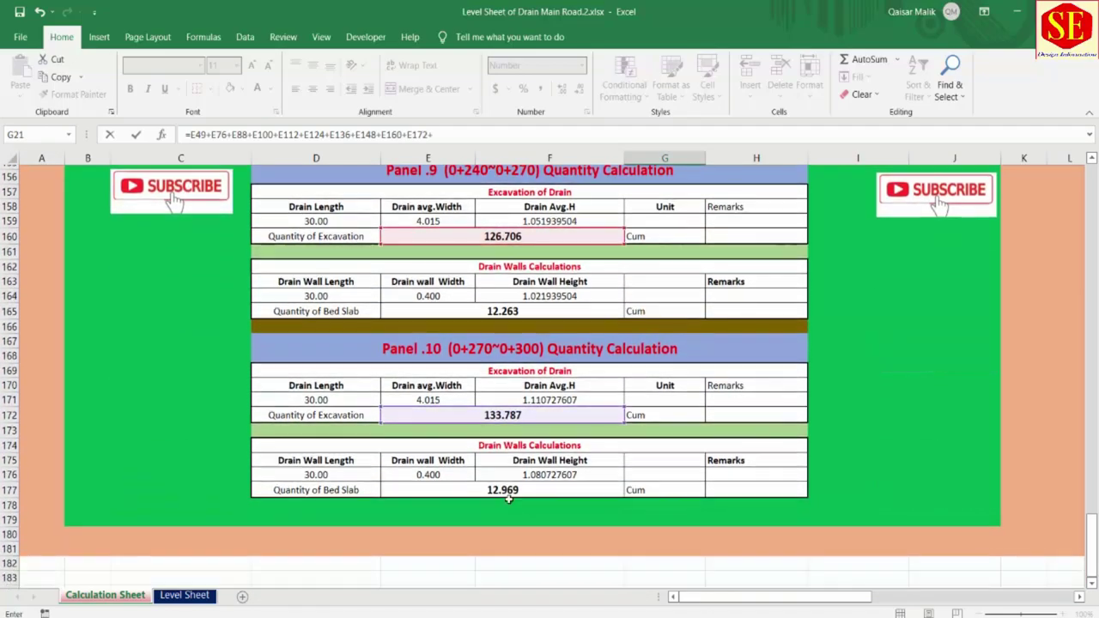
pyautogui.press('Return')
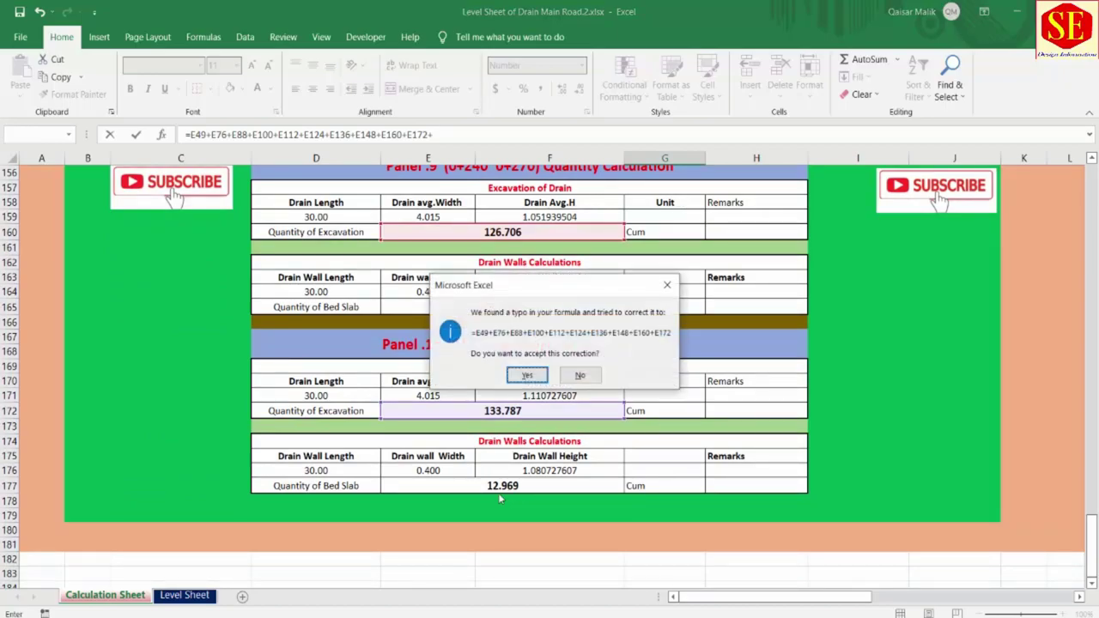
pyautogui.click(527, 375)
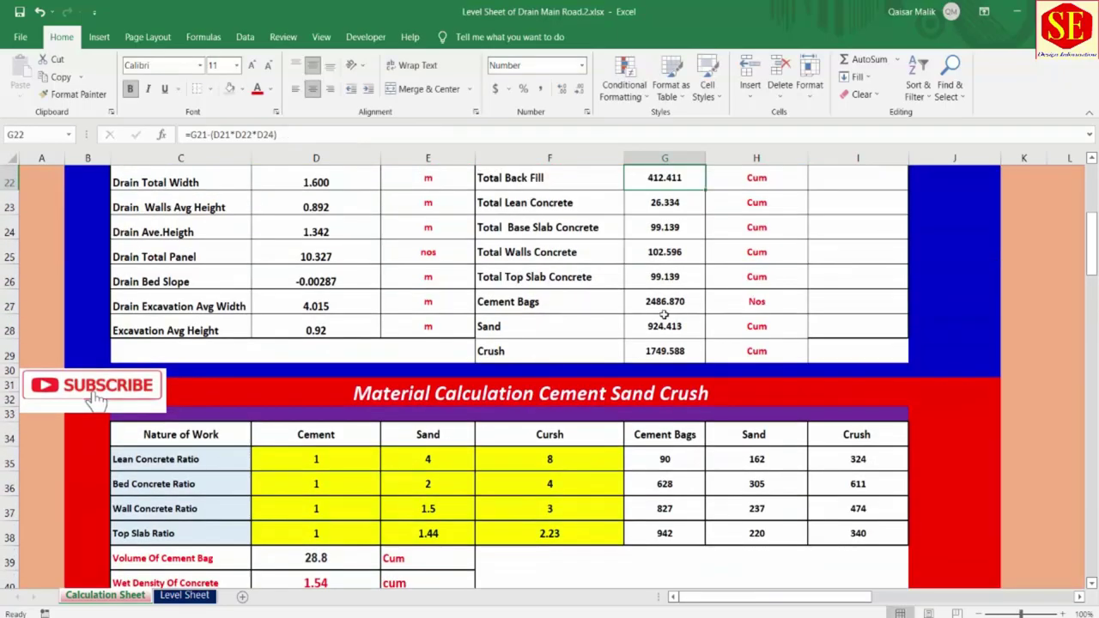
# Step: Review the Total Excavation formula in G21, the Total Back Fill formula in G22 and the drain input data, leaving them as they are
pyautogui.scroll(1, 679, 282)
pyautogui.click(678, 227)
pyautogui.doubleClick(659, 227)
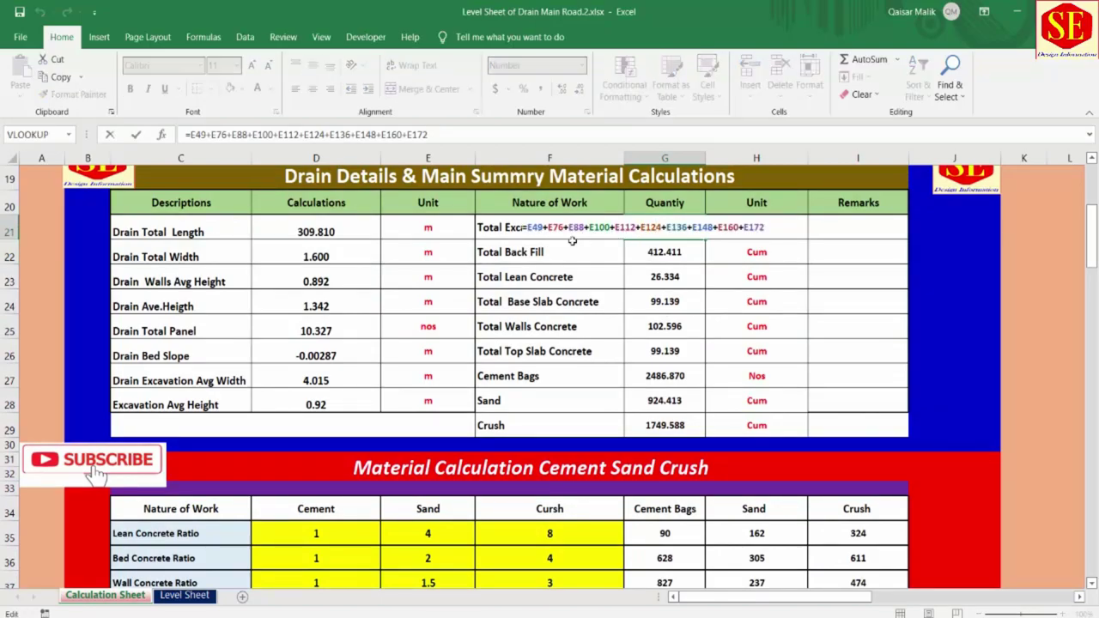
pyautogui.press('Return')
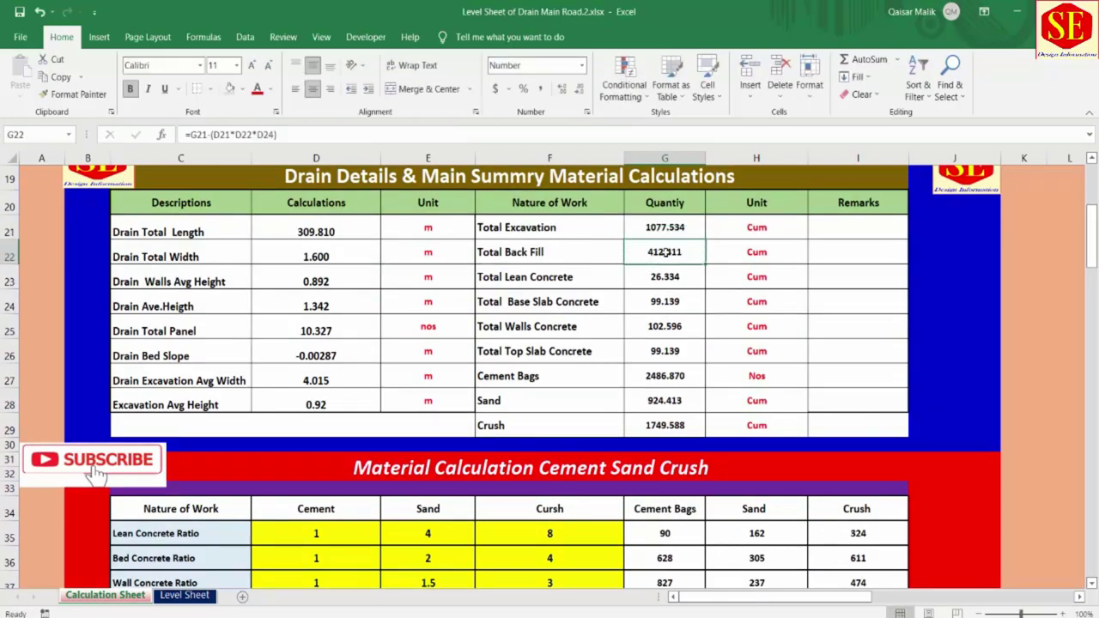
pyautogui.doubleClick(666, 251)
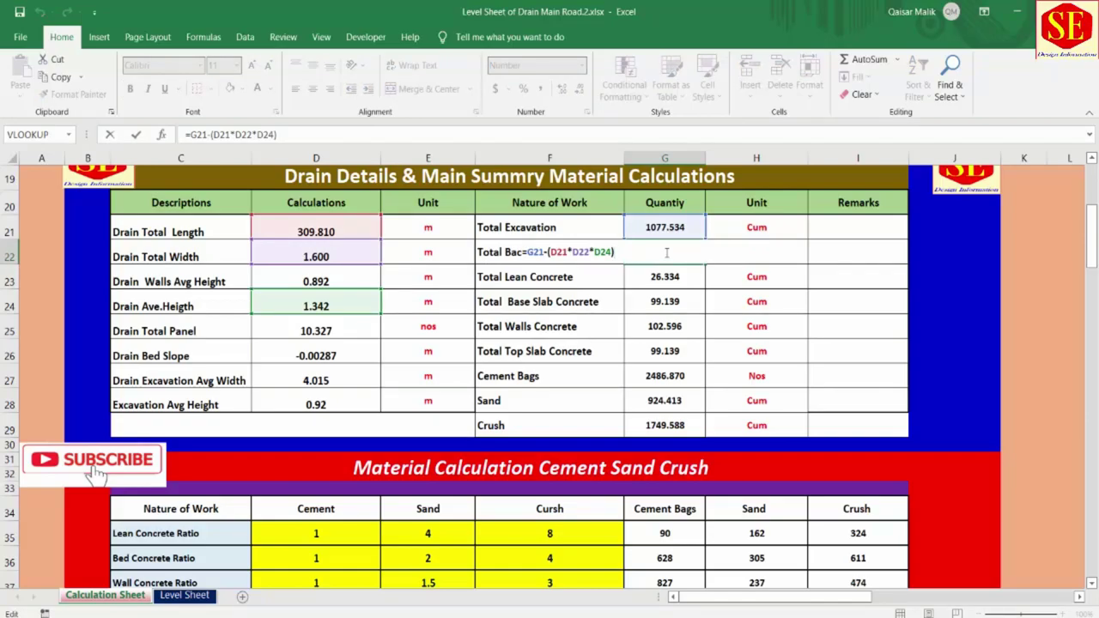
pyautogui.press('Escape')
pyautogui.scroll(3, 680, 296)
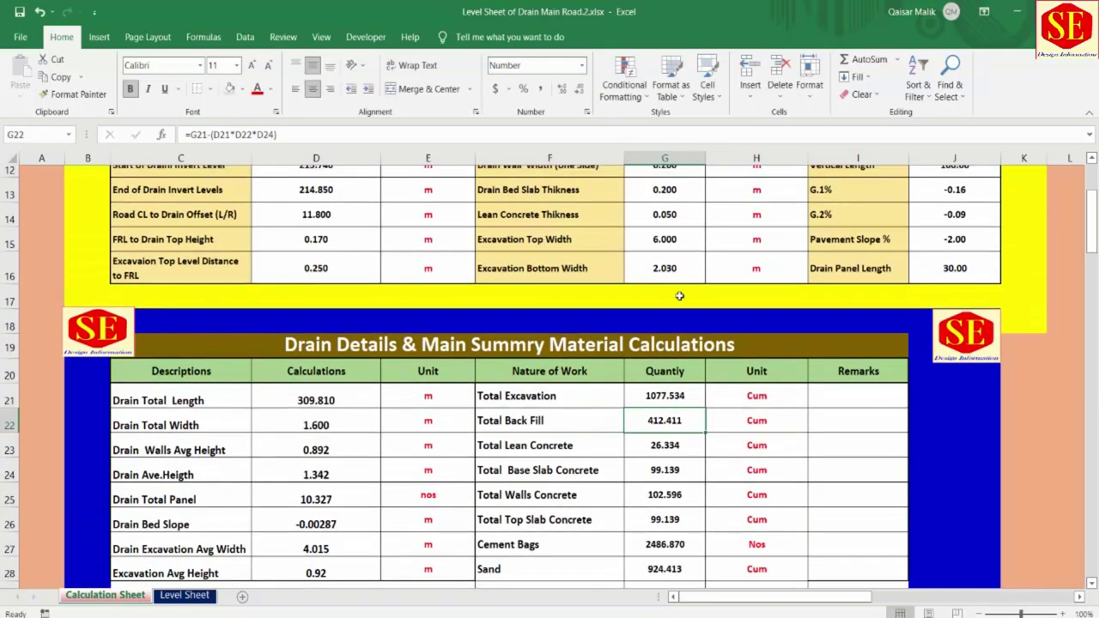
pyautogui.scroll(3, 679, 296)
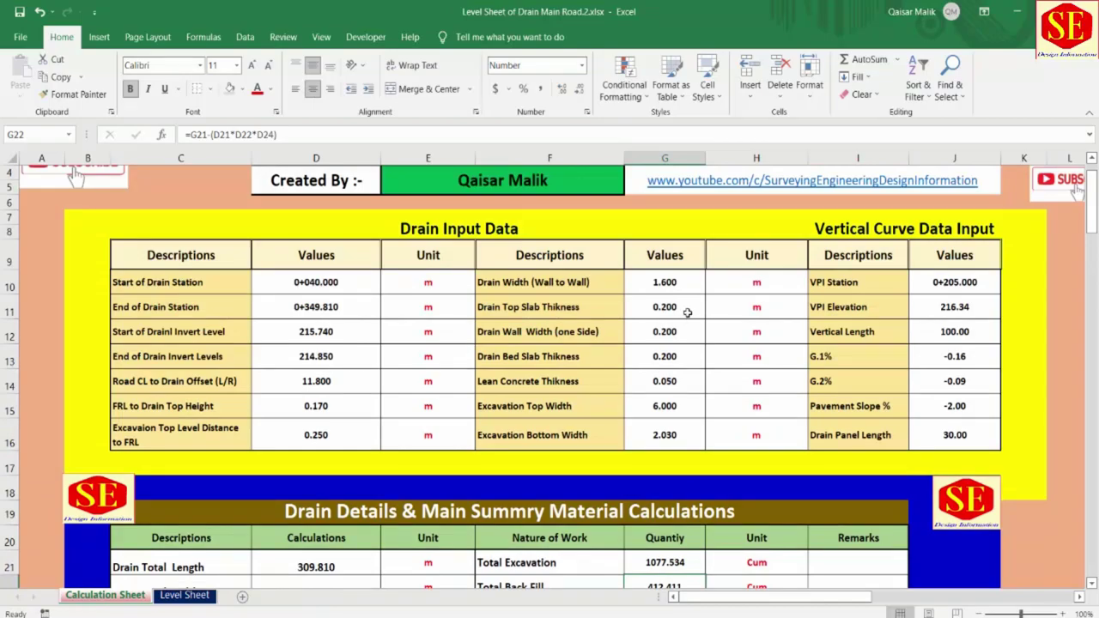
pyautogui.scroll(-2, 658, 293)
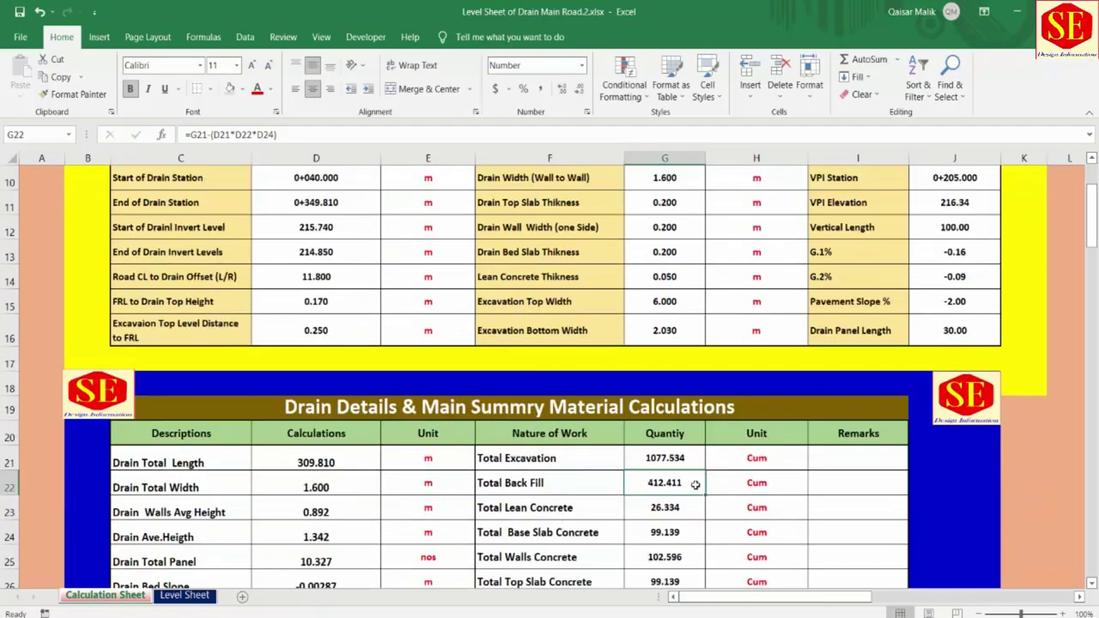
# Step: Replace the Total Back Fill formula in G22 with drain length times width times average height, =D21*D22*D24
pyautogui.click(665, 457)
pyautogui.click(665, 483)
pyautogui.write('=')
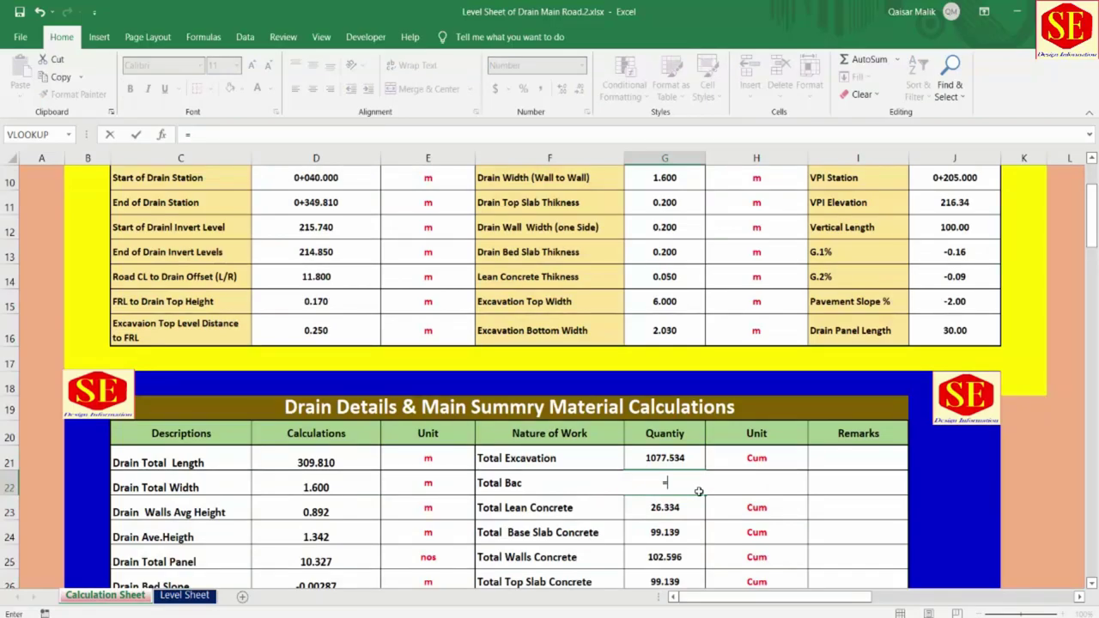
pyautogui.click(324, 464)
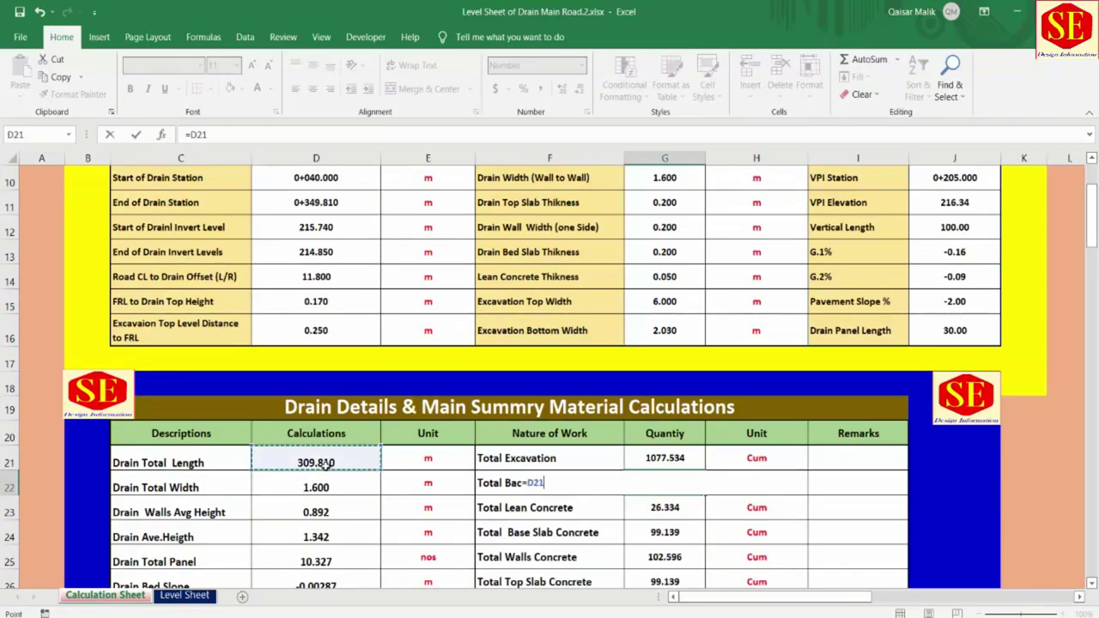
pyautogui.write('*')
pyautogui.scroll(-1, 301, 508)
pyautogui.click(318, 413)
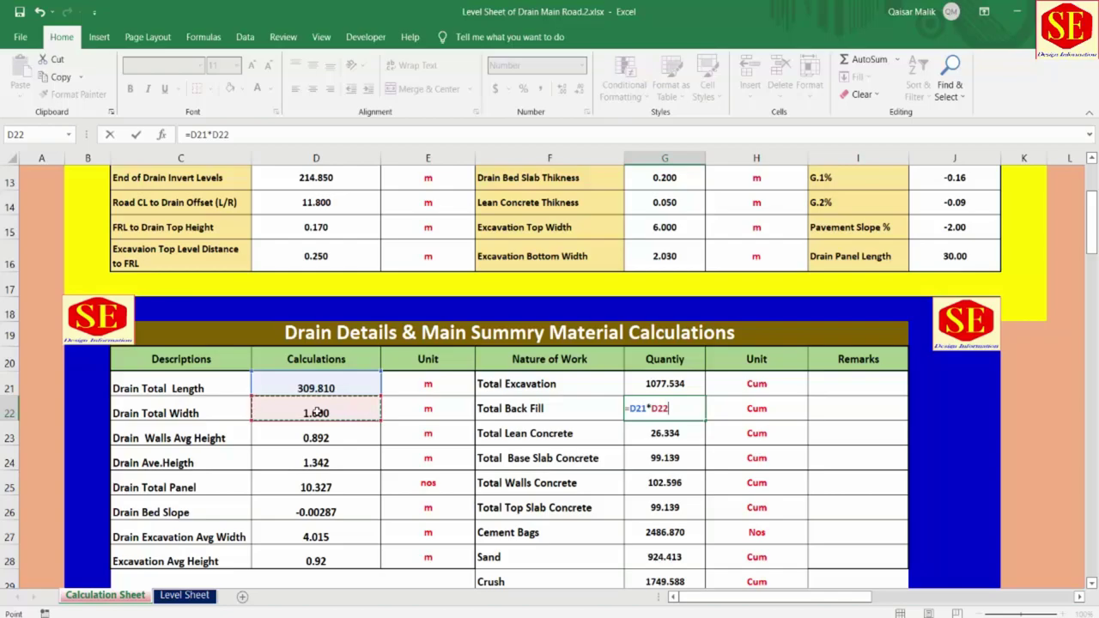
pyautogui.write('*')
pyautogui.click(347, 461)
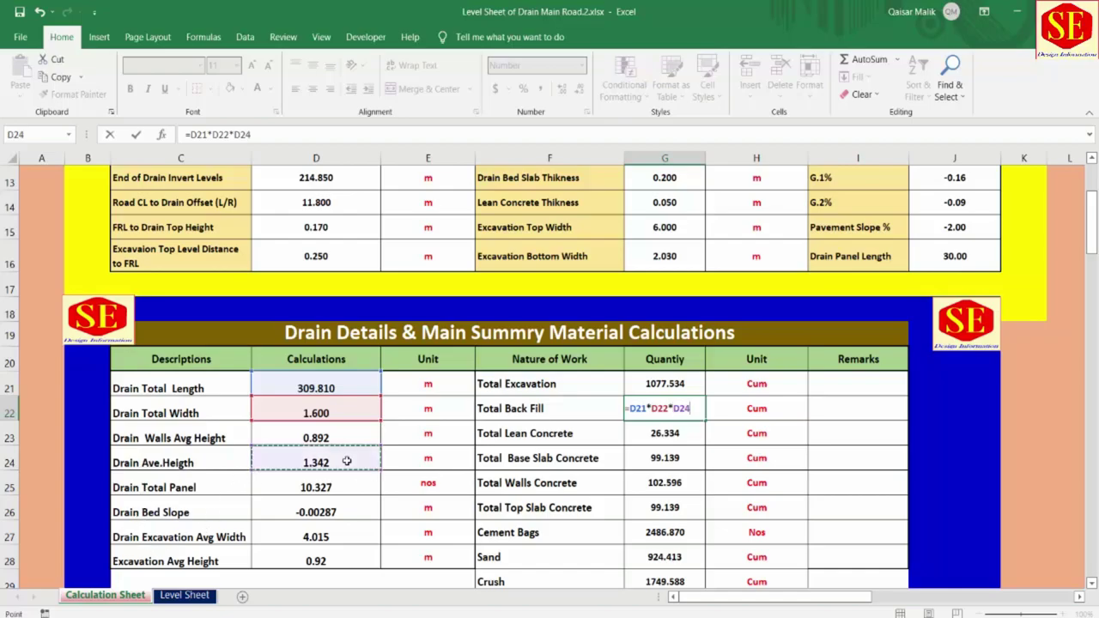
pyautogui.press('Return')
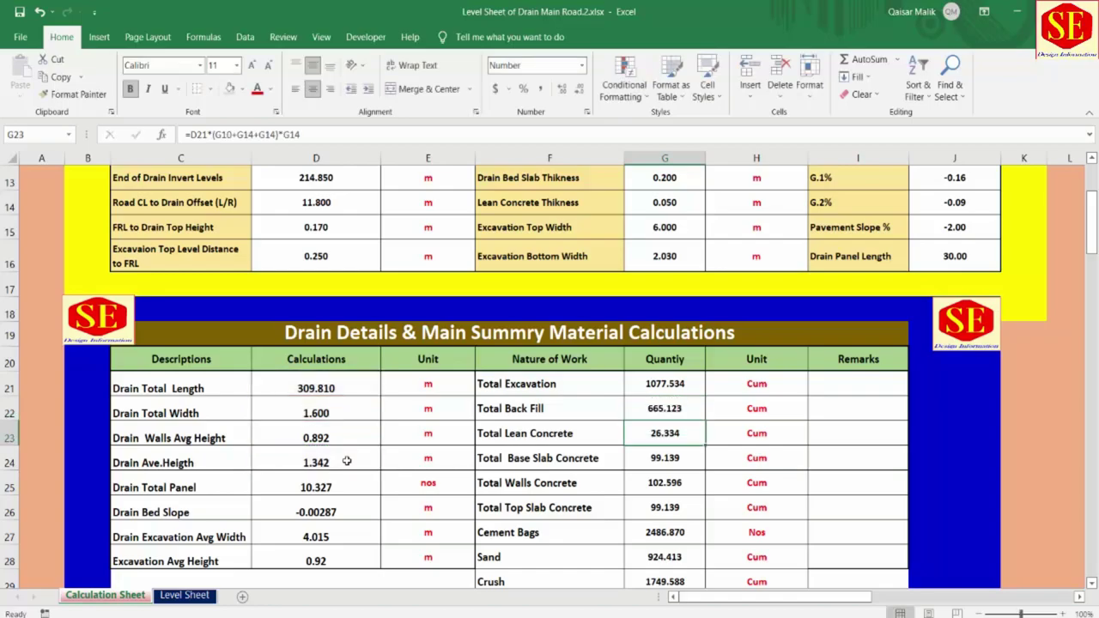
# Step: Edit the Total Back Fill formula to subtract the bracketed drain volume from Total Excavation, =G21-(D21*D22*D24)
pyautogui.click(644, 413)
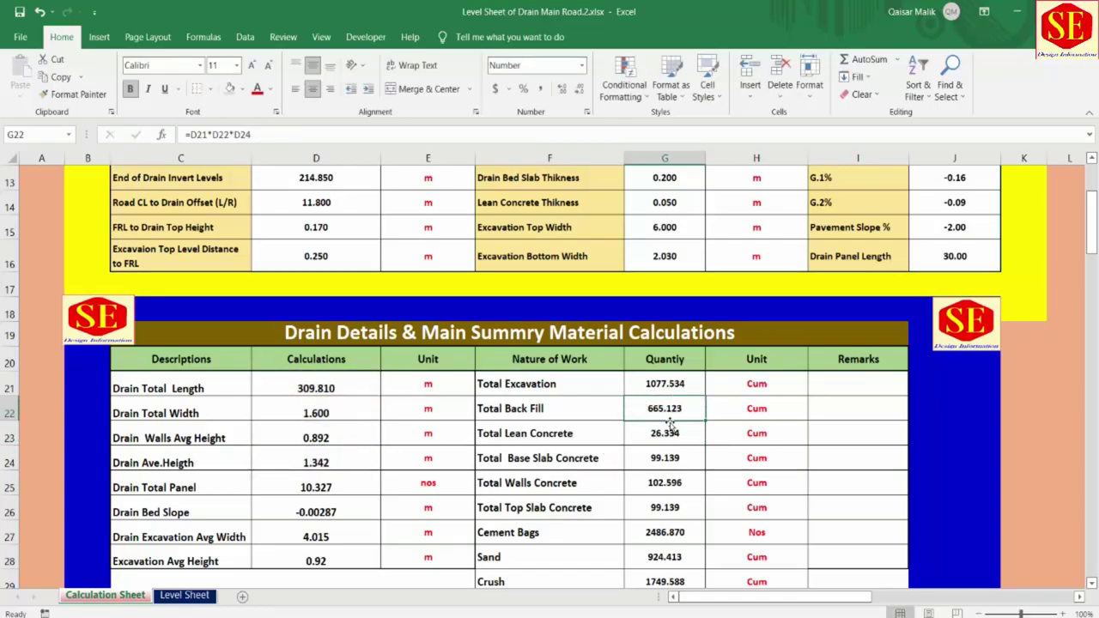
pyautogui.doubleClick(670, 411)
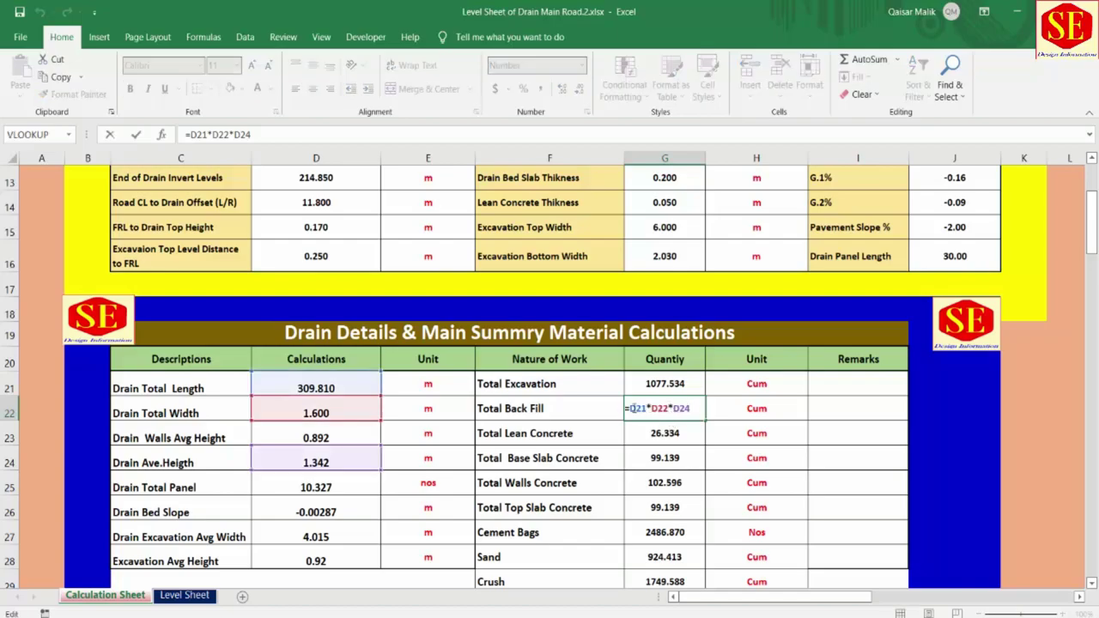
pyautogui.click(632, 409)
pyautogui.write('(')
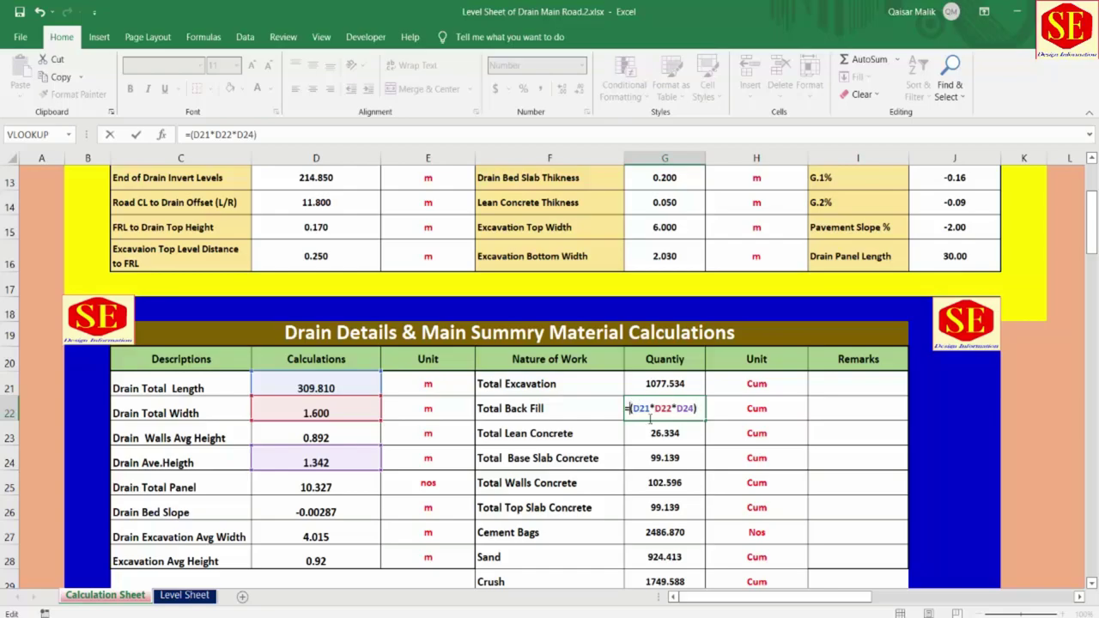
pyautogui.click(667, 384)
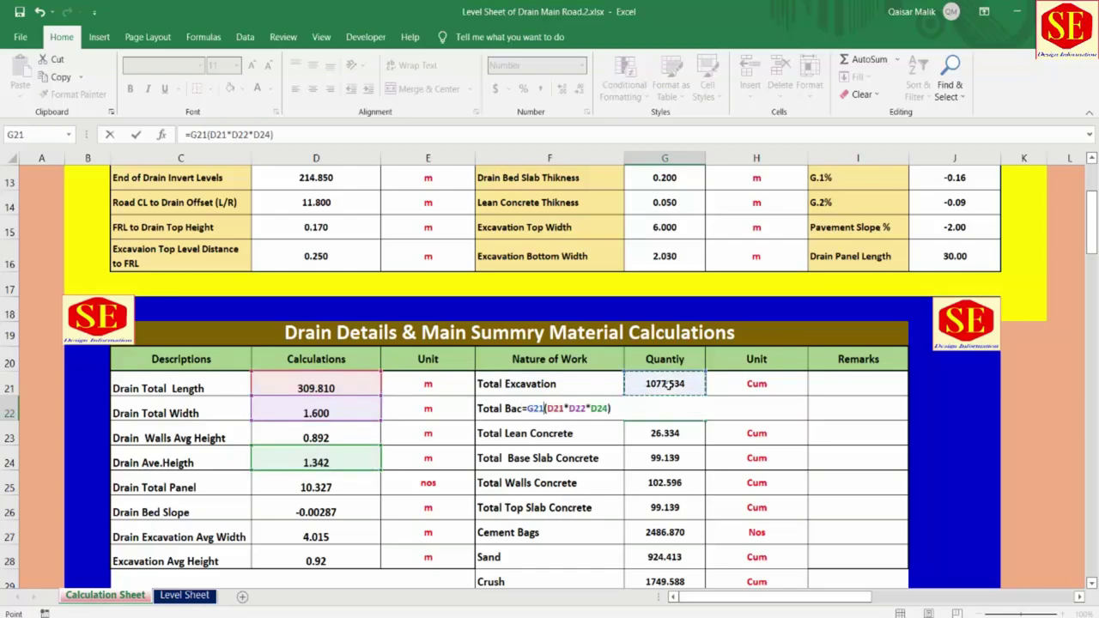
pyautogui.write('-')
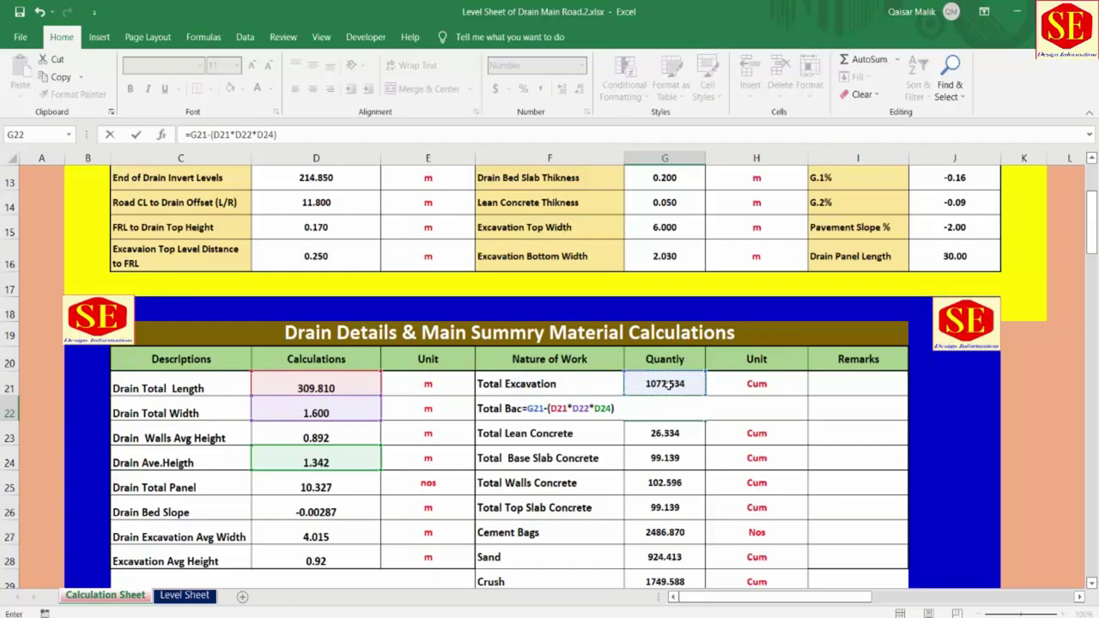
pyautogui.press('Return')
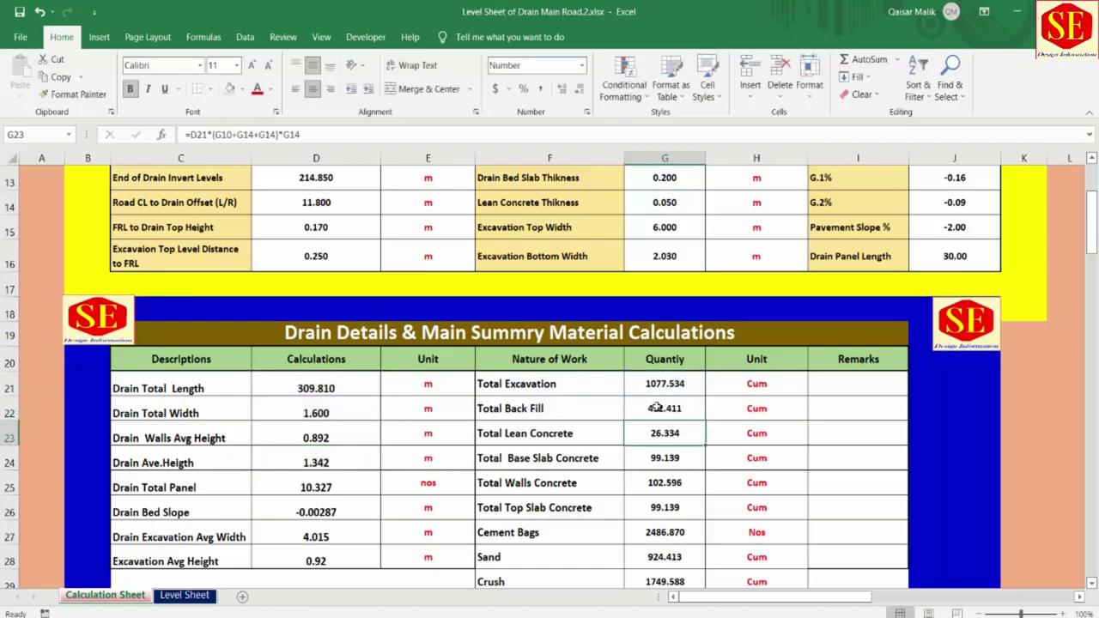
pyautogui.click(656, 408)
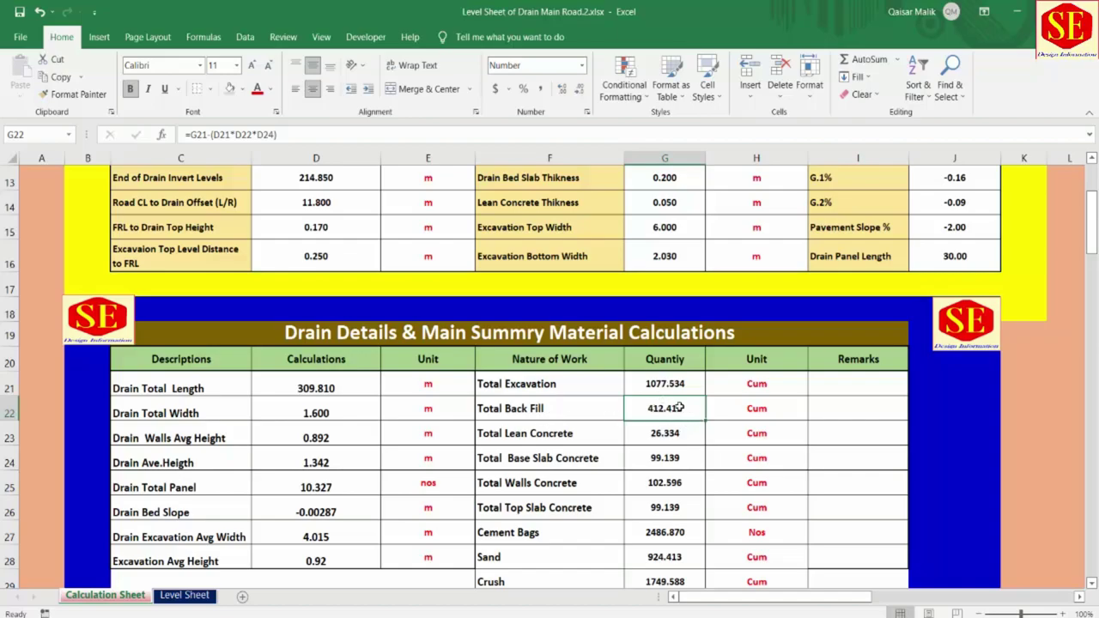
# Step: Replace the Total Lean Concrete formula in G23 with total panels times Panel 1's lean concrete quantity, =D25*E54
pyautogui.click(660, 430)
pyautogui.scroll(-1, 660, 430)
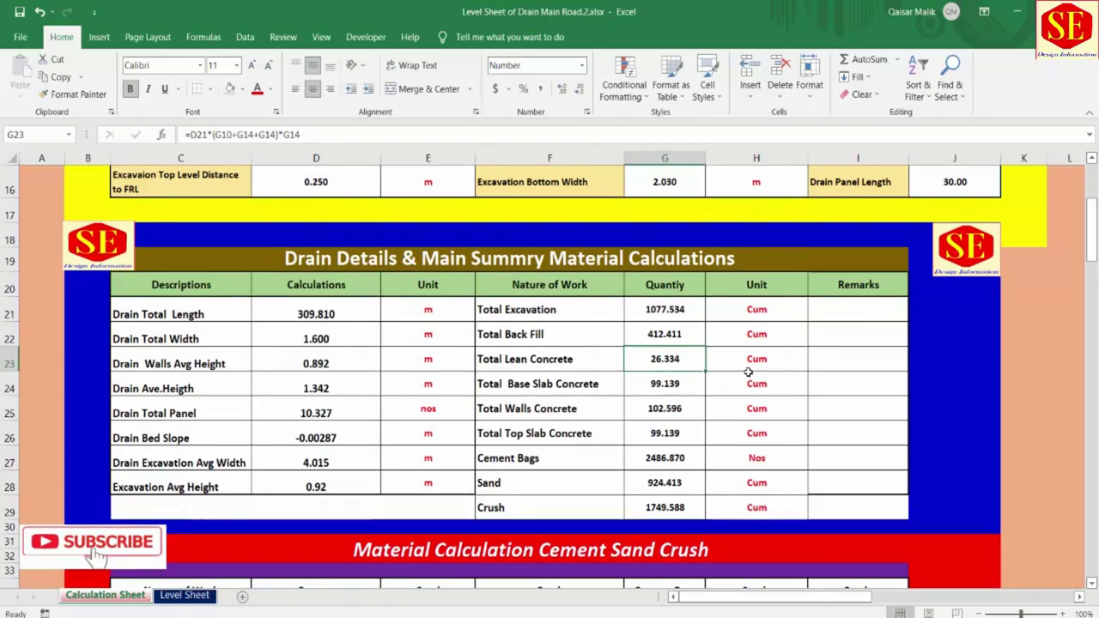
pyautogui.write('=')
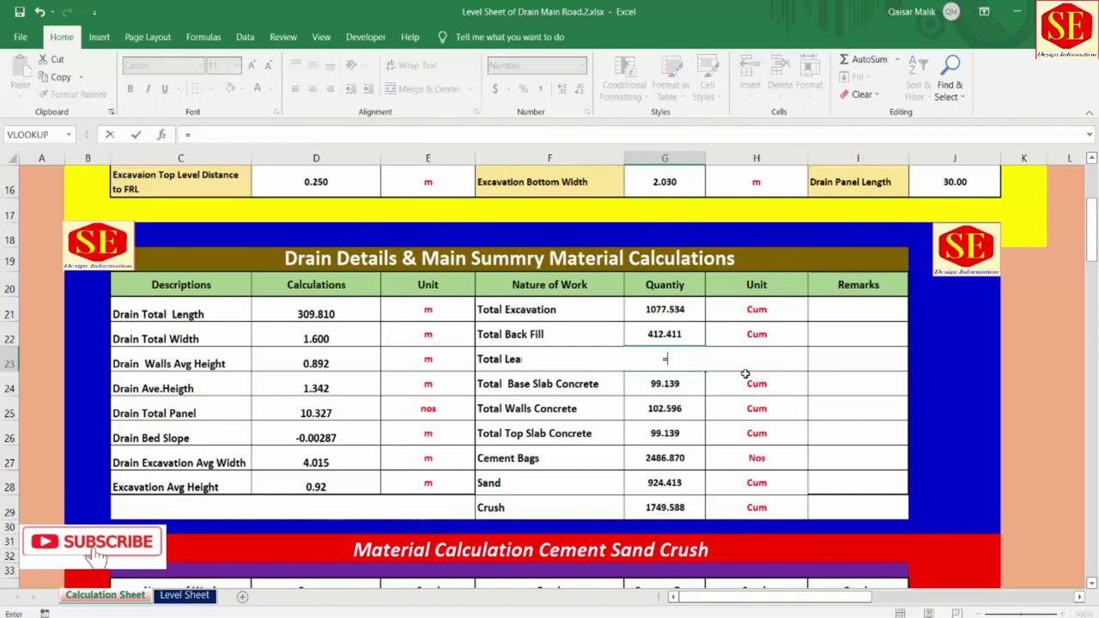
pyautogui.scroll(-1, 371, 318)
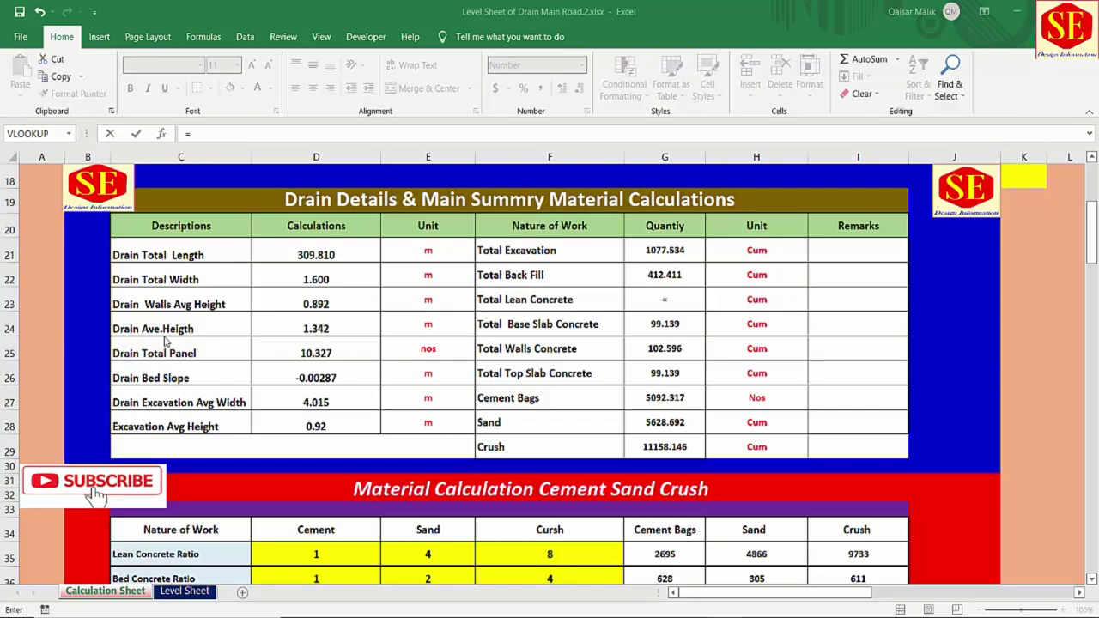
pyautogui.click(318, 349)
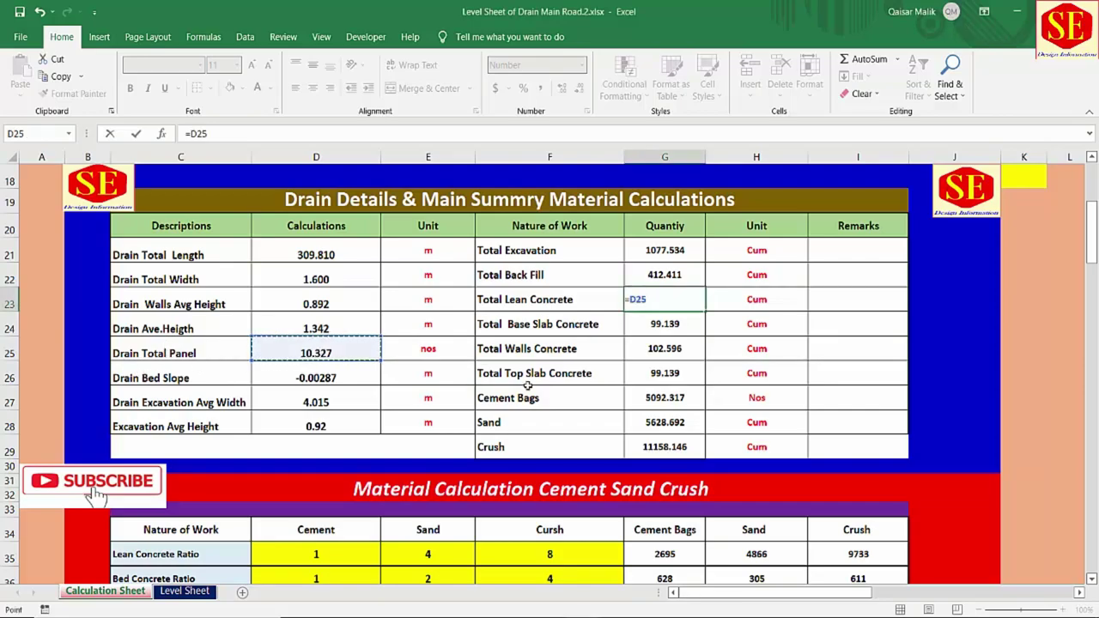
pyautogui.write('*')
pyautogui.scroll(-4, 594, 370)
pyautogui.scroll(-2, 620, 370)
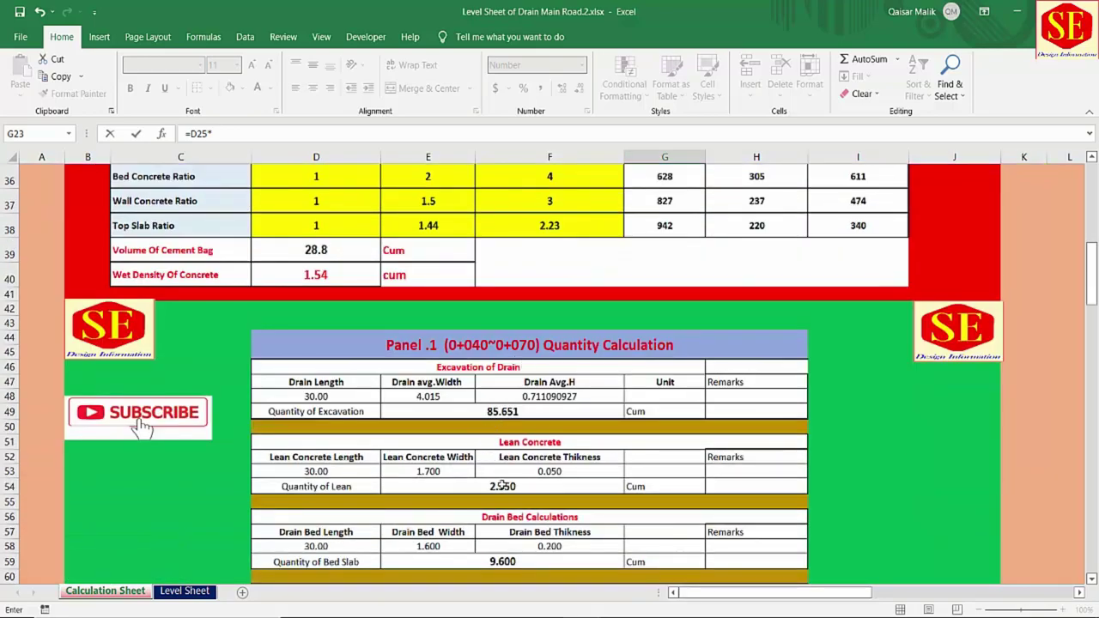
pyautogui.click(503, 486)
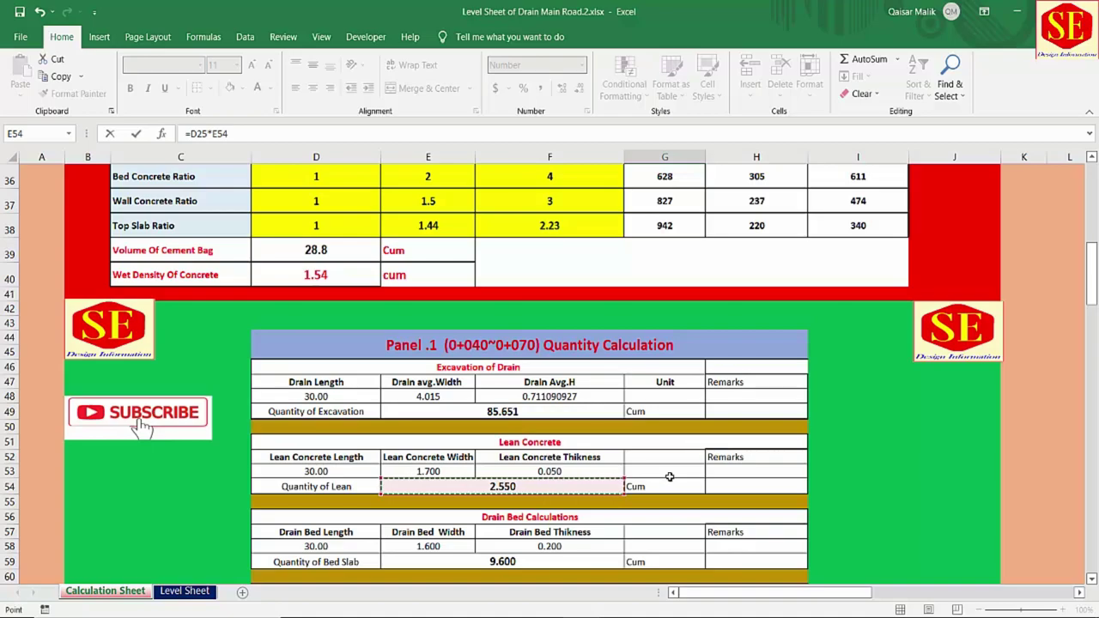
pyautogui.press('Return')
pyautogui.scroll(3, 700, 400)
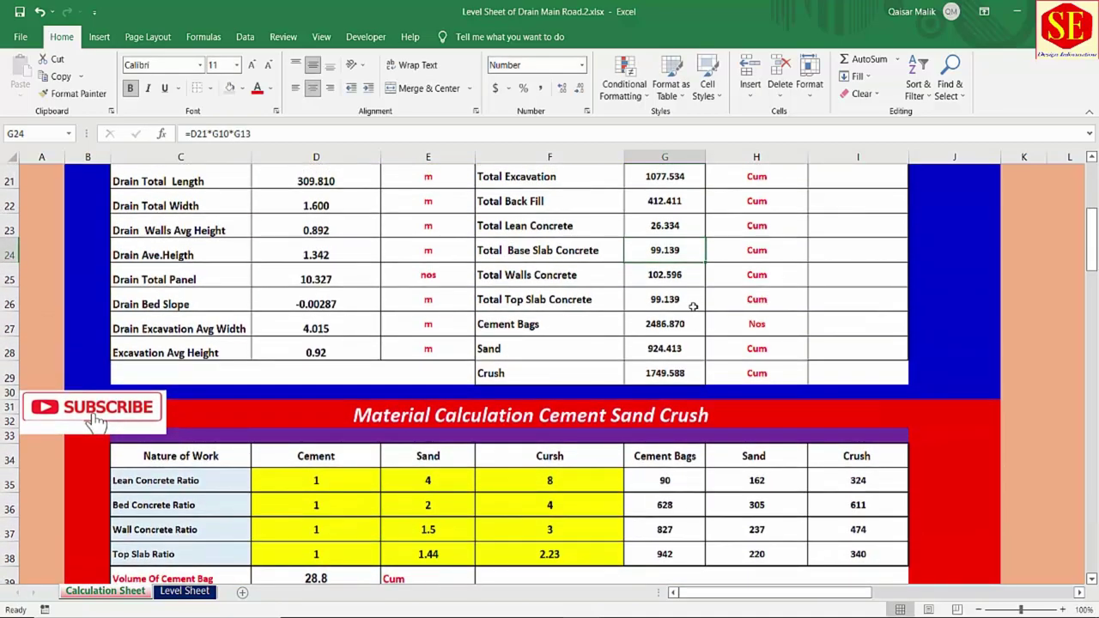
pyautogui.click(660, 227)
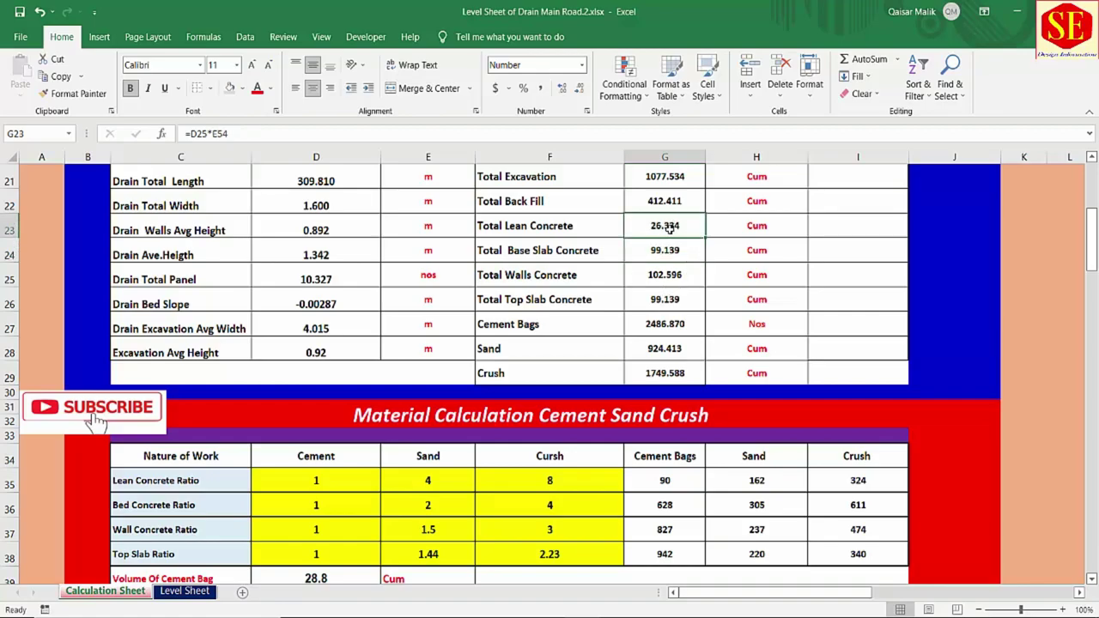
# Step: Clear the quantity formulas from Total Base Slab Concrete down to Crush, G24:G29
pyautogui.moveTo(664, 248); pyautogui.dragTo(658, 370)
pyautogui.click(674, 244)
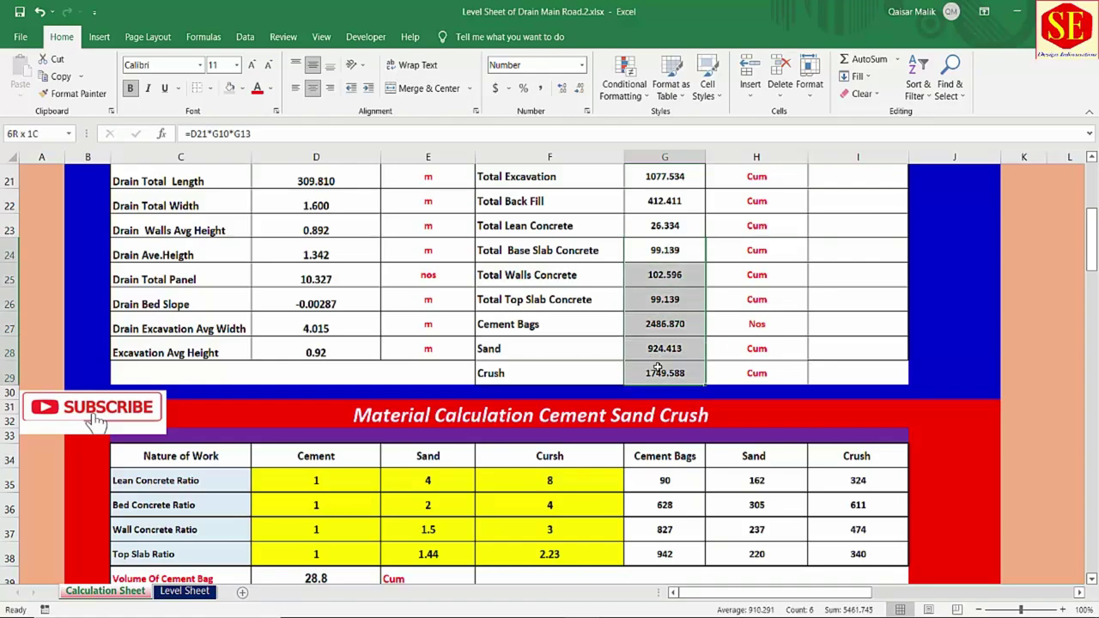
pyautogui.press('Delete')
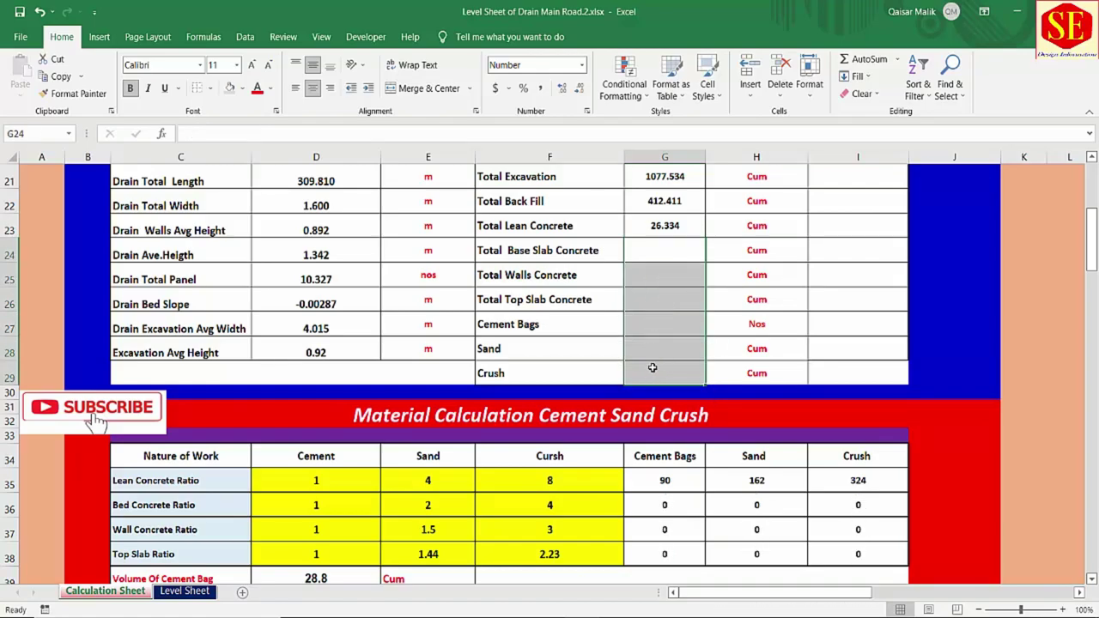
# Step: Enter the Total Base Slab Concrete formula in G24 as total panels times Panel 1's bed slab quantity, =D25*E59
pyautogui.click(652, 250)
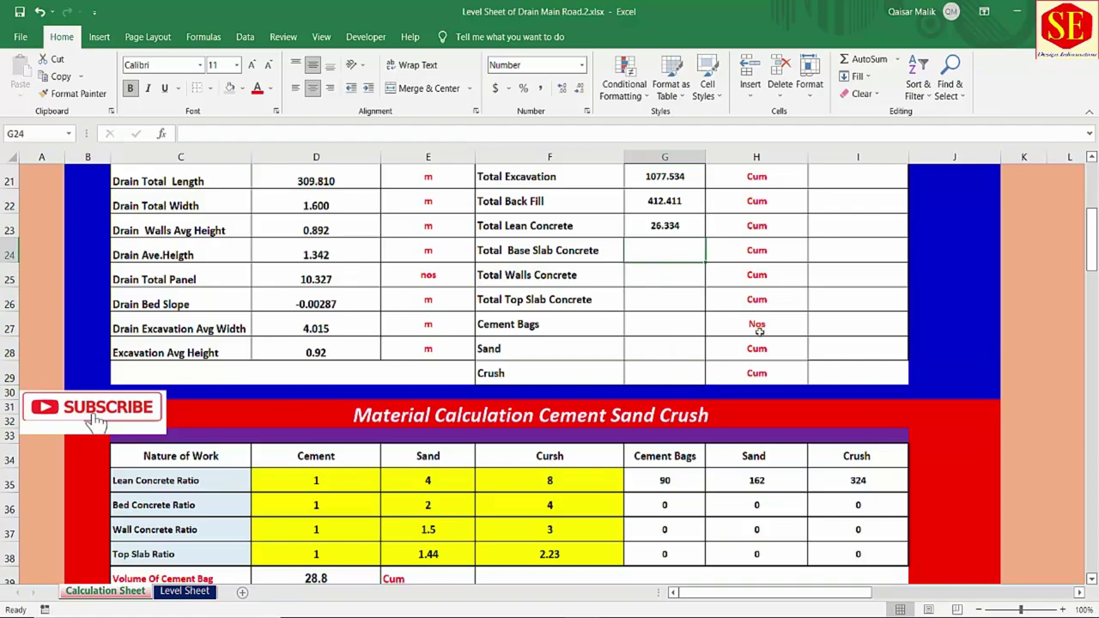
pyautogui.write('=')
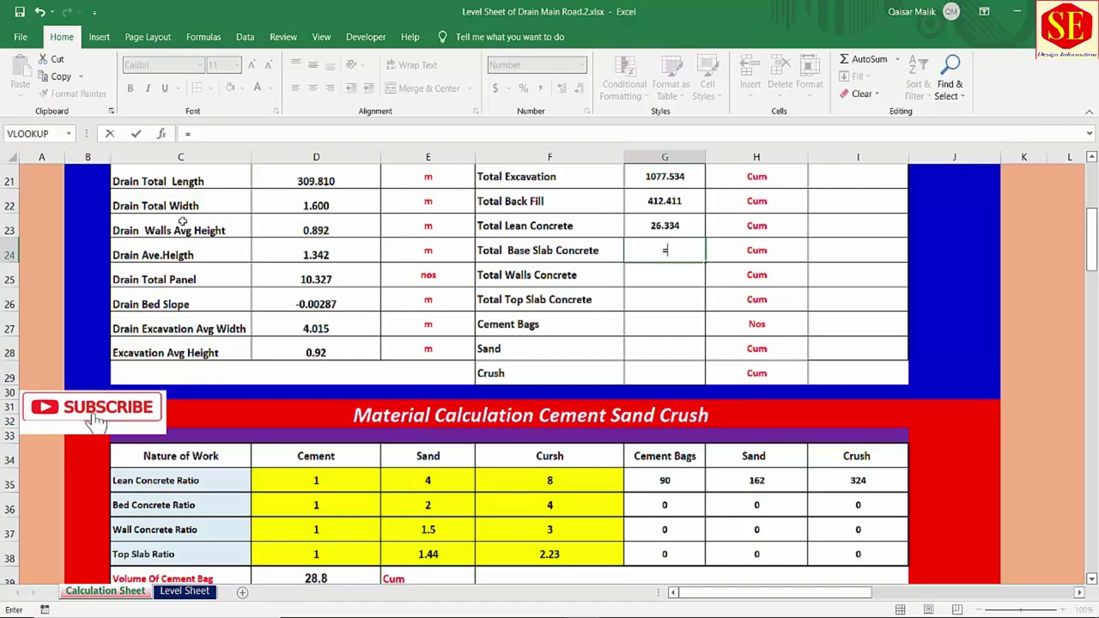
pyautogui.click(314, 277)
pyautogui.write('*')
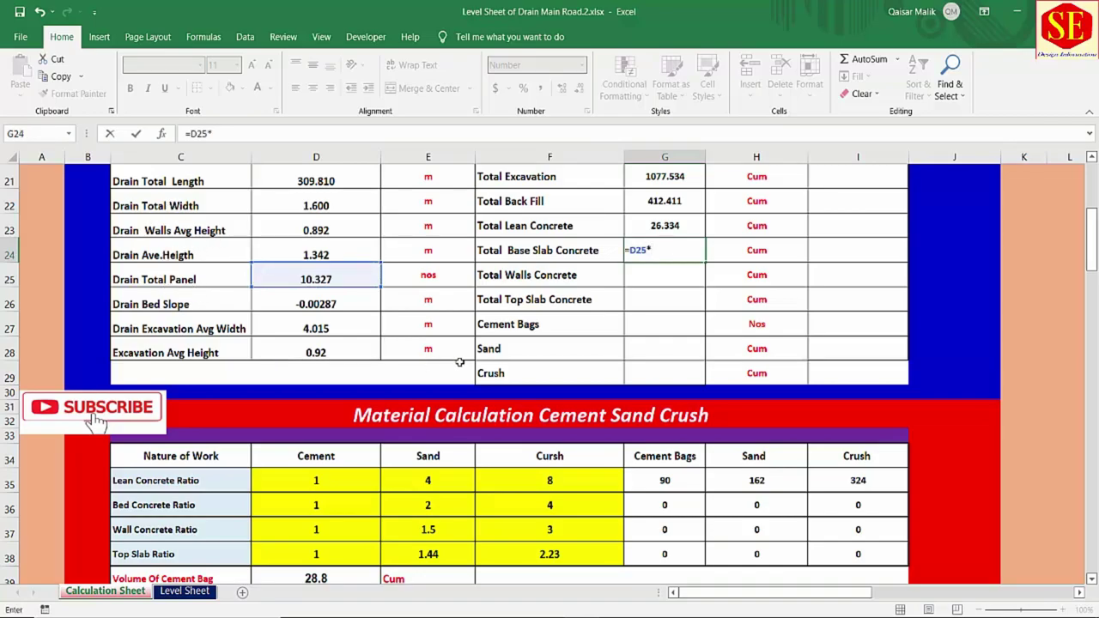
pyautogui.scroll(-4, 461, 360)
pyautogui.scroll(-2, 462, 360)
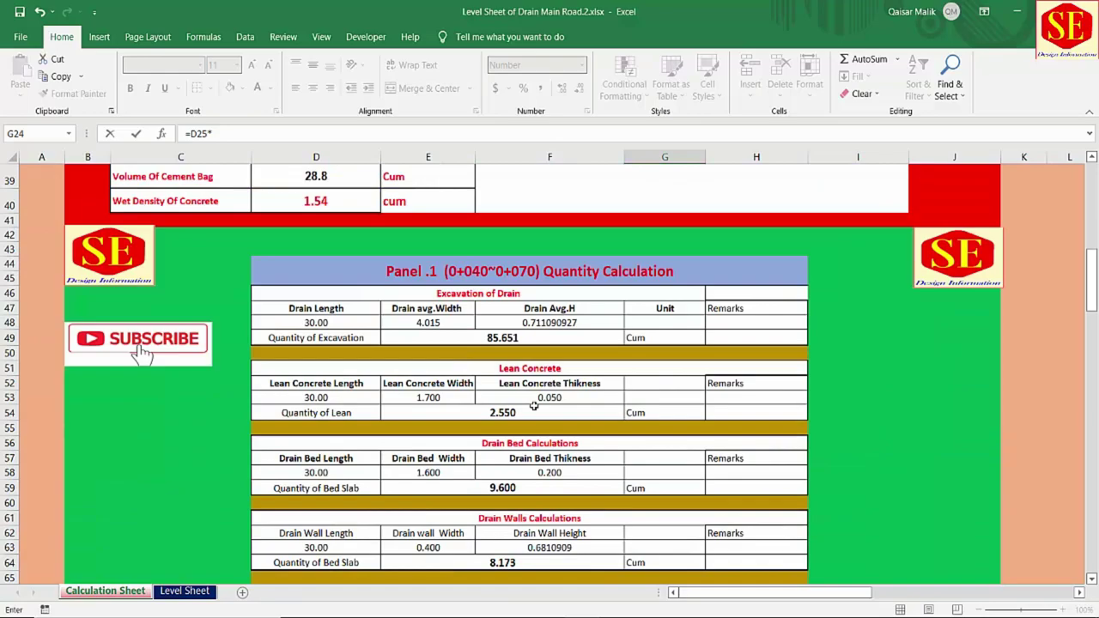
pyautogui.click(514, 490)
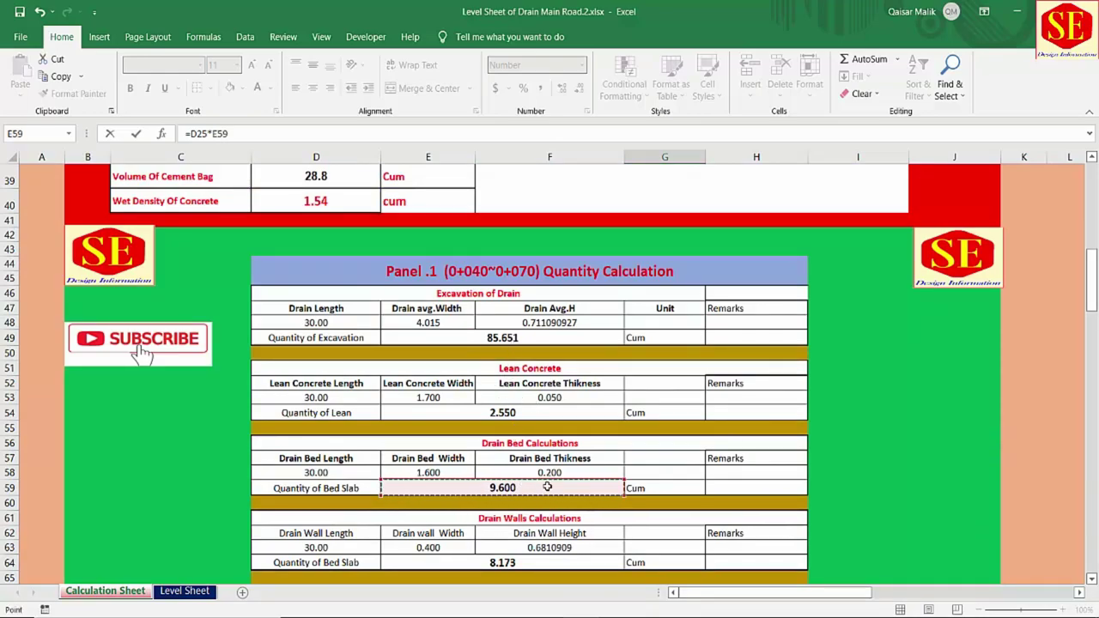
pyautogui.press('Return')
pyautogui.scroll(1, 600, 403)
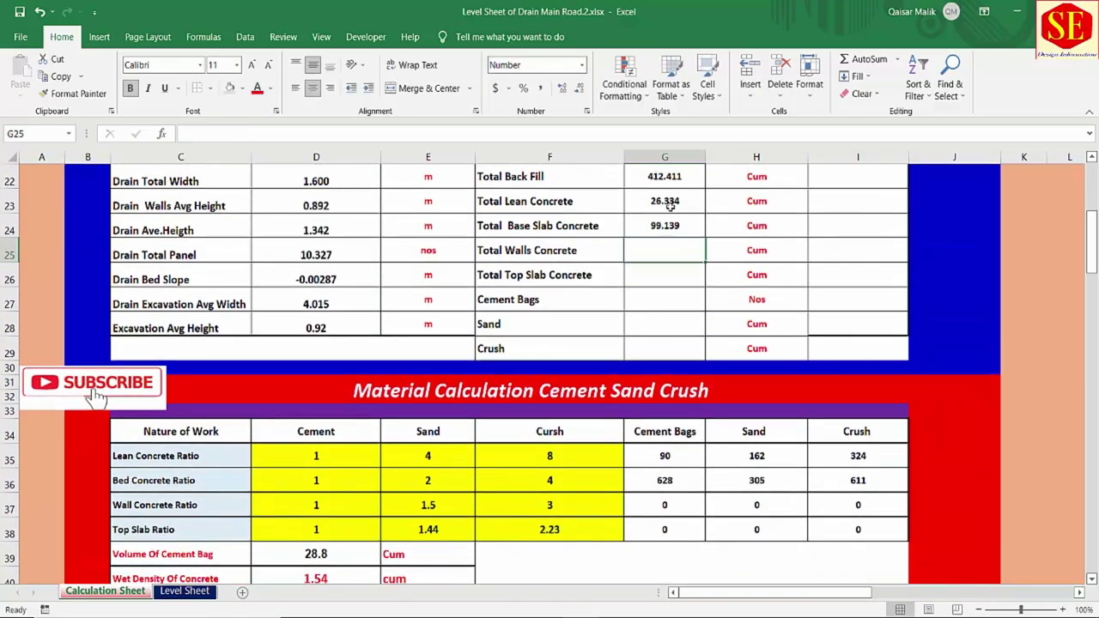
pyautogui.click(692, 226)
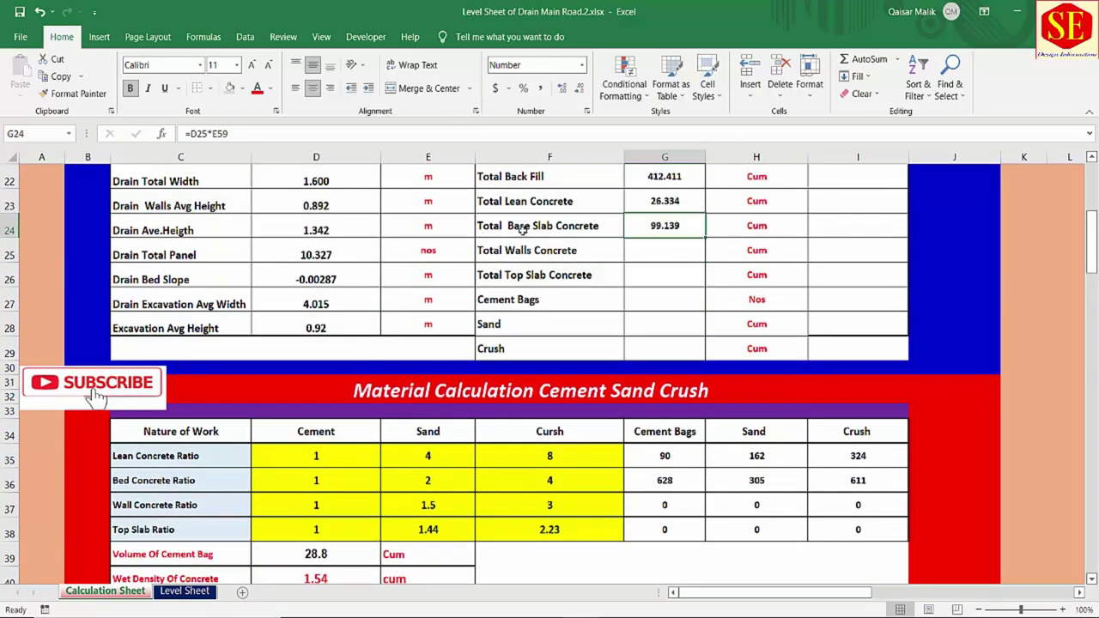
# Step: Start the Total Walls Concrete formula in G25 by adding the wall quantities of Panels 1 and 2, =E64+E81
pyautogui.click(646, 249)
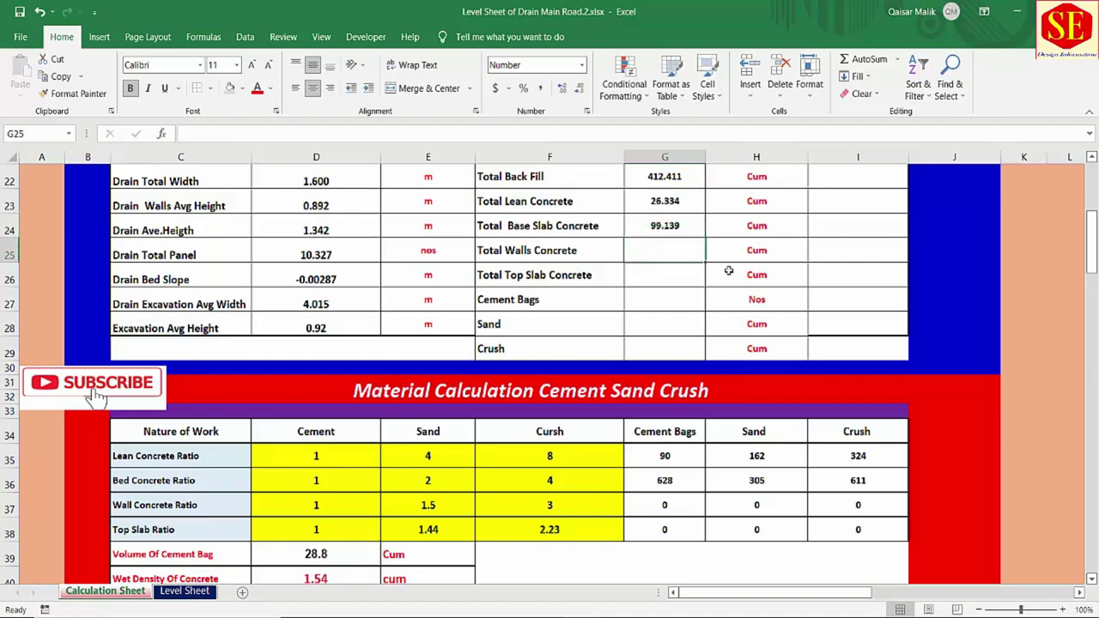
pyautogui.write('=')
pyautogui.scroll(1, 716, 271)
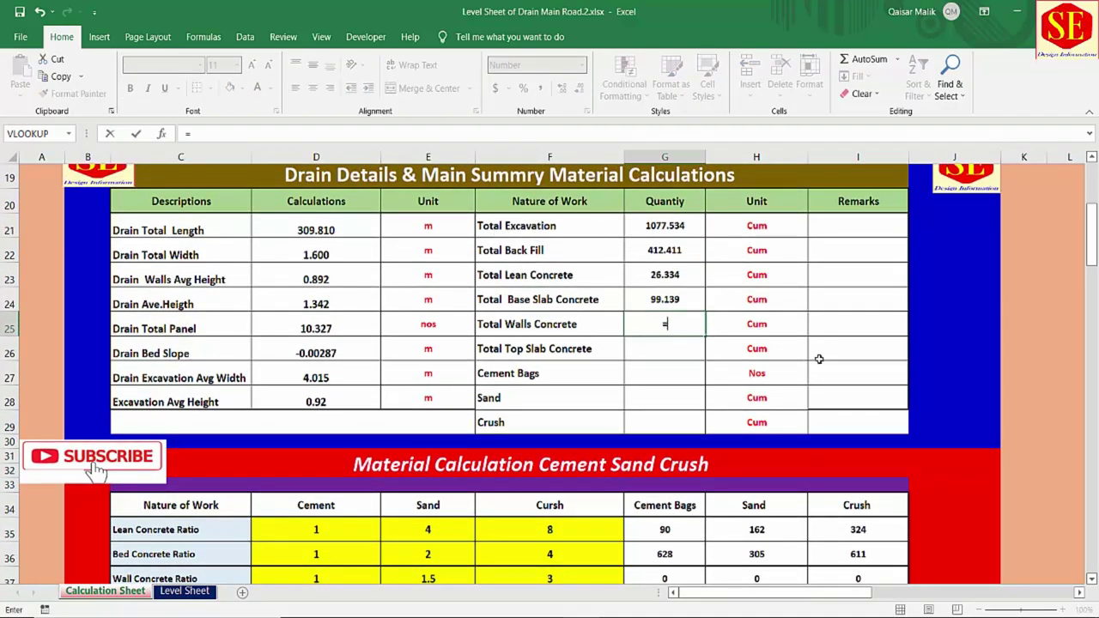
pyautogui.scroll(-3, 737, 346)
pyautogui.scroll(-5, 737, 346)
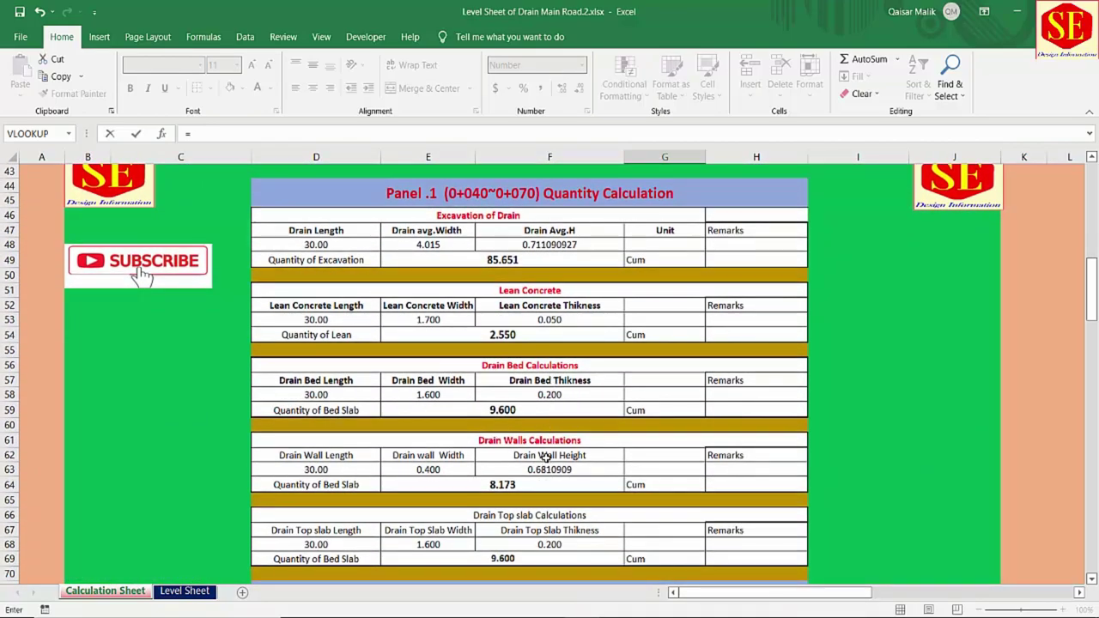
pyautogui.click(518, 484)
pyautogui.write('+')
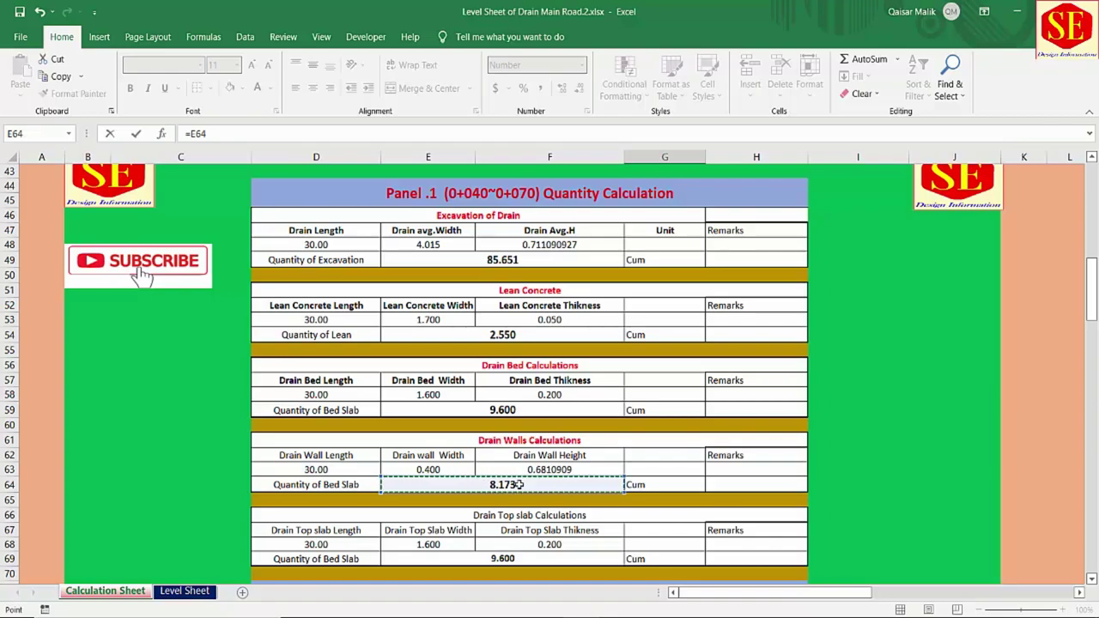
pyautogui.scroll(-5, 464, 471)
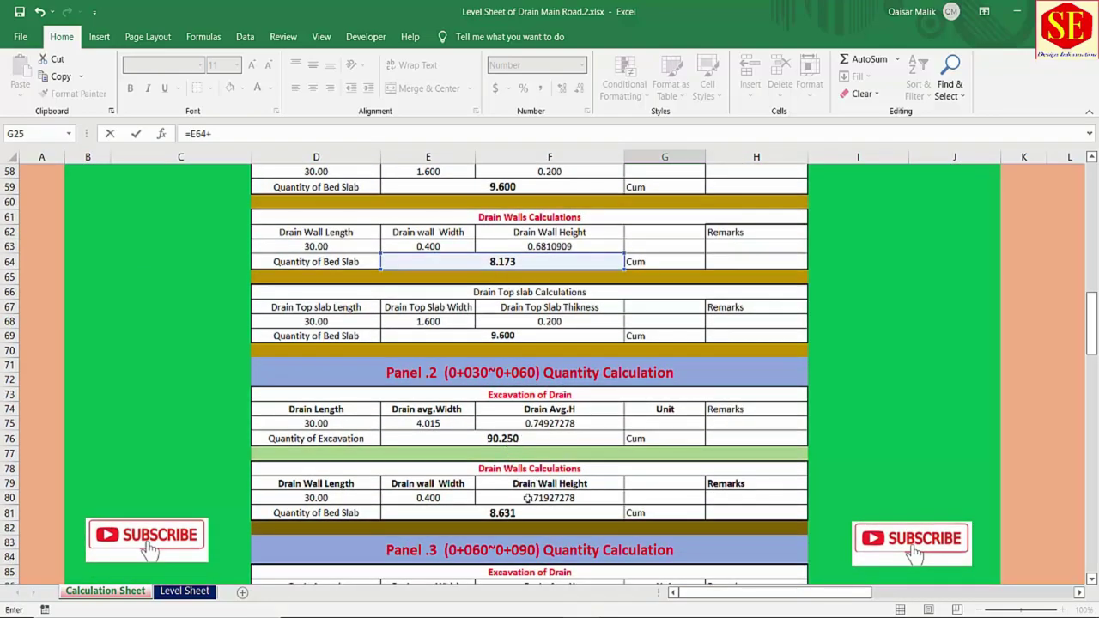
pyautogui.click(508, 513)
pyautogui.scroll(-2, 508, 513)
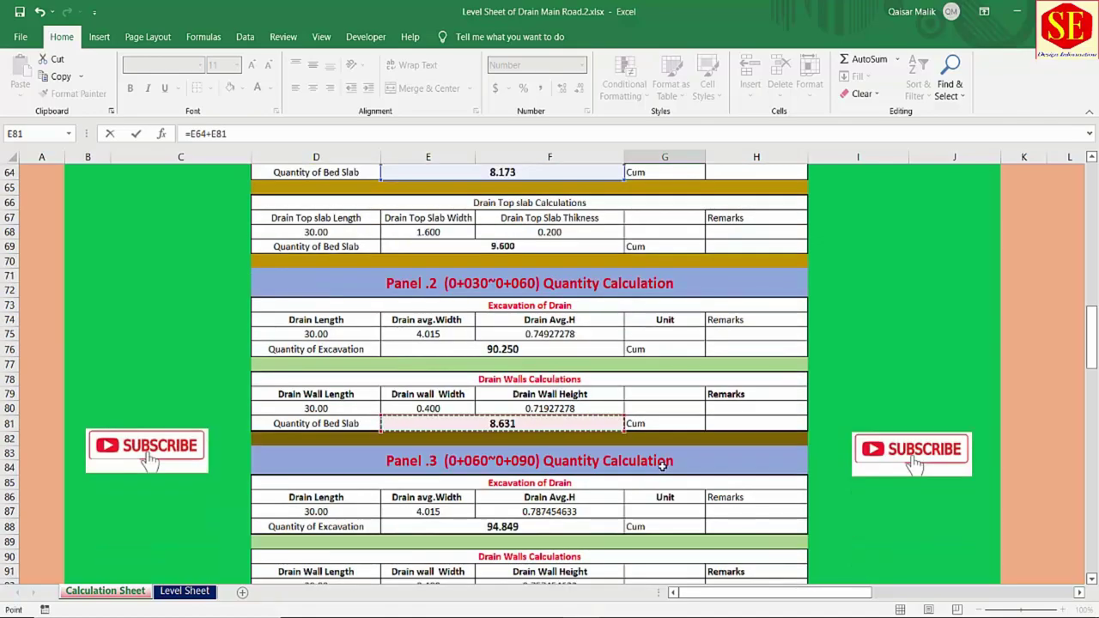
# Step: Add the wall quantities of Panels 3 and 4, E93 and E105, to the Total Walls Concrete formula
pyautogui.write('+')
pyautogui.scroll(-3, 663, 464)
pyautogui.click(510, 466)
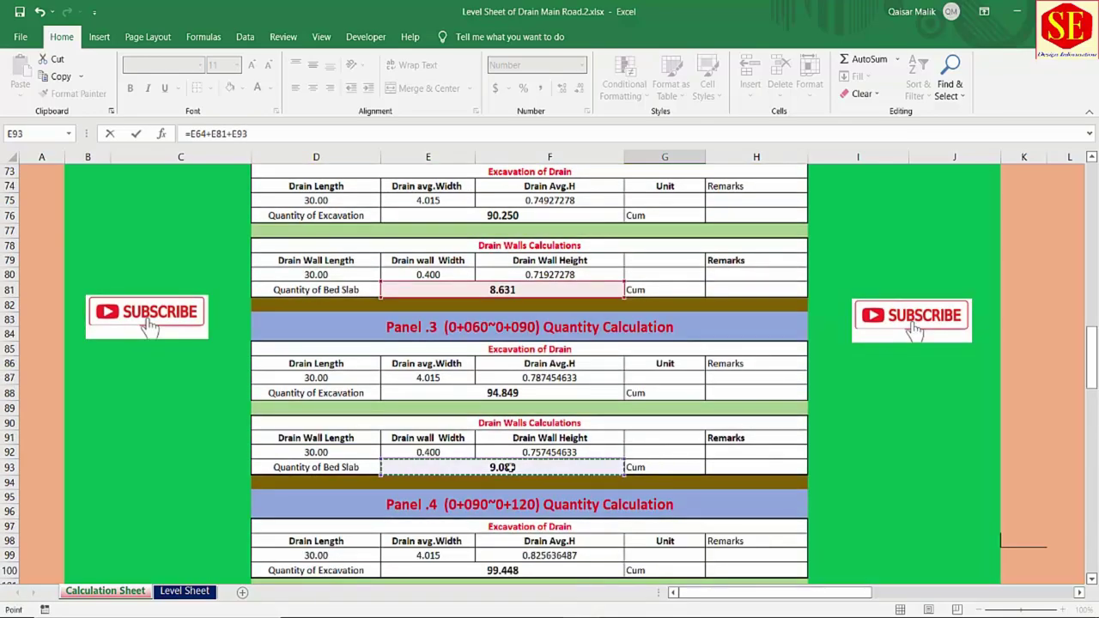
pyautogui.write('+')
pyautogui.scroll(-4, 510, 465)
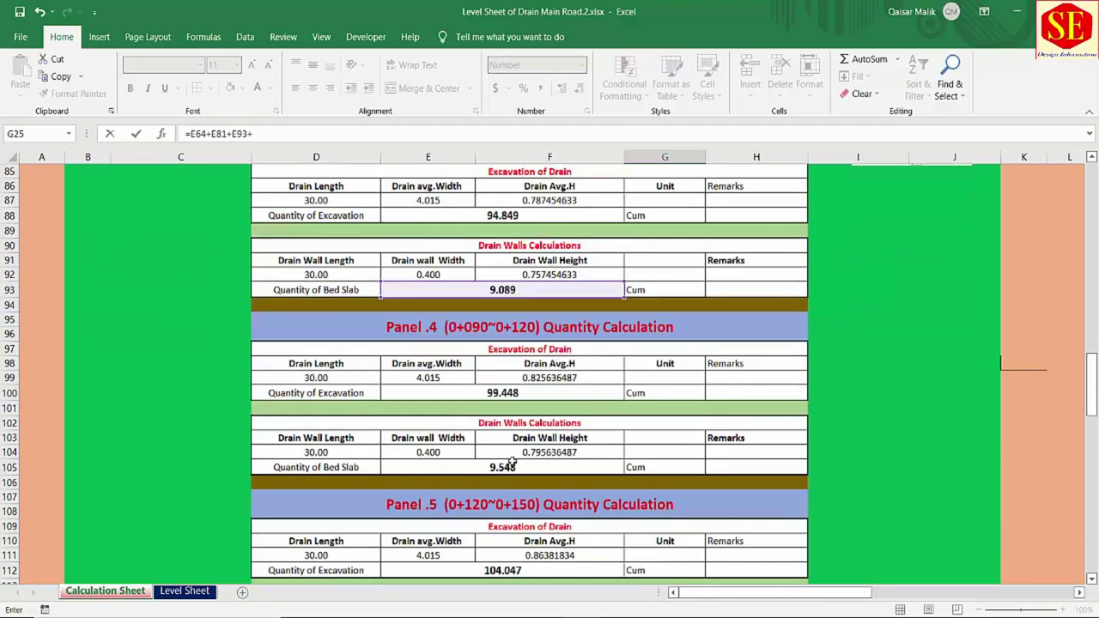
pyautogui.click(509, 467)
# Step: Extend the Total Walls Concrete formula with the wall quantities of Panels 5, 6 and 7: E117, E129 and E141
pyautogui.write('+')
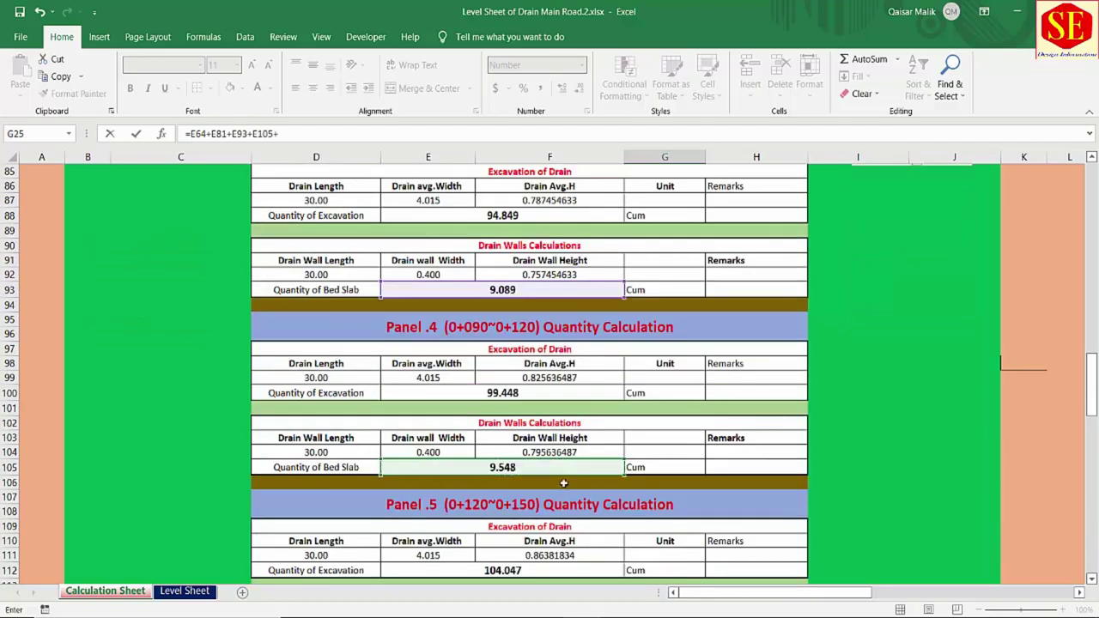
pyautogui.scroll(-3, 563, 483)
pyautogui.click(510, 510)
pyautogui.write('+')
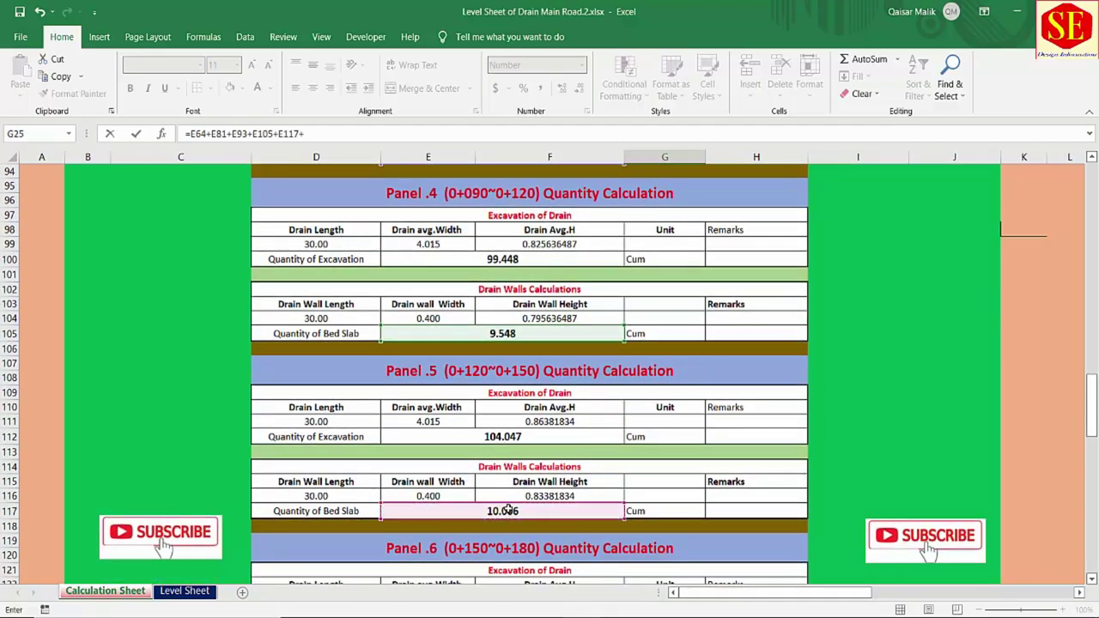
pyautogui.scroll(-4, 507, 511)
pyautogui.click(502, 511)
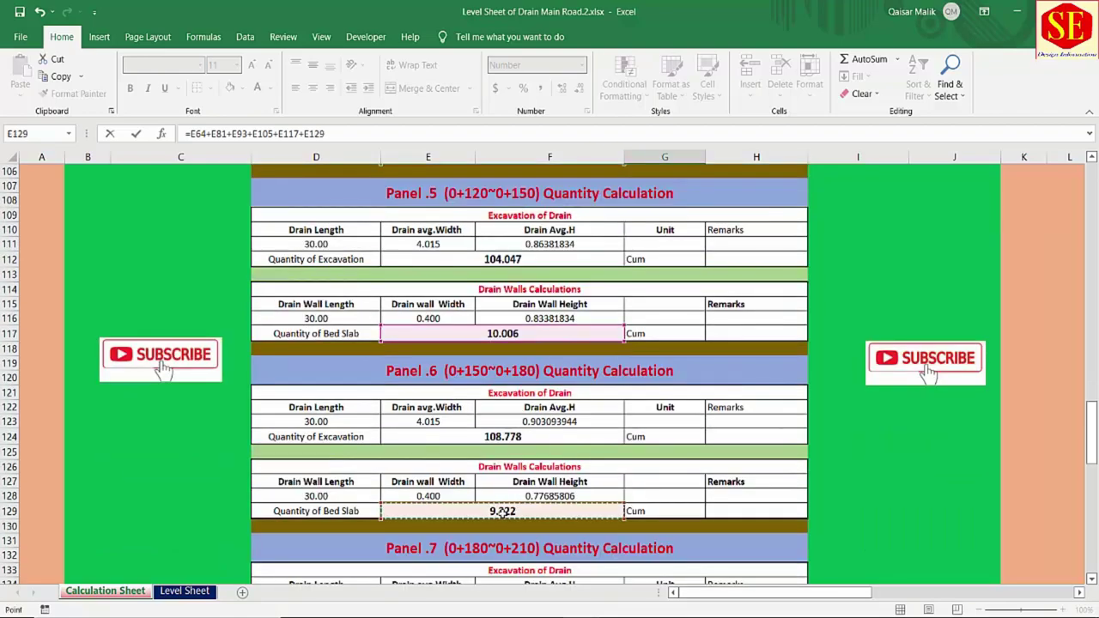
pyautogui.write('+')
pyautogui.scroll(-4, 504, 513)
pyautogui.click(506, 516)
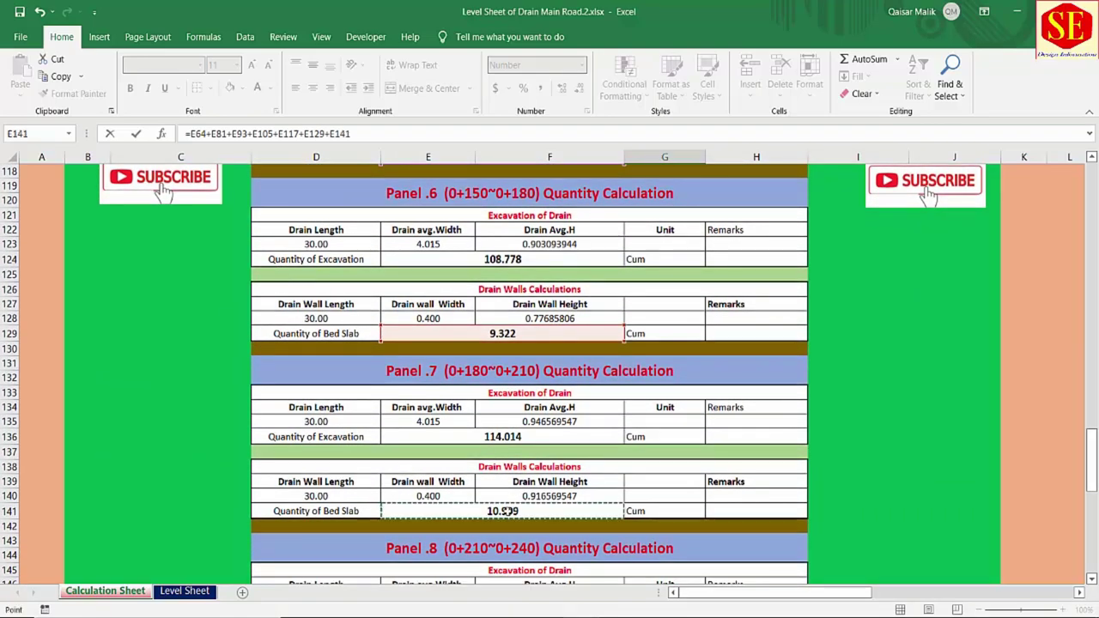
# Step: Add the wall quantities of Panels 8, 9 and 10, E153, E165 and E177, and commit the Total Walls Concrete formula
pyautogui.write('+')
pyautogui.scroll(-5, 529, 490)
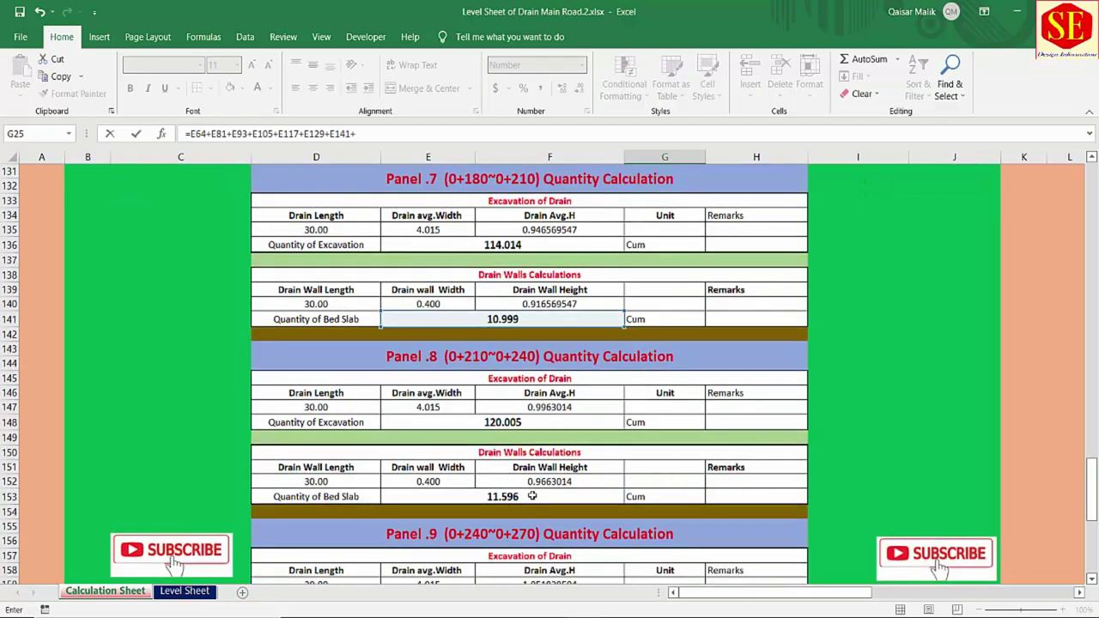
pyautogui.click(507, 468)
pyautogui.write('+')
pyautogui.scroll(-4, 504, 468)
pyautogui.click(504, 467)
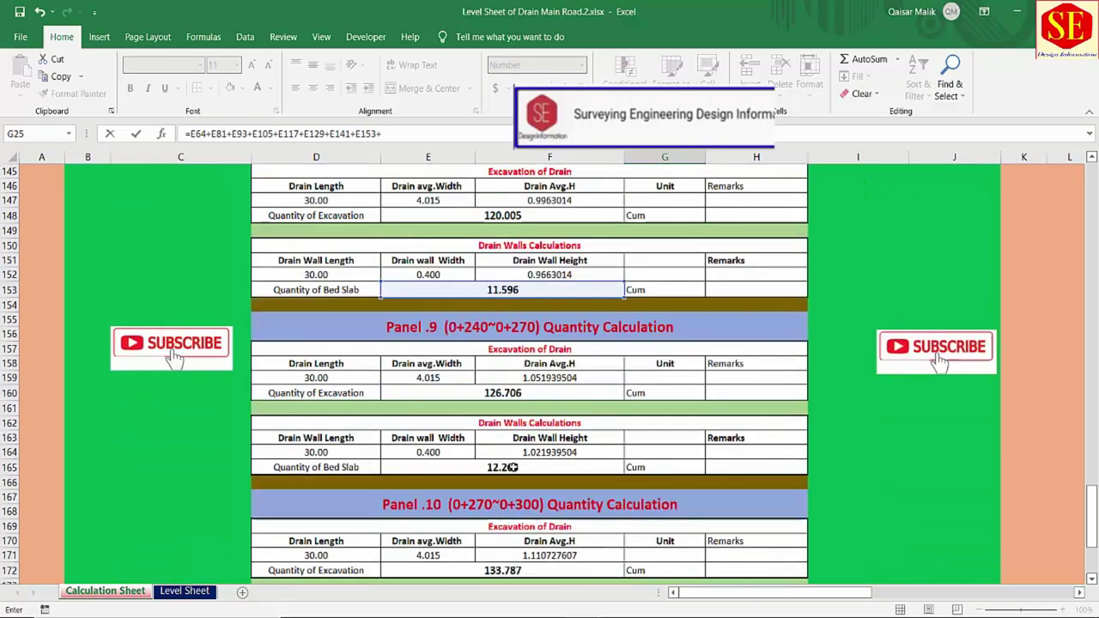
pyautogui.write('+')
pyautogui.scroll(-2, 503, 516)
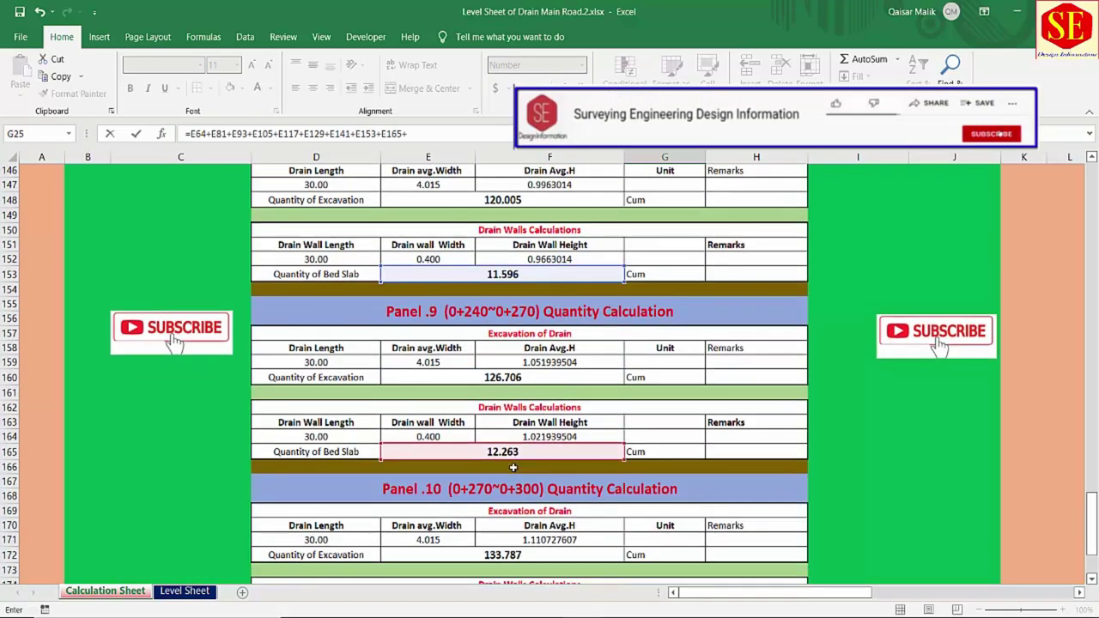
pyautogui.click(502, 557)
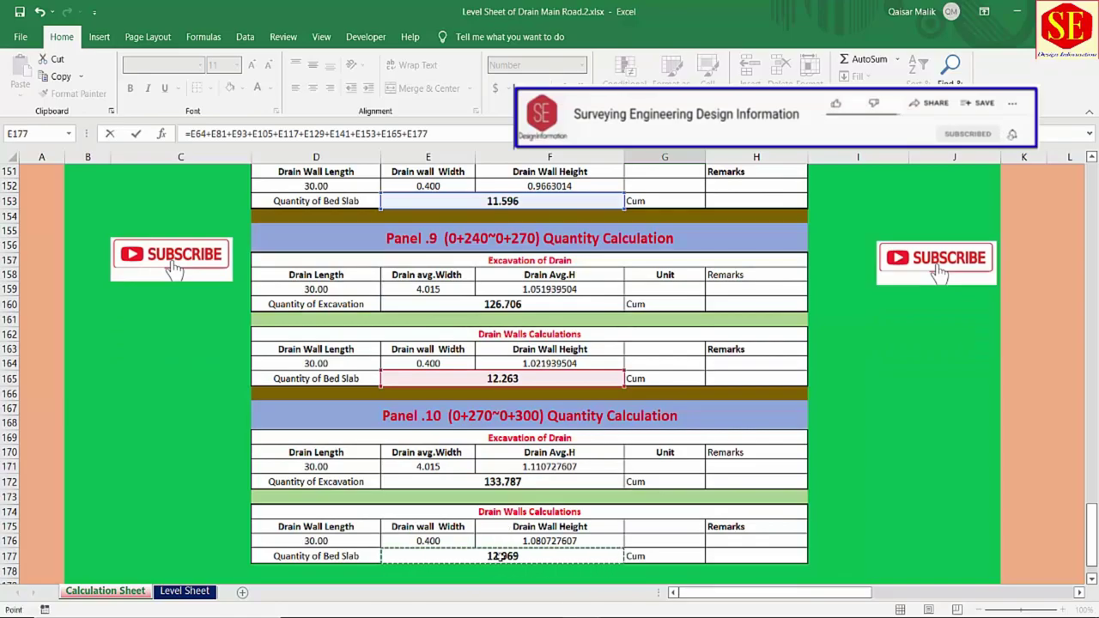
pyautogui.press('Return')
pyautogui.scroll(4, 501, 557)
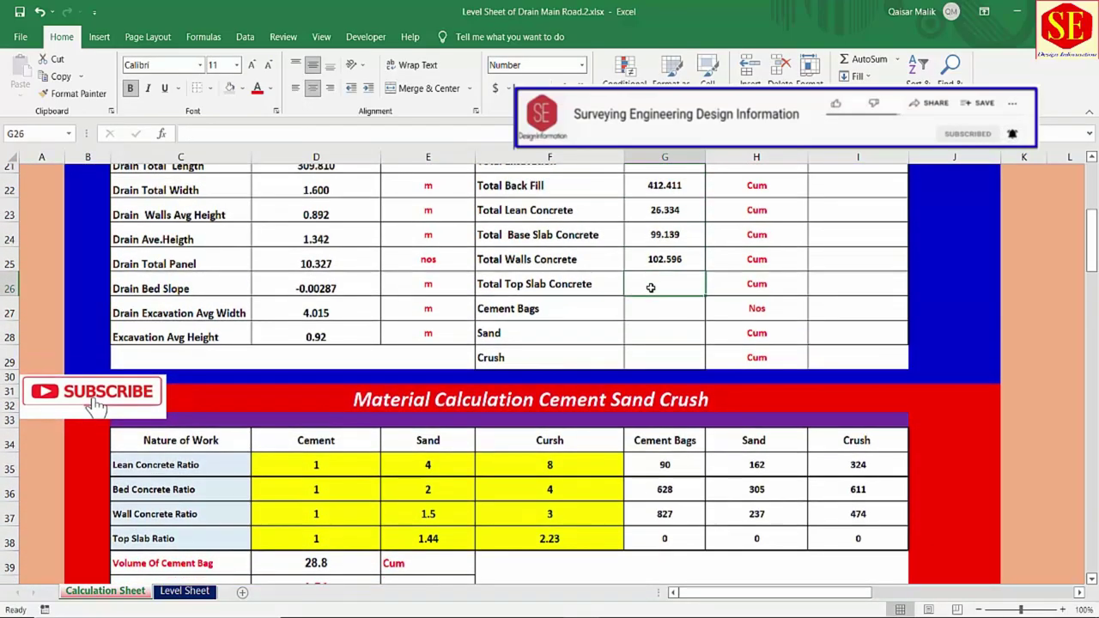
pyautogui.click(650, 298)
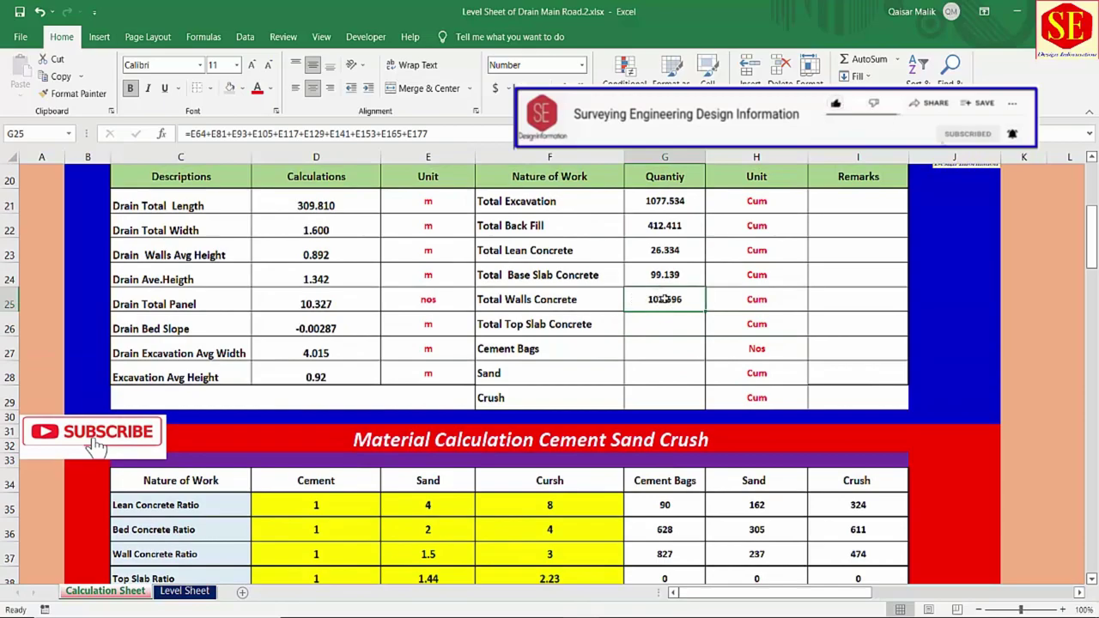
# Step: Calculate Total Top Slab Concrete in G26 by multiplying the total panel count by Panel 1's top slab quantity, =D25*E69
pyautogui.doubleClick(657, 319)
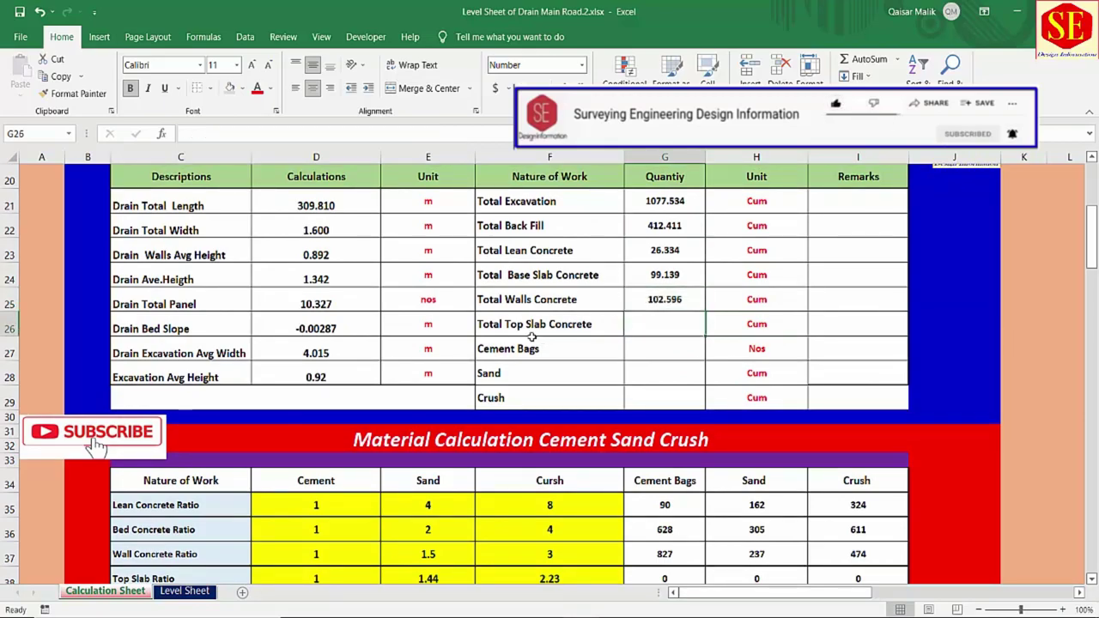
pyautogui.write('=')
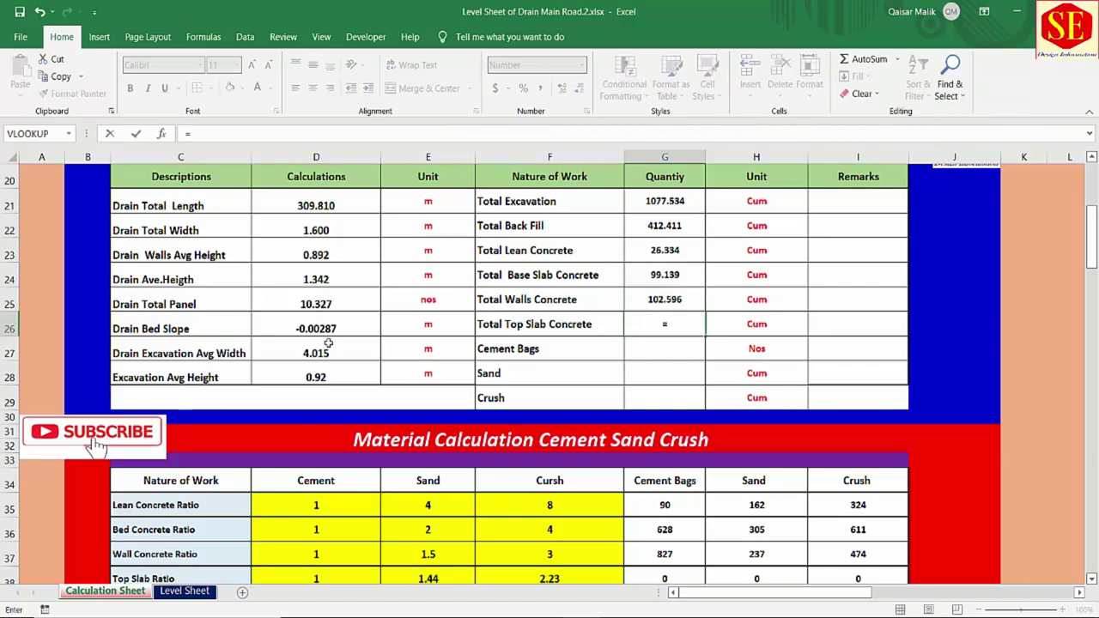
pyautogui.click(307, 304)
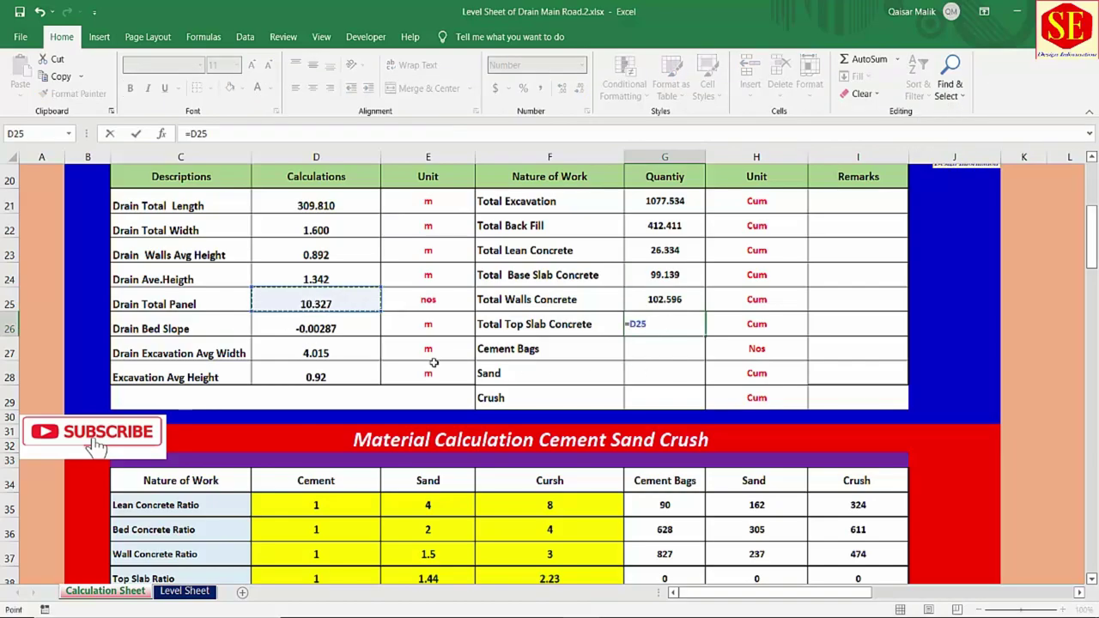
pyautogui.write('*')
pyautogui.scroll(-5, 533, 347)
pyautogui.scroll(-3, 533, 347)
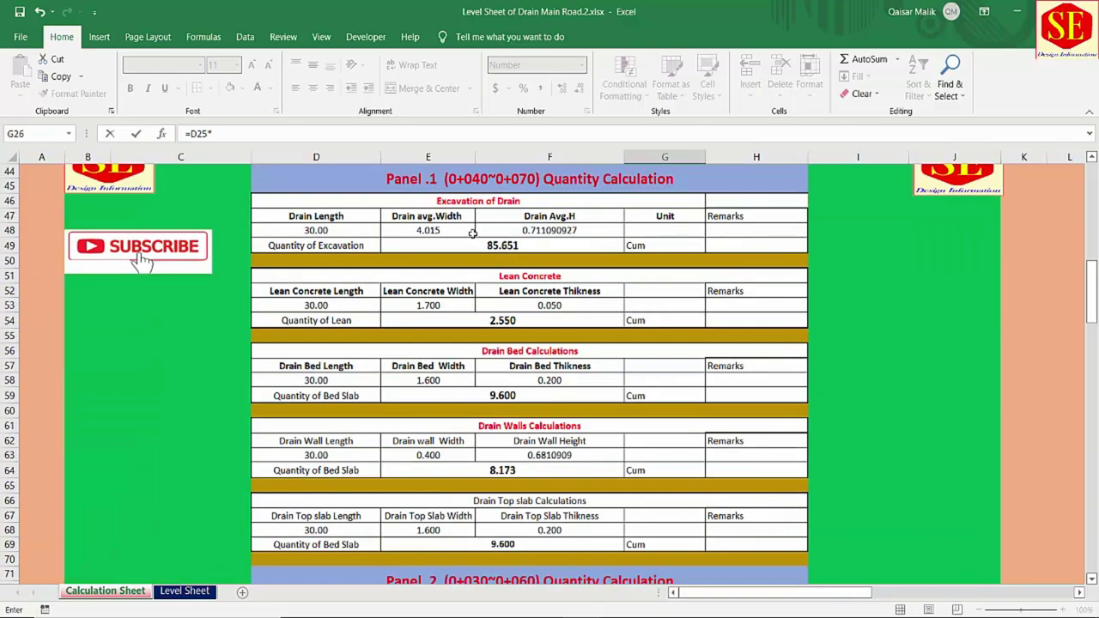
pyautogui.scroll(-1, 477, 420)
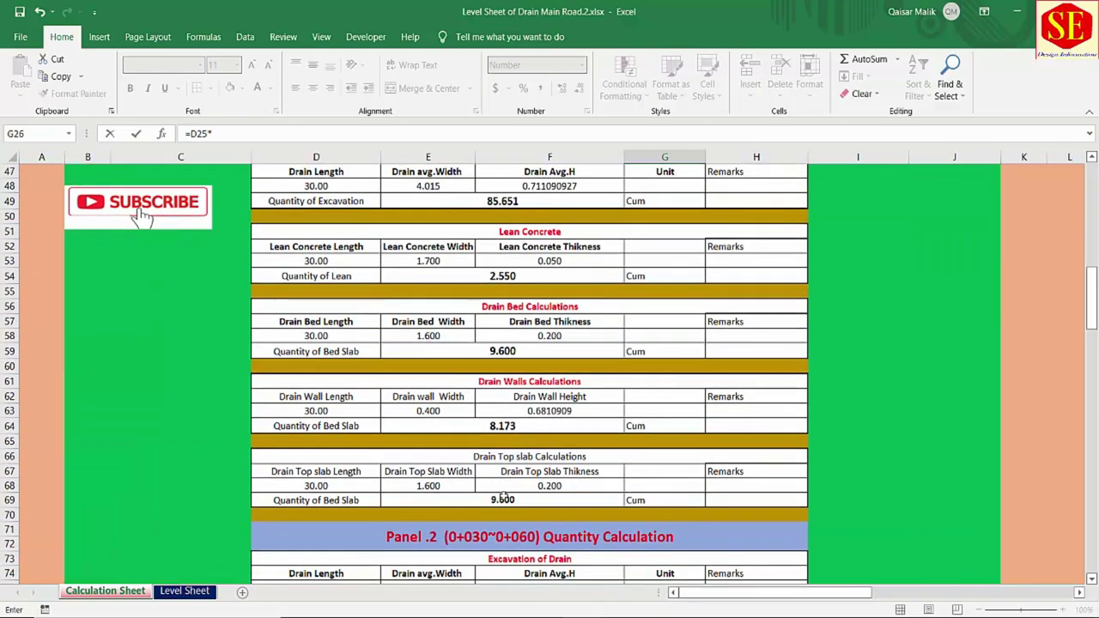
pyautogui.click(595, 502)
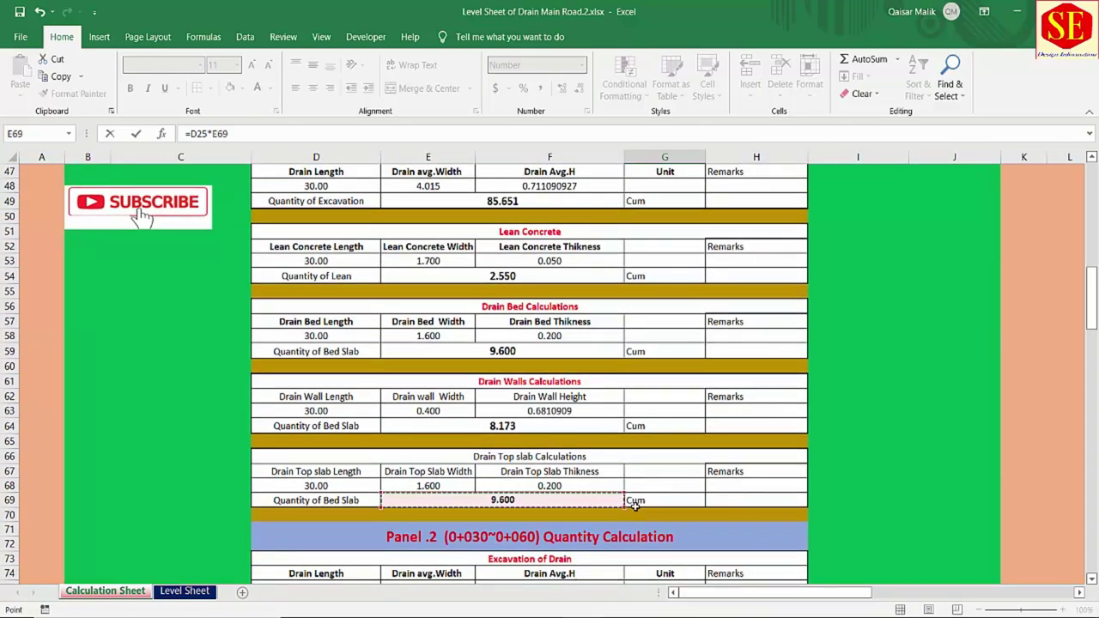
pyautogui.press('Return')
pyautogui.scroll(4, 661, 416)
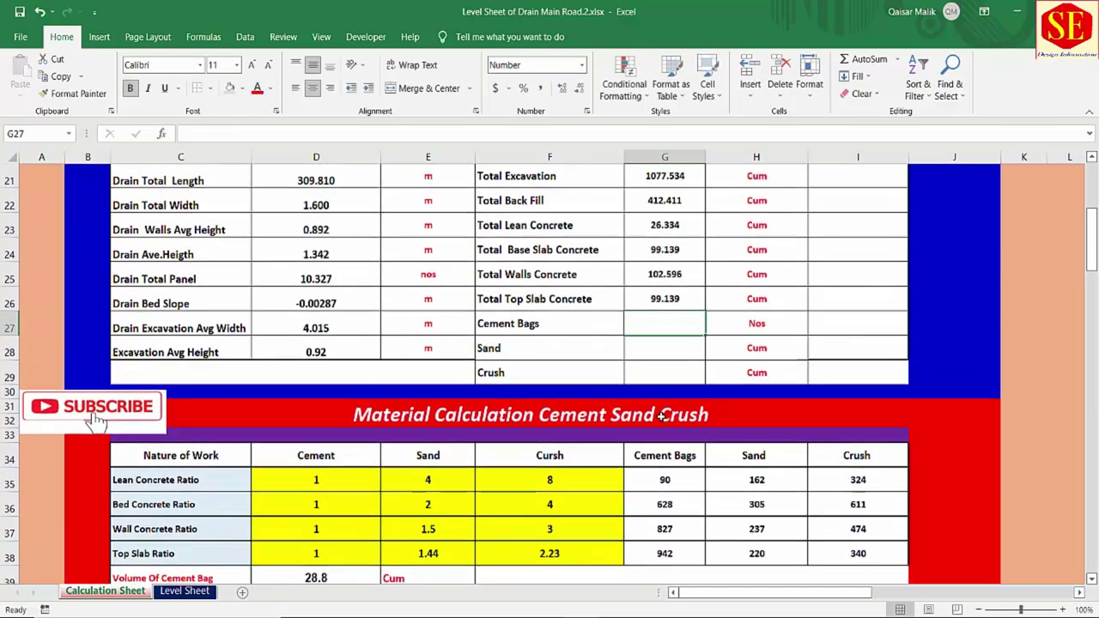
pyautogui.click(658, 296)
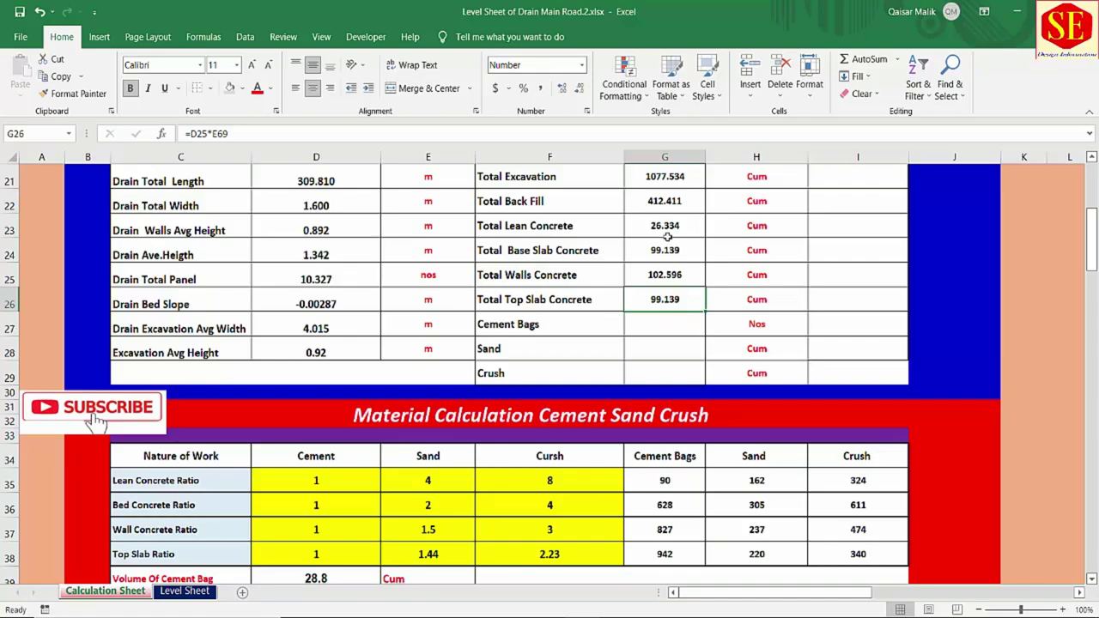
# Step: Inspect the lean concrete Cement Bags formula in G35 and trace its reference to Total Lean Concrete
pyautogui.scroll(-1, 666, 283)
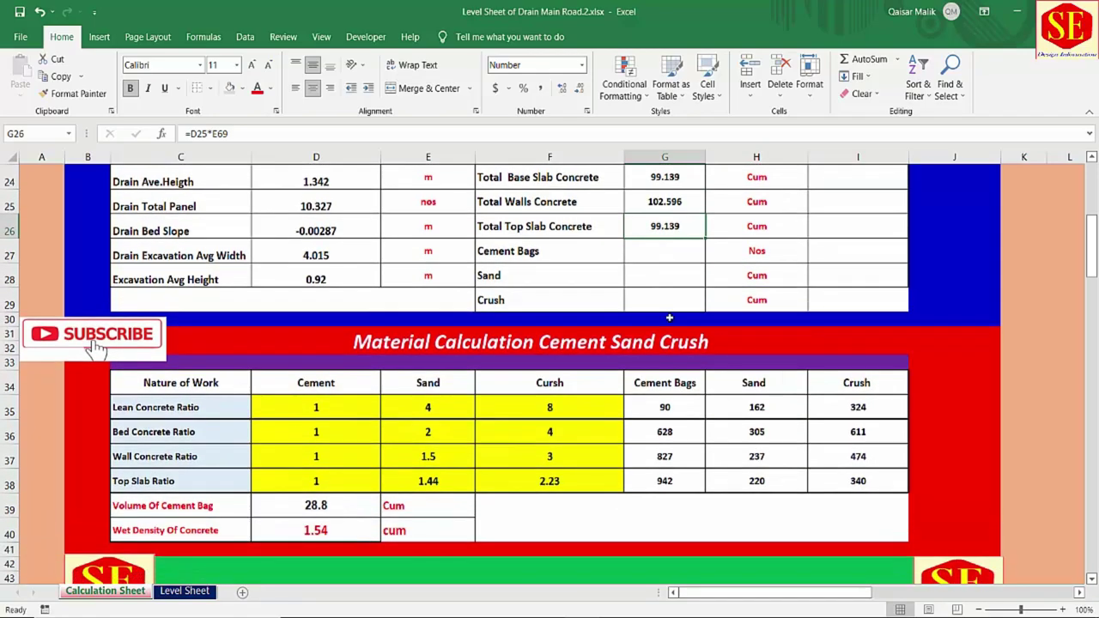
pyautogui.click(680, 412)
pyautogui.doubleClick(680, 412)
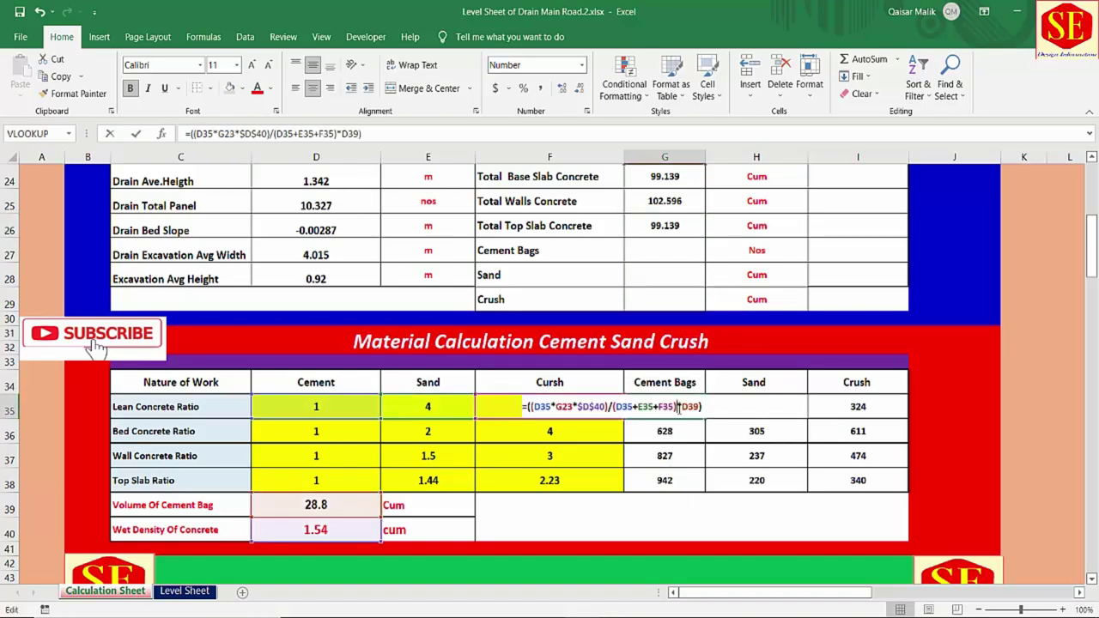
pyautogui.scroll(2, 643, 410)
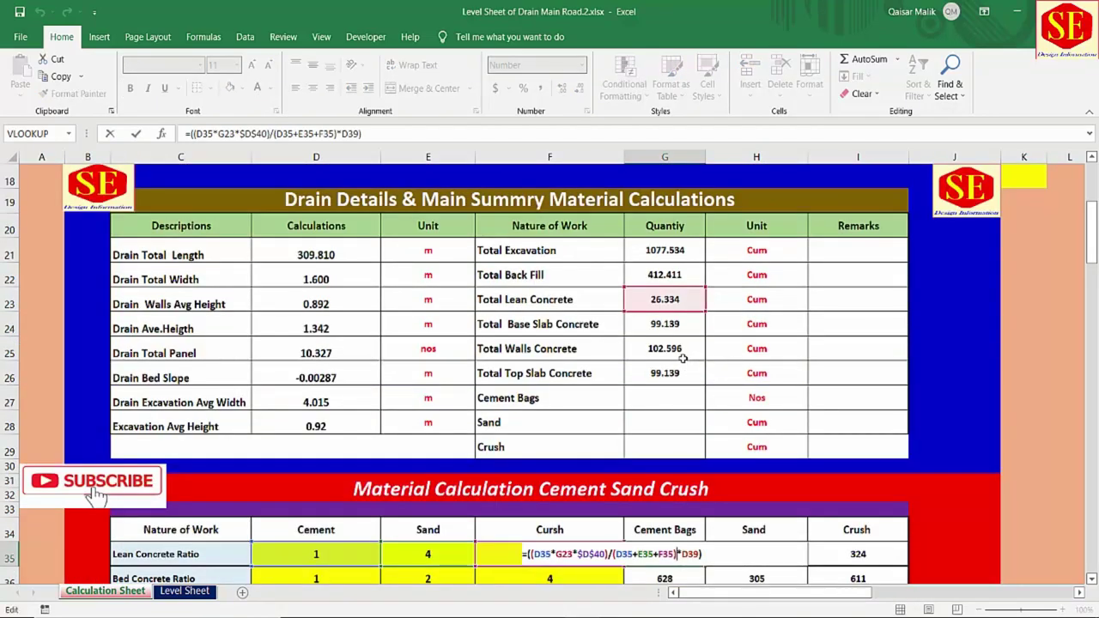
pyautogui.press('Return')
# Step: Total the Cement Bags in G27 by adding the lean, bed, wall and top slab bag quantities, =G35+G36+G37+G38
pyautogui.click(650, 399)
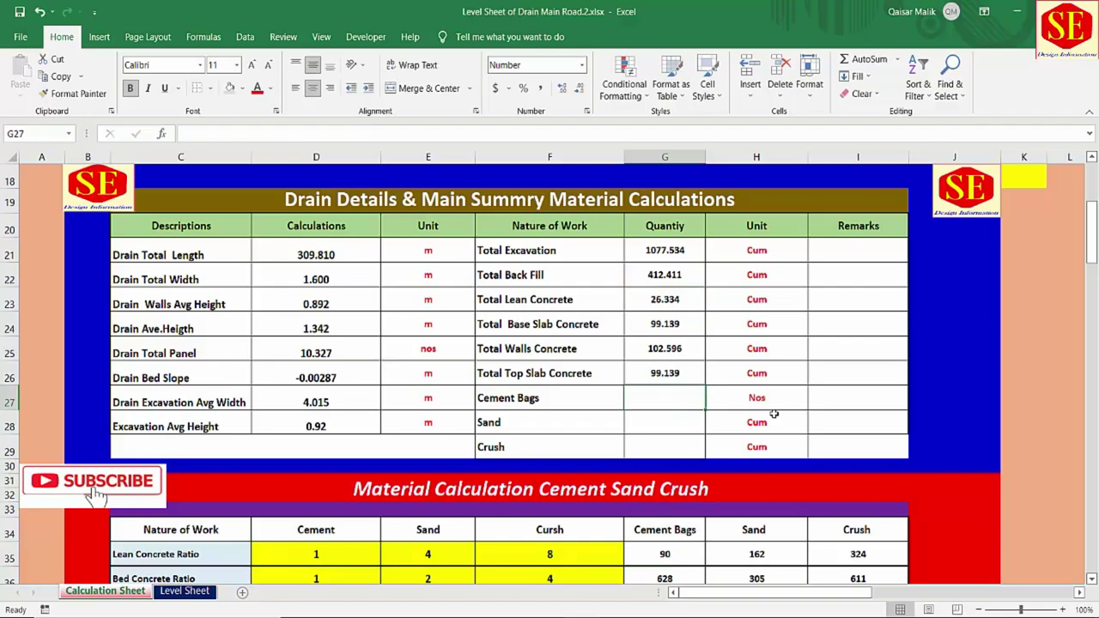
pyautogui.write('=')
pyautogui.scroll(-1, 773, 414)
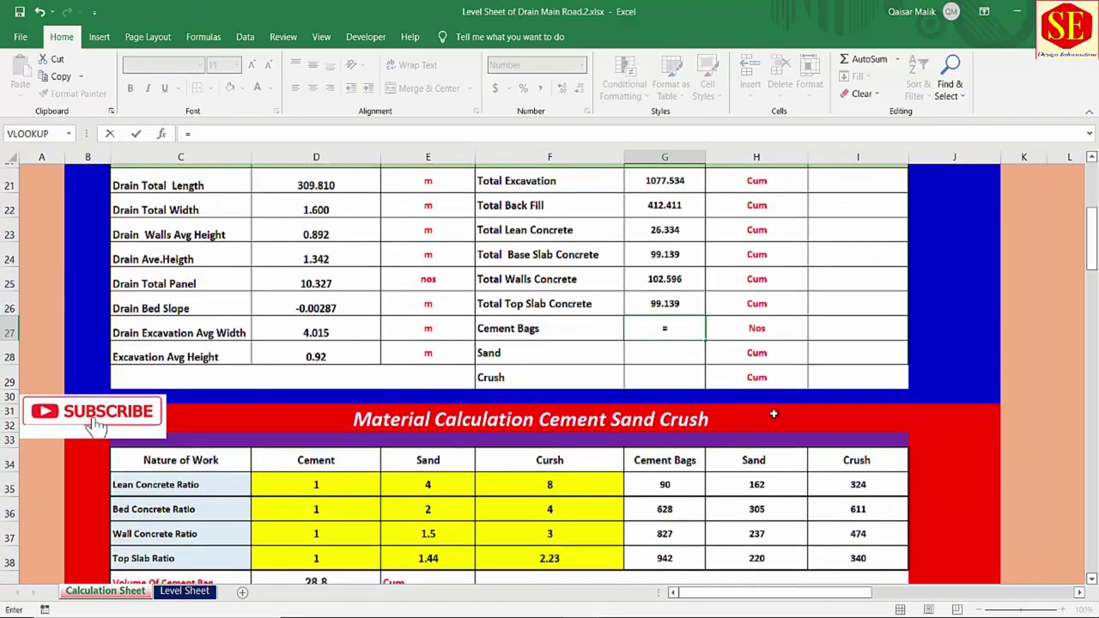
pyautogui.click(666, 486)
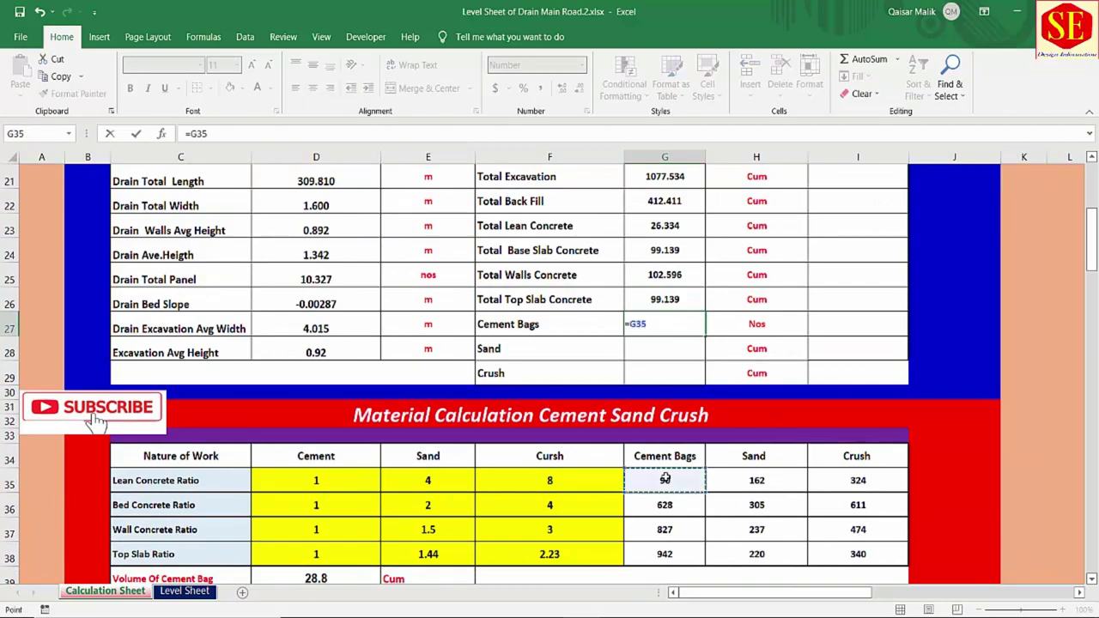
pyautogui.write('+')
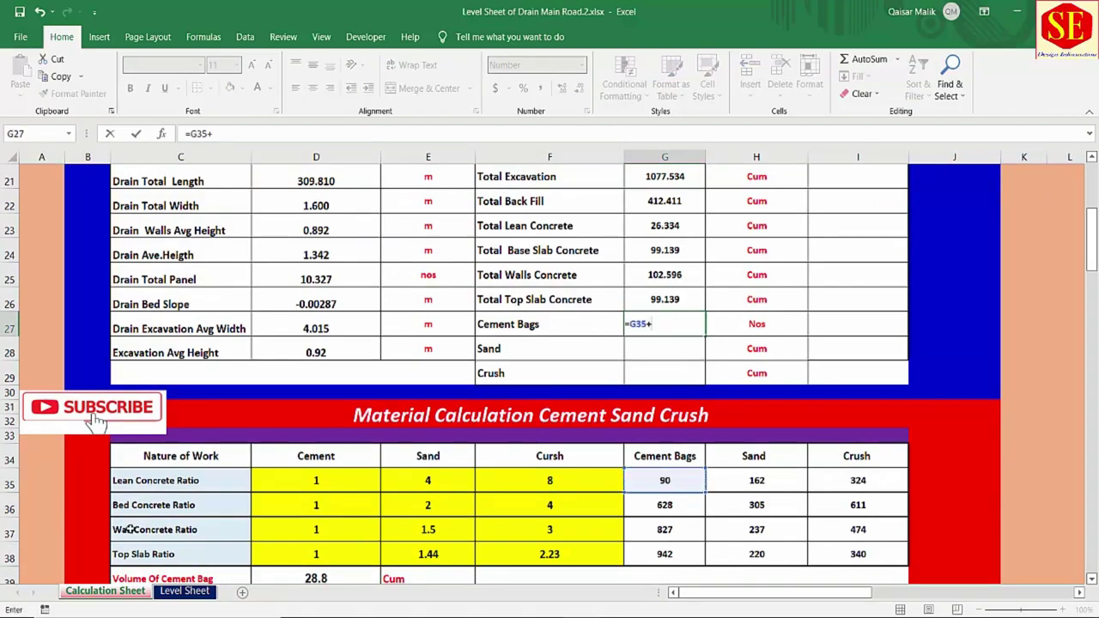
pyautogui.click(670, 509)
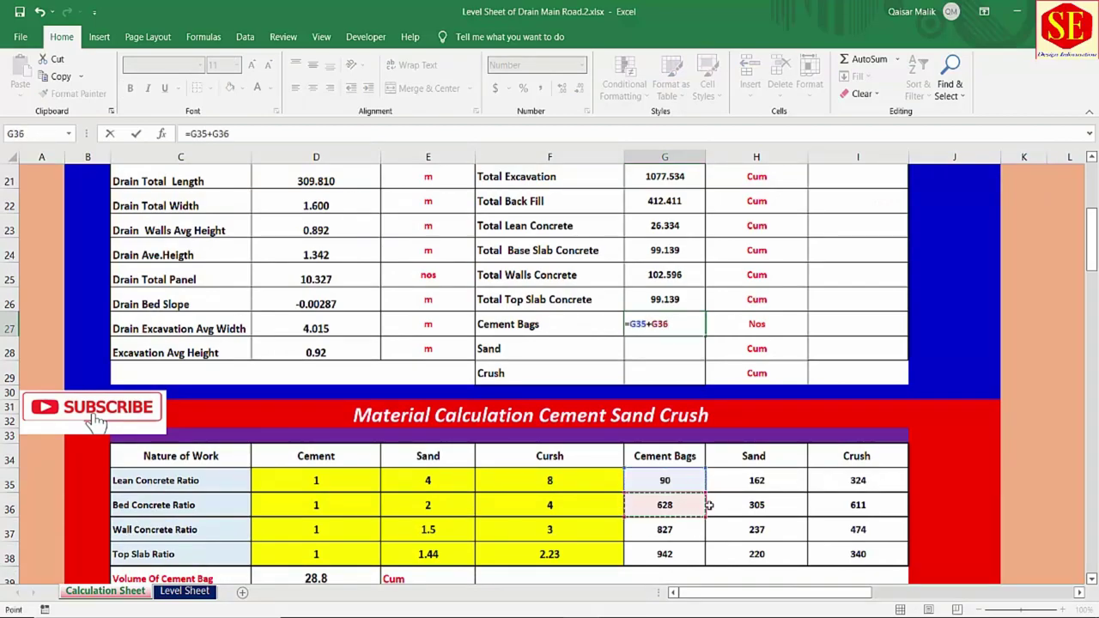
pyautogui.write('+')
pyautogui.click(687, 529)
pyautogui.write('+')
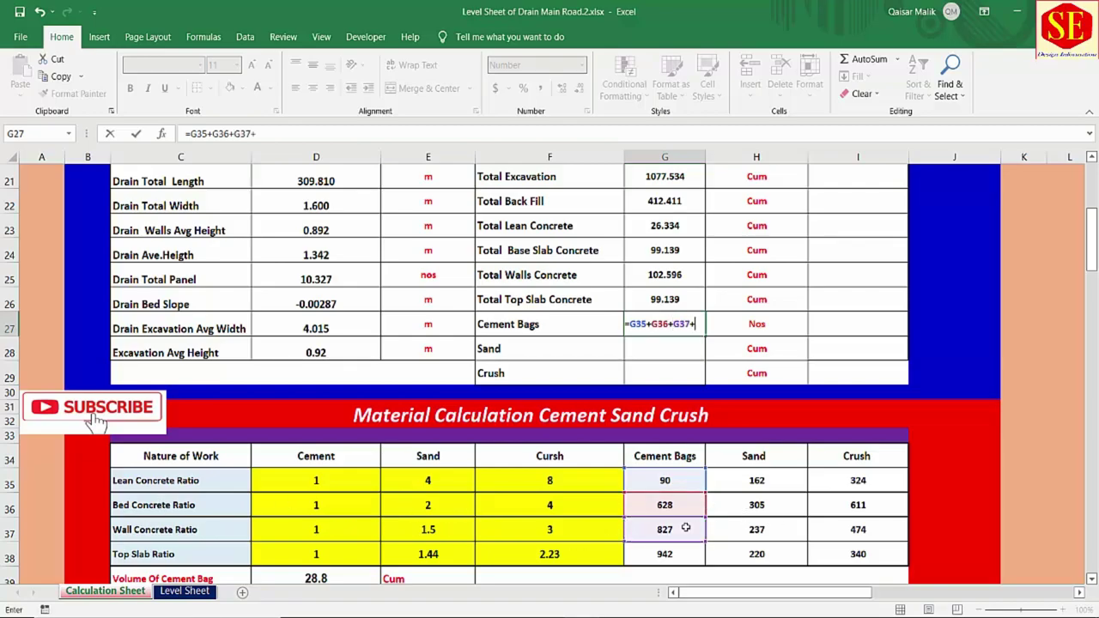
pyautogui.click(665, 556)
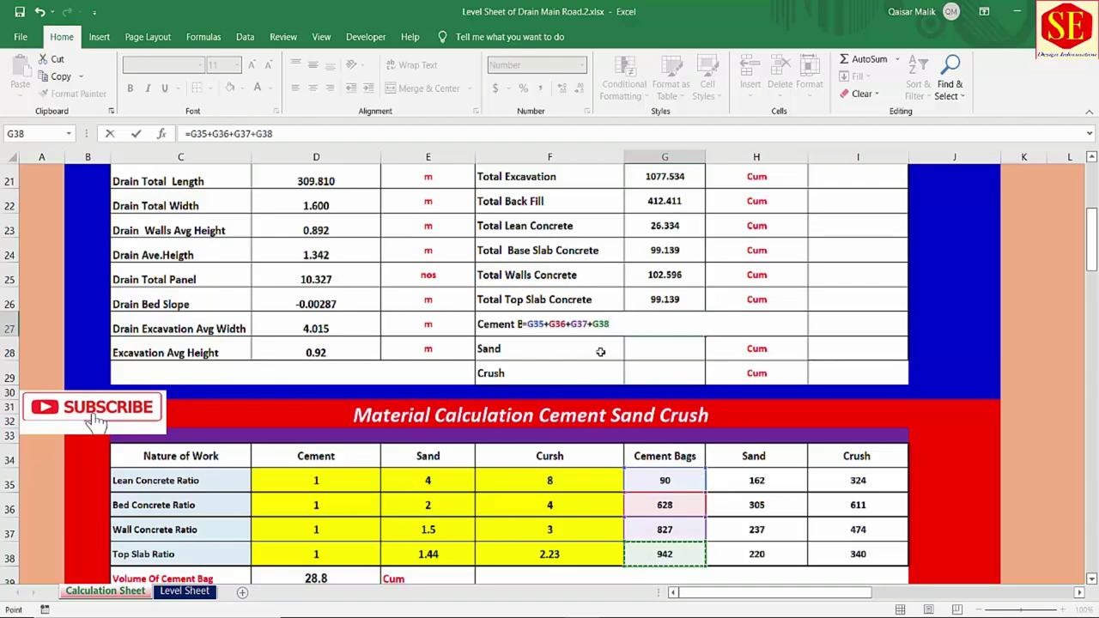
pyautogui.press('Return')
pyautogui.click(644, 329)
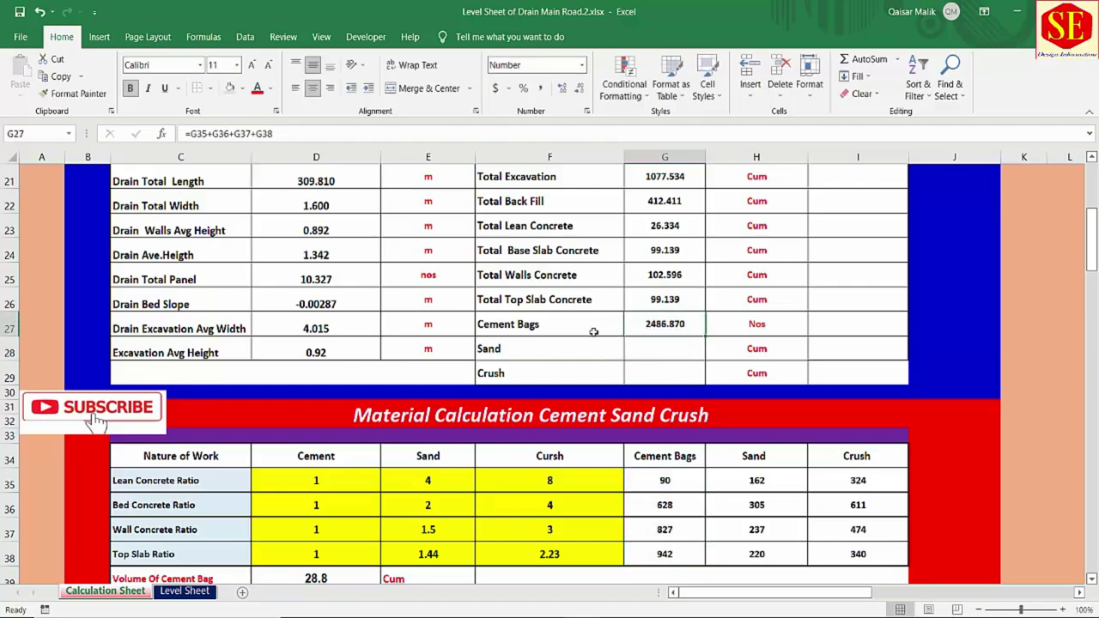
pyautogui.click(760, 323)
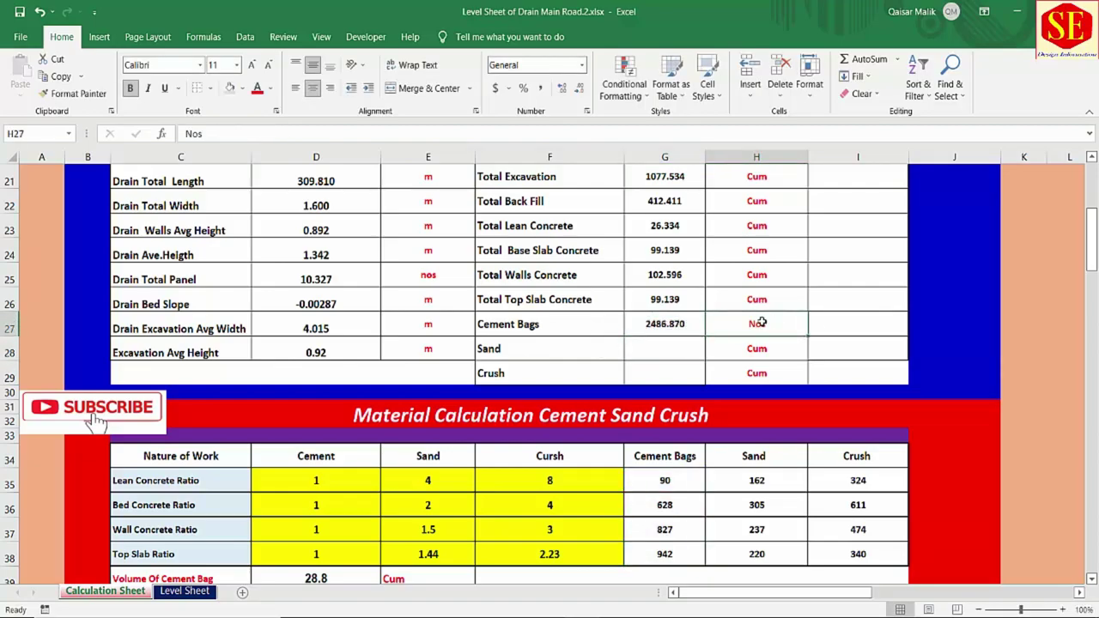
# Step: Total the Sand quantity in G28 by adding the sand of all four concrete types, =H35+H36+H37+H38
pyautogui.click(677, 343)
pyautogui.write('=')
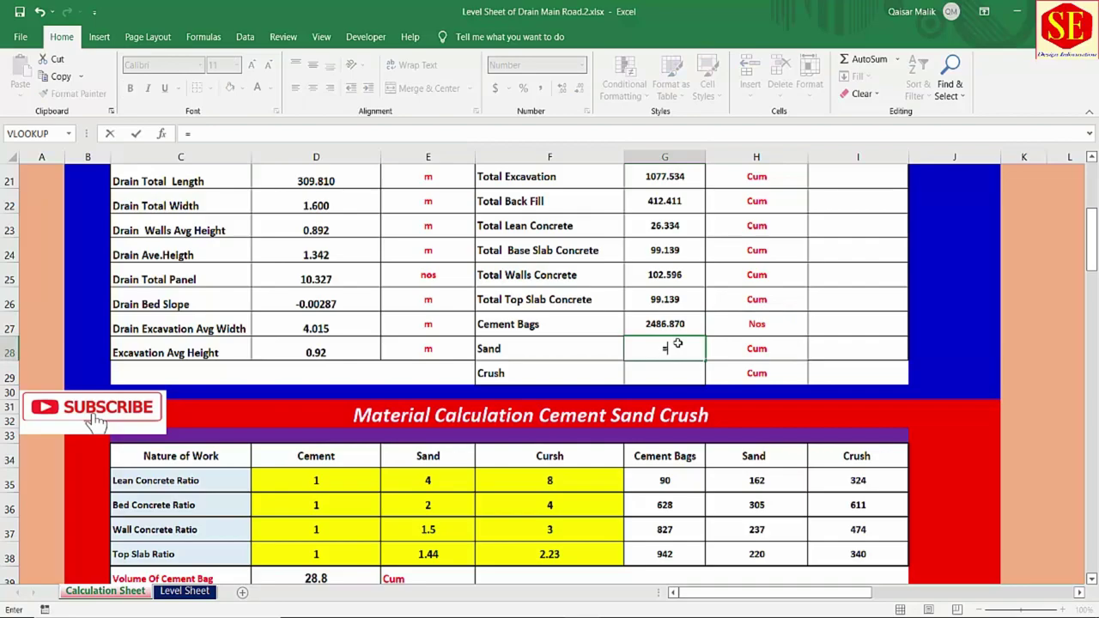
pyautogui.click(758, 482)
pyautogui.write('+')
pyautogui.click(756, 505)
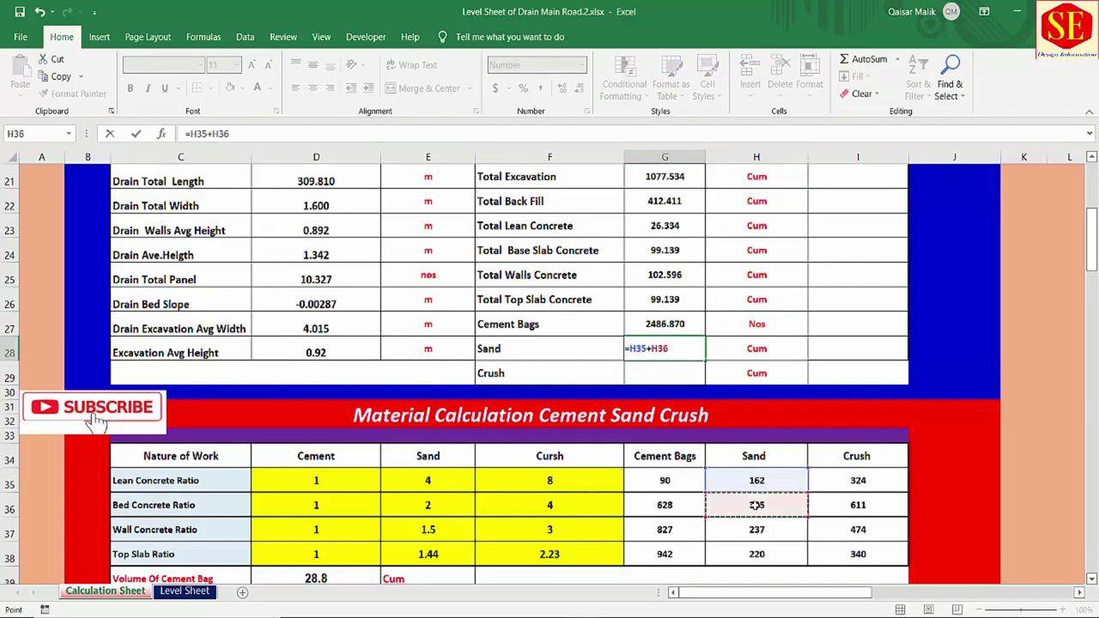
pyautogui.write('+')
pyautogui.click(752, 530)
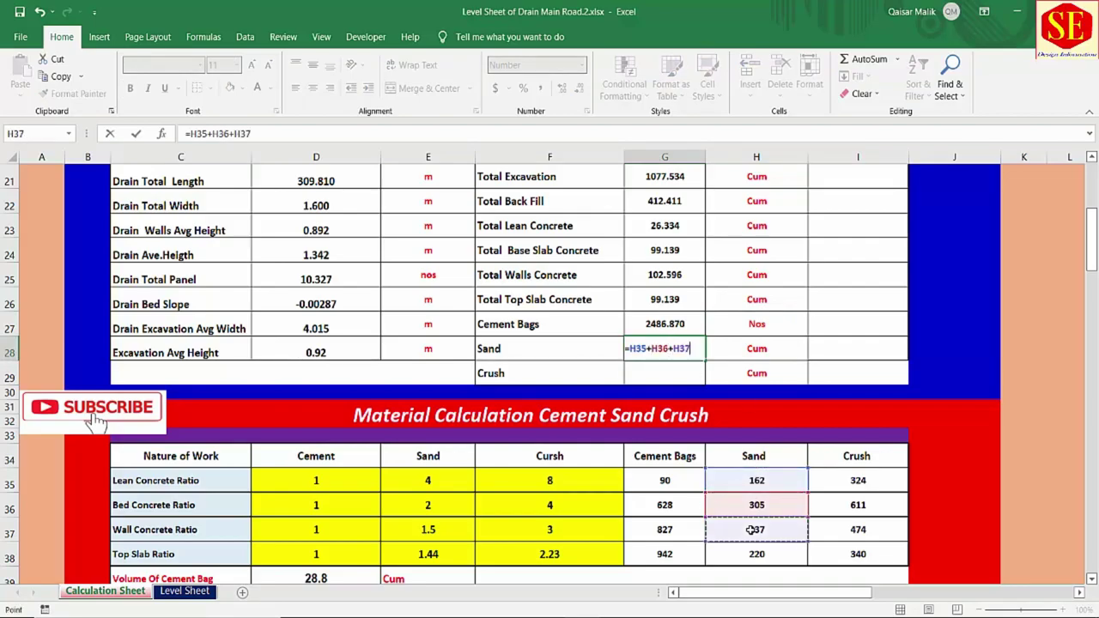
pyautogui.write('+')
pyautogui.click(749, 555)
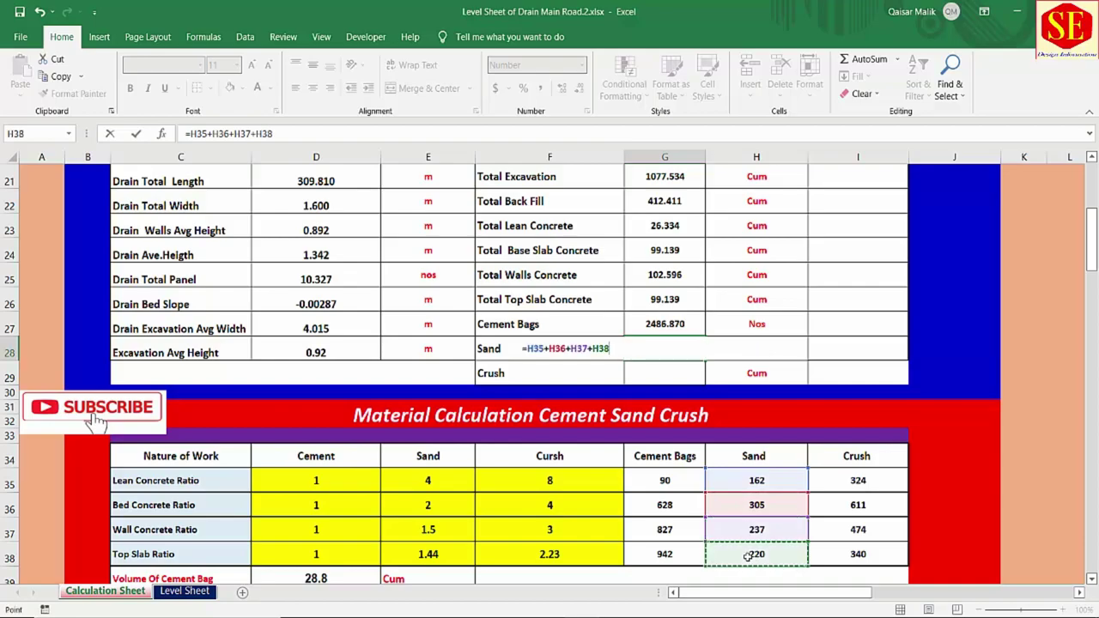
pyautogui.press('Return')
# Step: Total the Crush quantity in G29 by adding the crush of all four concrete types, =I35+I36+I37+I38
pyautogui.write('=')
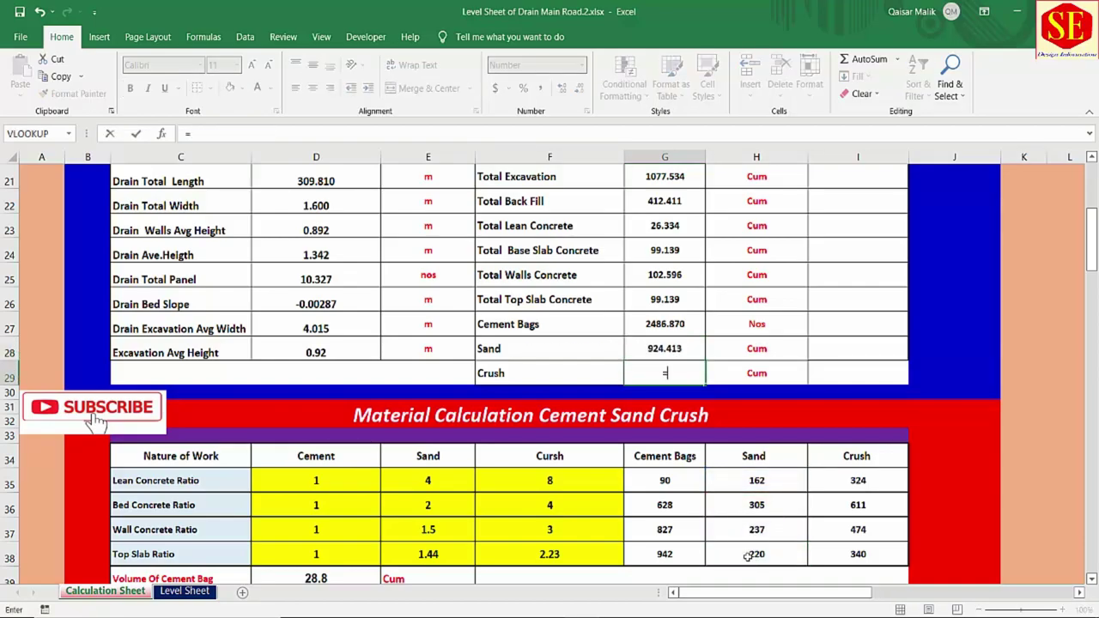
pyautogui.click(856, 478)
pyautogui.write('+')
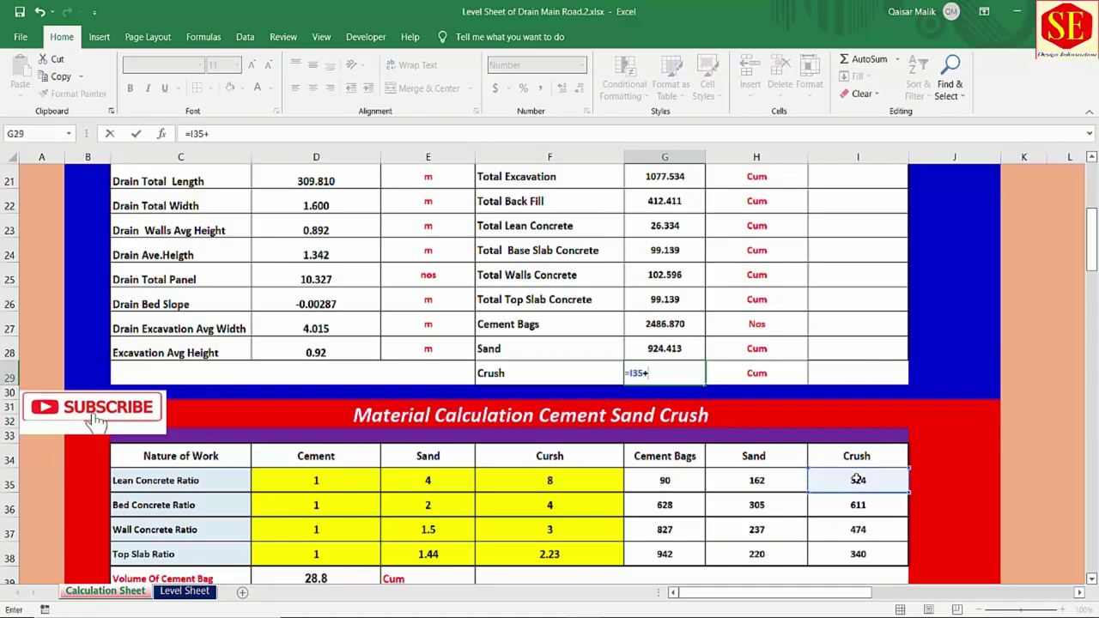
pyautogui.click(859, 505)
pyautogui.write('+')
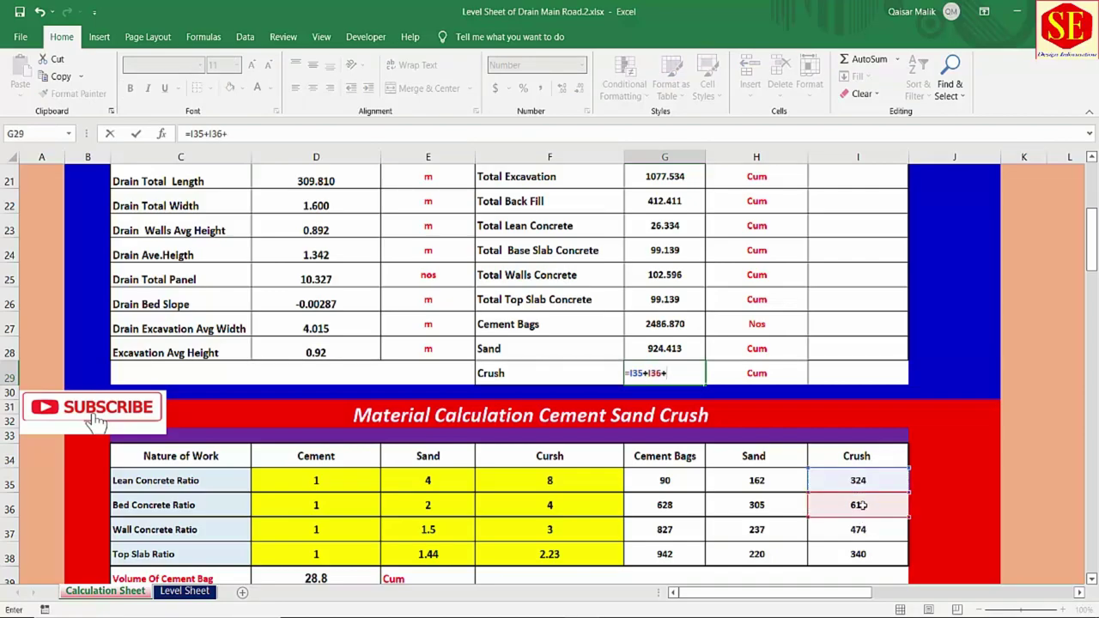
pyautogui.click(873, 532)
pyautogui.write('+')
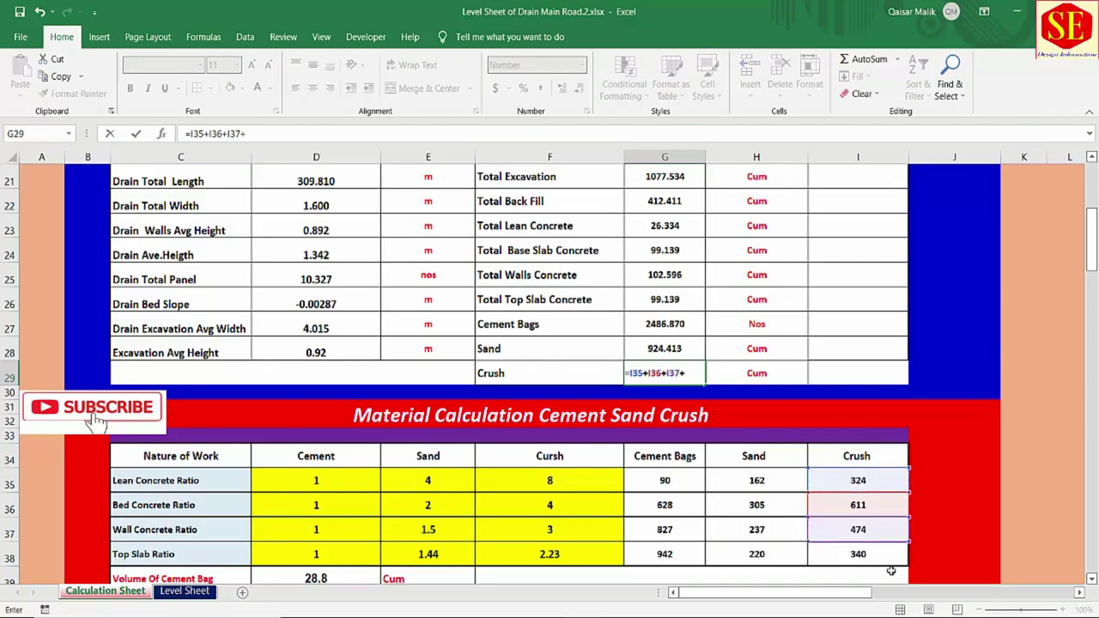
pyautogui.click(860, 552)
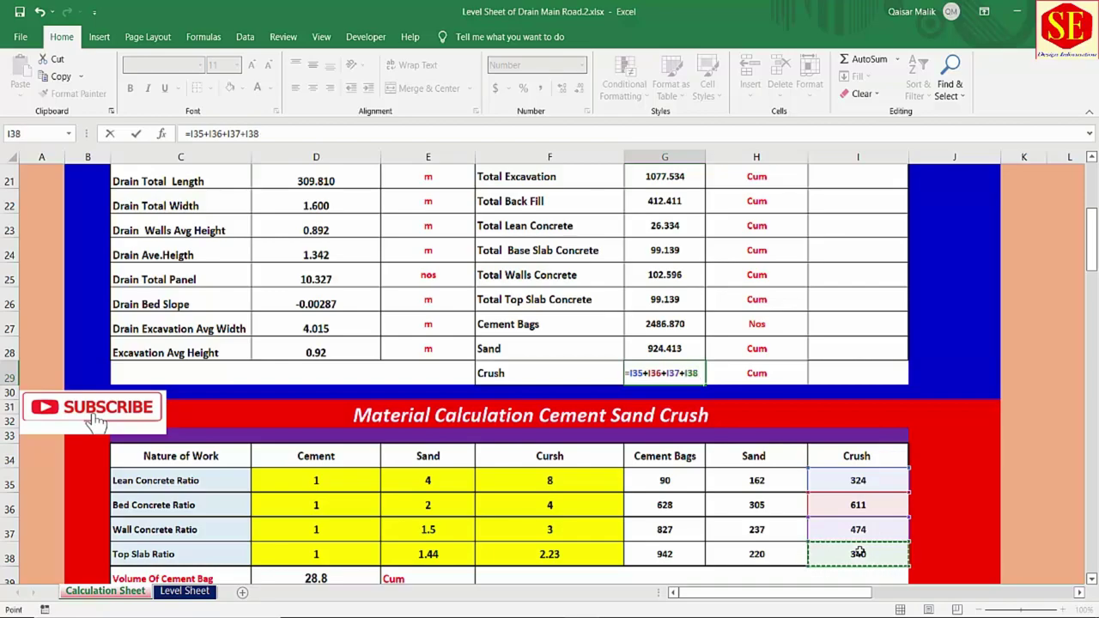
pyautogui.press('Return')
# Step: Review the completed summary and the drain and vertical curve inputs, as well as the Level Sheet's station table and drain data
pyautogui.scroll(1, 606, 354)
pyautogui.scroll(1, 606, 353)
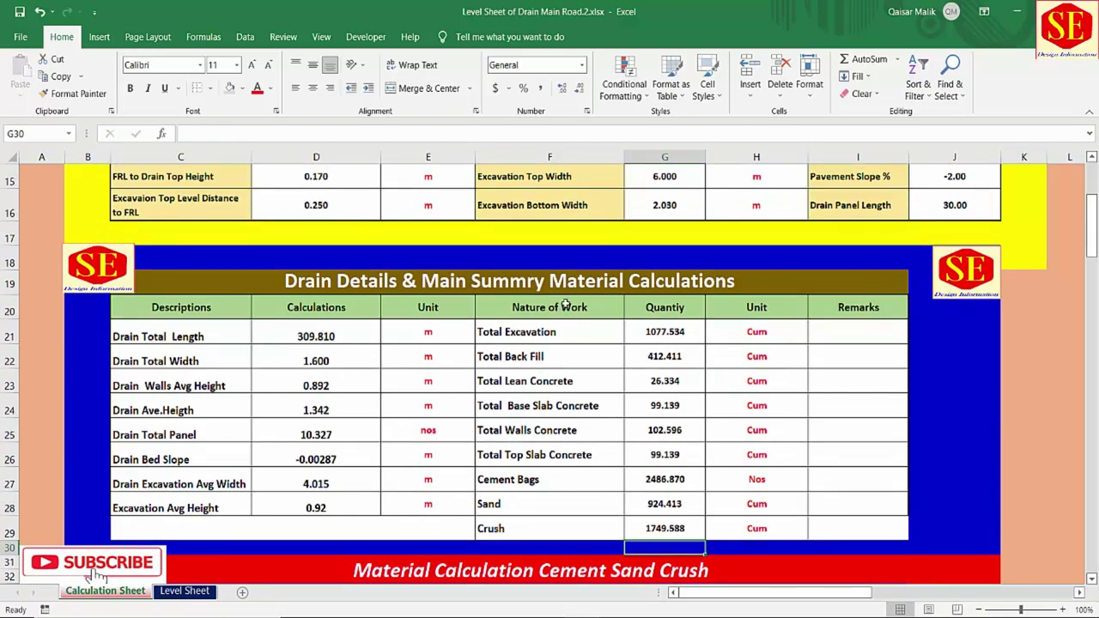
pyautogui.scroll(1, 566, 304)
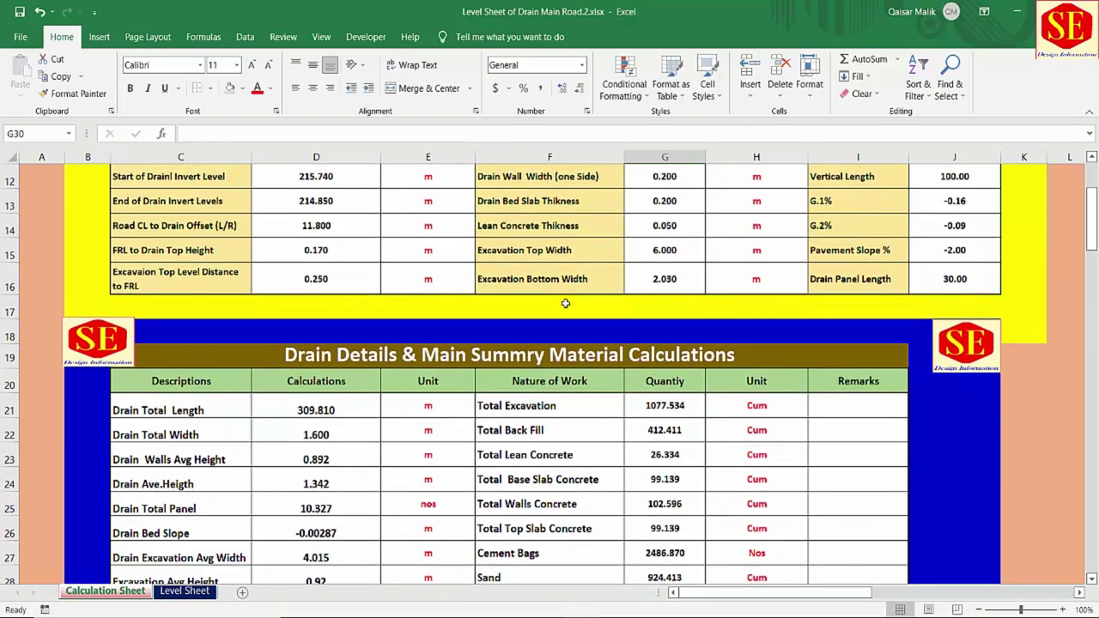
pyautogui.scroll(2, 566, 304)
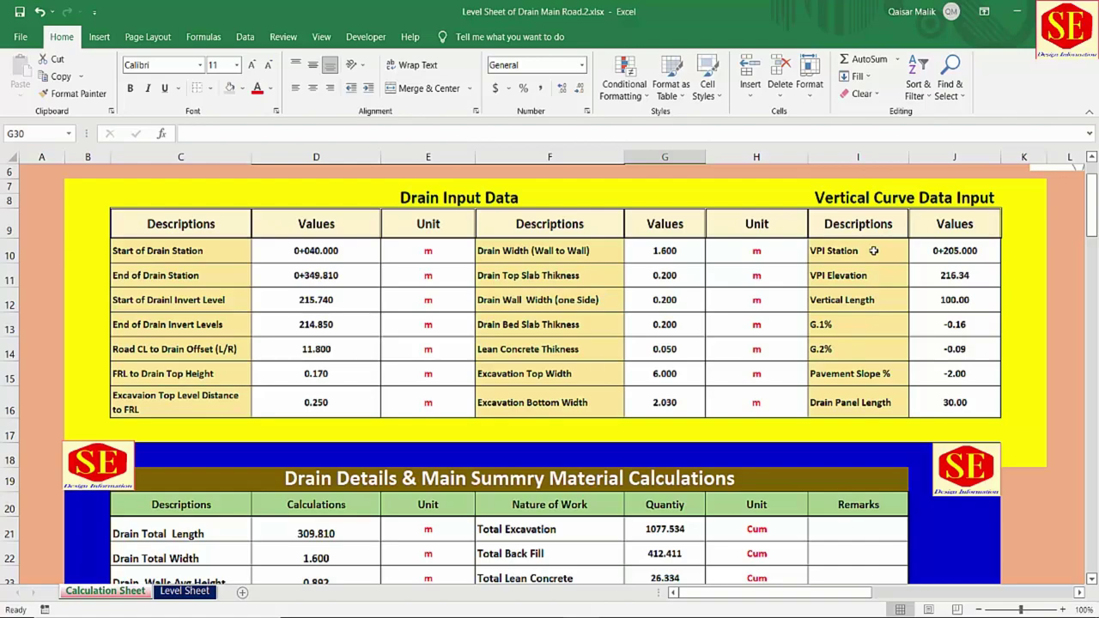
pyautogui.click(187, 593)
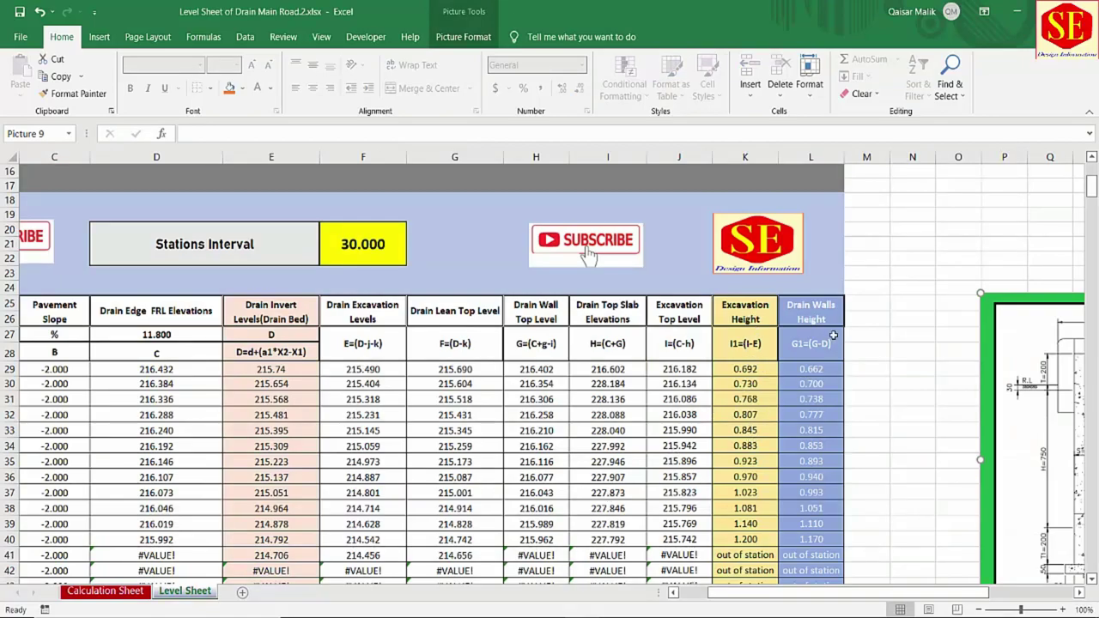
pyautogui.hscroll(-3, 846, 567)
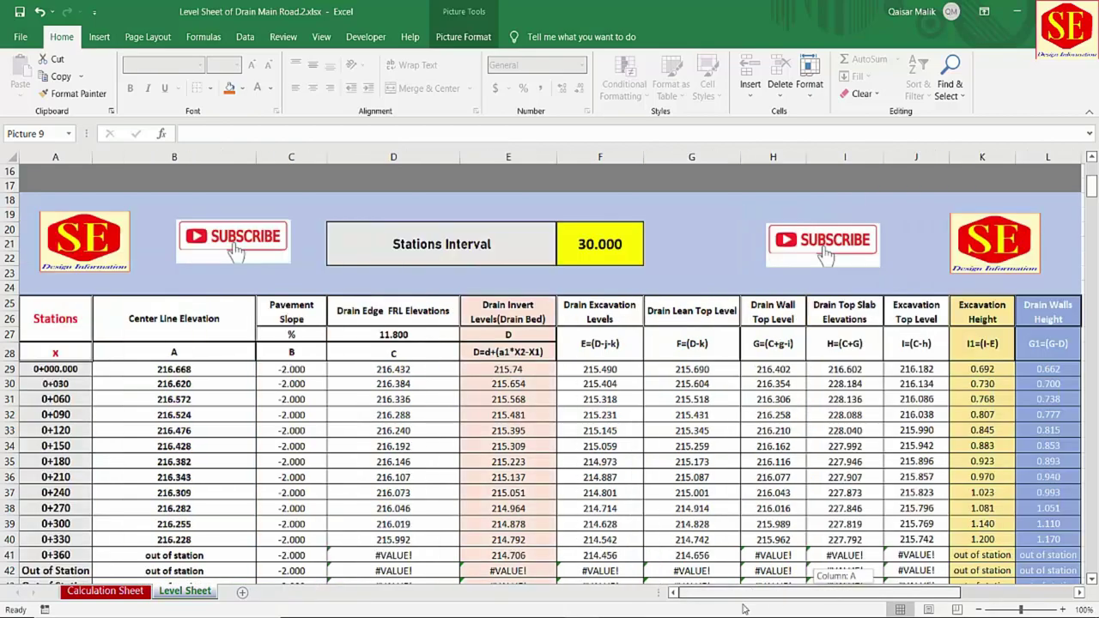
pyautogui.scroll(5, 421, 420)
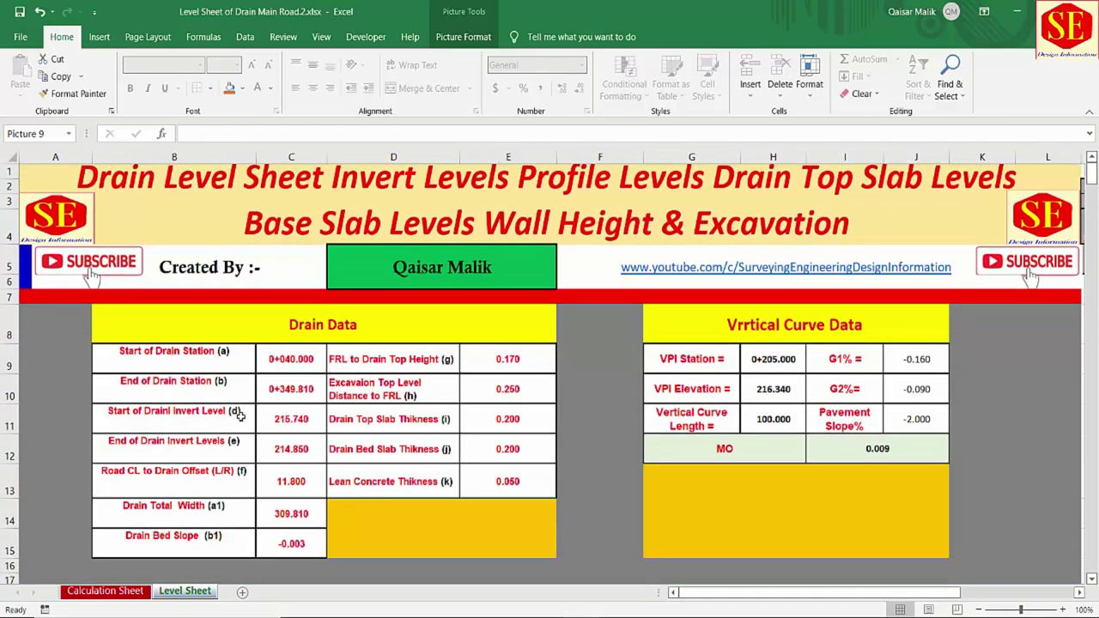
# Step: Check the Level Sheet's Start of Drain Station formula in C9 against the drain inputs on the Calculation Sheet
pyautogui.doubleClick(268, 364)
pyautogui.press('Escape')
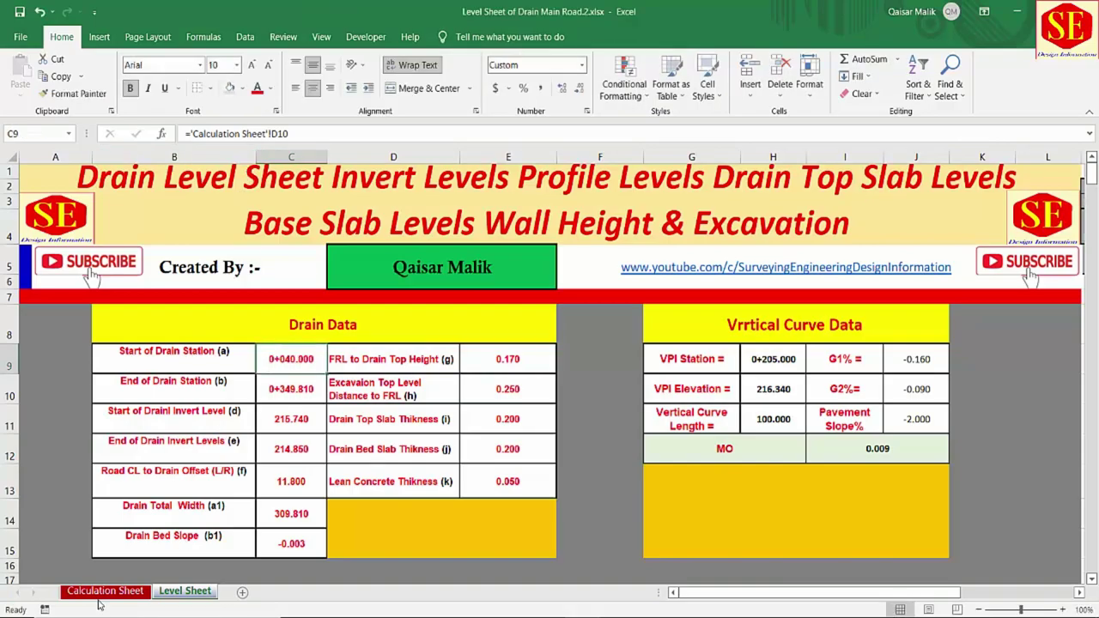
pyautogui.click(105, 591)
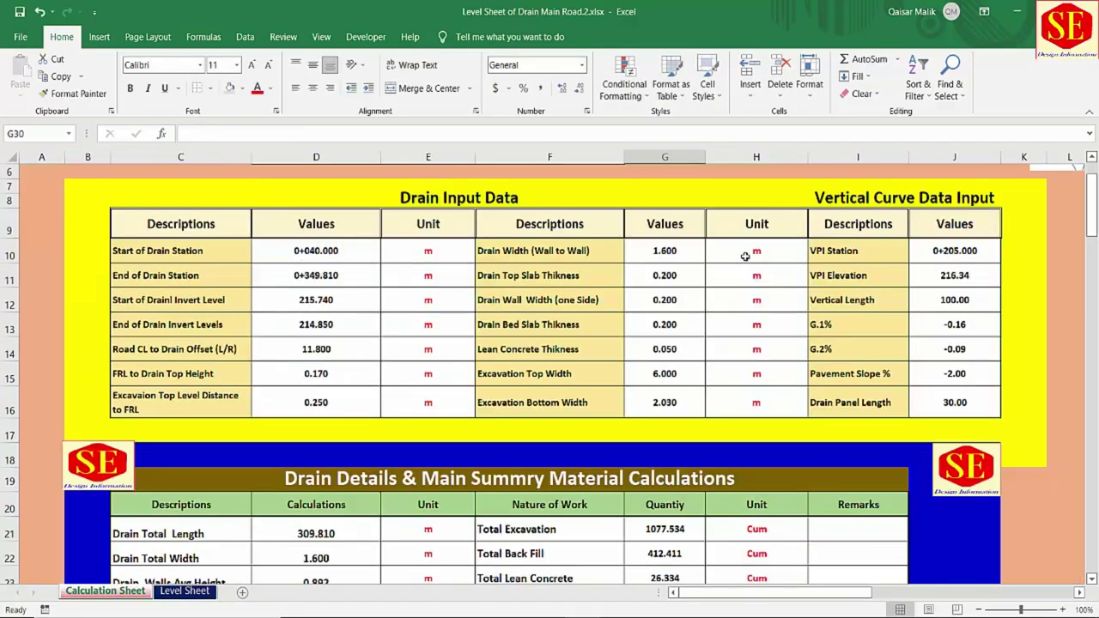
pyautogui.click(178, 594)
pyautogui.scroll(-1, 172, 508)
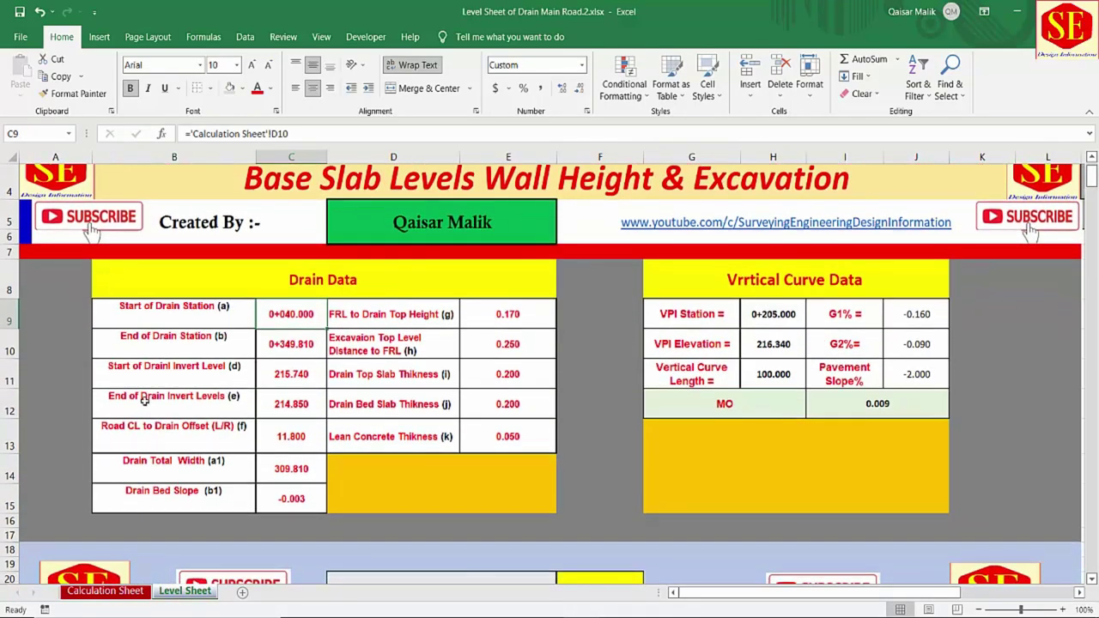
# Step: Examine the Drain Data entries for the drain stations and the start and end invert levels in rows 9 to 12
pyautogui.click(170, 319)
pyautogui.click(183, 339)
pyautogui.click(190, 372)
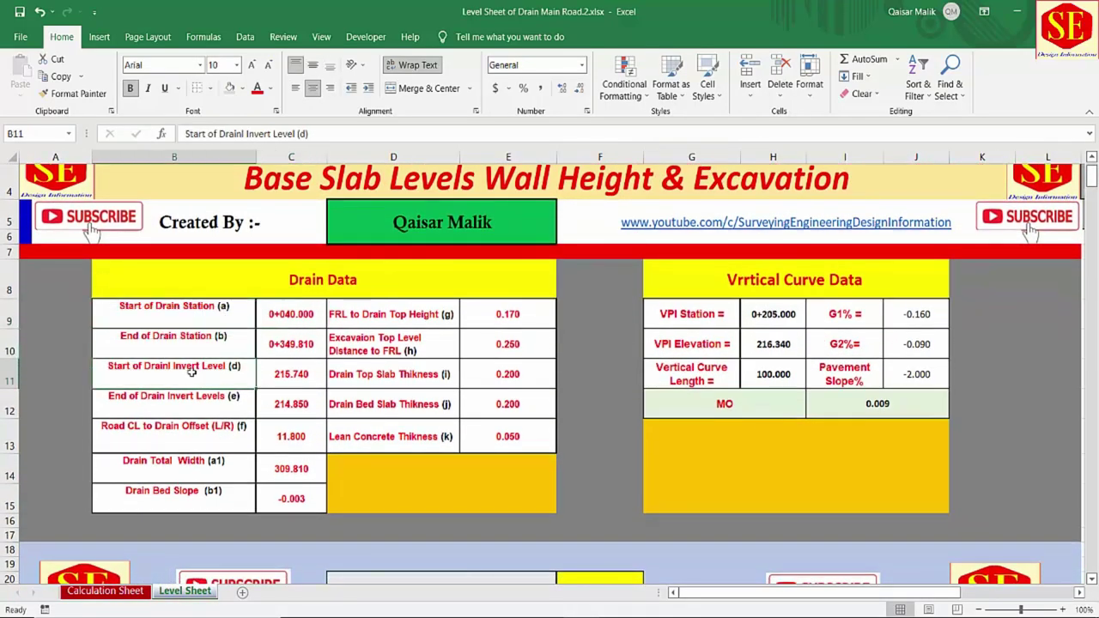
pyautogui.click(268, 378)
pyautogui.click(187, 402)
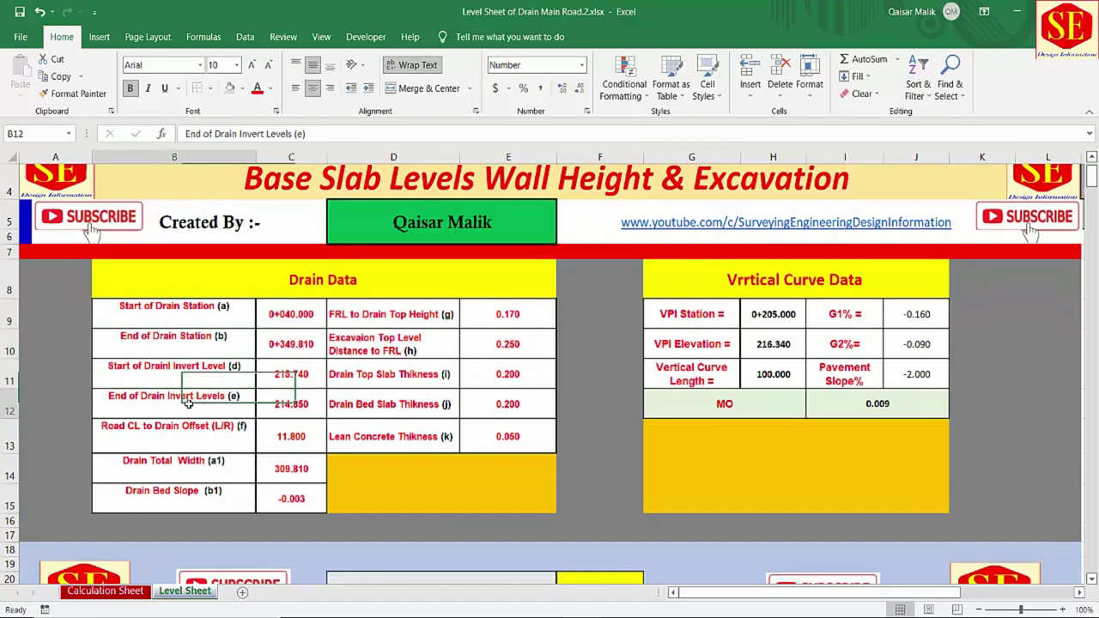
pyautogui.click(299, 403)
# Step: Inspect the Calculation Sheet links behind the road CL to drain offset, drain total width and drain bed slope in C13 to C15
pyautogui.scroll(-1, 246, 394)
pyautogui.click(144, 356)
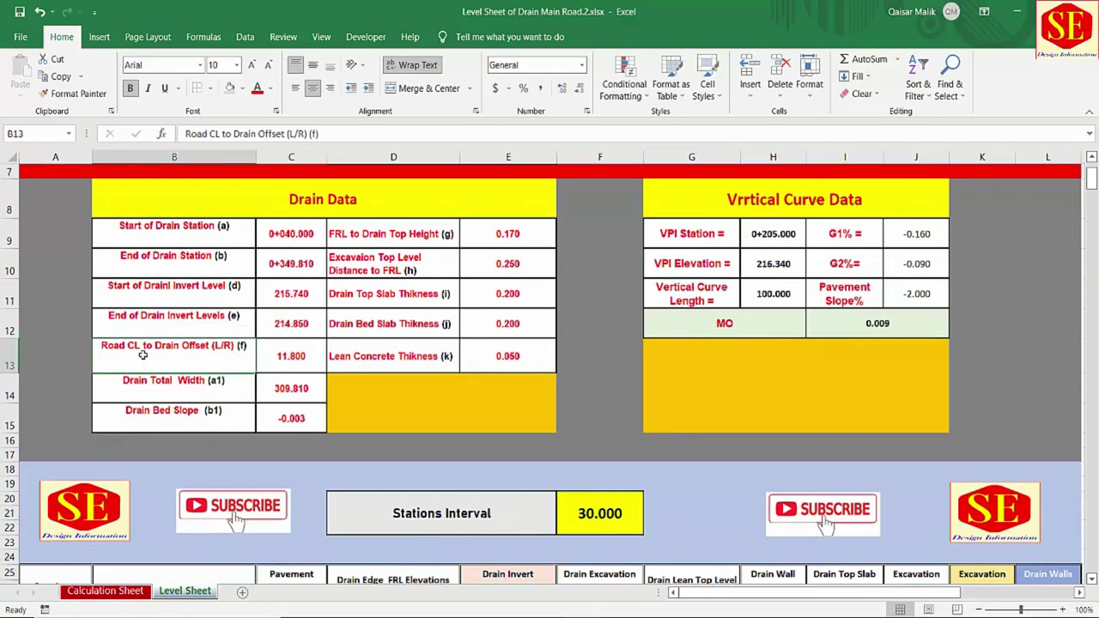
pyautogui.click(305, 357)
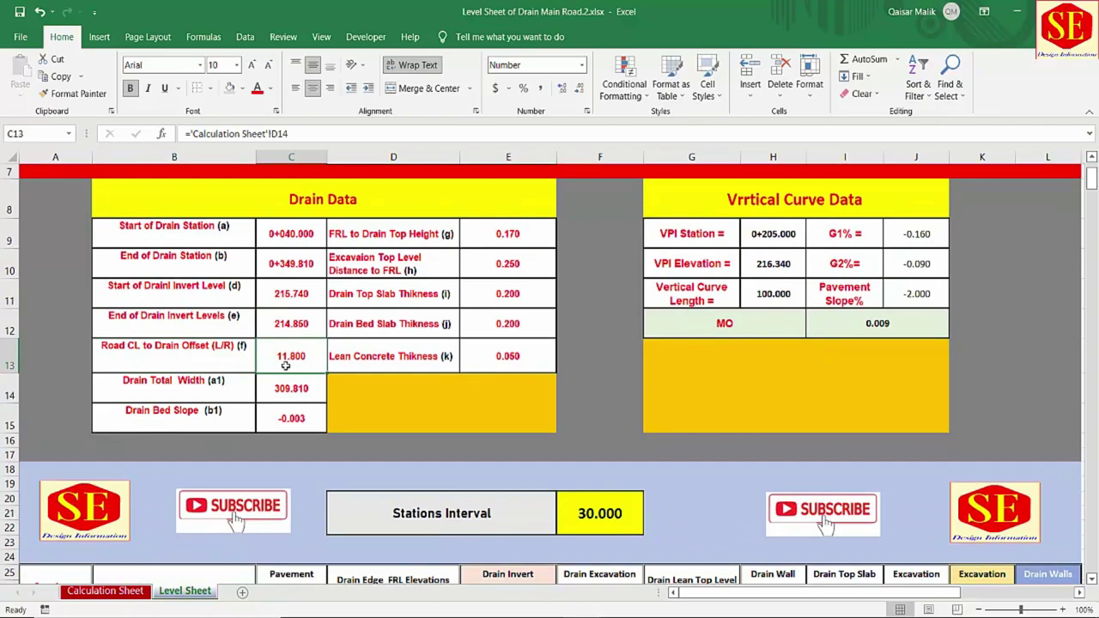
pyautogui.click(142, 402)
pyautogui.click(278, 392)
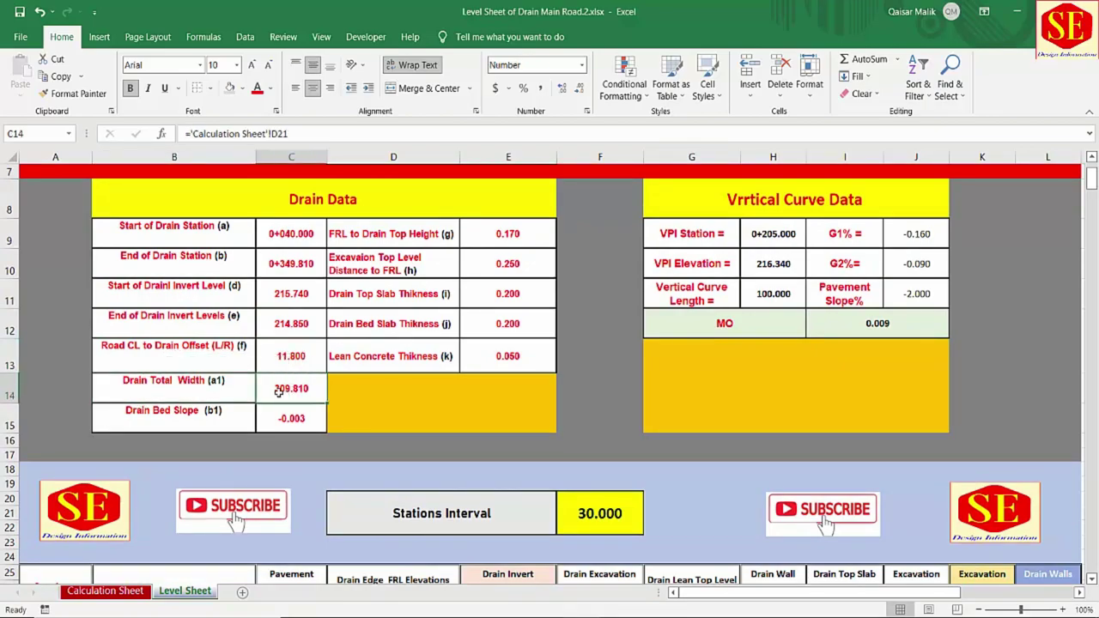
pyautogui.click(217, 413)
pyautogui.click(285, 428)
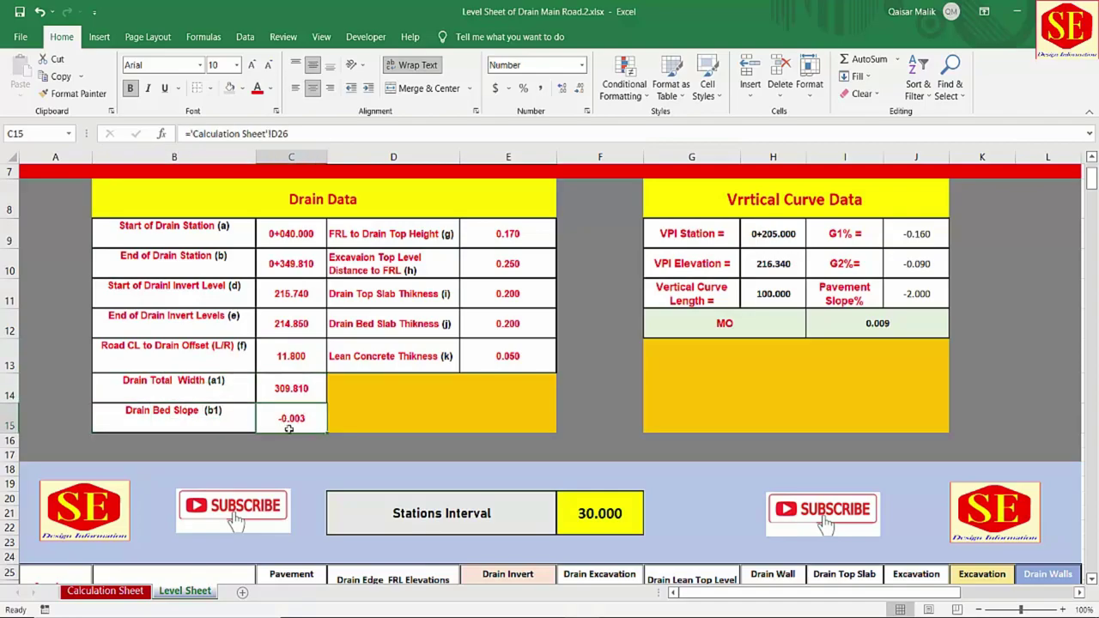
pyautogui.doubleClick(296, 417)
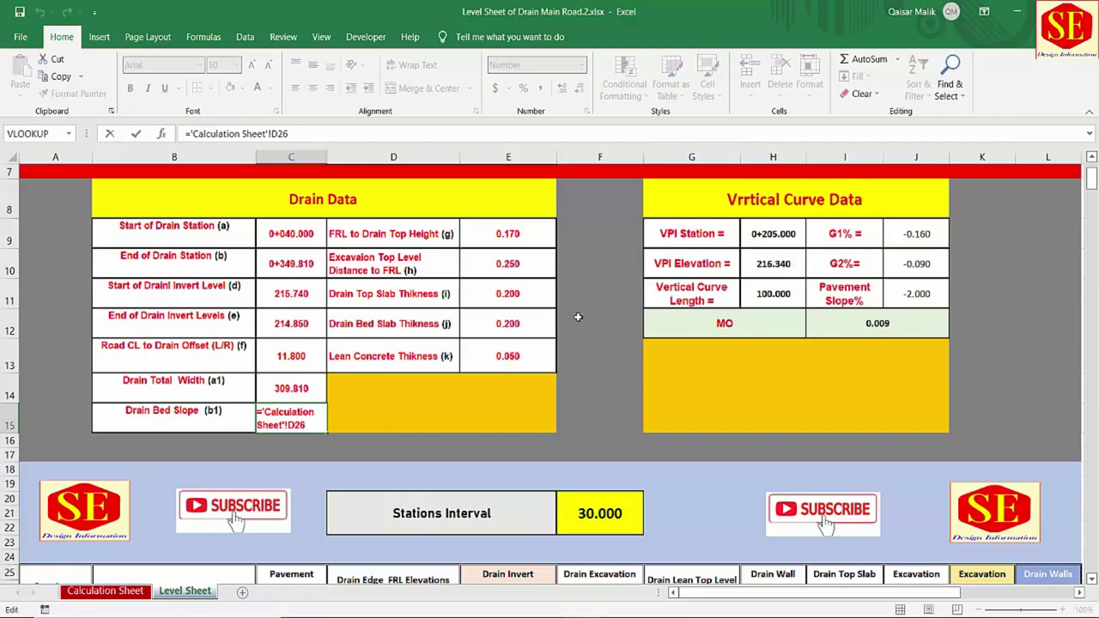
pyautogui.press('Return')
# Step: Inspect the links for FRL to drain top height and the top slab, bed slab and lean concrete thicknesses in column E
pyautogui.click(516, 236)
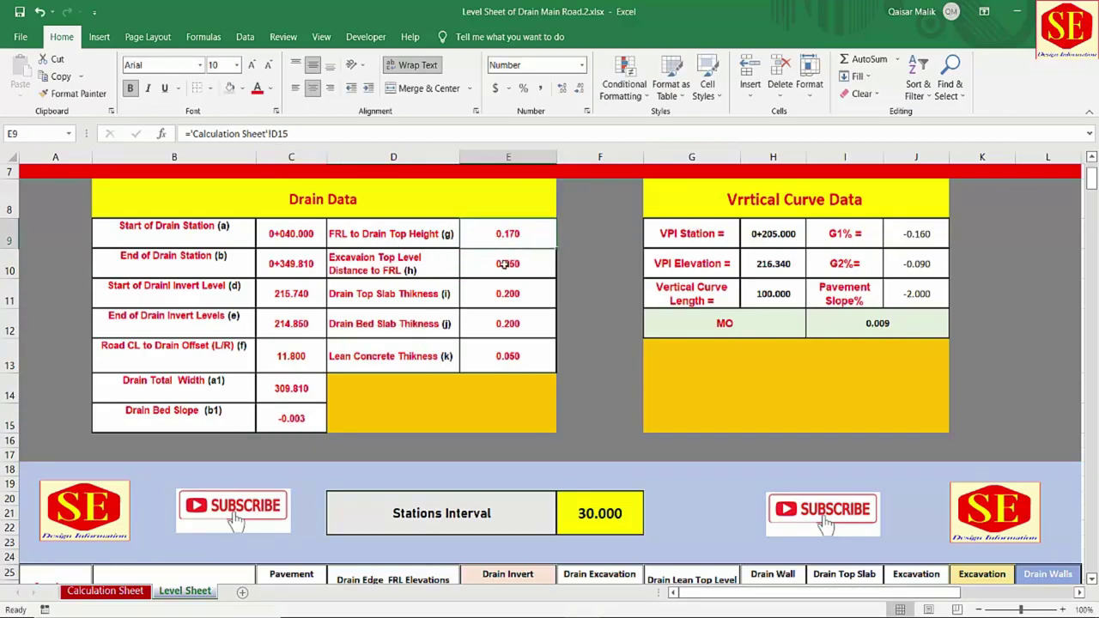
pyautogui.click(412, 295)
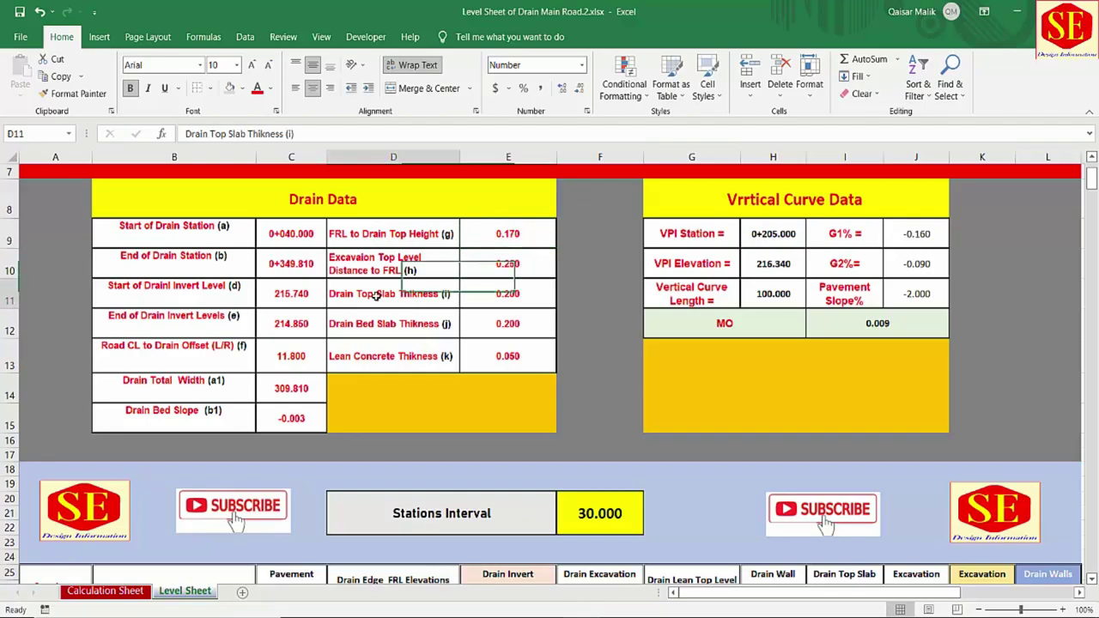
pyautogui.click(482, 304)
pyautogui.click(405, 327)
pyautogui.click(484, 329)
pyautogui.click(365, 354)
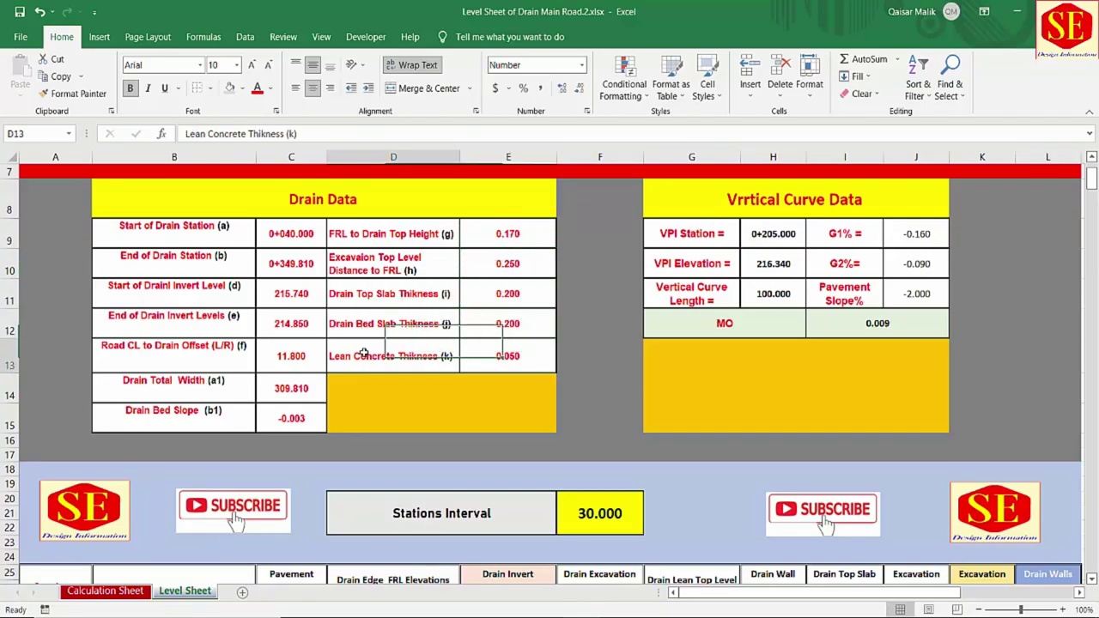
pyautogui.click(502, 357)
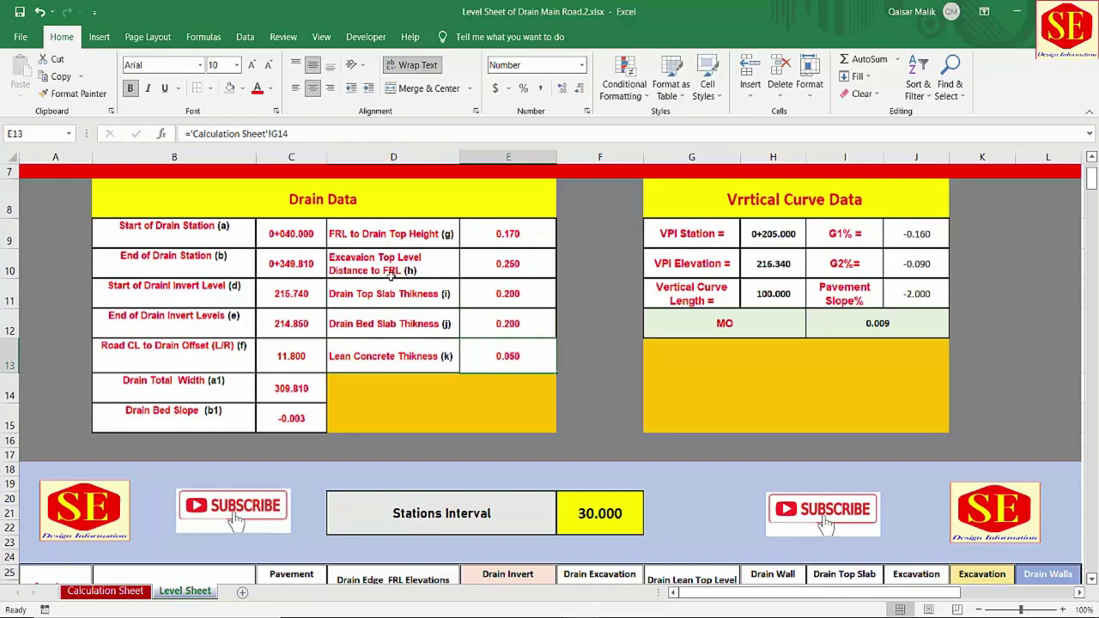